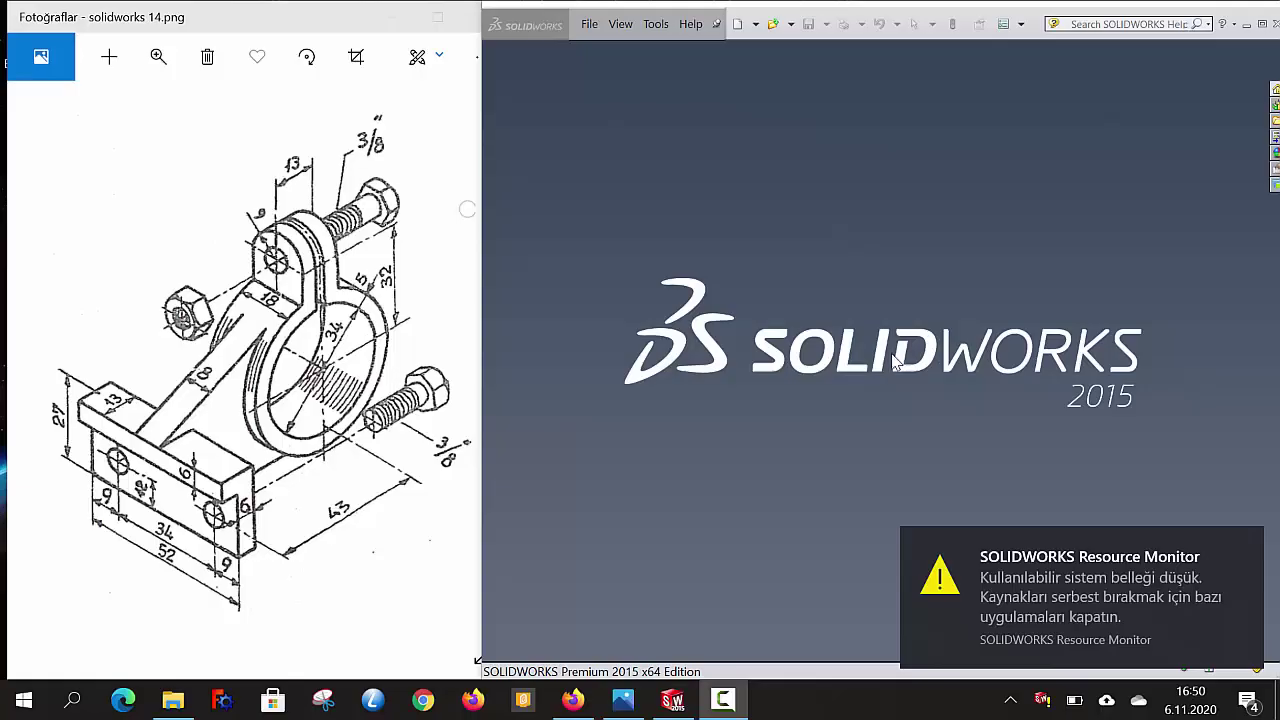
# - Dismiss the SOLIDWORKS Resource Monitor low-memory warning notification
pyautogui.click(1248, 541)
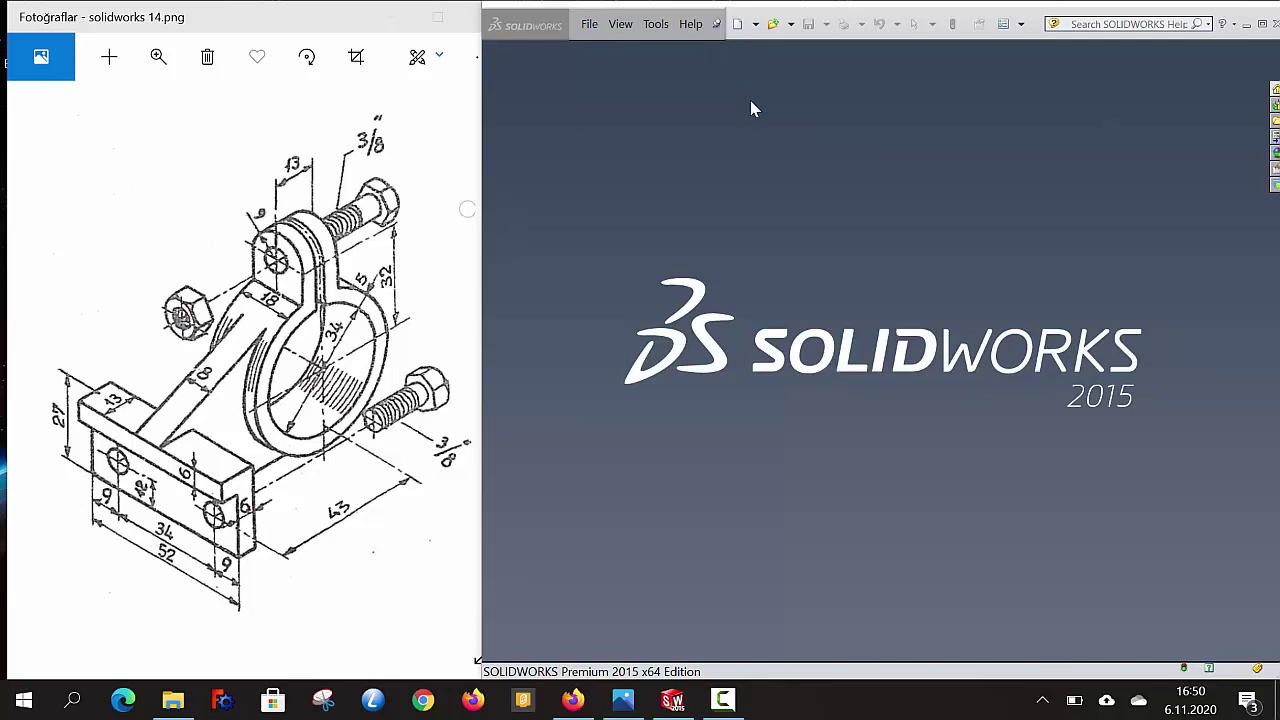
# - Create a new part document, Part6, and begin a sketch on the Right Plane
pyautogui.click(738, 25)
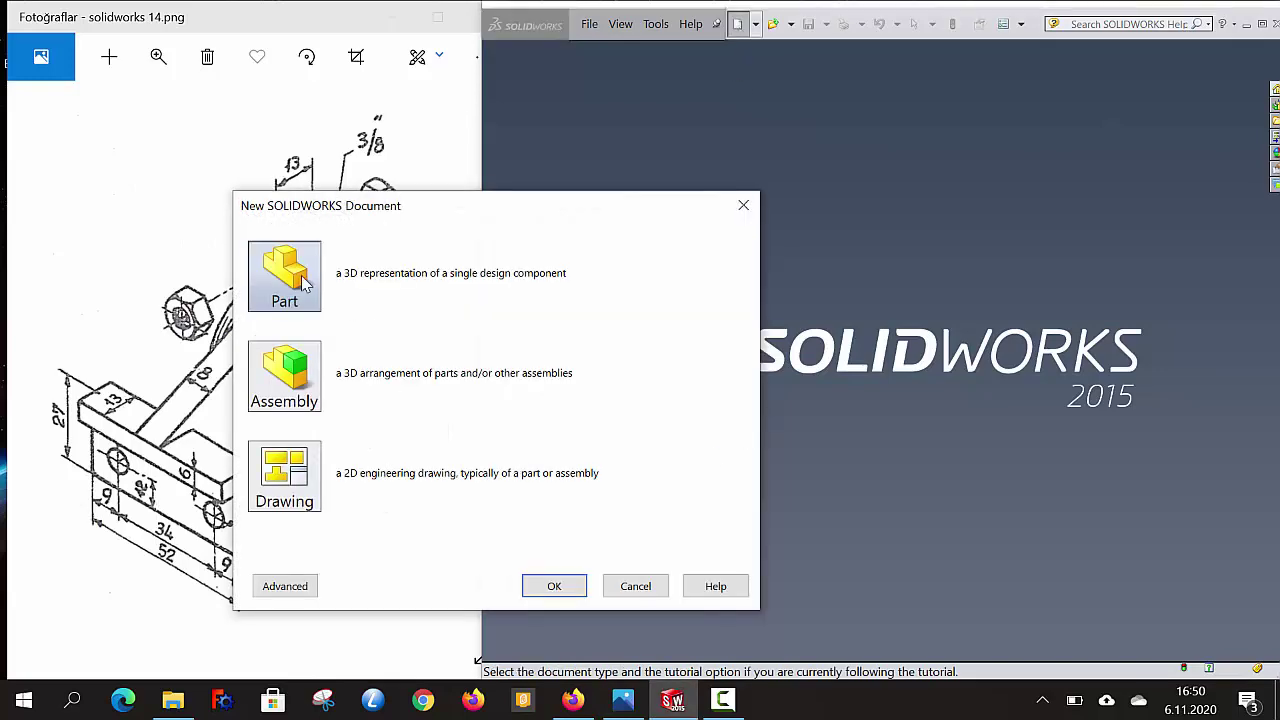
pyautogui.click(552, 587)
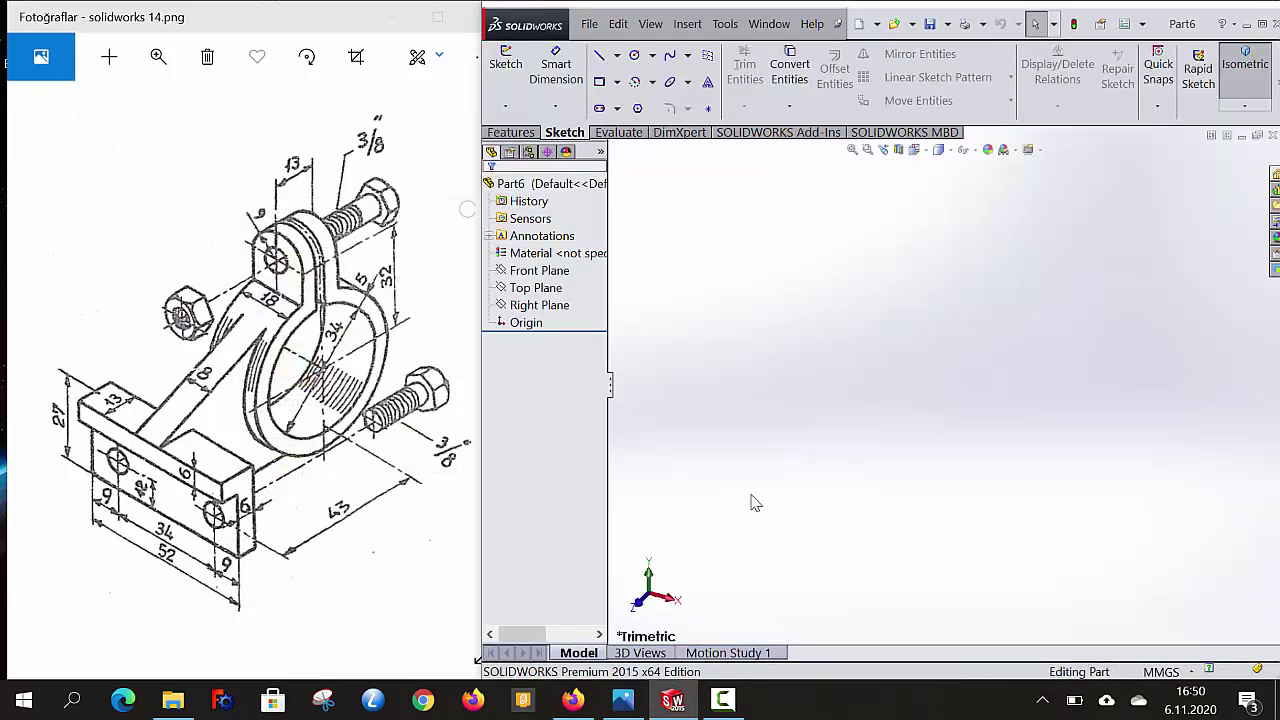
pyautogui.click(505, 62)
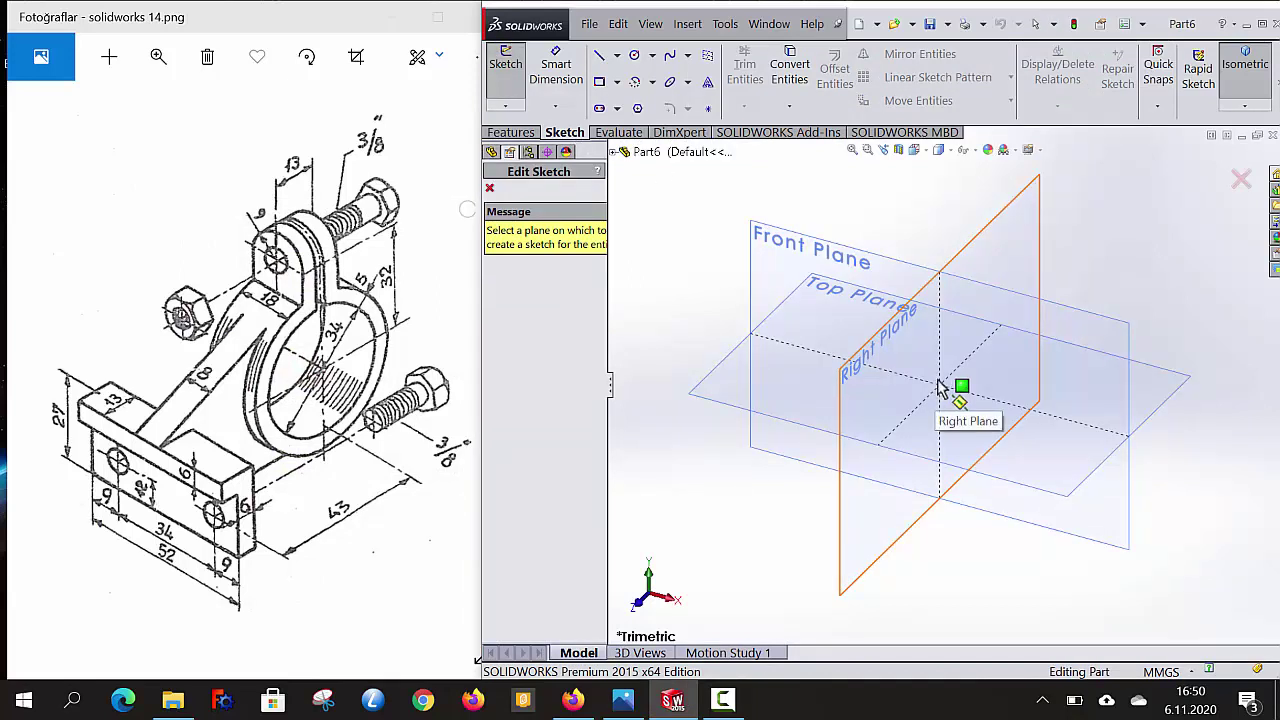
pyautogui.click(913, 528)
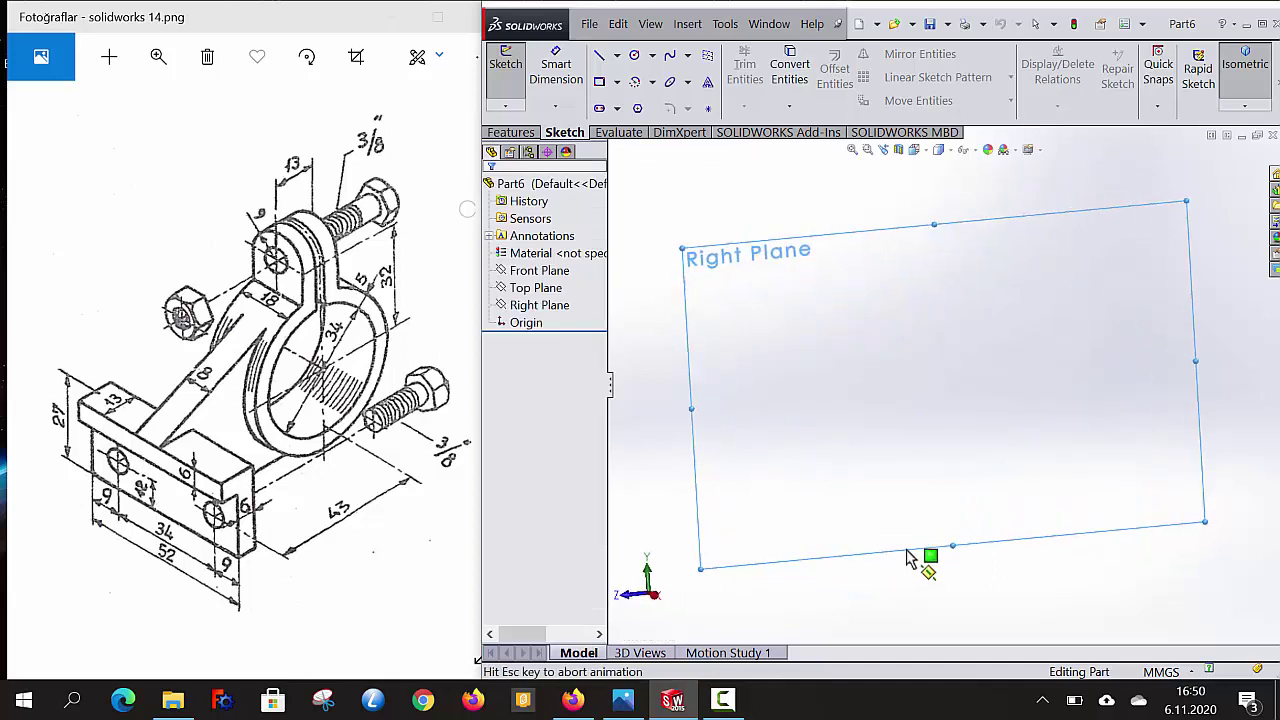
# - Draw a circle centred on the origin and dimension it Ø44
pyautogui.click(634, 57)
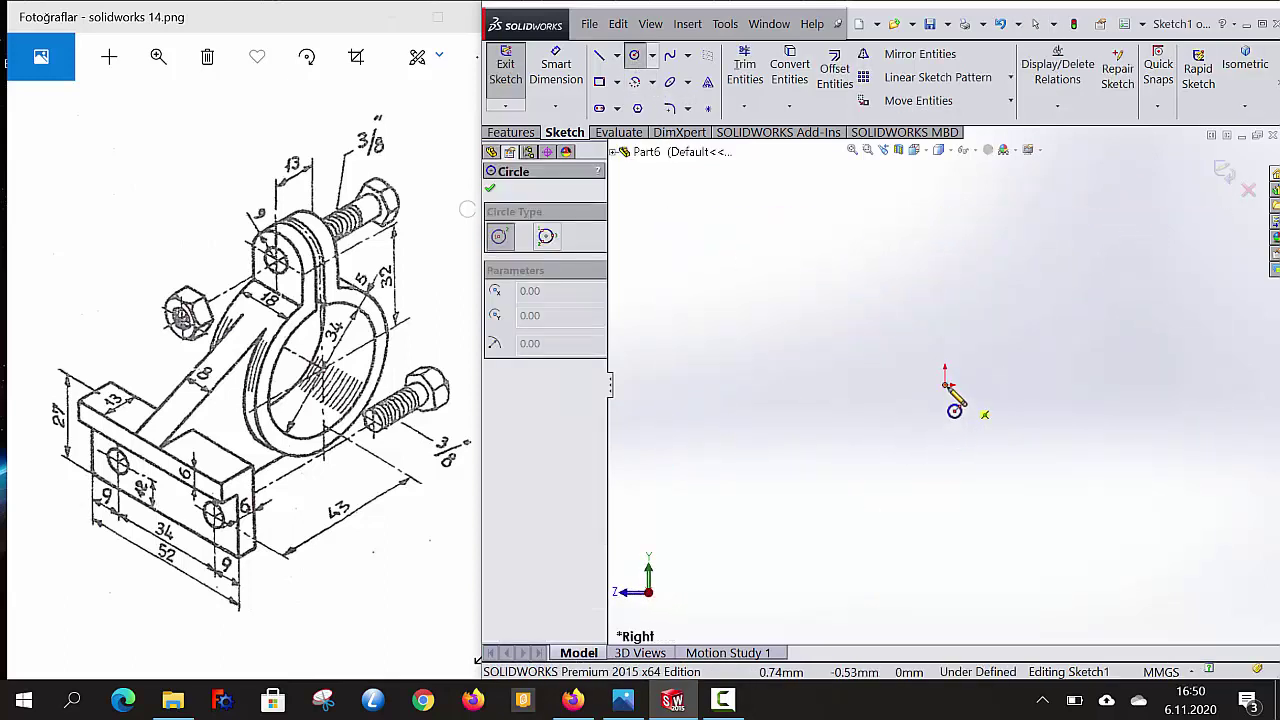
pyautogui.click(945, 385)
pyautogui.click(910, 266)
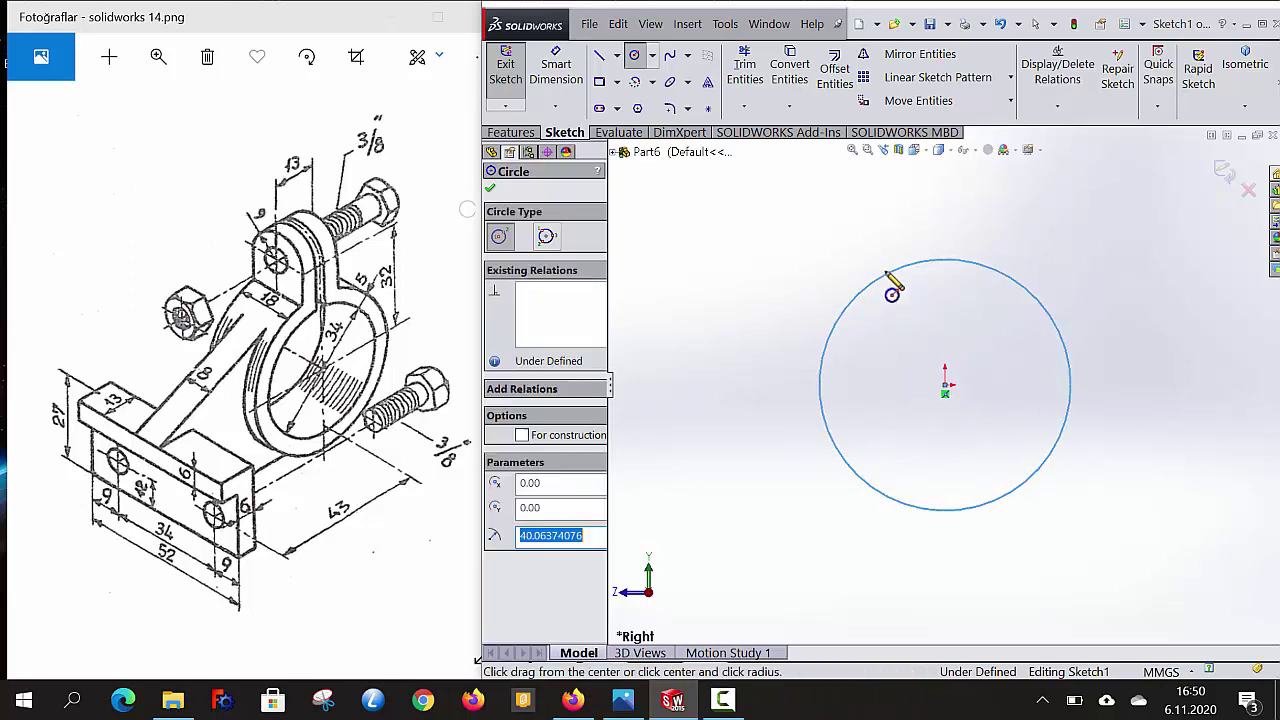
pyautogui.click(558, 64)
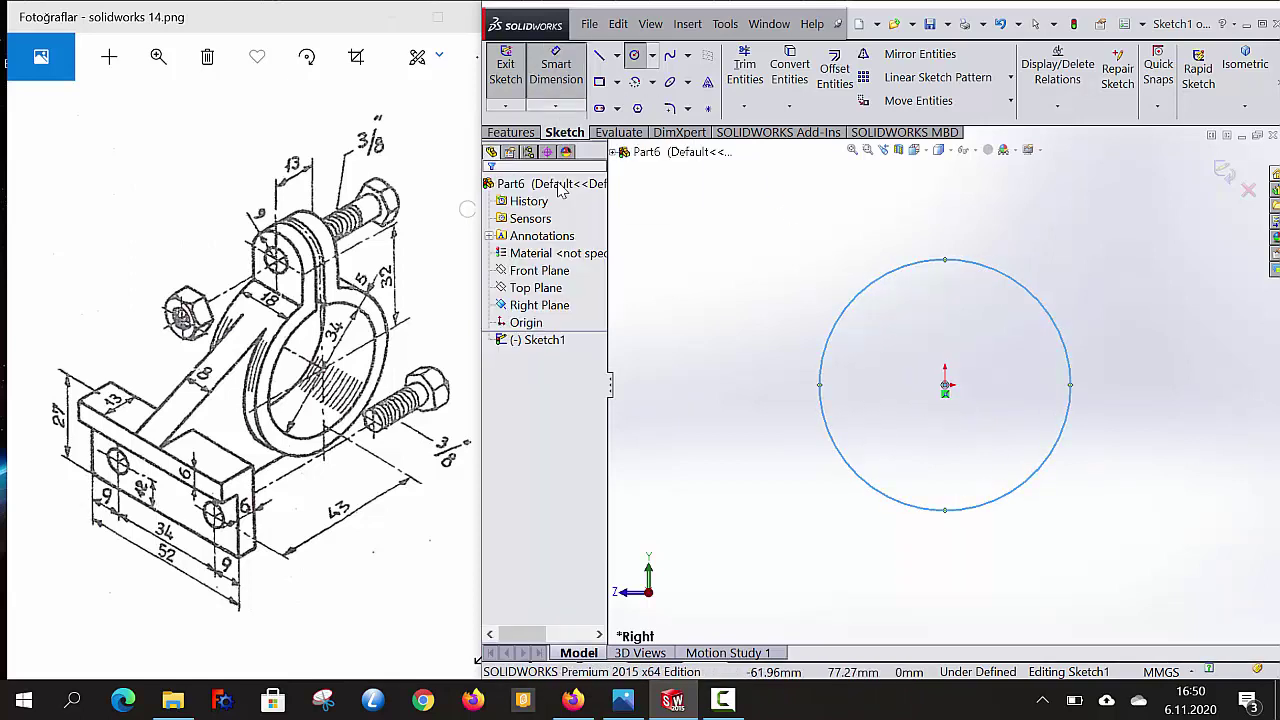
pyautogui.click(879, 503)
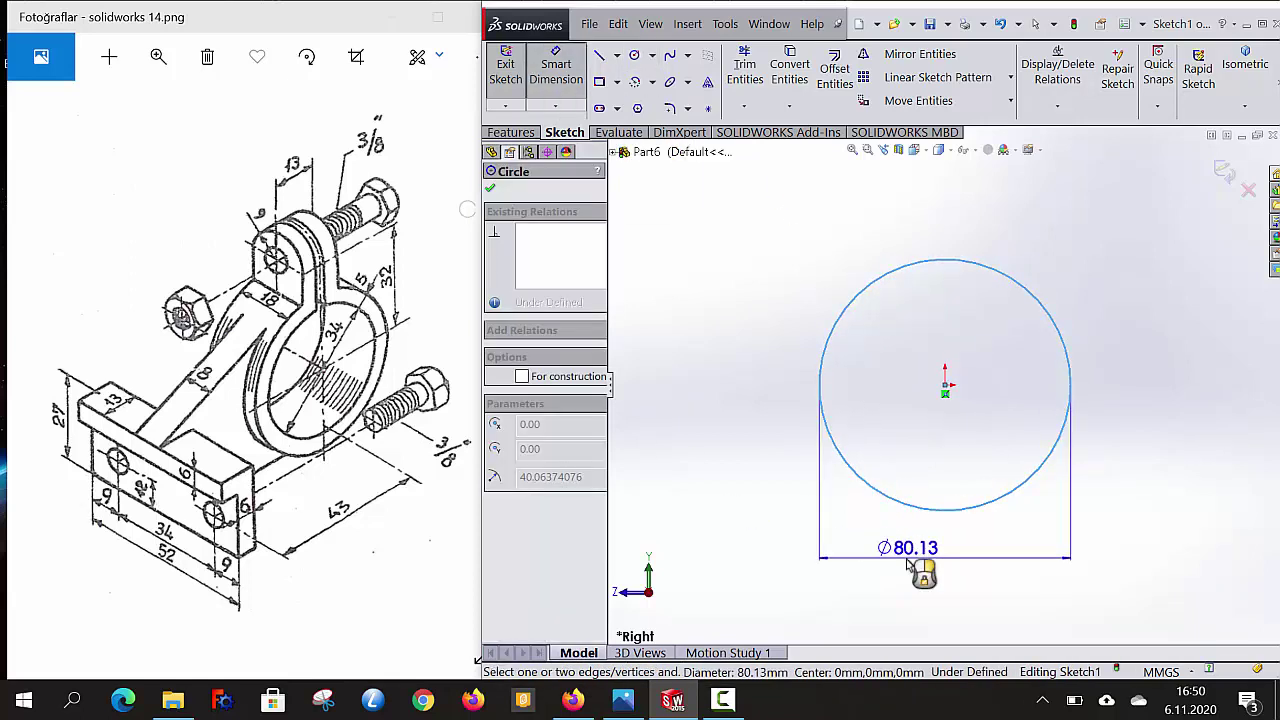
pyautogui.click(935, 560)
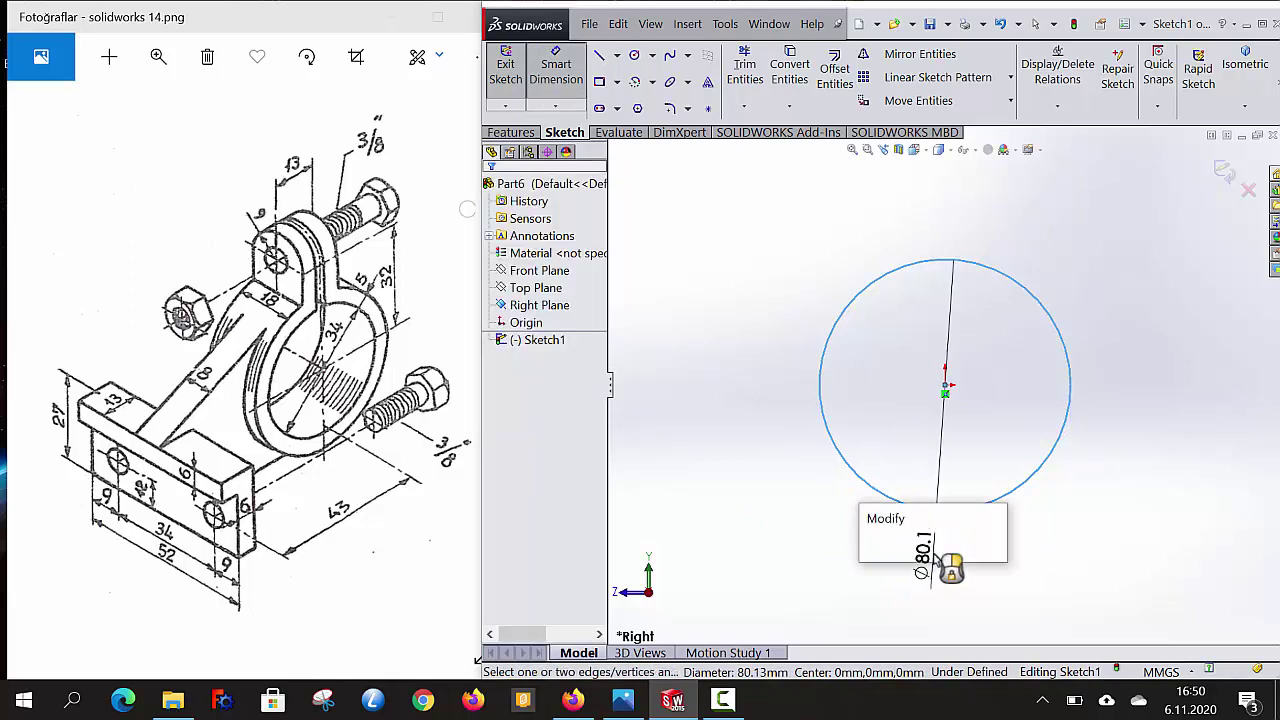
pyautogui.write('44')
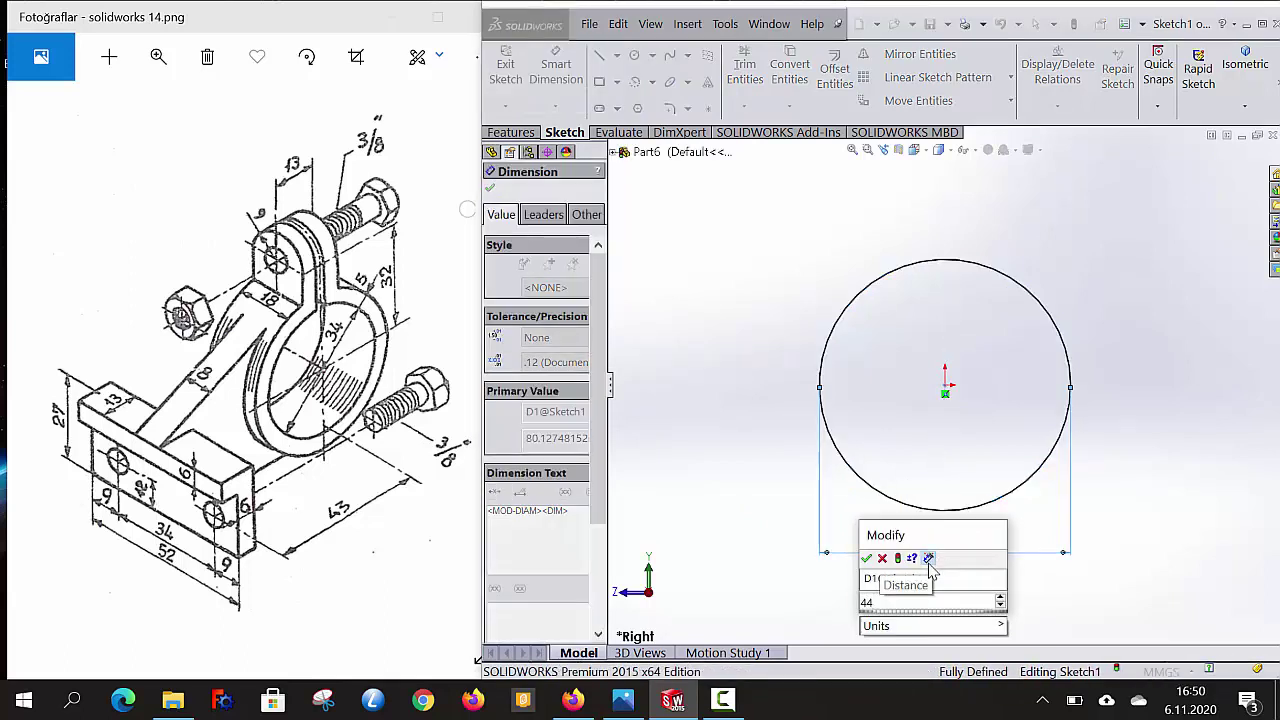
pyautogui.click(867, 558)
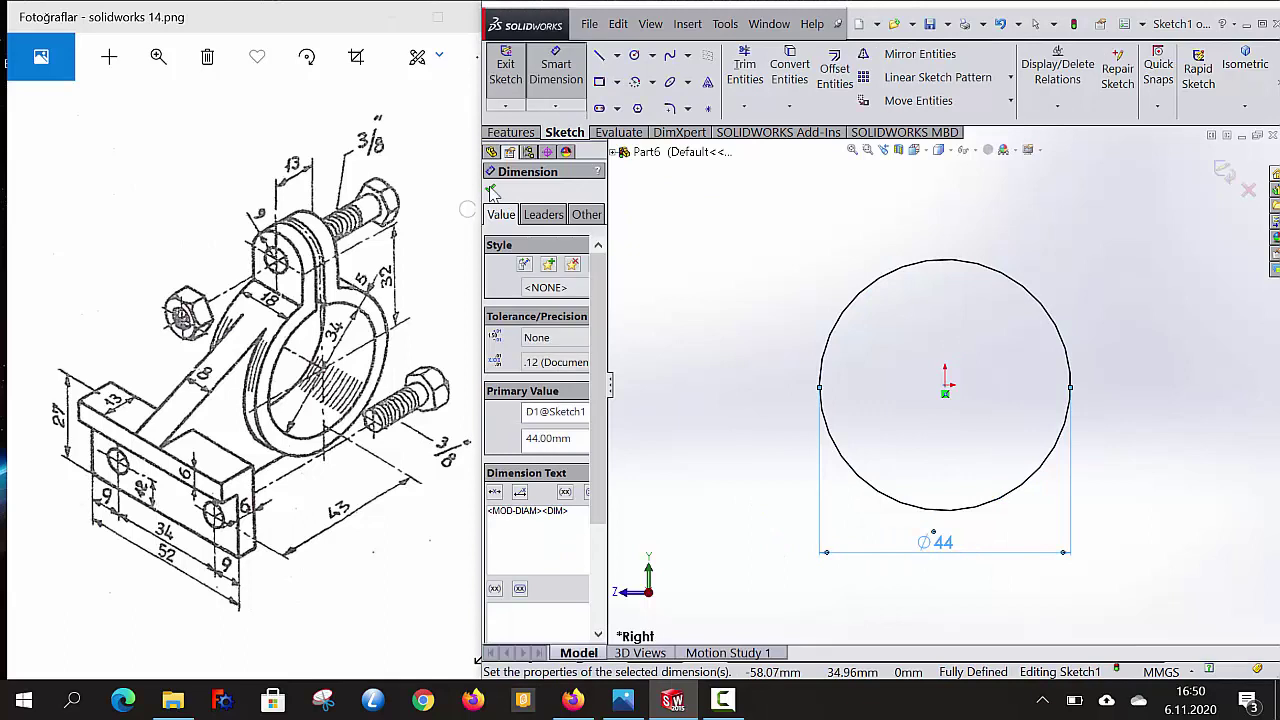
pyautogui.press('Escape')
# - Draw a second concentric circle at the origin and dimension it Ø34
pyautogui.click(634, 55)
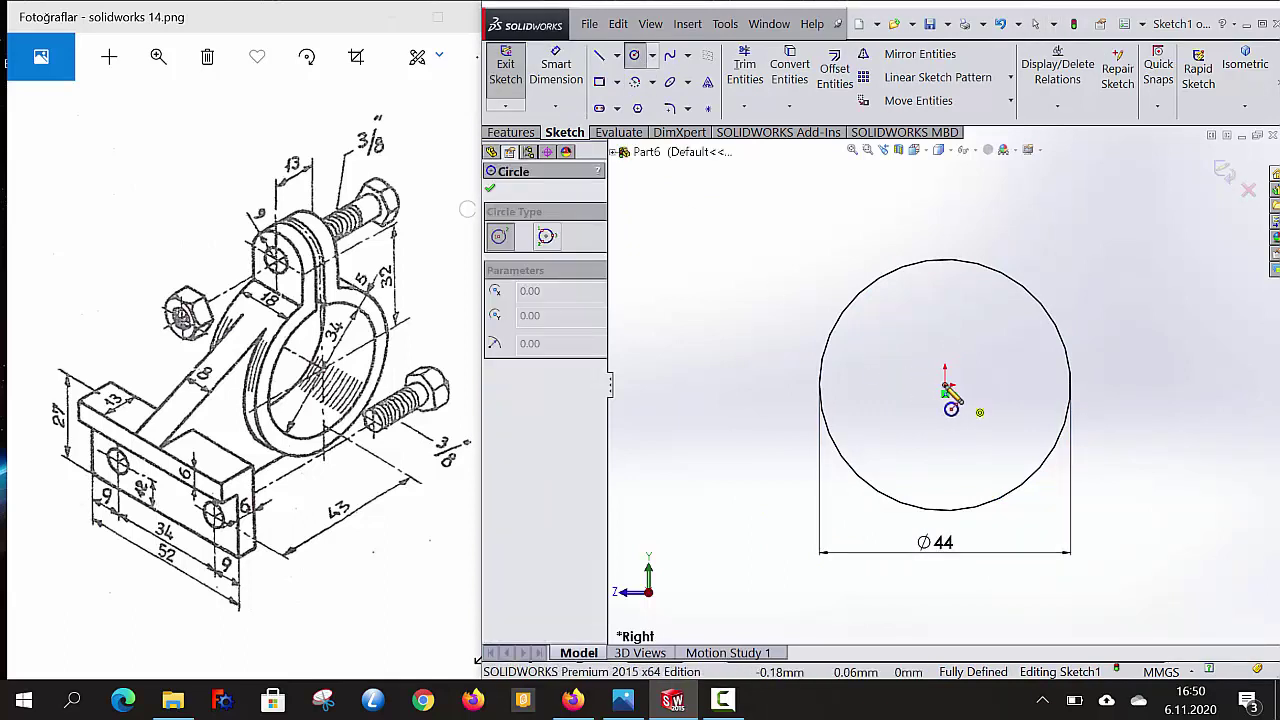
pyautogui.click(945, 385)
pyautogui.click(916, 313)
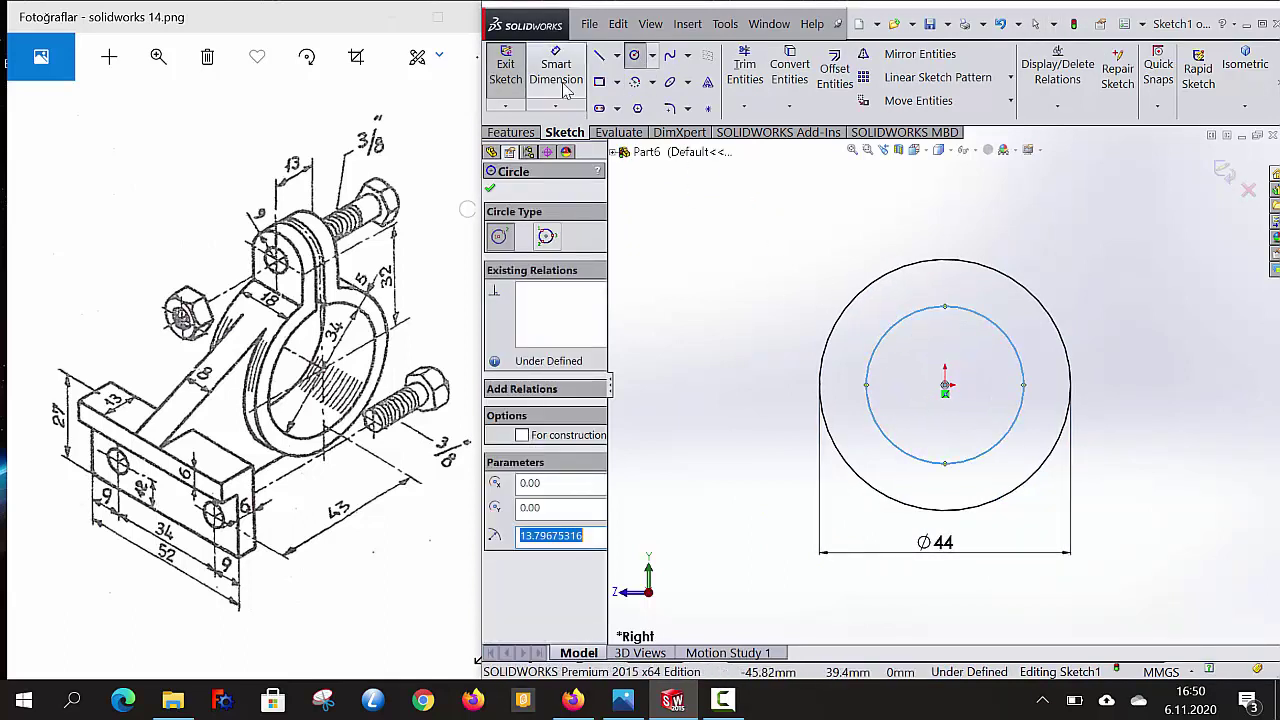
pyautogui.press('Escape')
pyautogui.click(887, 462)
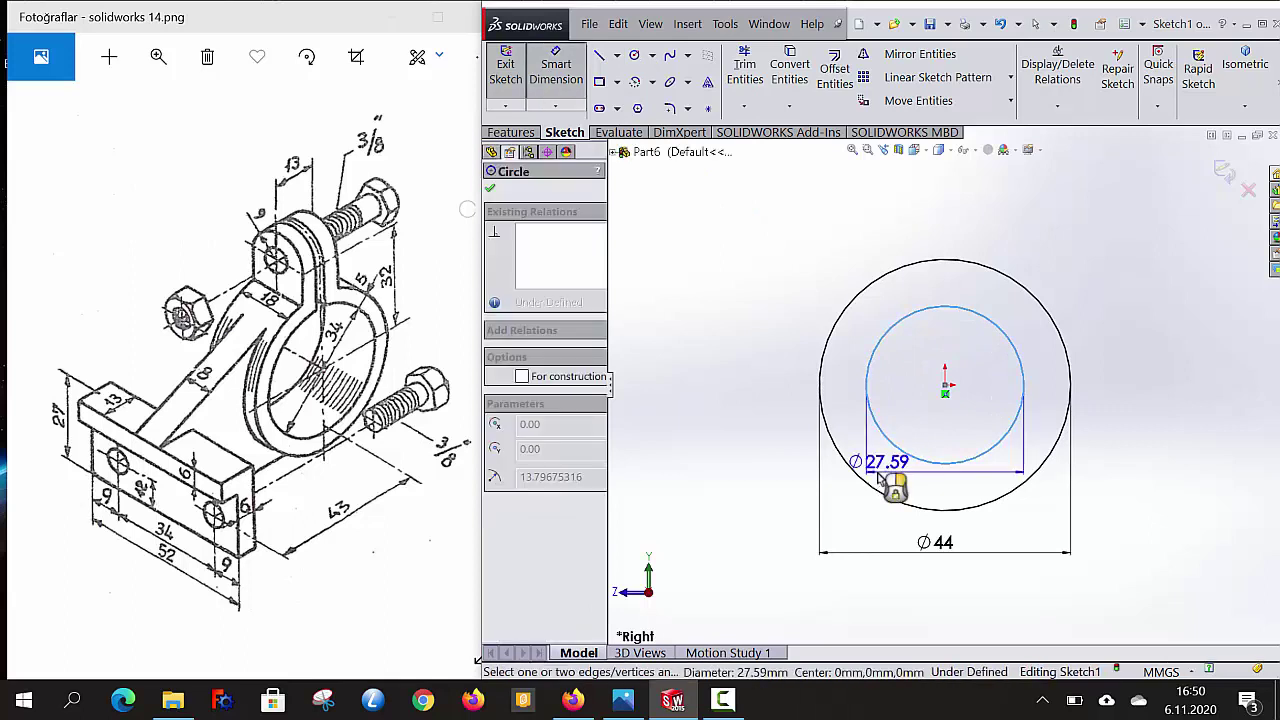
pyautogui.click(880, 495)
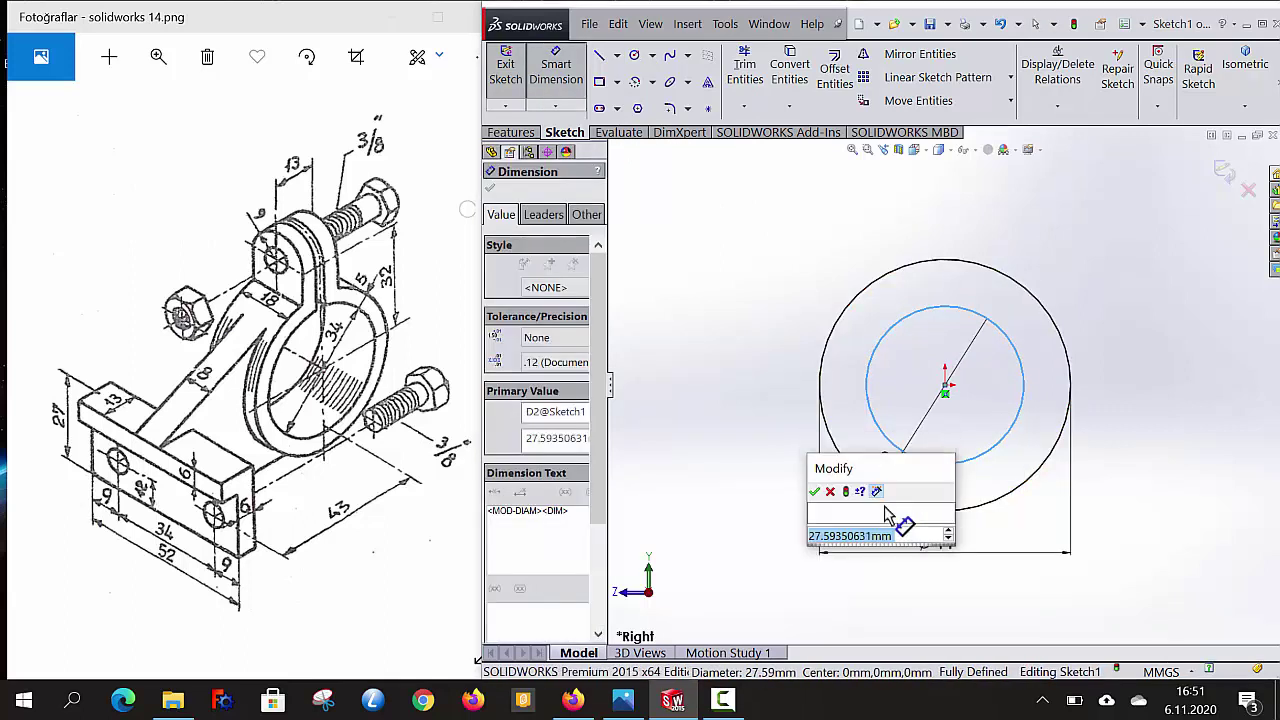
pyautogui.write('34')
pyautogui.press('Return')
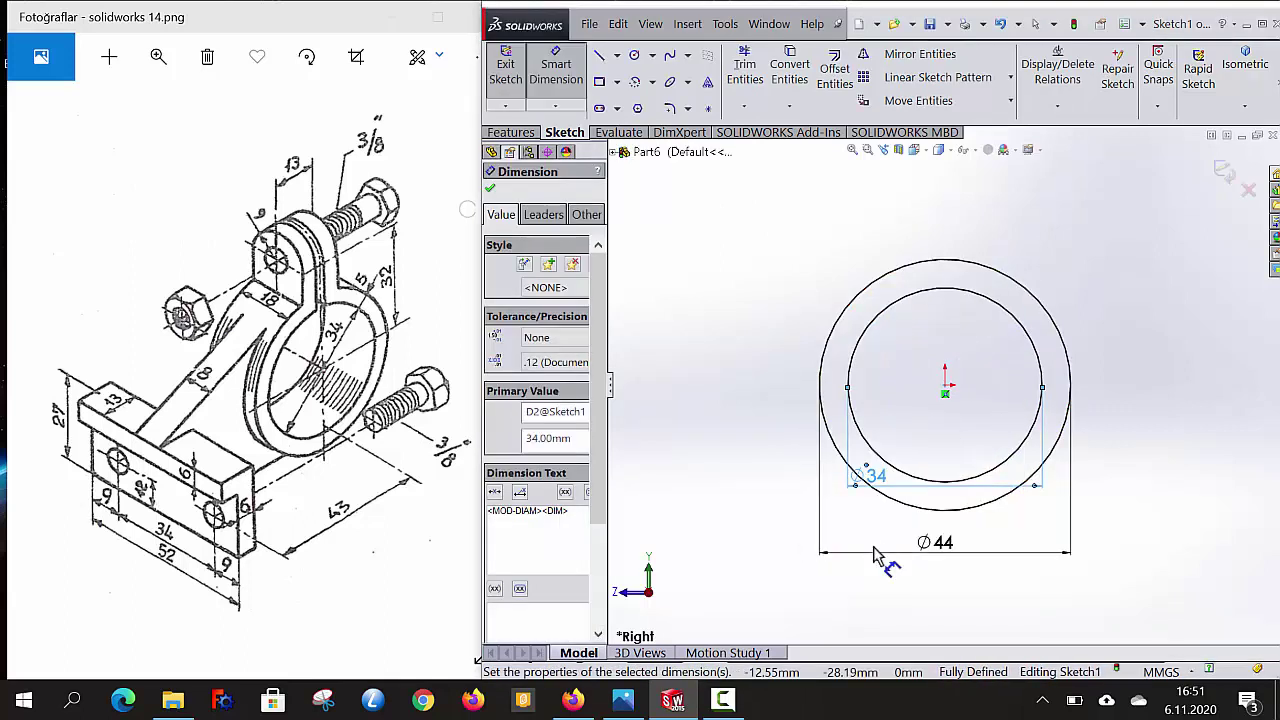
pyautogui.click(490, 192)
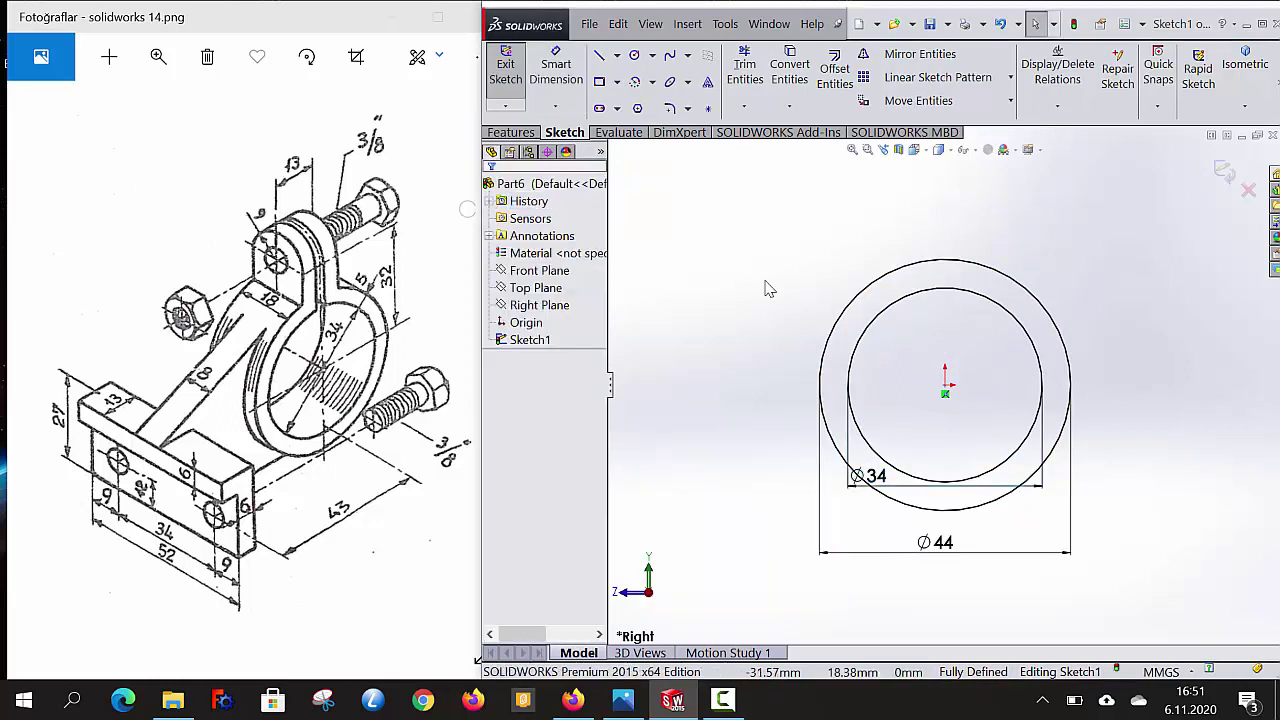
# - Draw a vertical line straight up from the origin and dimension it 41 mm long
pyautogui.press('z')
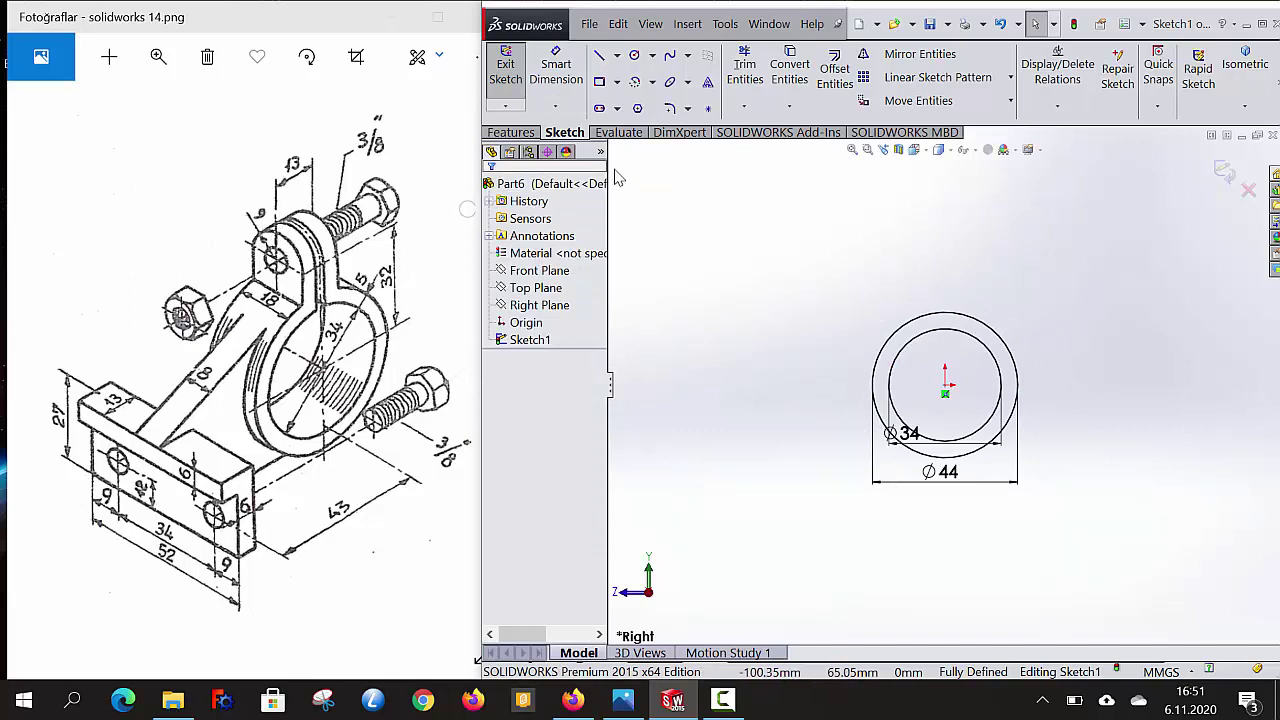
pyautogui.click(601, 62)
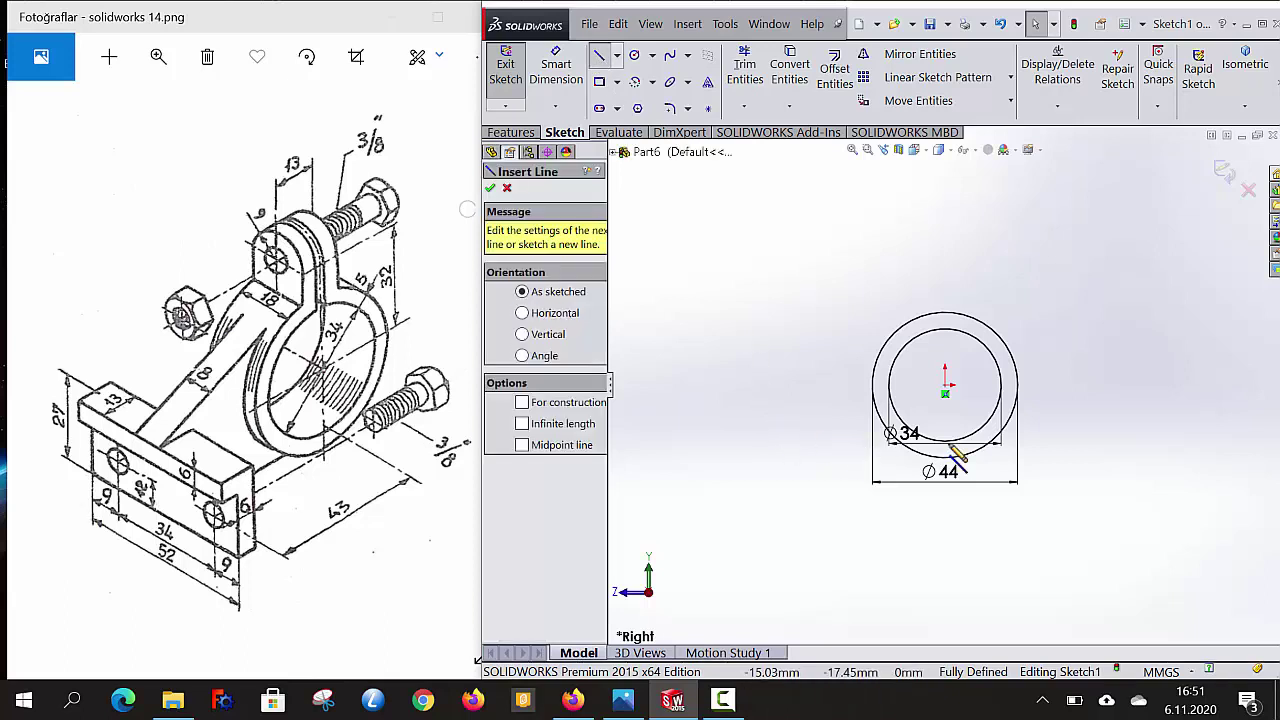
pyautogui.click(945, 384)
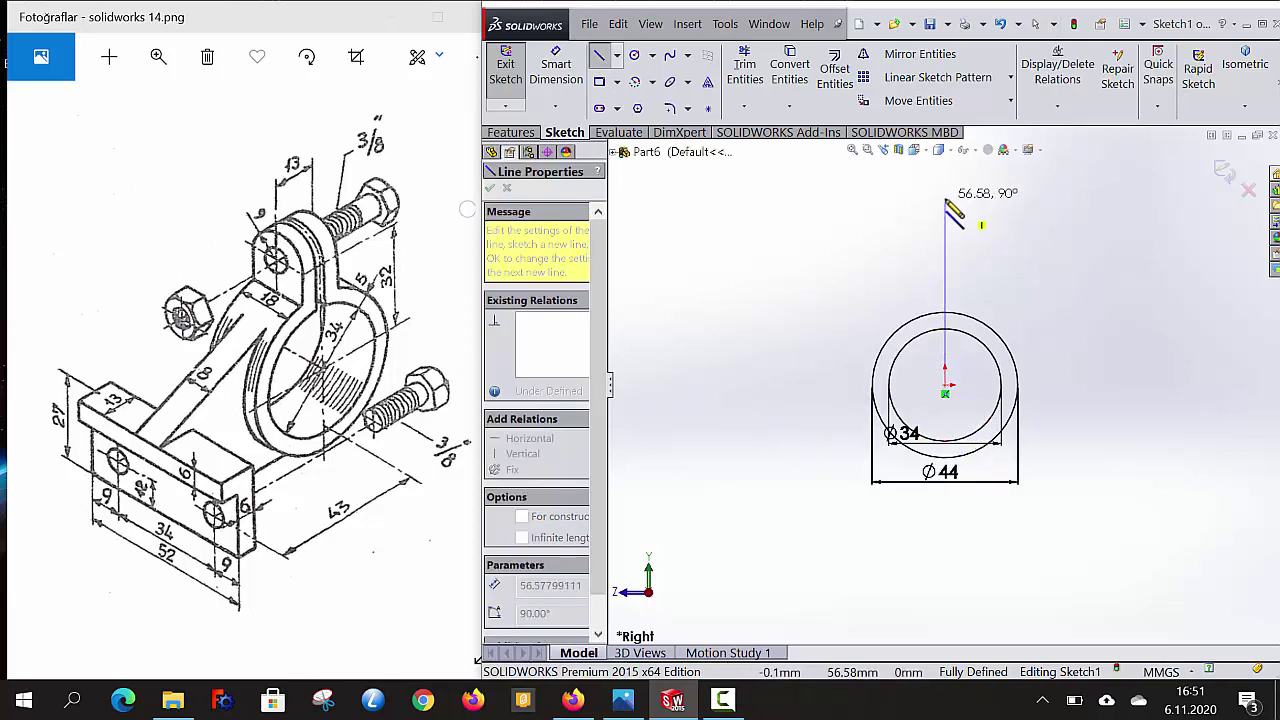
pyautogui.click(946, 254)
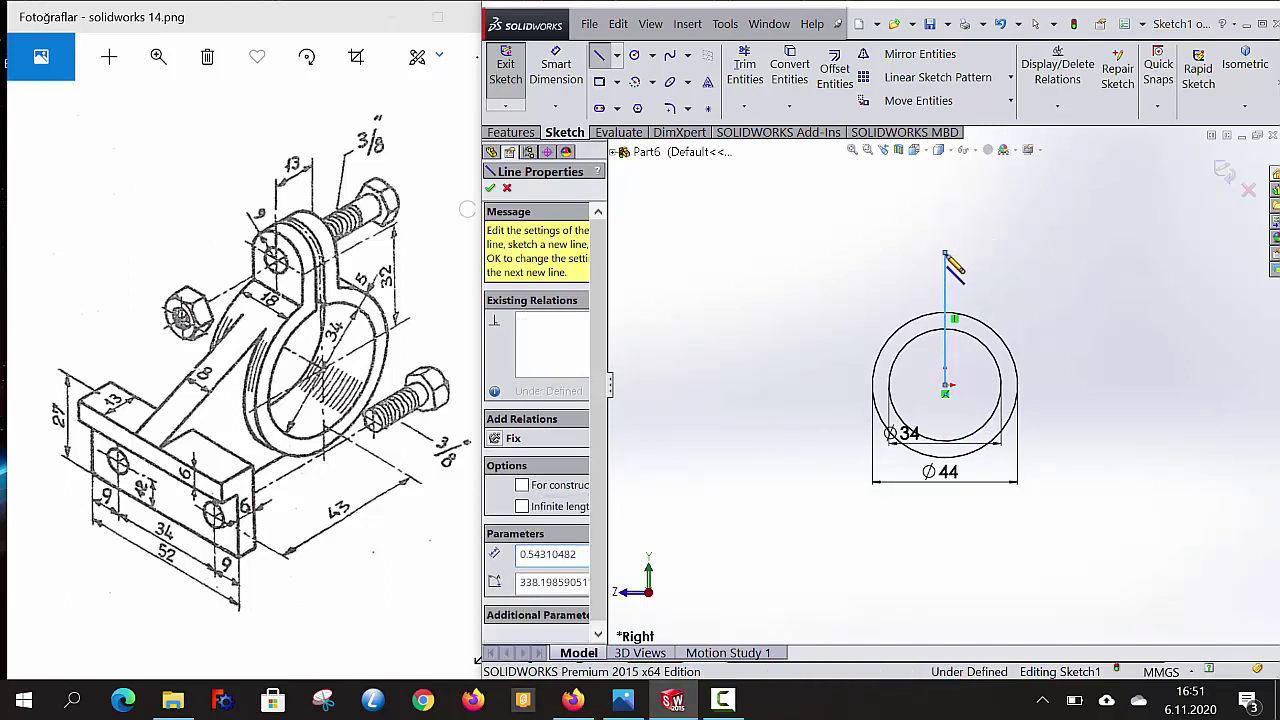
pyautogui.press('Escape')
pyautogui.click(557, 52)
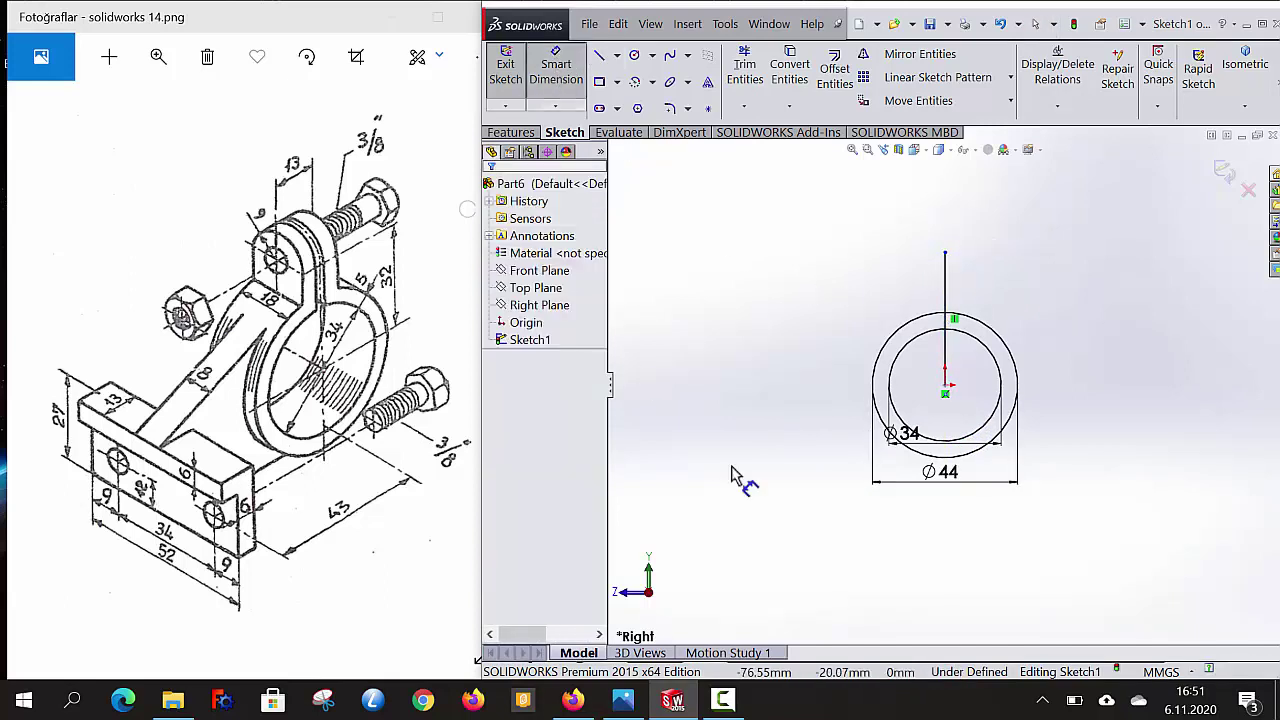
pyautogui.click(996, 295)
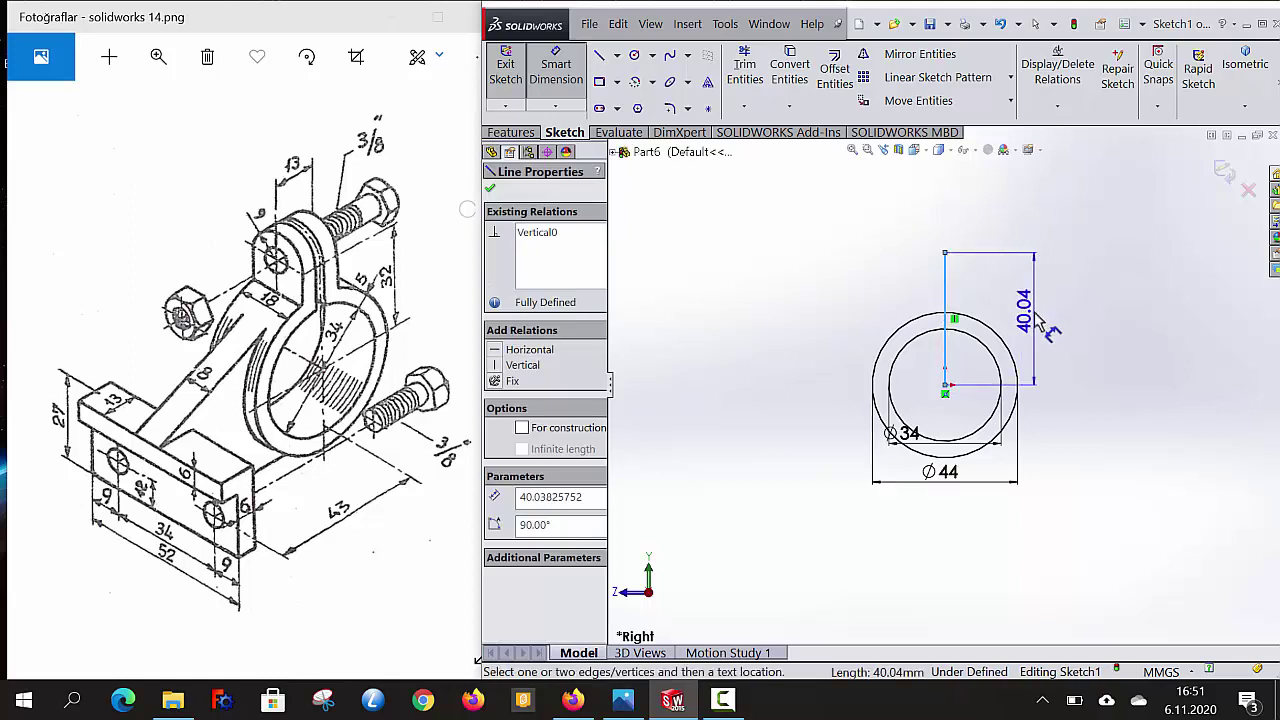
pyautogui.click(1042, 324)
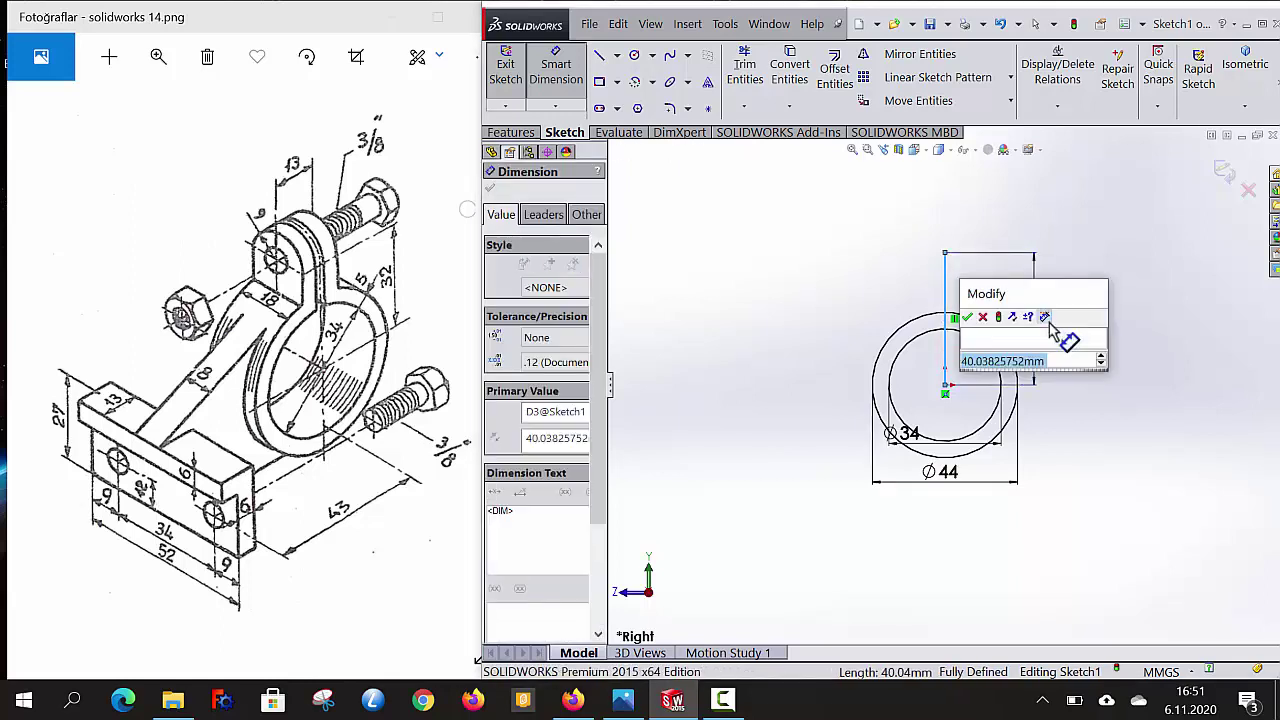
pyautogui.write('41')
pyautogui.press('Return')
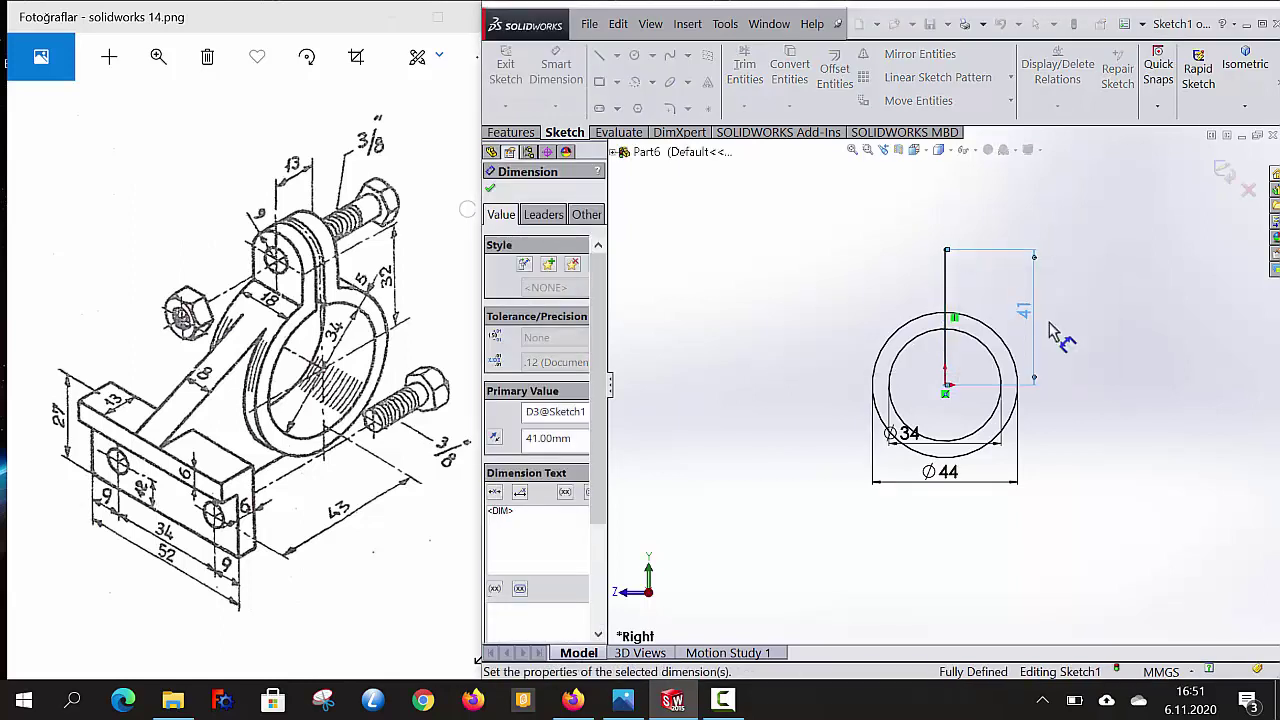
pyautogui.press('Escape')
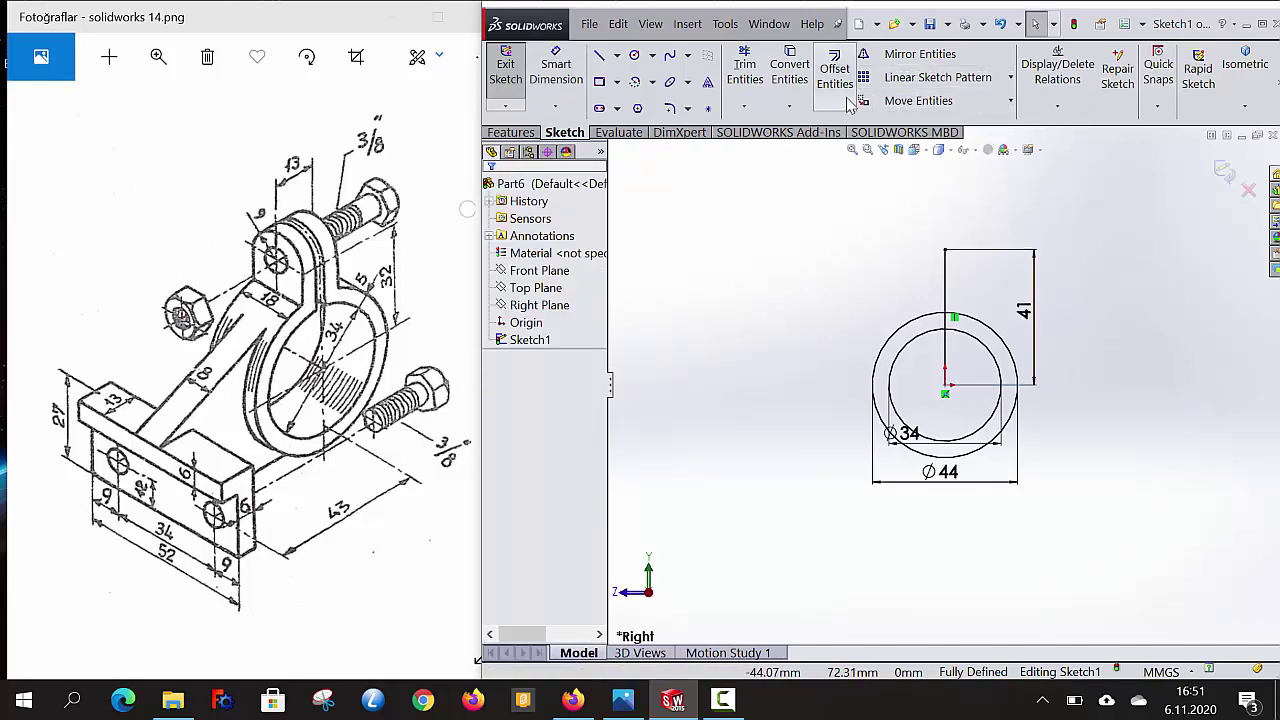
# - Offset the vertical line 1.5 mm to both sides
pyautogui.click(840, 66)
pyautogui.write('1.5')
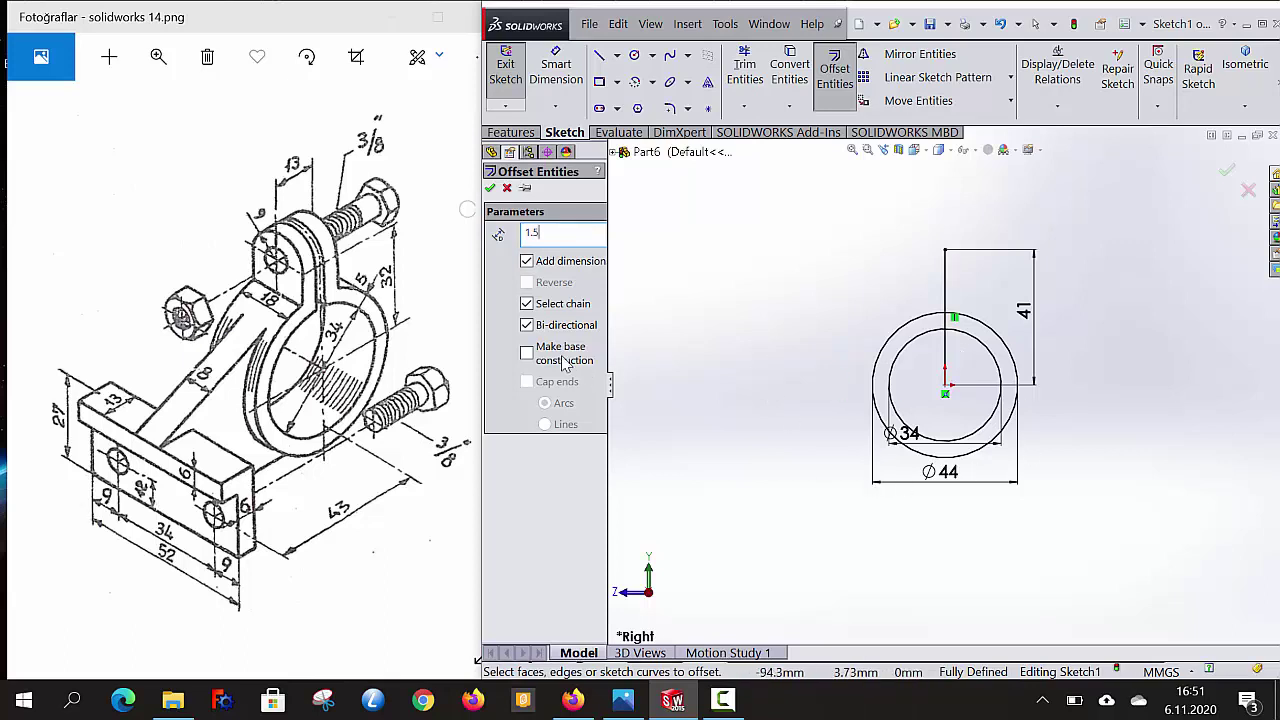
pyautogui.click(947, 356)
pyautogui.click(947, 356)
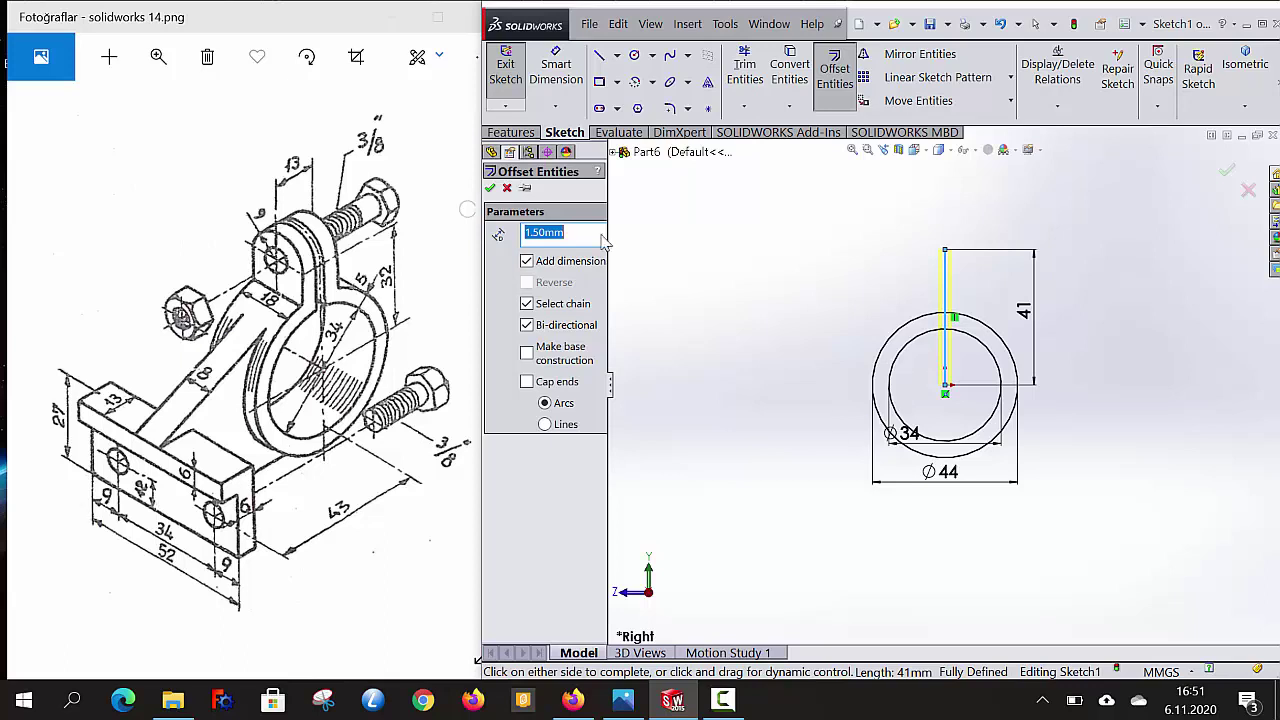
pyautogui.click(490, 188)
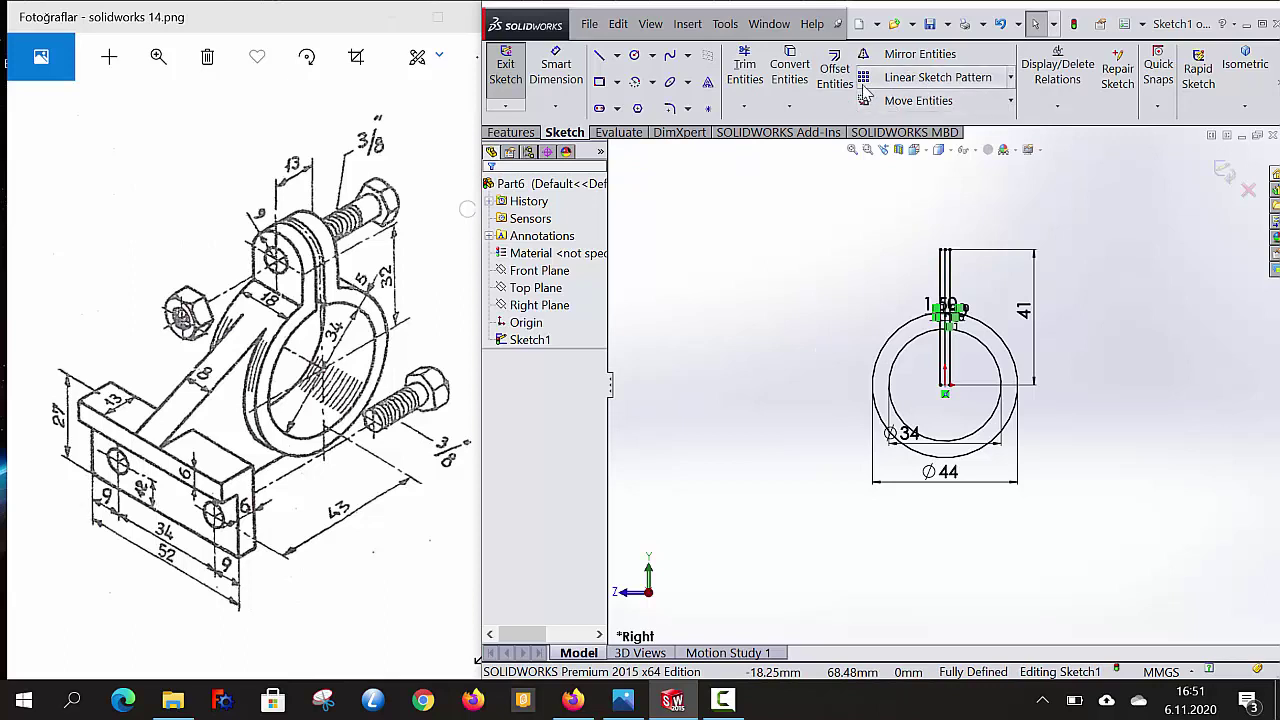
# - Offset the vertical line 6.5 mm both sides and make the central line construction geometry
pyautogui.scroll(-2, 1010, 312)
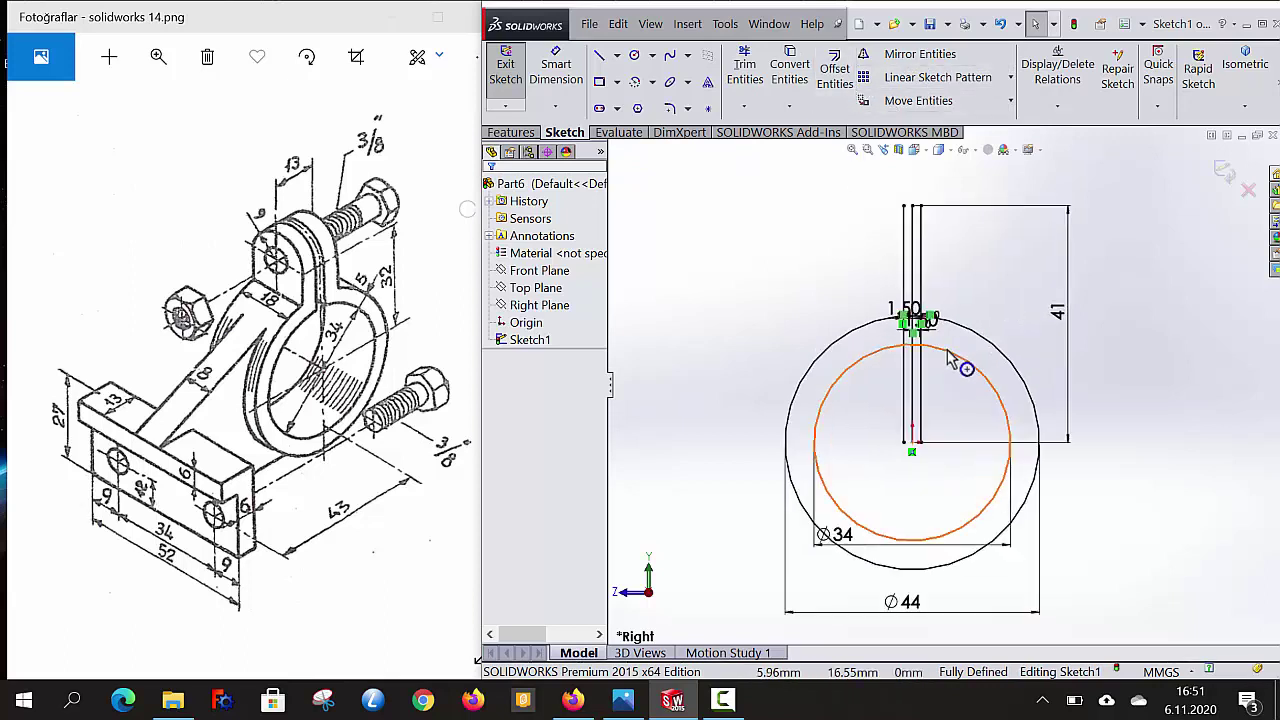
pyautogui.scroll(-2, 966, 366)
pyautogui.click(835, 70)
pyautogui.write('6.5')
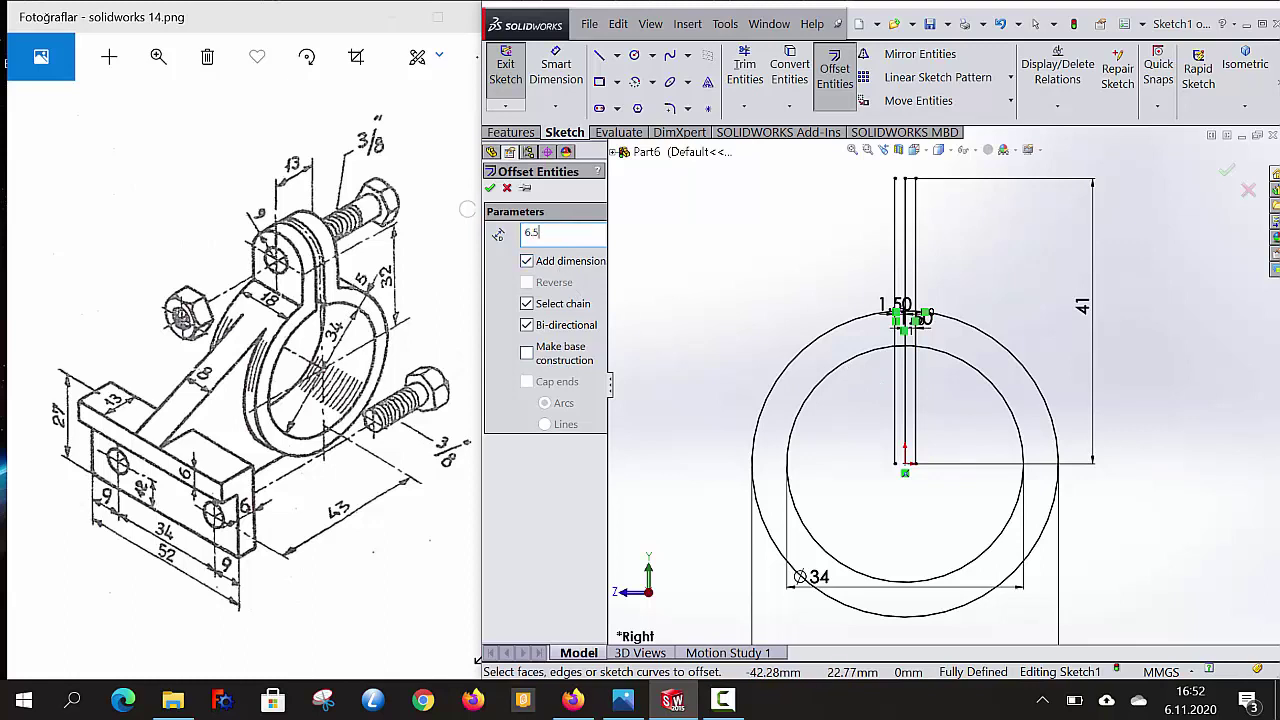
pyautogui.press('Return')
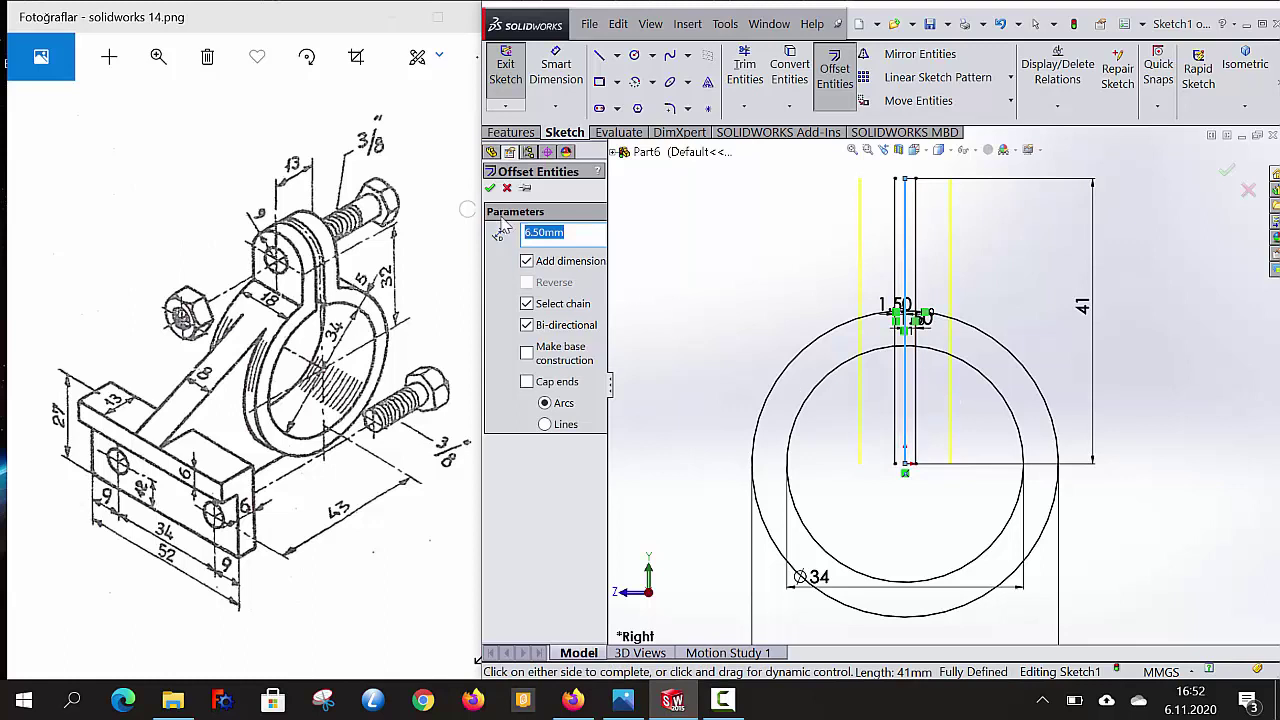
pyautogui.click(490, 188)
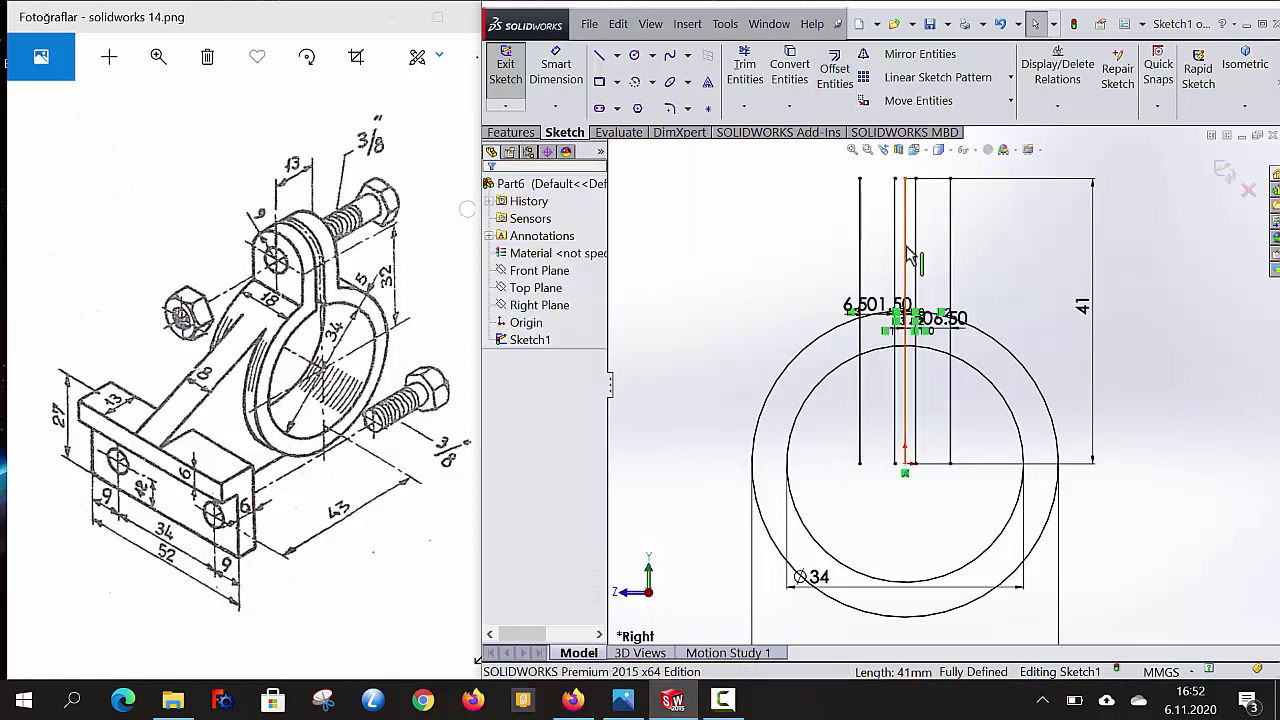
pyautogui.click(906, 390)
pyautogui.click(576, 430)
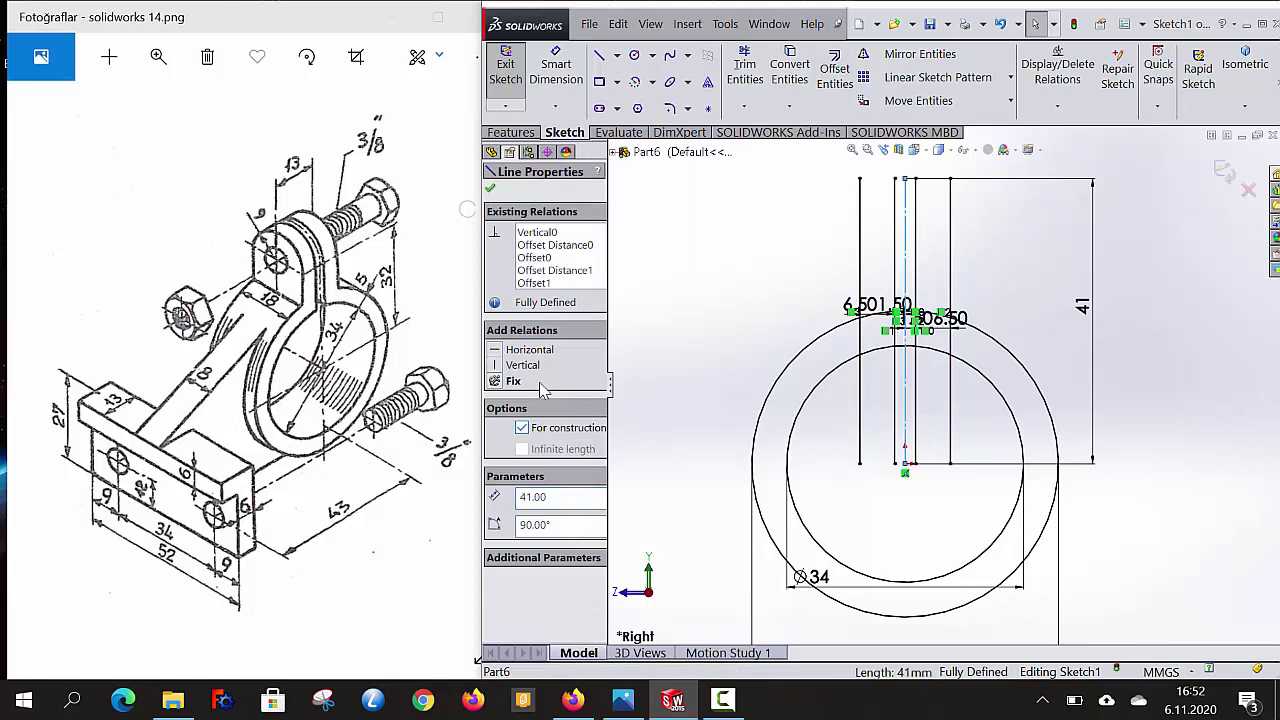
# - Close the tops of the lug's left and right walls with two short horizontal lines
pyautogui.click(727, 255)
pyautogui.click(599, 55)
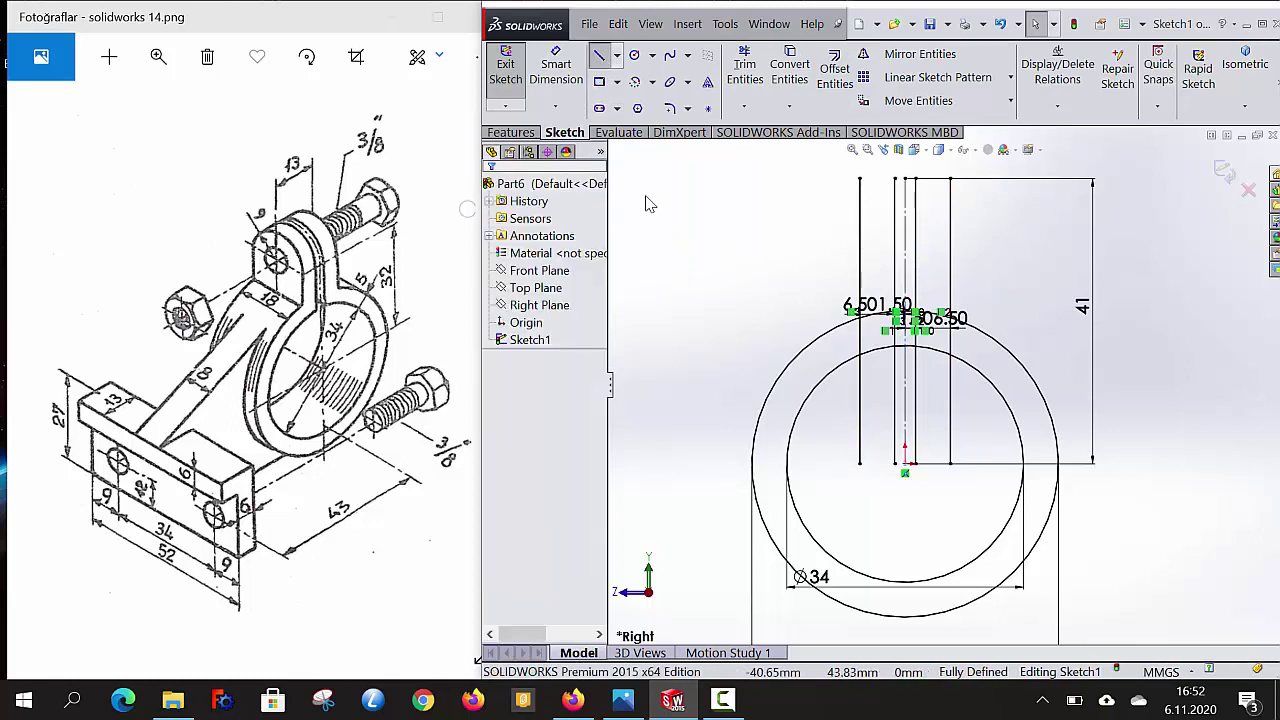
pyautogui.moveTo(859, 179); pyautogui.dragTo(895, 179)
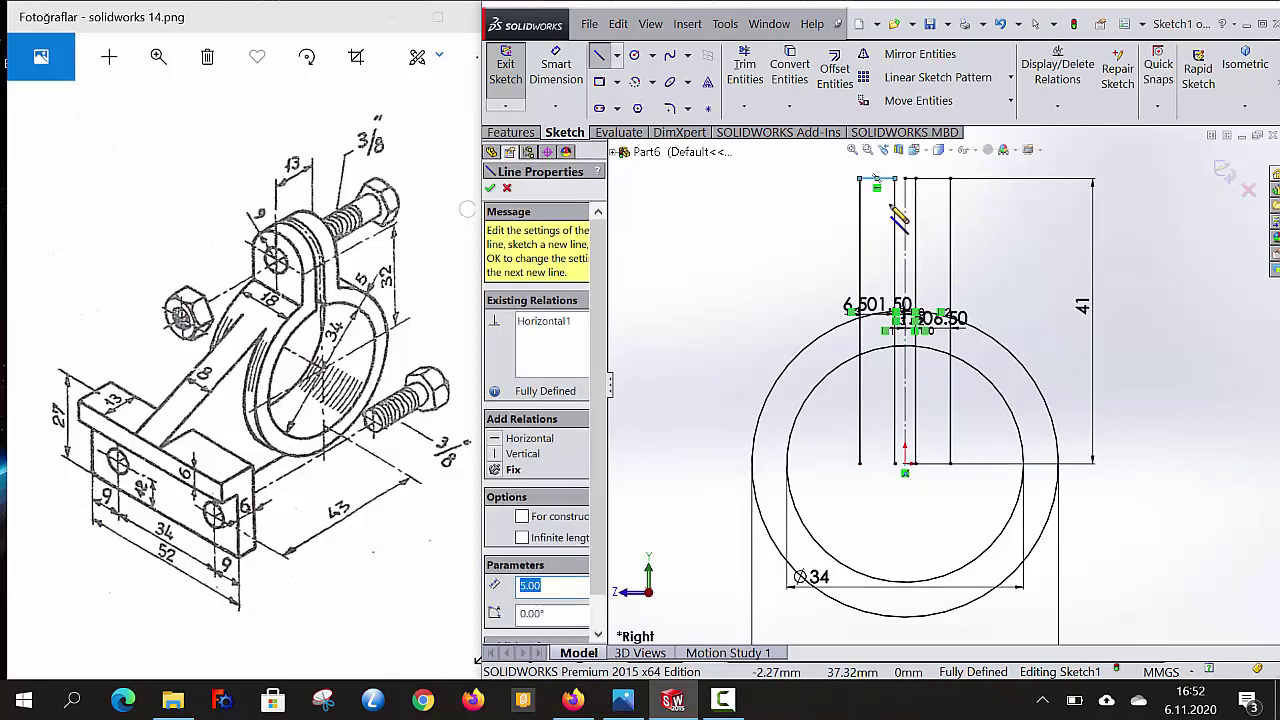
pyautogui.moveTo(914, 179); pyautogui.dragTo(950, 179)
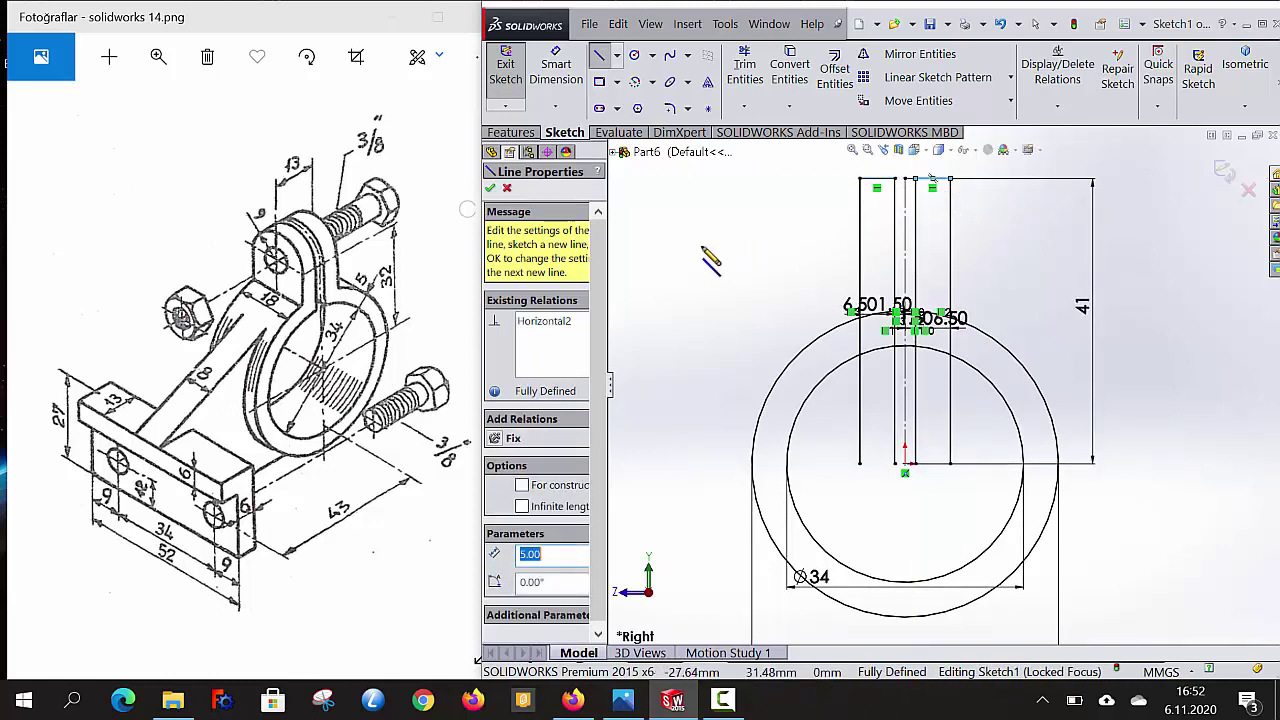
pyautogui.click(490, 189)
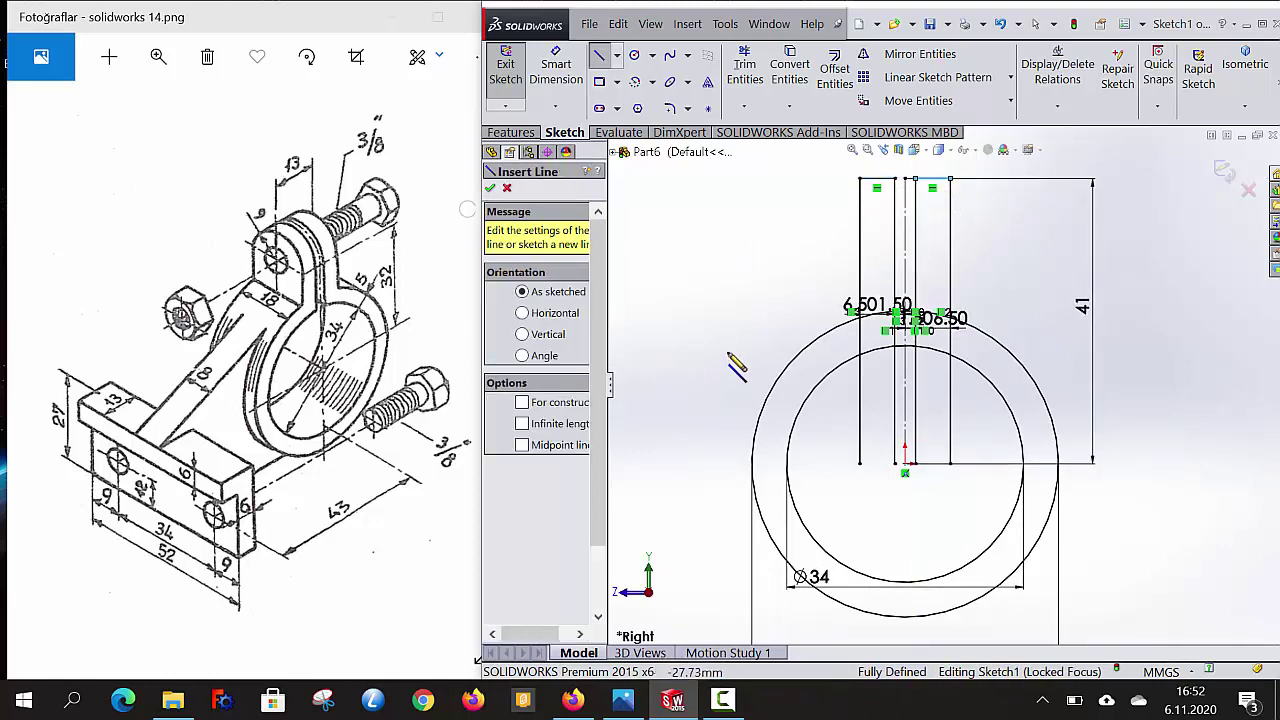
# - Trim the excess line segments inside the ring and around the slot
pyautogui.click(760, 72)
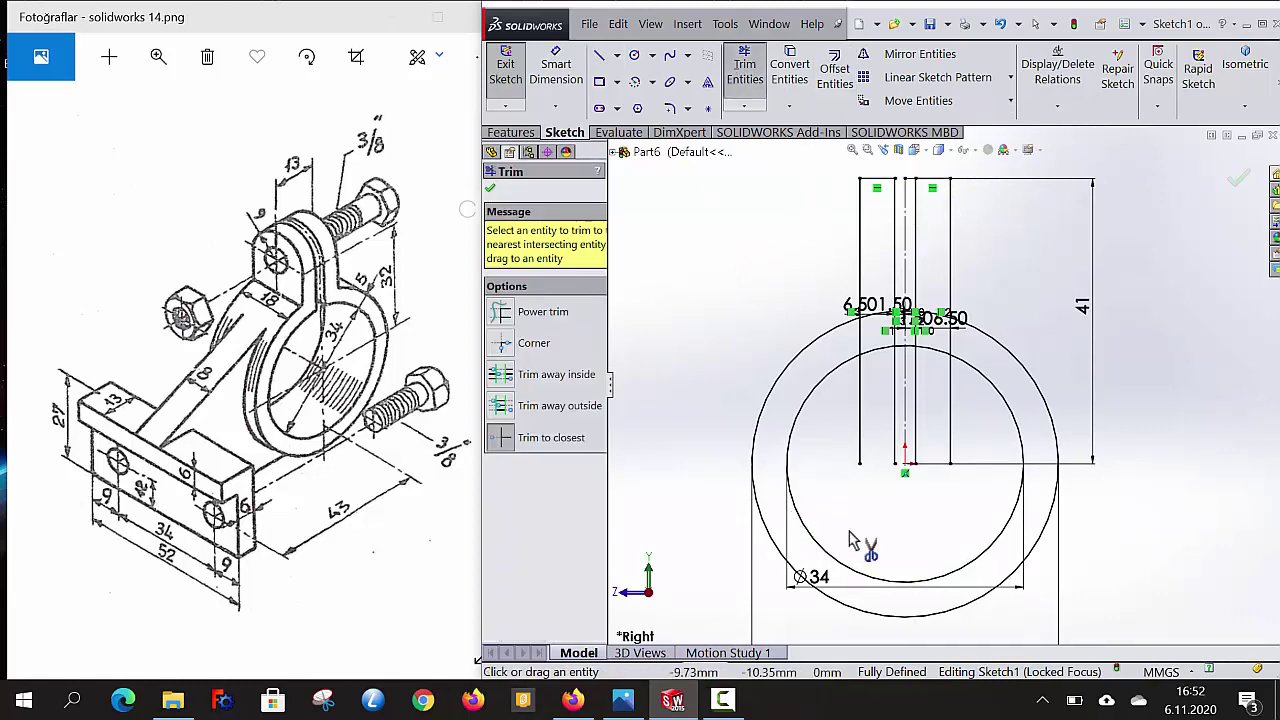
pyautogui.click(863, 428)
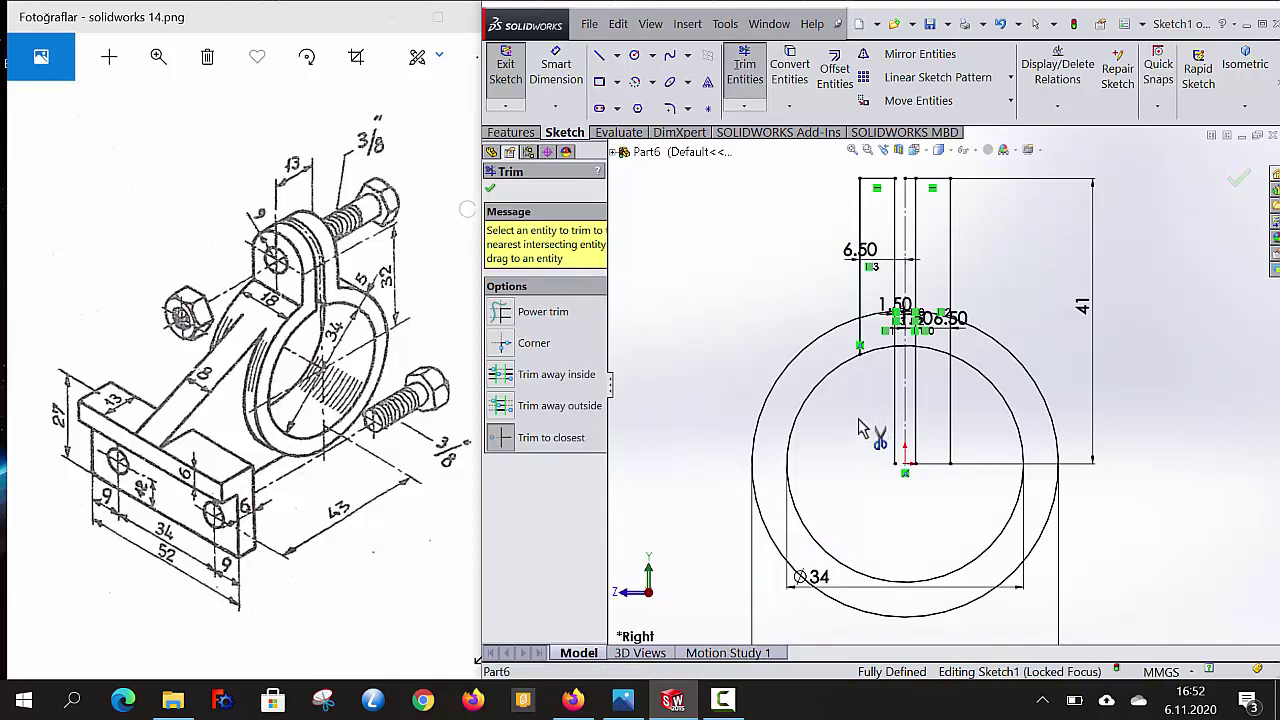
pyautogui.click(860, 328)
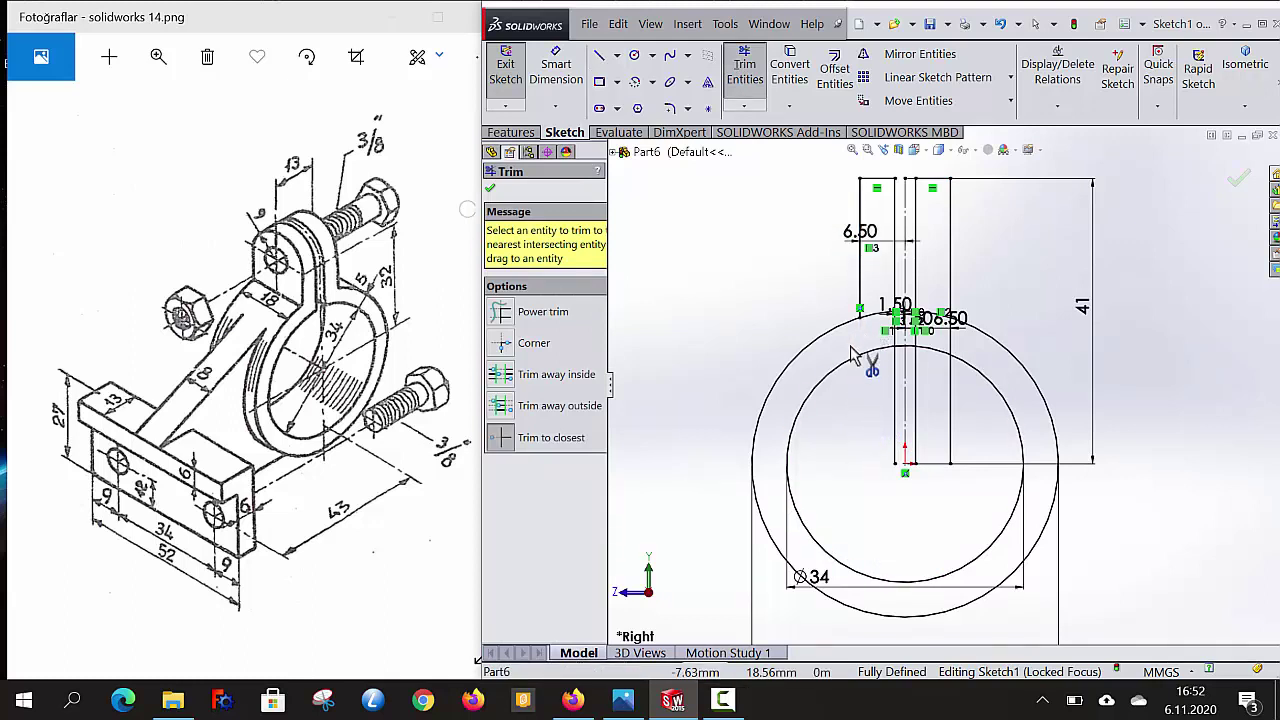
pyautogui.click(897, 398)
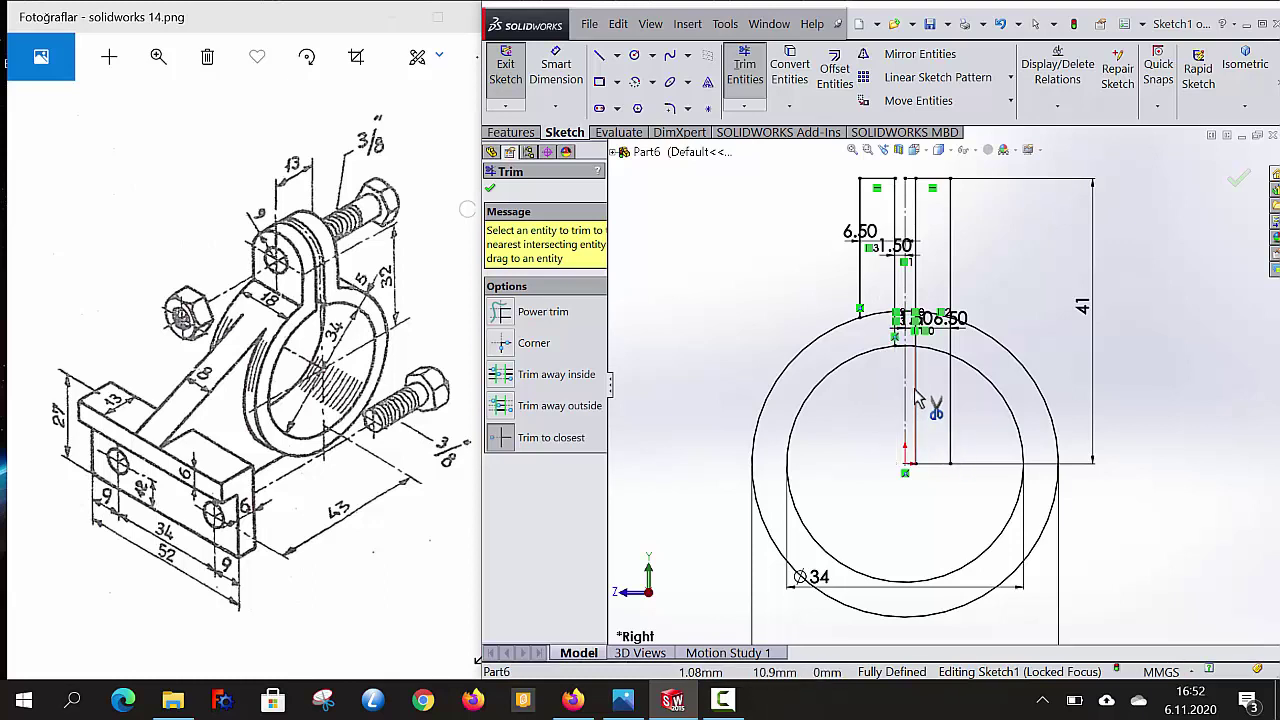
pyautogui.click(913, 400)
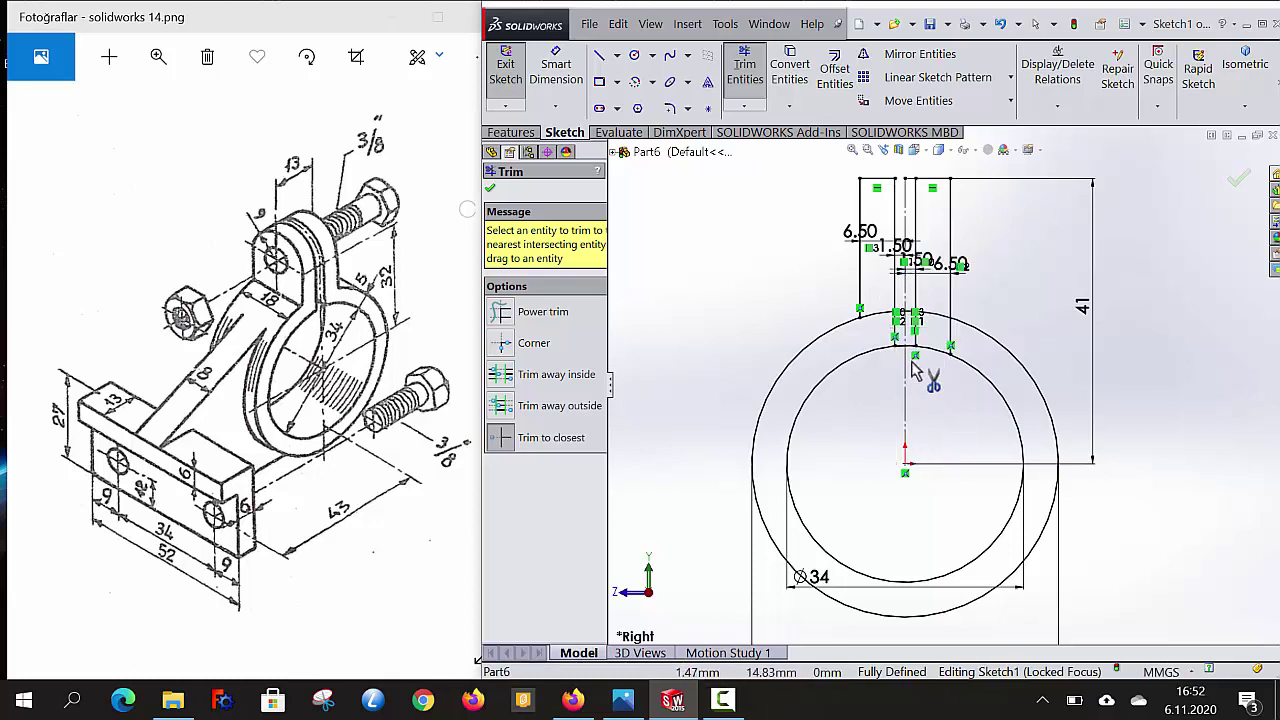
pyautogui.scroll(-2, 891, 371)
pyautogui.scroll(-2, 940, 320)
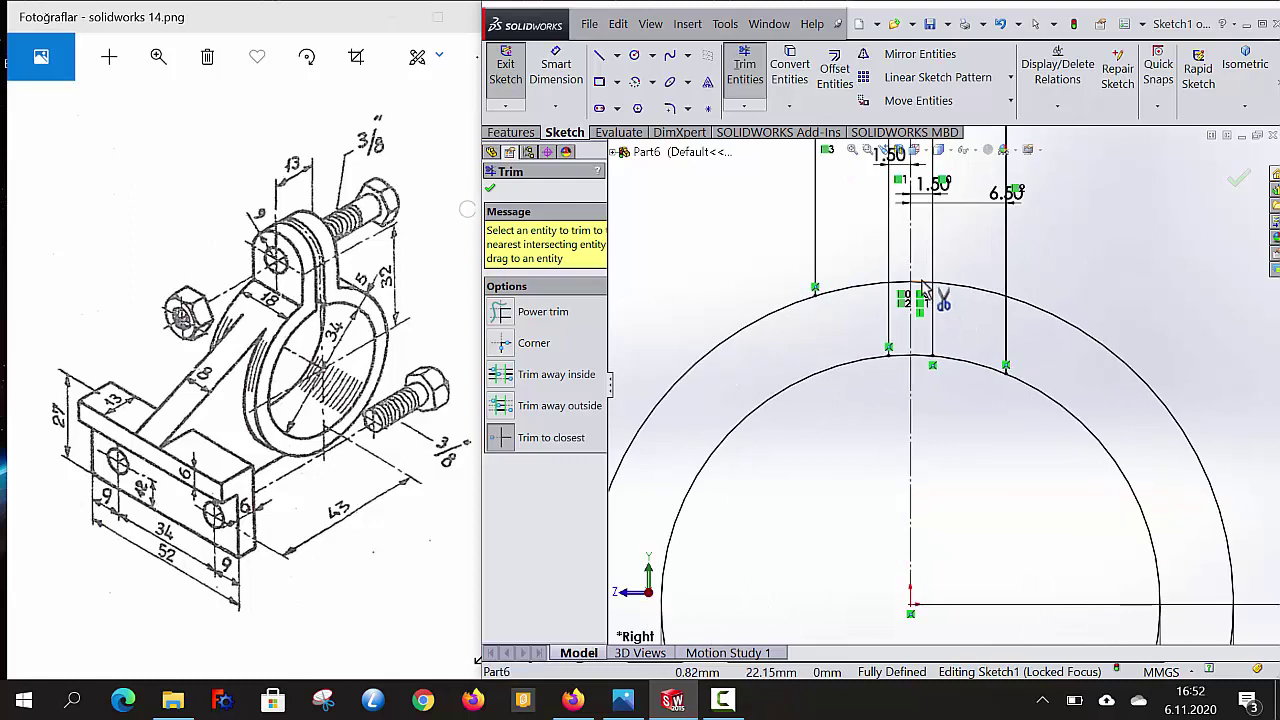
pyautogui.click(912, 290)
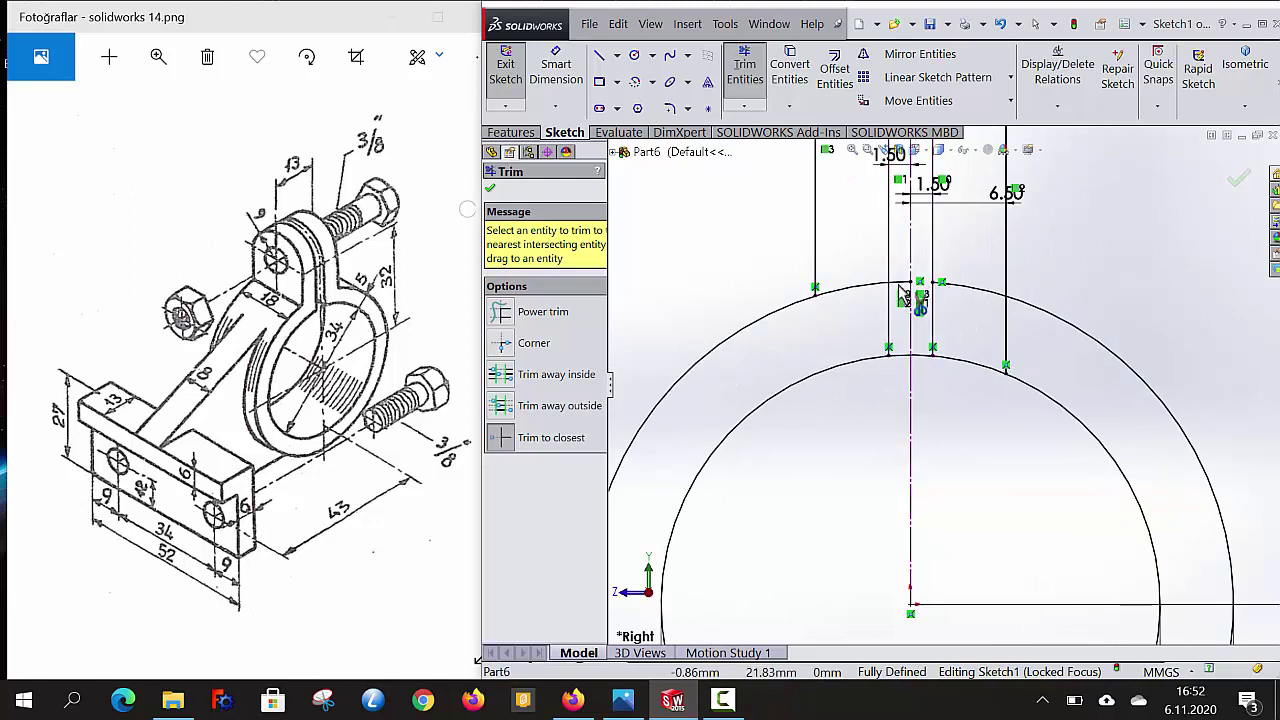
pyautogui.click(915, 360)
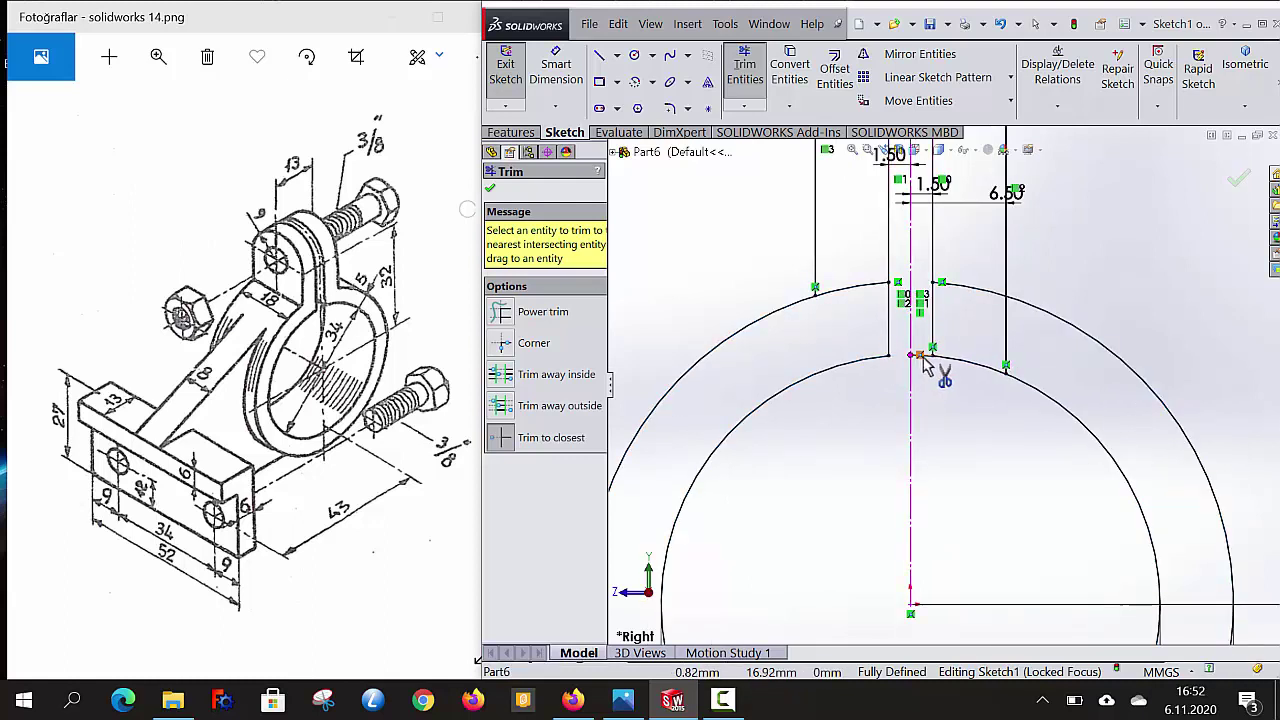
# - Trim the remaining inner and outer arcs beneath and inside the lug walls
pyautogui.scroll(-2, 925, 367)
pyautogui.click(929, 362)
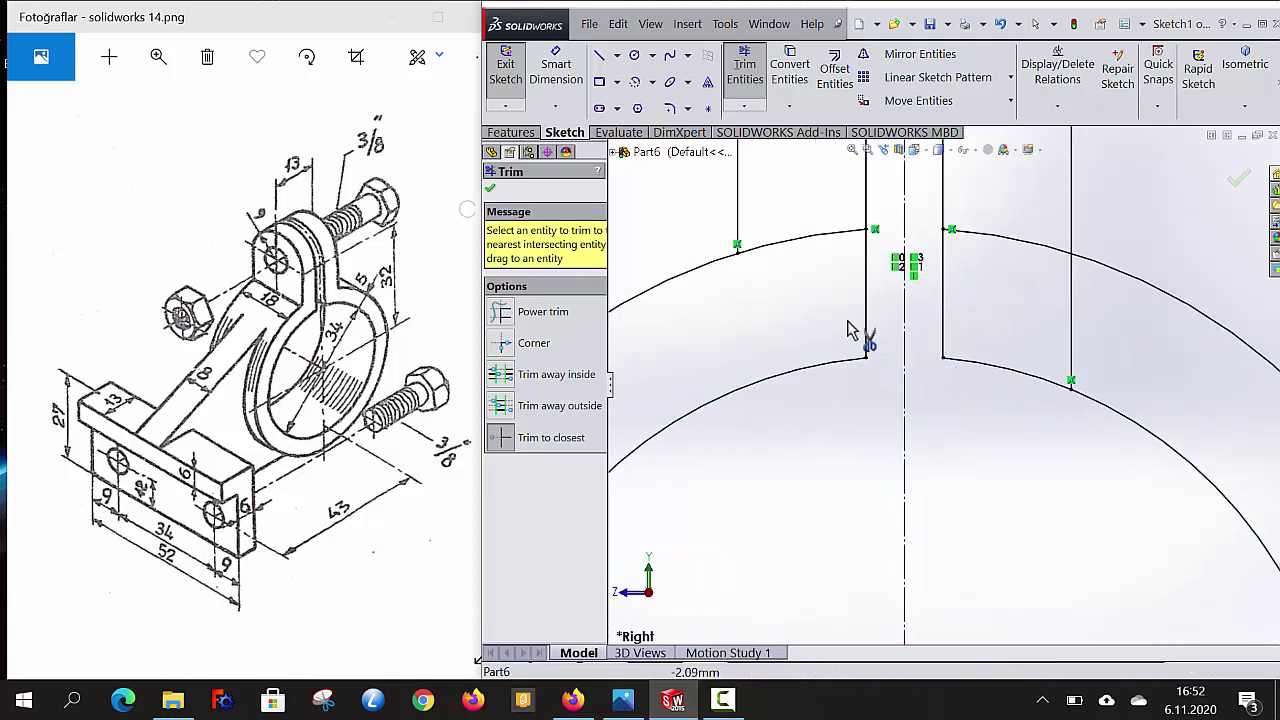
pyautogui.scroll(2, 845, 335)
pyautogui.scroll(1, 849, 380)
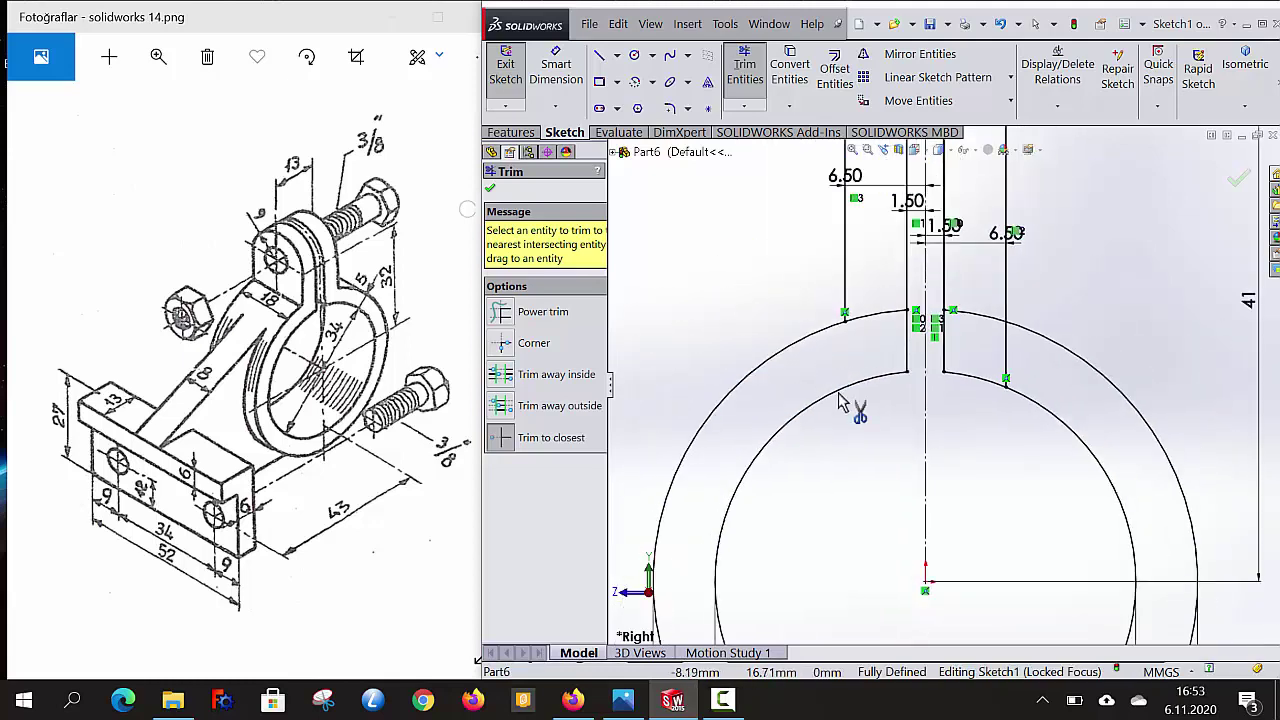
pyautogui.click(888, 314)
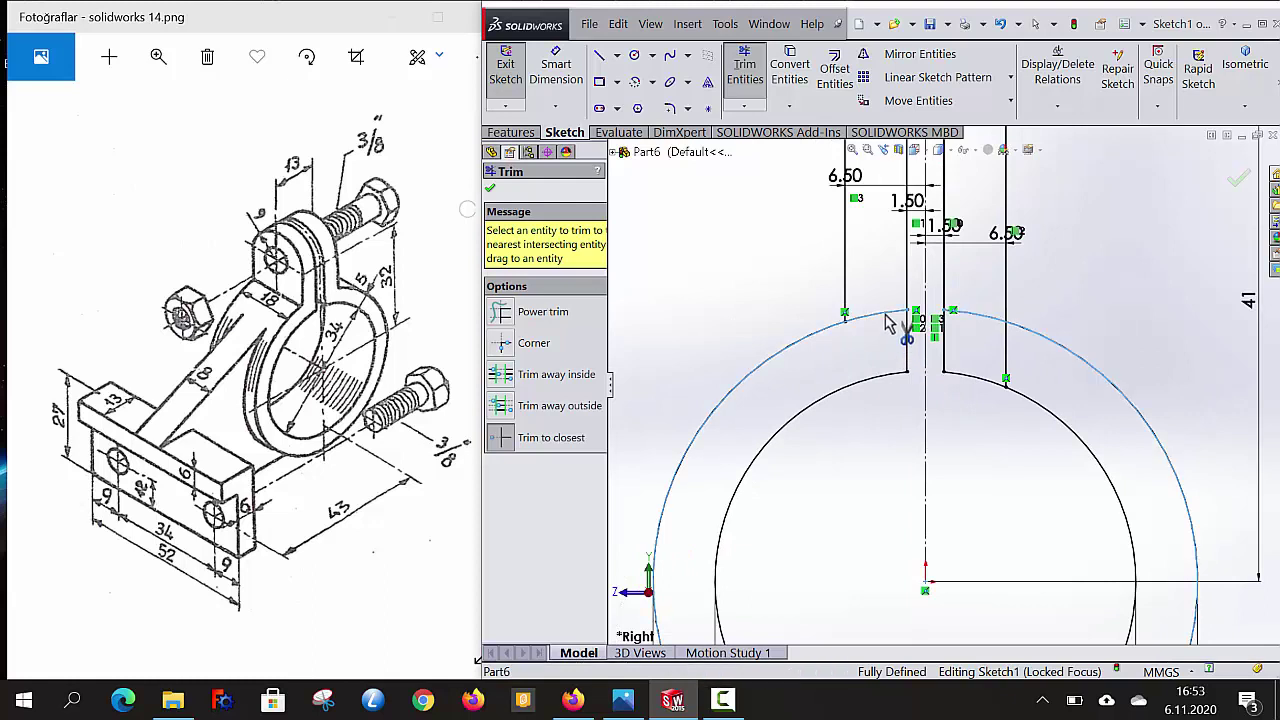
pyautogui.click(994, 320)
pyautogui.scroll(1, 886, 468)
pyautogui.scroll(1, 886, 470)
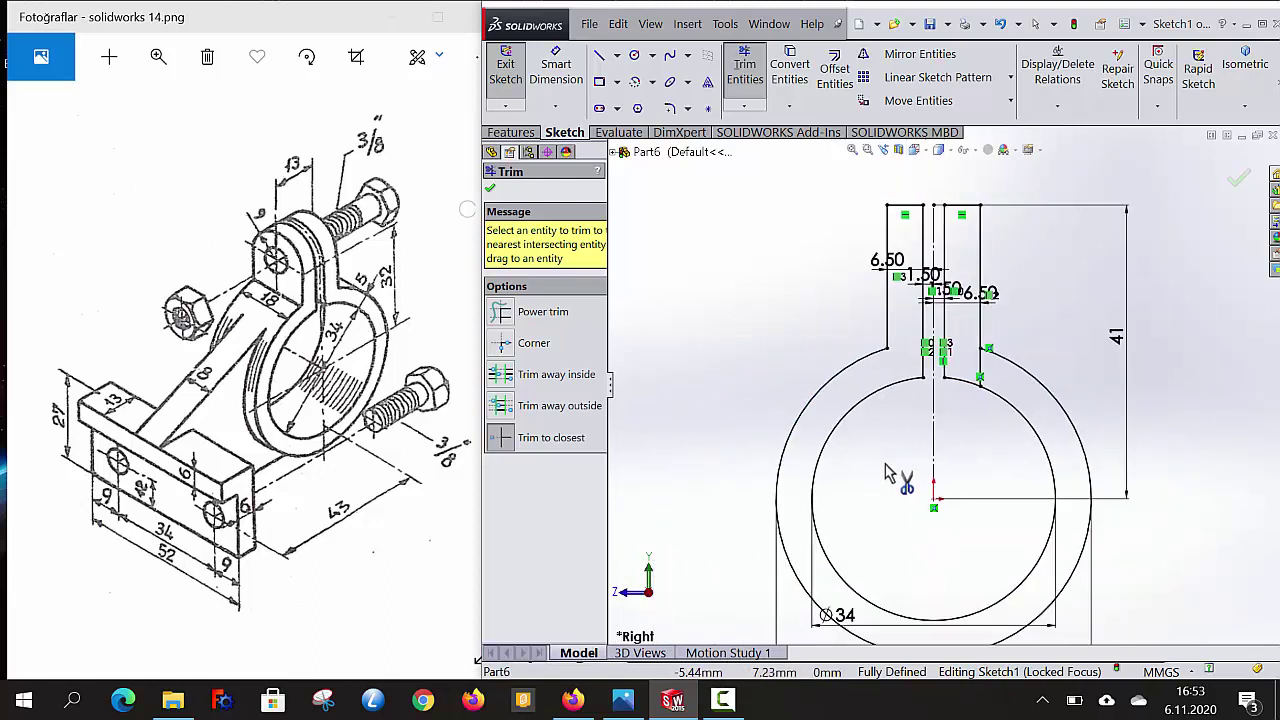
pyautogui.scroll(1, 890, 478)
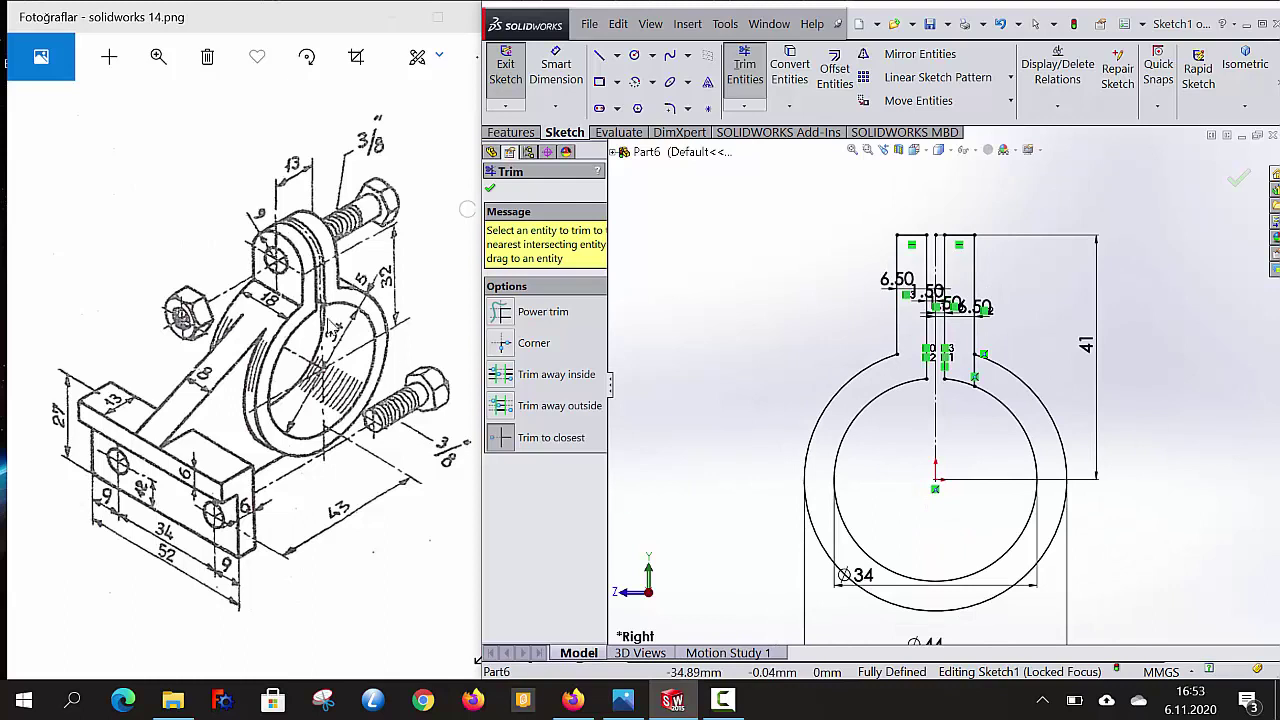
pyautogui.click(490, 189)
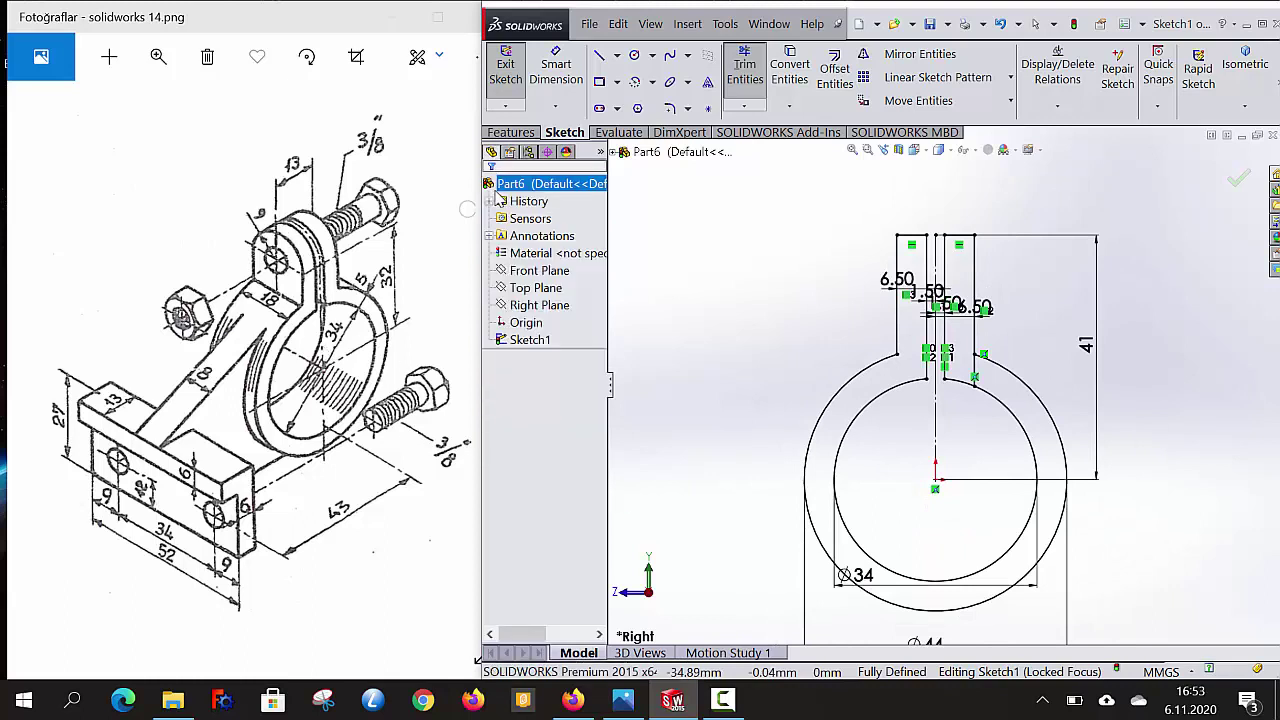
# - Extrude the ring-and-lug sketch 18 mm mid-plane as Boss-Extrude1 and orbit to inspect it
pyautogui.click(506, 70)
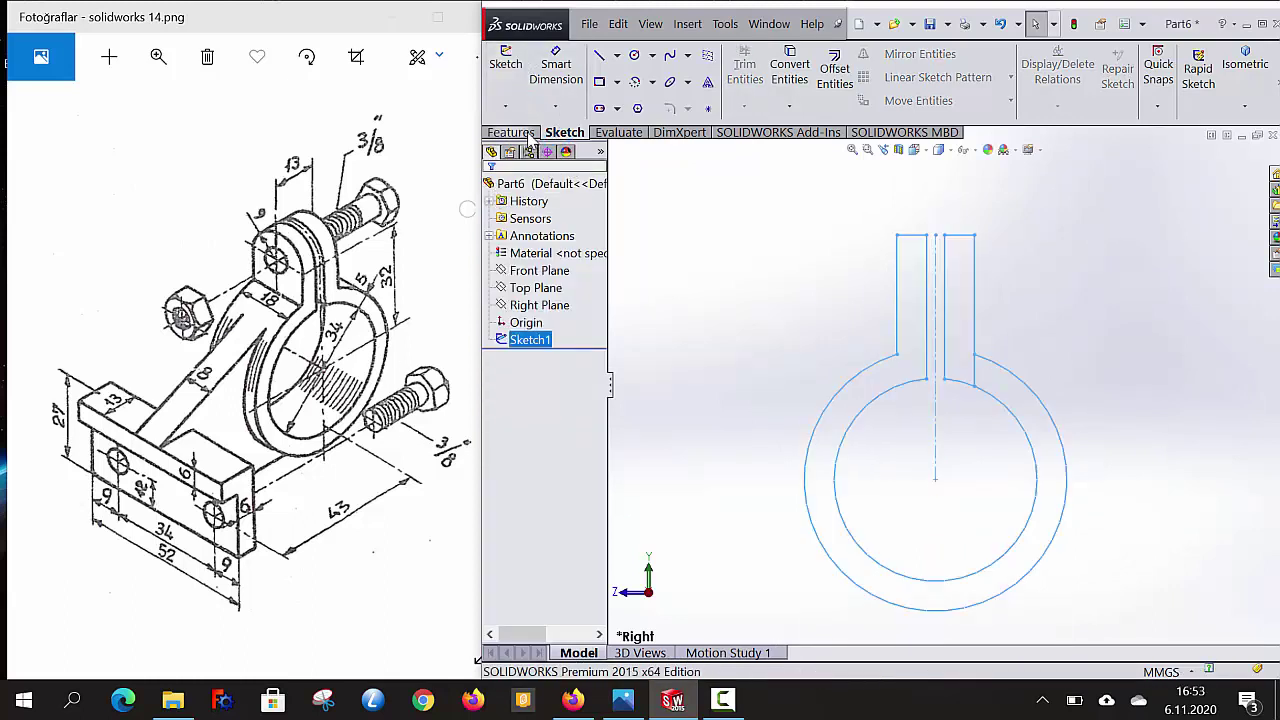
pyautogui.click(527, 138)
pyautogui.click(520, 80)
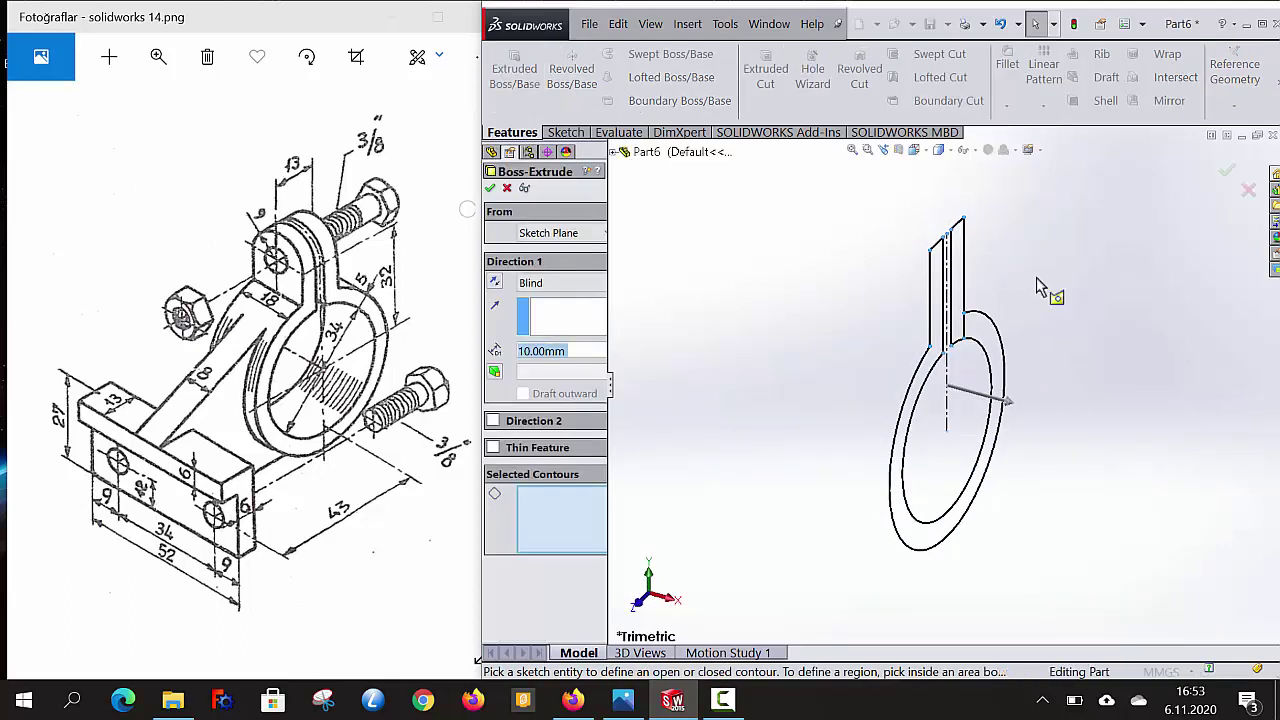
pyautogui.click(533, 287)
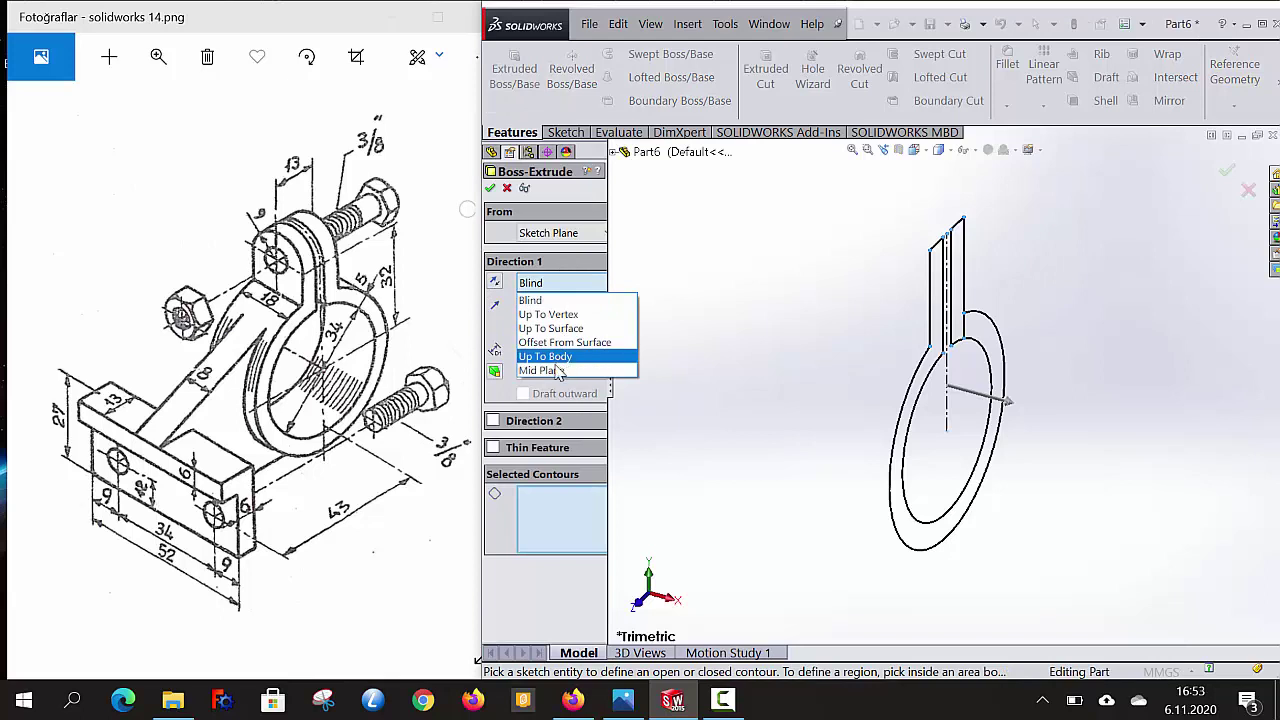
pyautogui.click(558, 368)
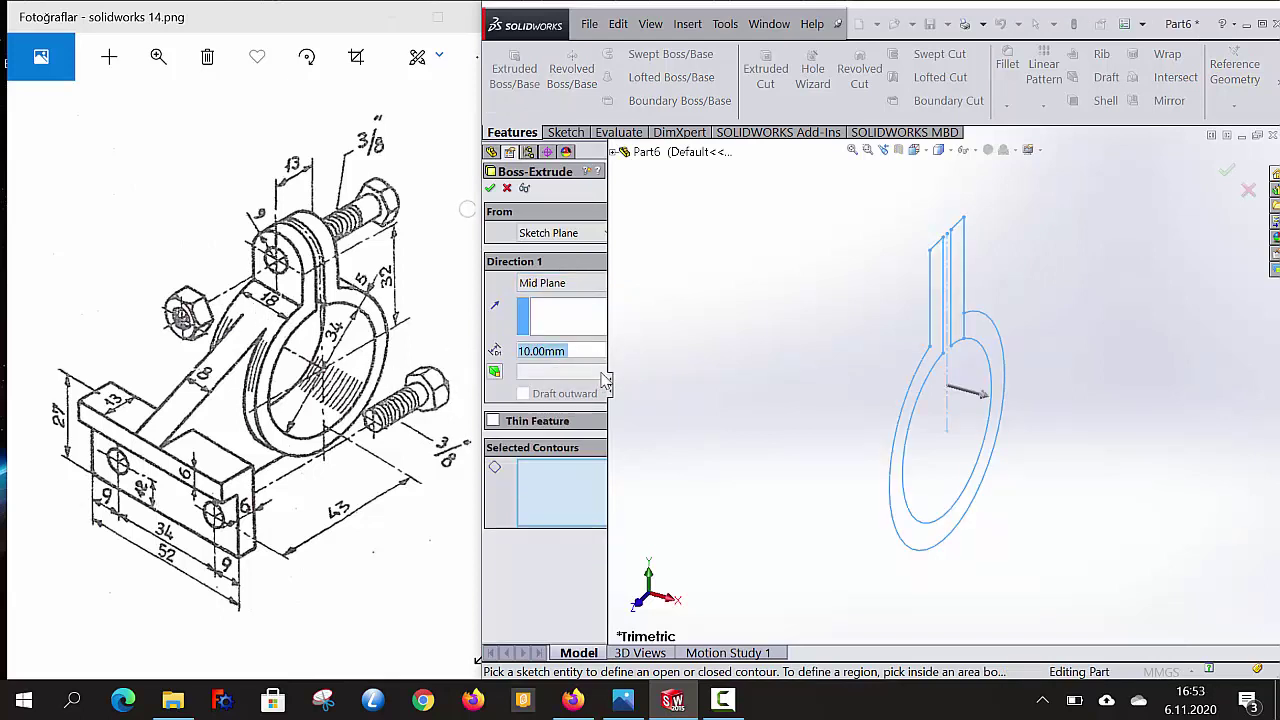
pyautogui.click(948, 532)
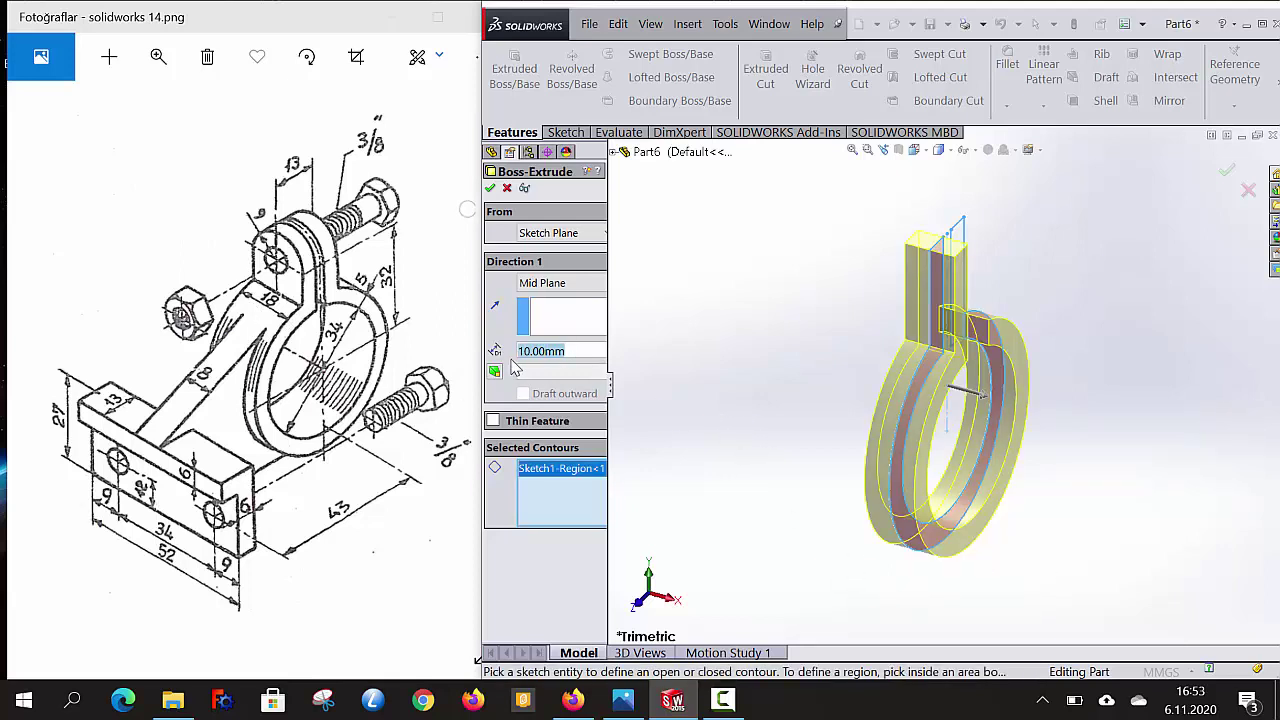
pyautogui.write('18')
pyautogui.press('Return')
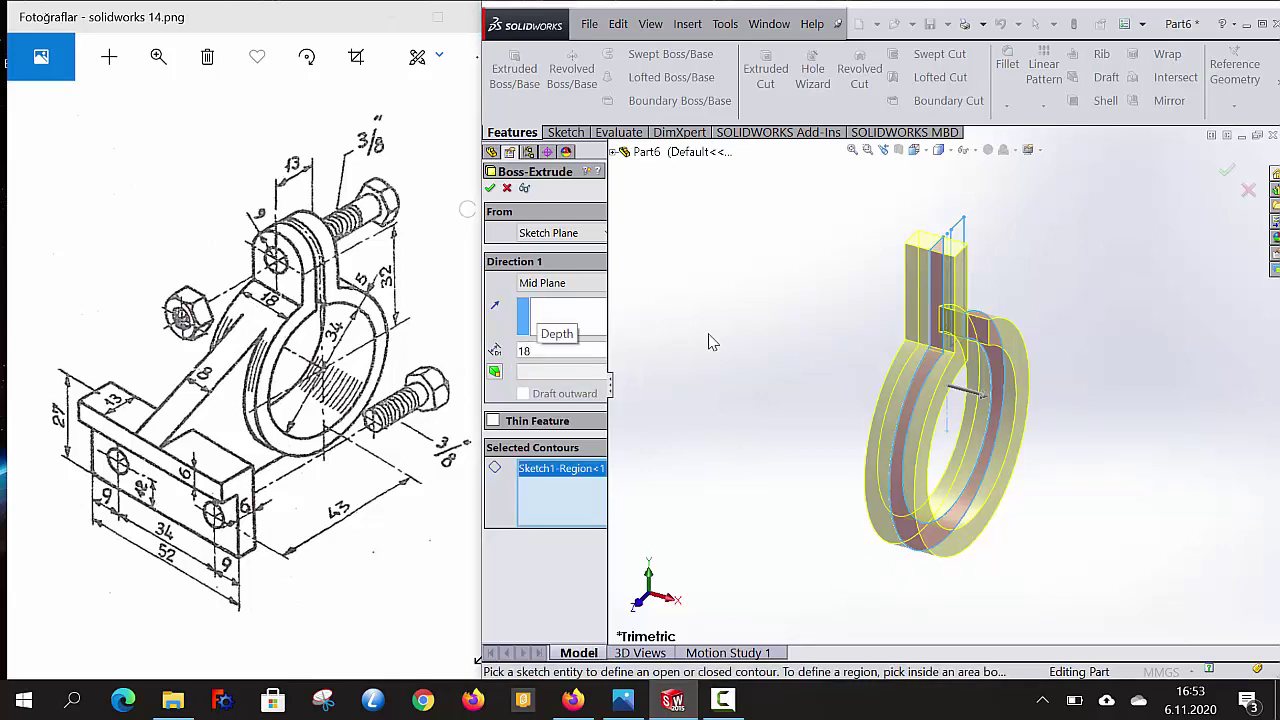
pyautogui.click(491, 189)
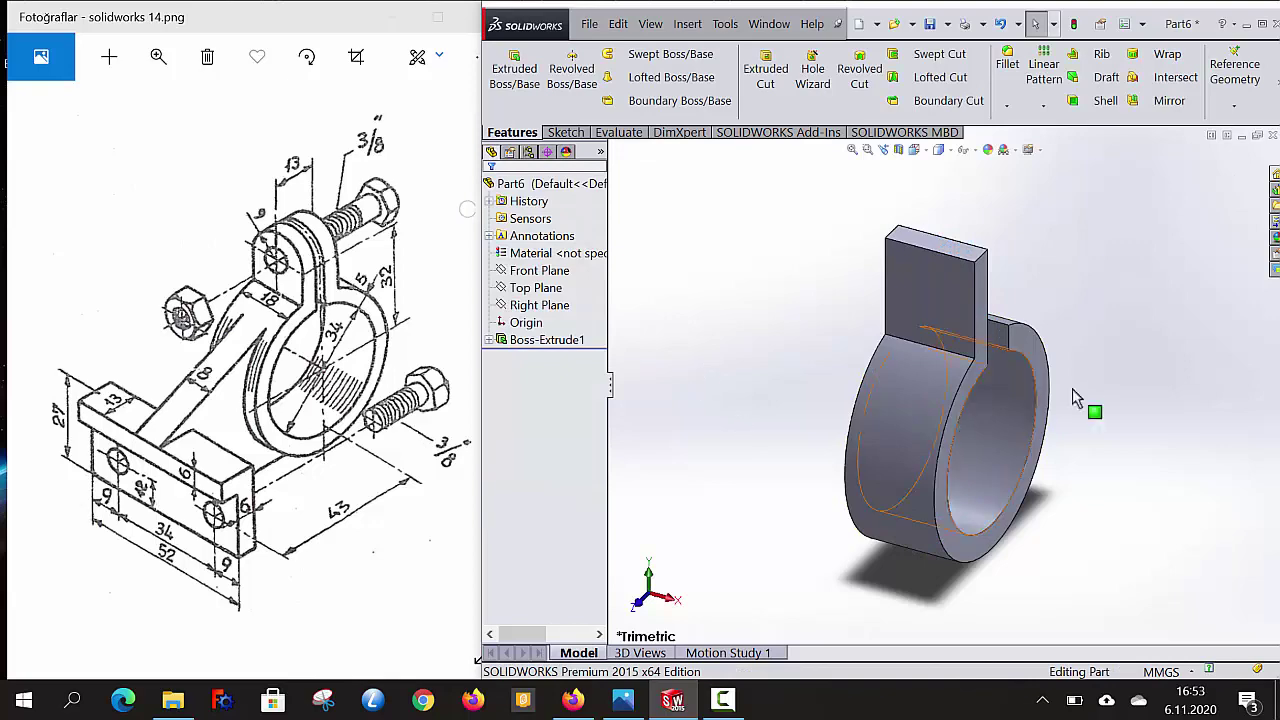
pyautogui.moveTo(1072, 388); pyautogui.dragTo(1074, 359, button='middle')
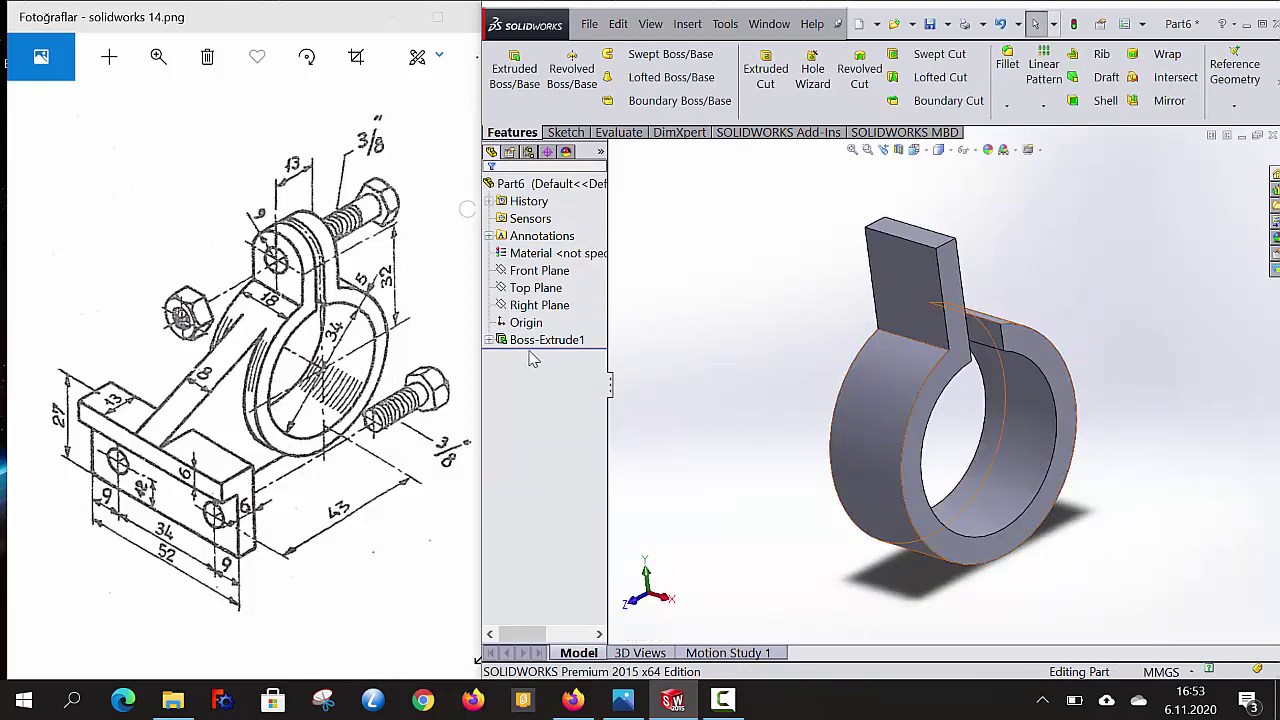
# - Reopen Boss-Extrude1's feature settings and confirm them
pyautogui.click(490, 341)
pyautogui.click(555, 342)
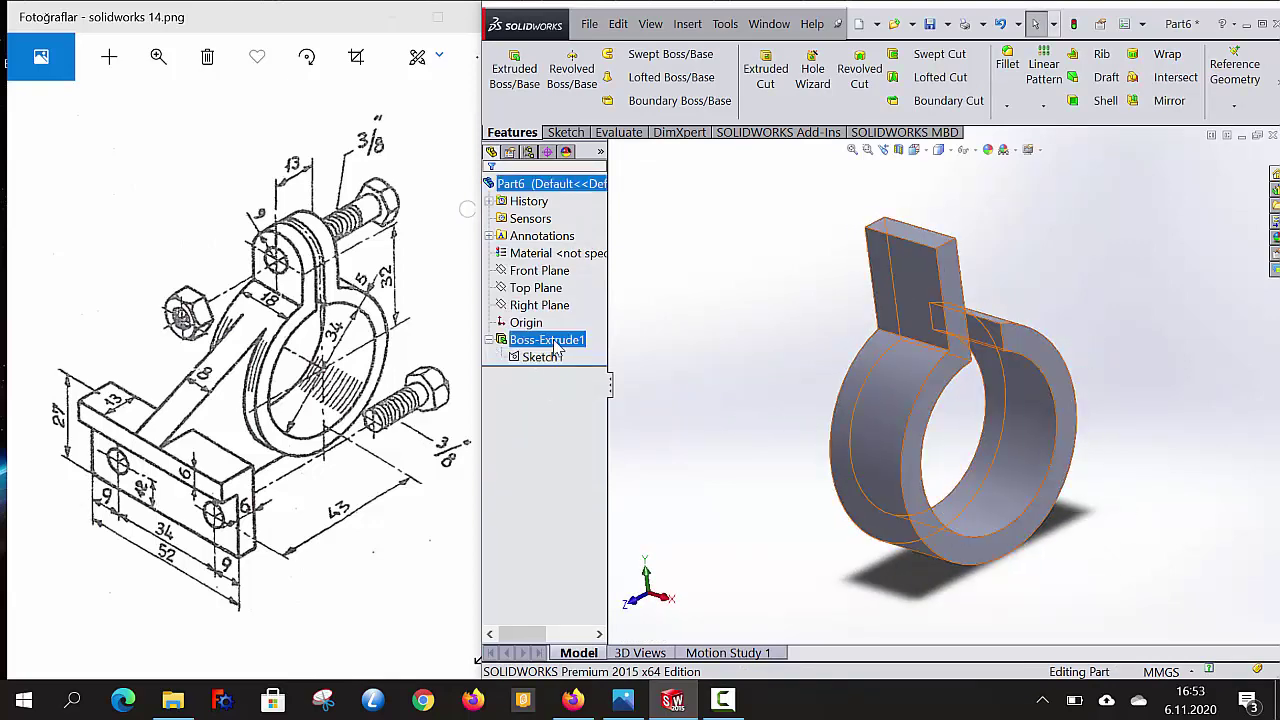
pyautogui.rightClick(558, 345)
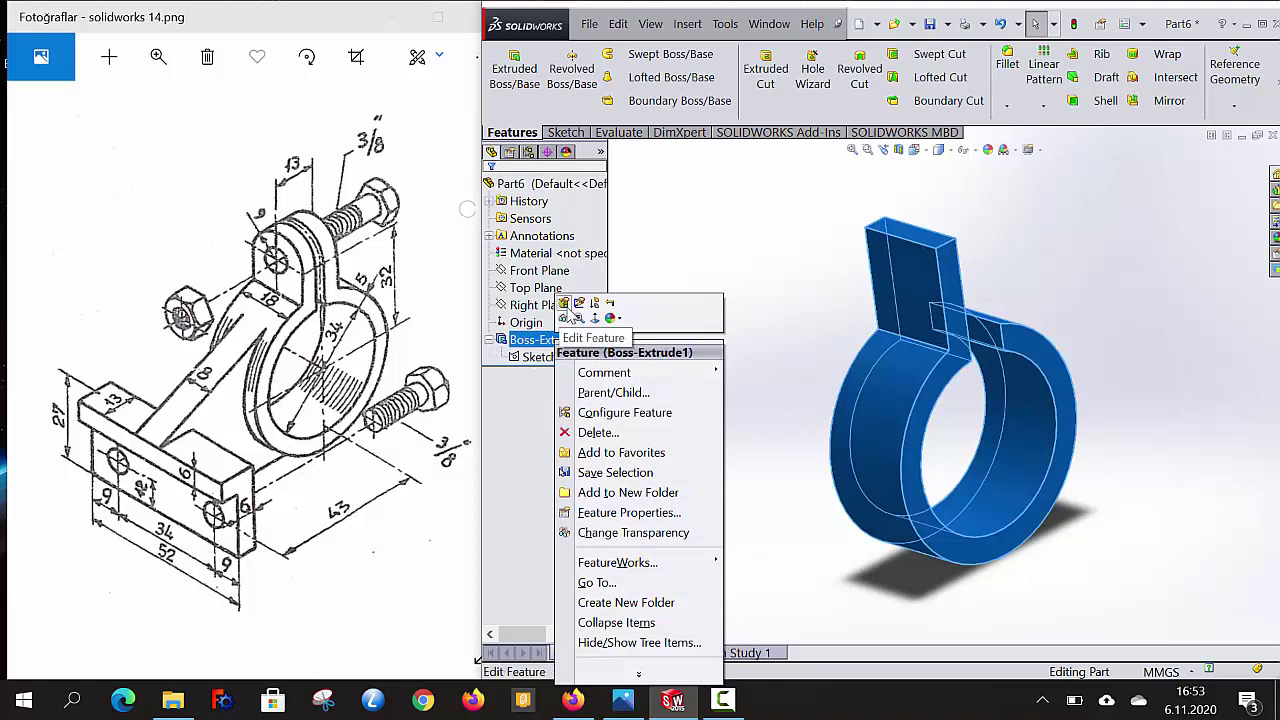
pyautogui.click(564, 303)
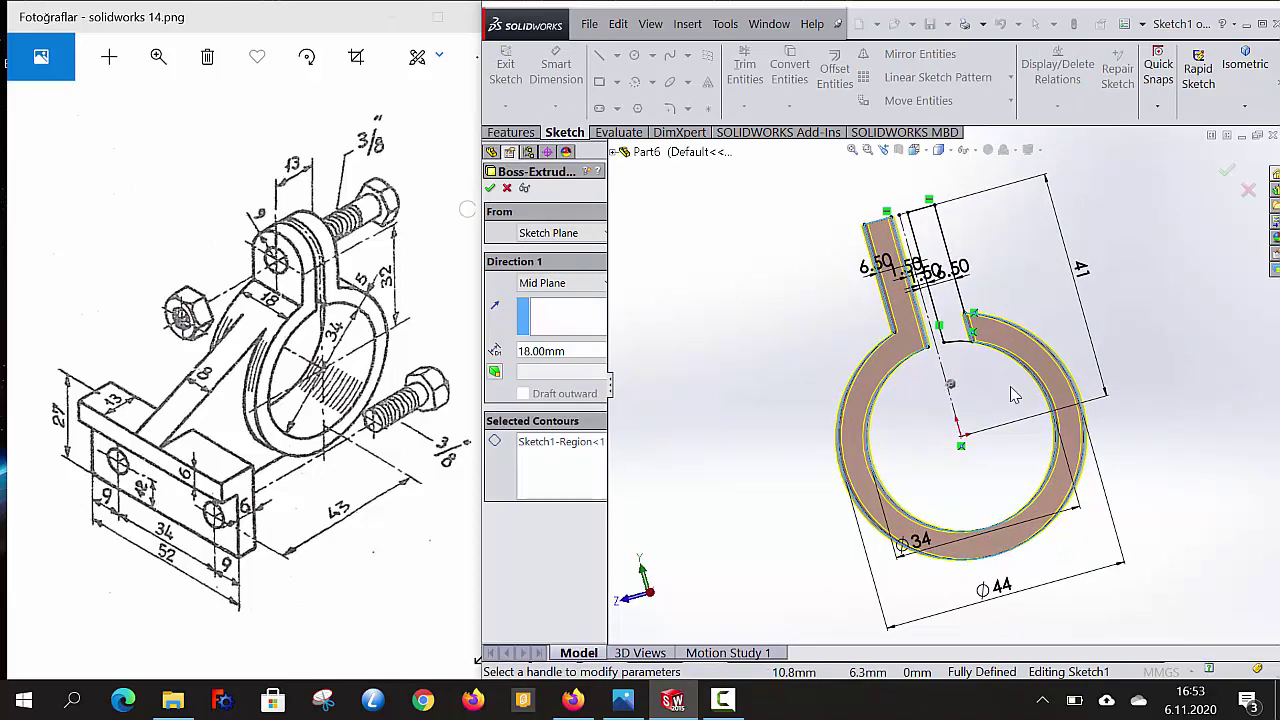
pyautogui.press('Return')
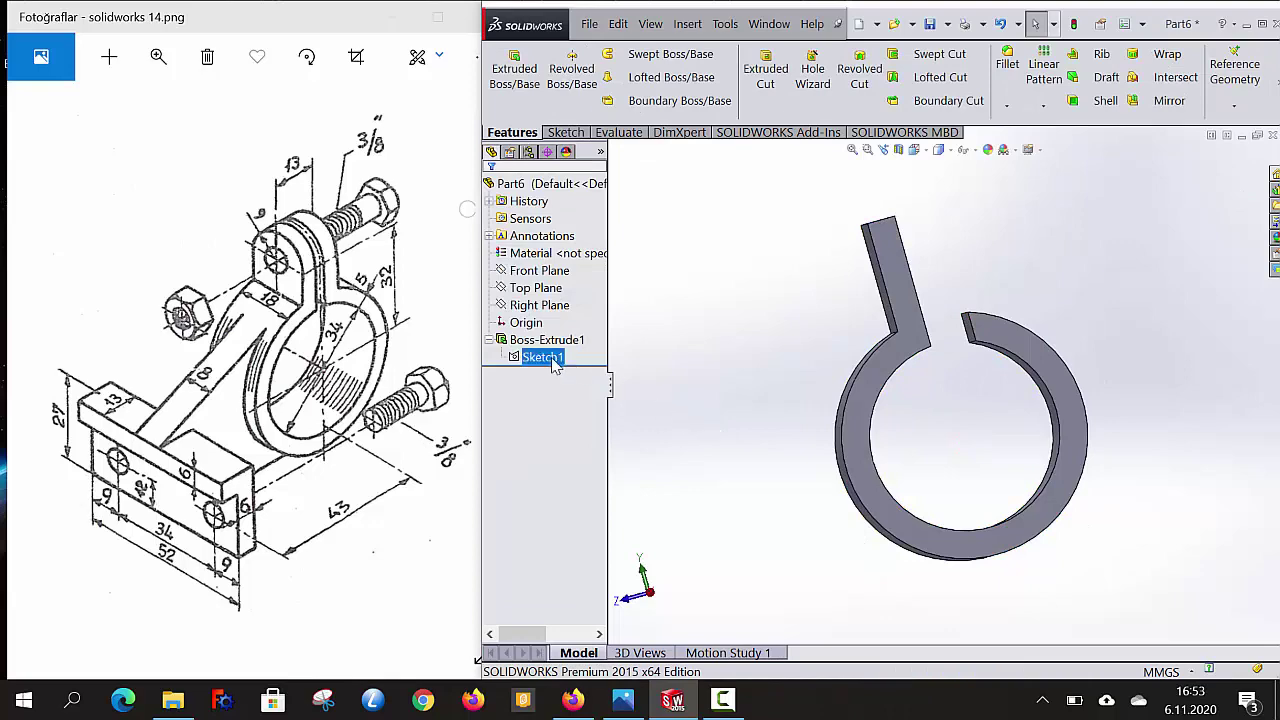
# - Edit Sketch1 and trim away the stray line closing the slot gap
pyautogui.click(548, 320)
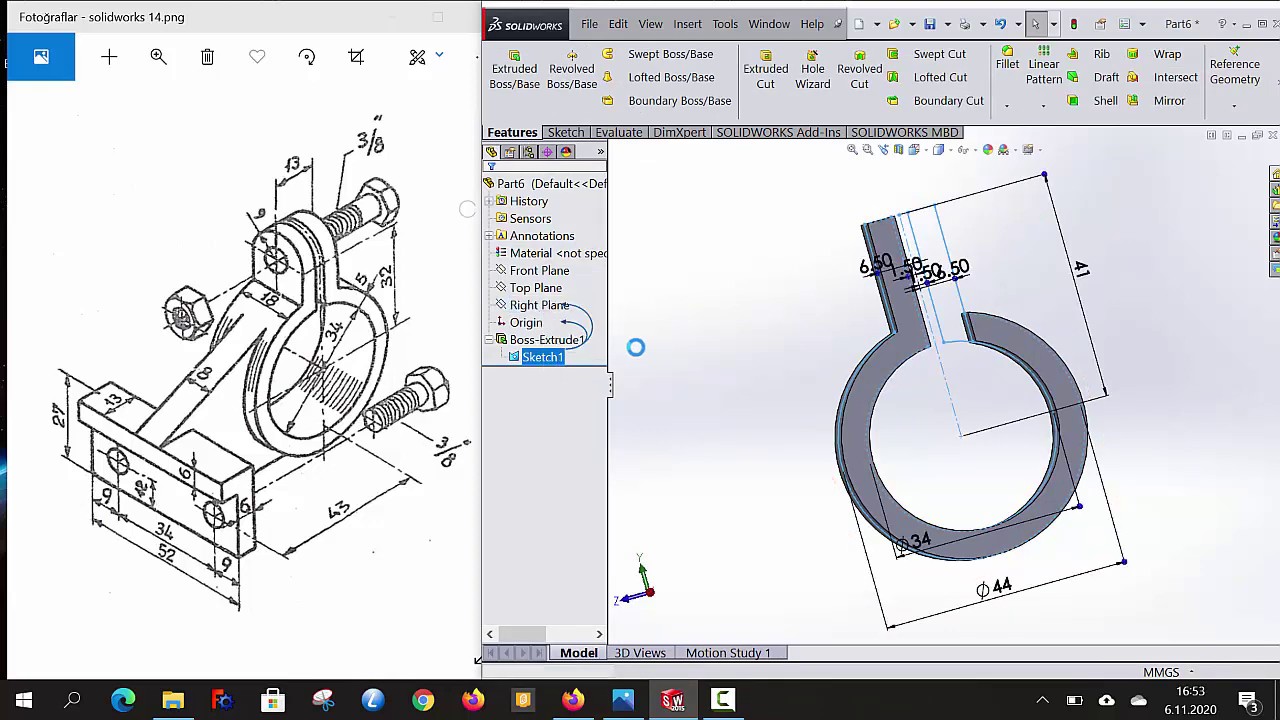
pyautogui.scroll(-2, 975, 340)
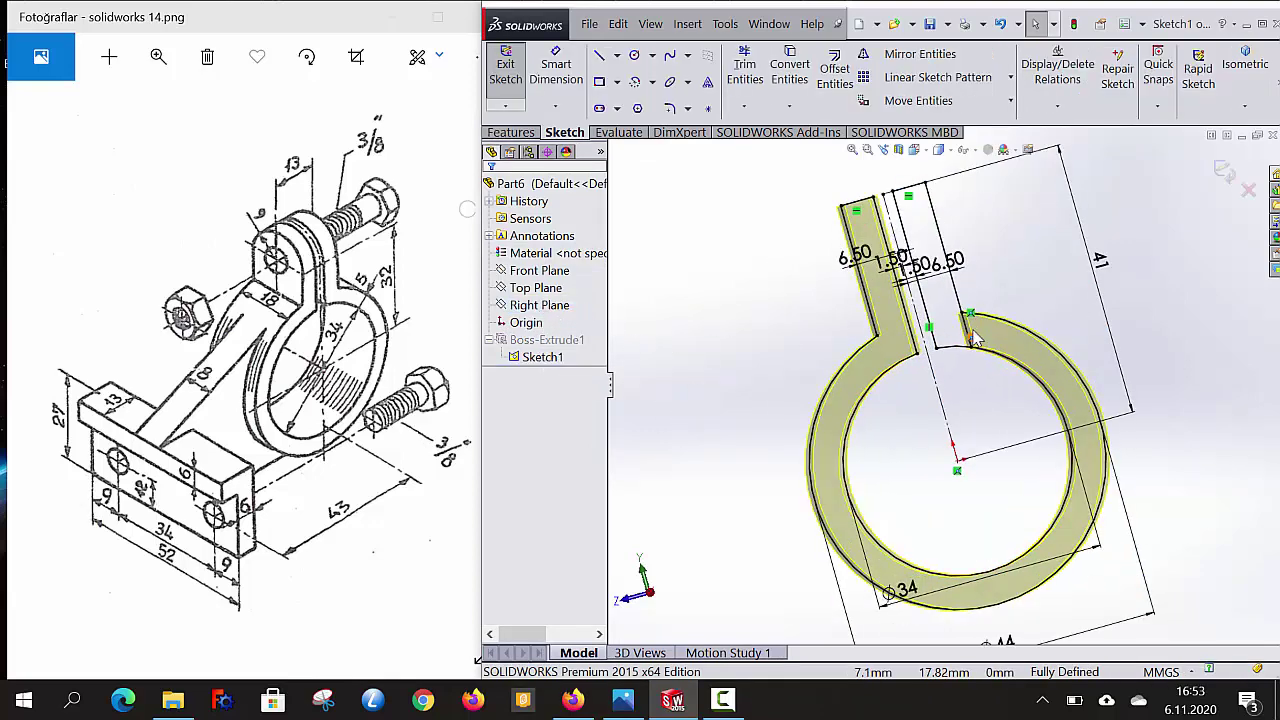
pyautogui.scroll(-2, 975, 338)
pyautogui.scroll(-2, 970, 333)
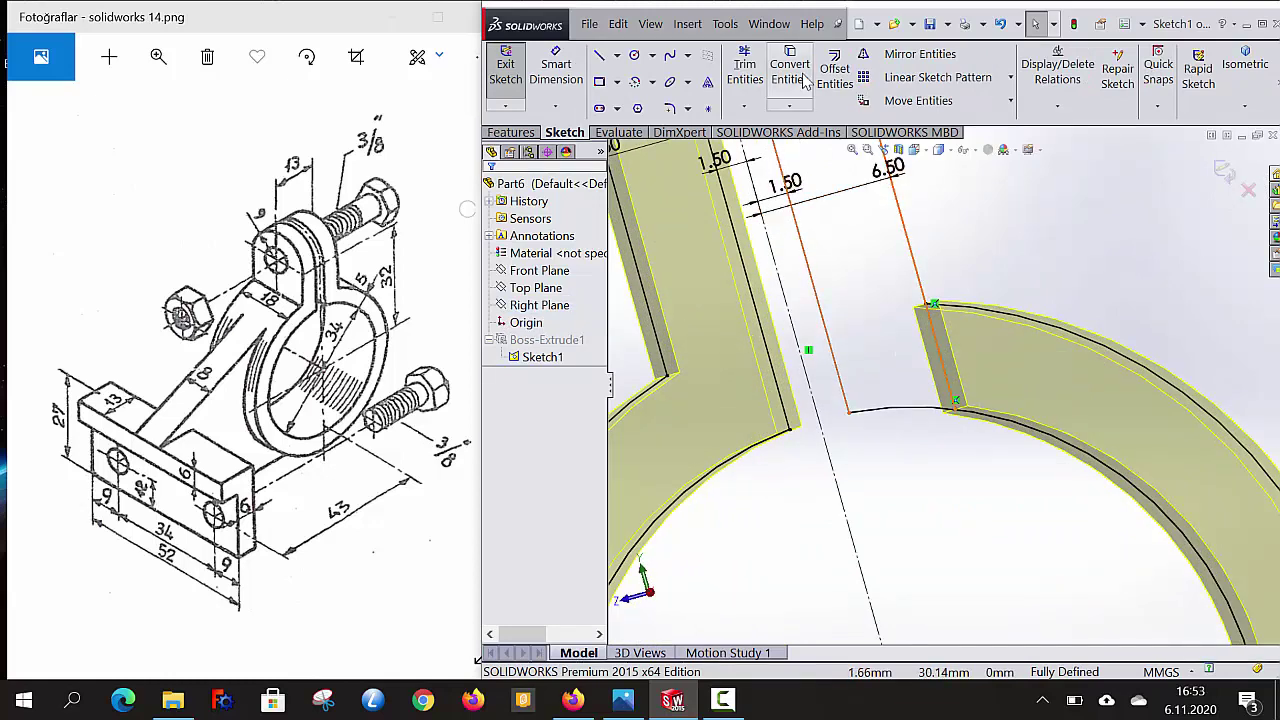
pyautogui.click(744, 70)
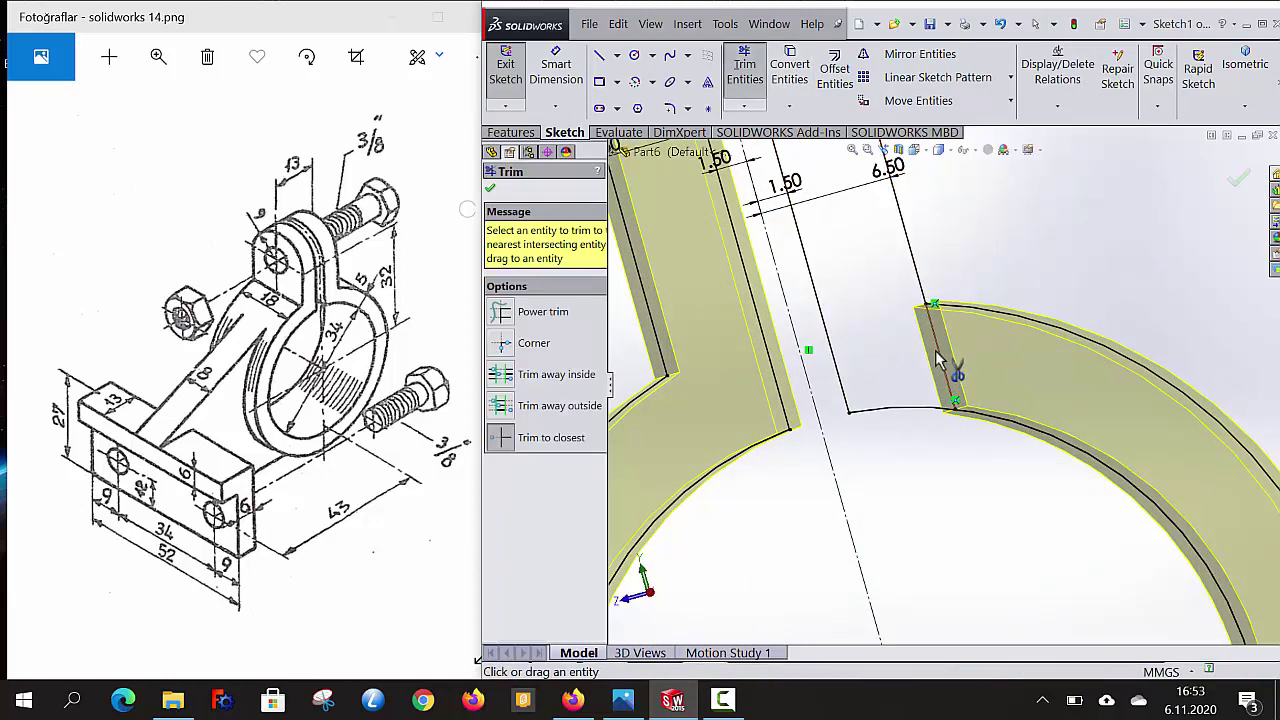
pyautogui.click(938, 360)
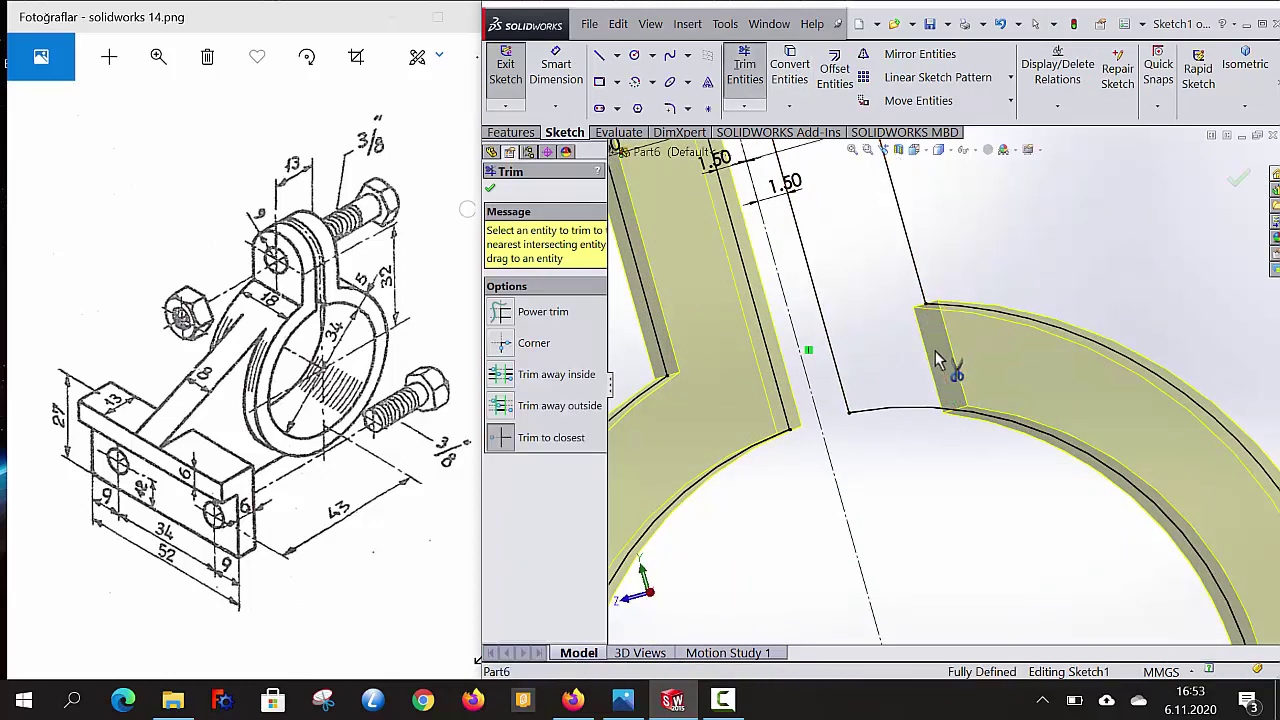
pyautogui.click(490, 190)
pyautogui.scroll(2, 882, 366)
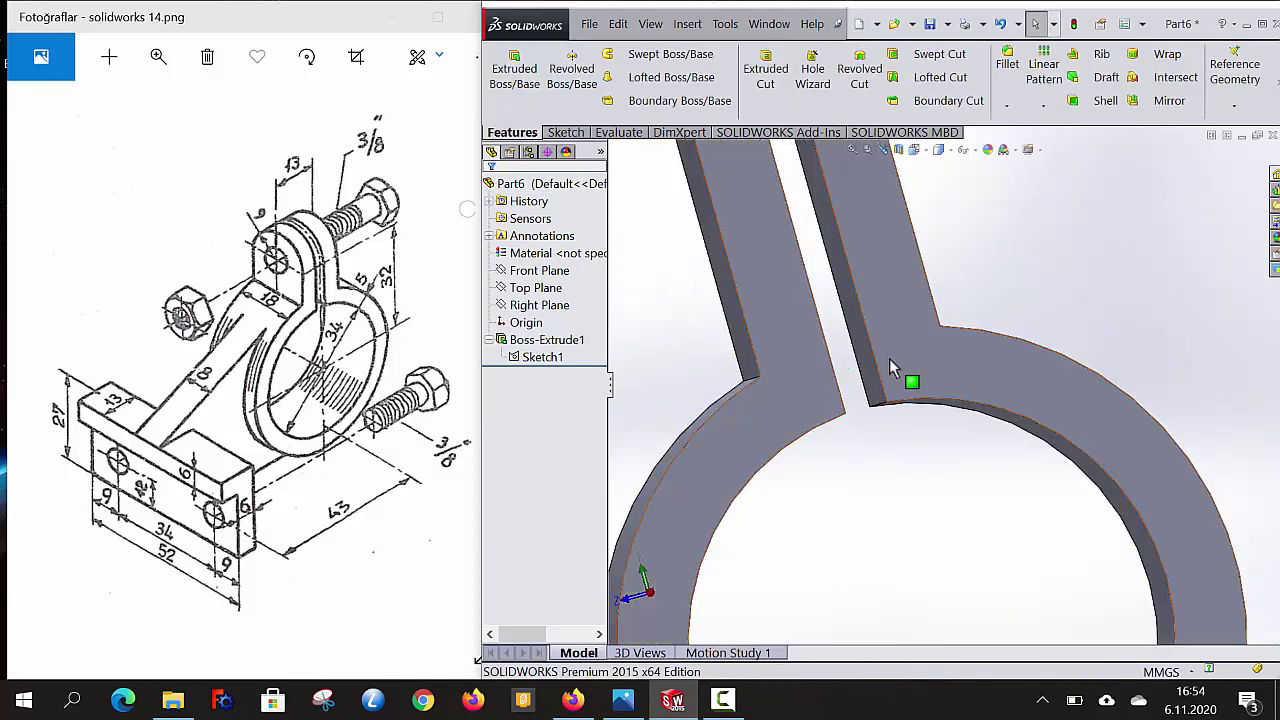
# - In isometric view, round the four top edges of the lug halves with a 9 mm fillet
pyautogui.scroll(3, 889, 358)
pyautogui.scroll(2, 889, 358)
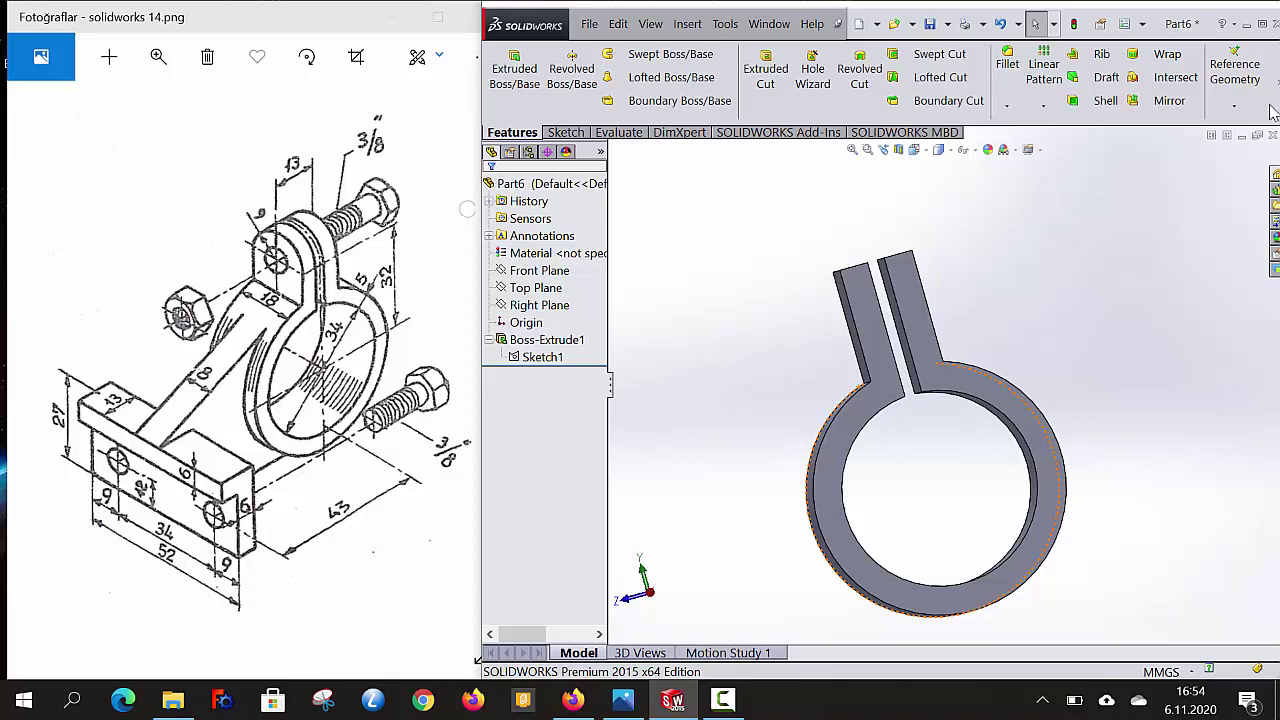
pyautogui.click(938, 149)
pyautogui.click(1018, 168)
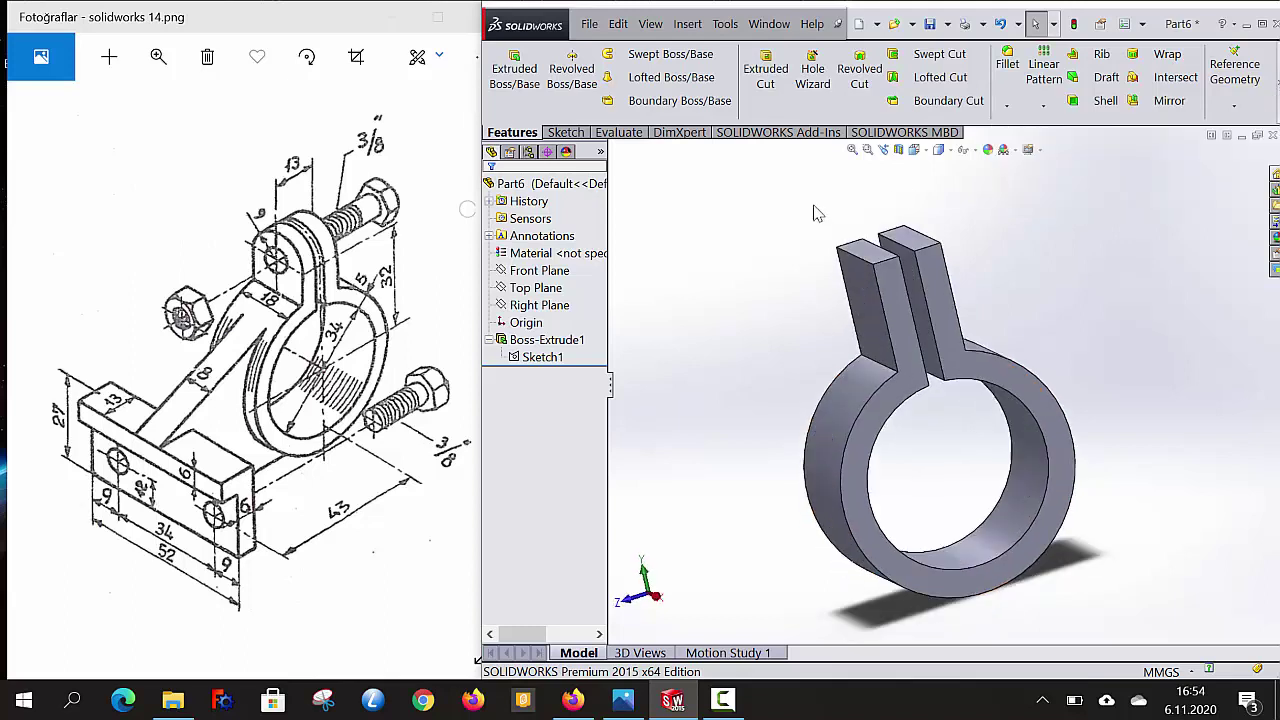
pyautogui.click(1007, 64)
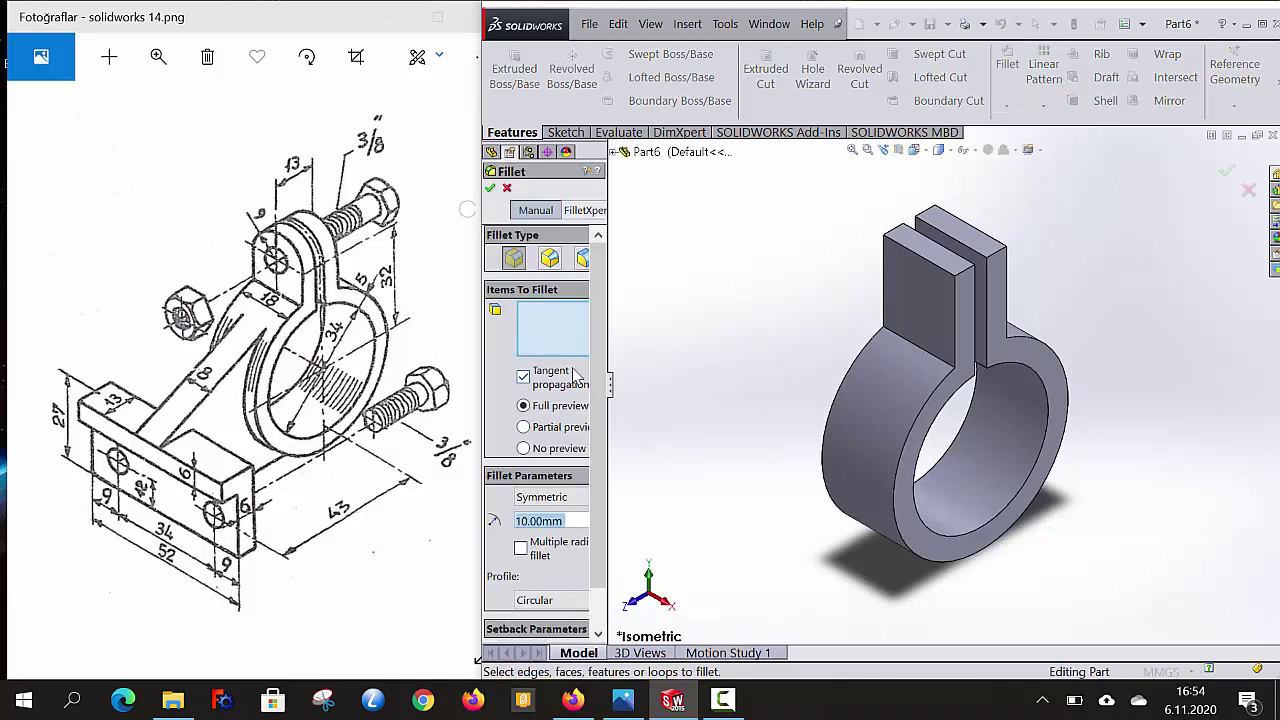
pyautogui.write('9')
pyautogui.press('Return')
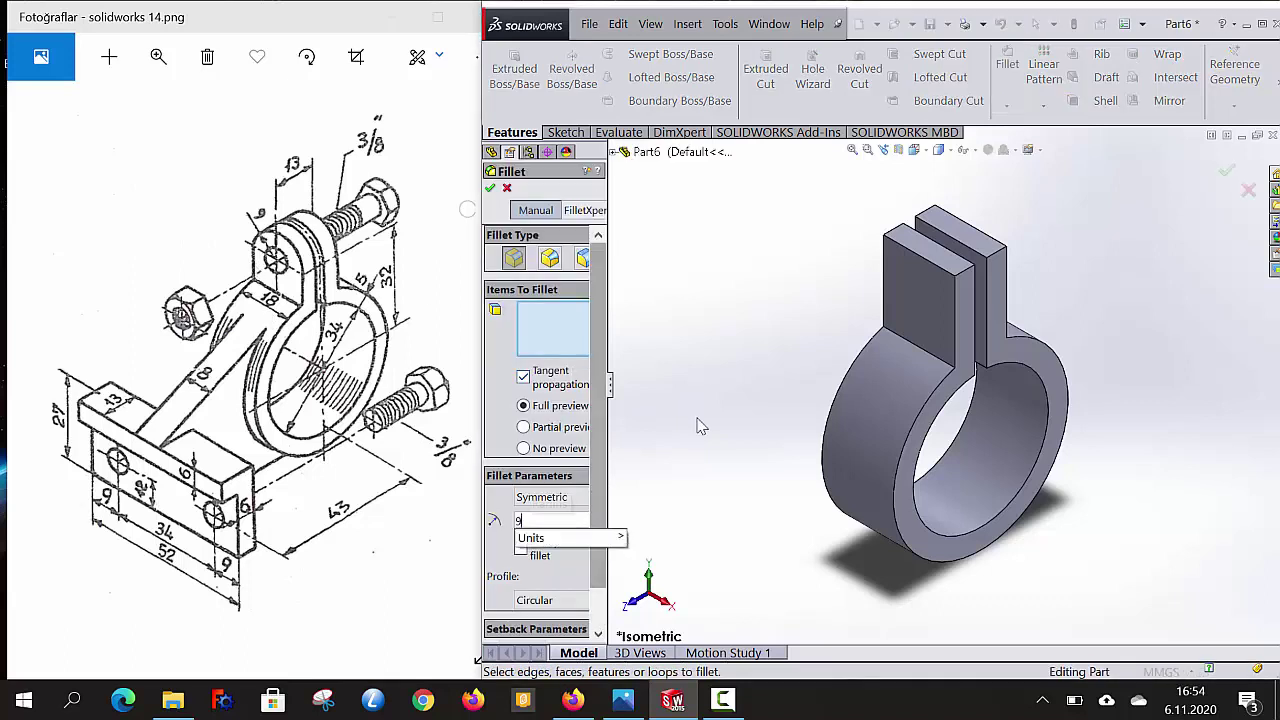
pyautogui.click(976, 270)
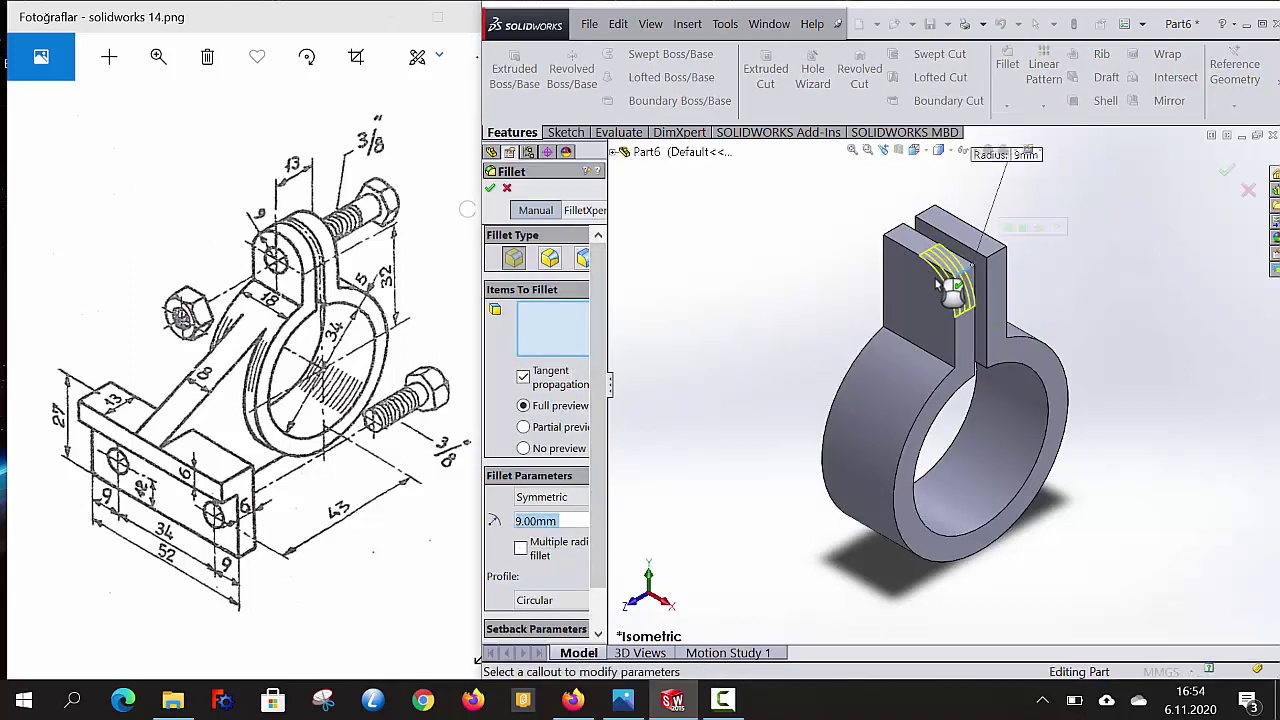
pyautogui.click(899, 237)
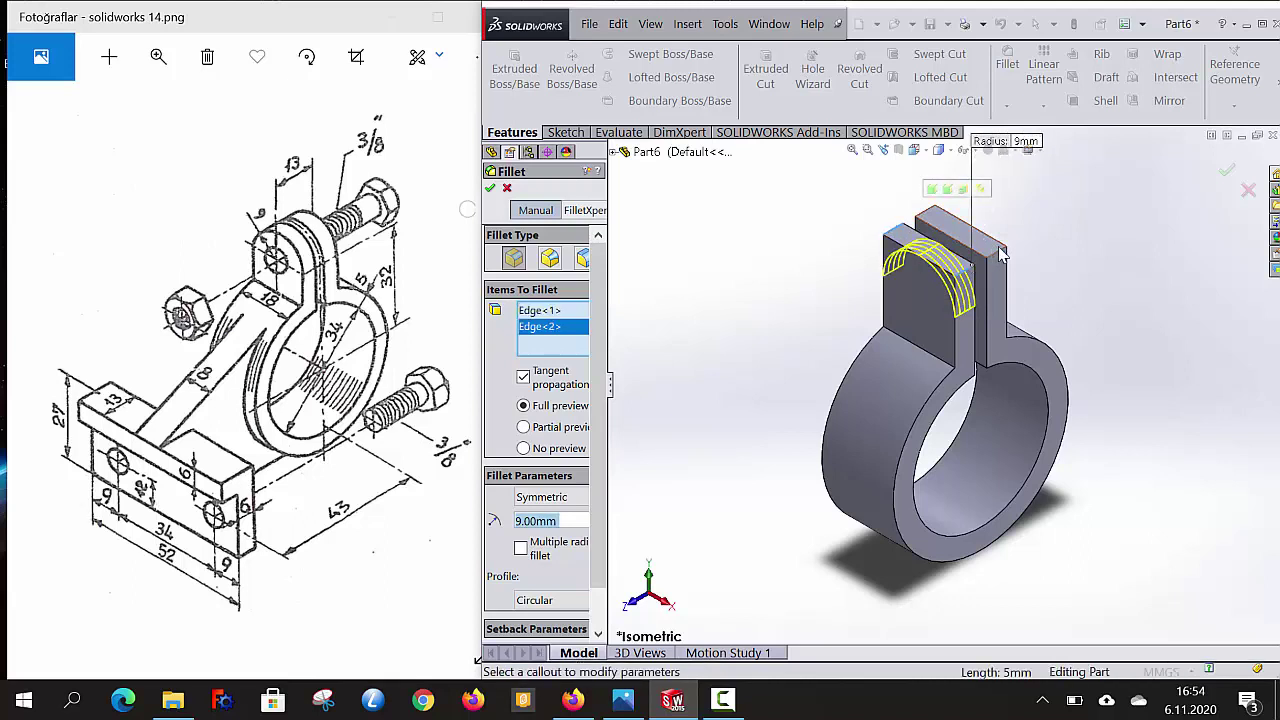
pyautogui.click(940, 227)
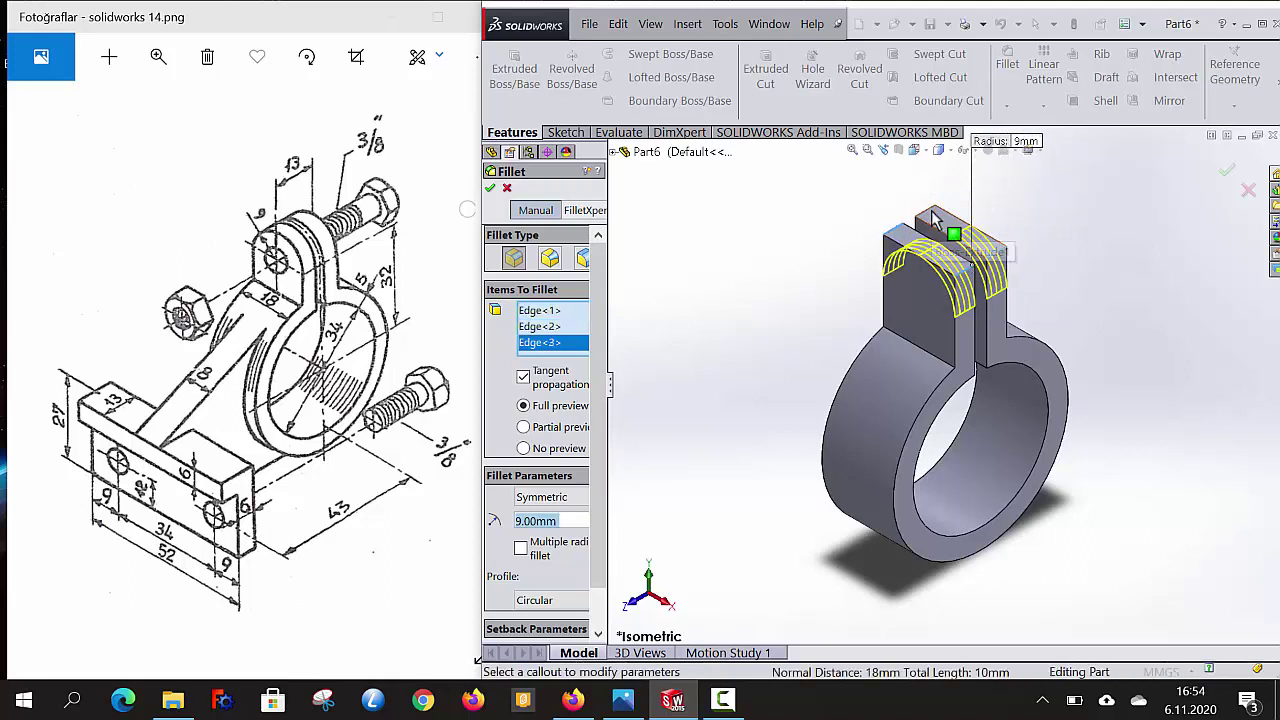
pyautogui.click(930, 213)
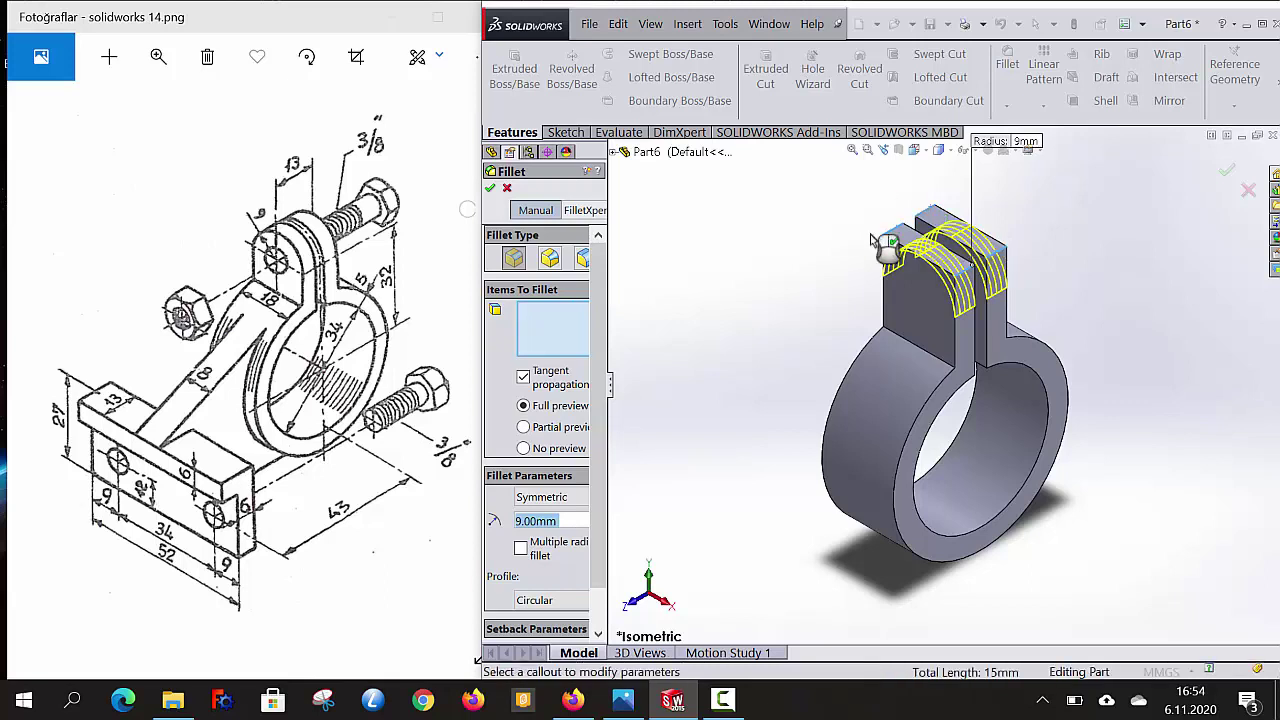
pyautogui.click(491, 190)
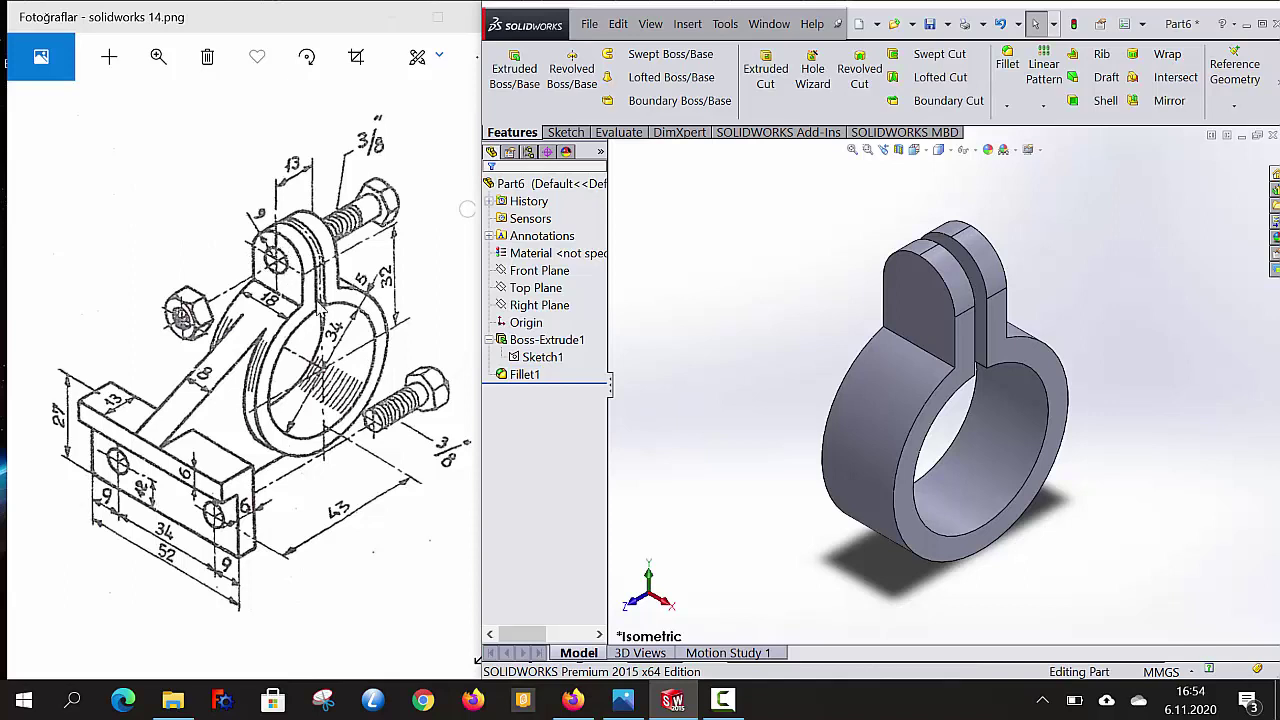
# - Start a new sketch on the lug's flat side face, viewed normal to it
pyautogui.click(945, 320)
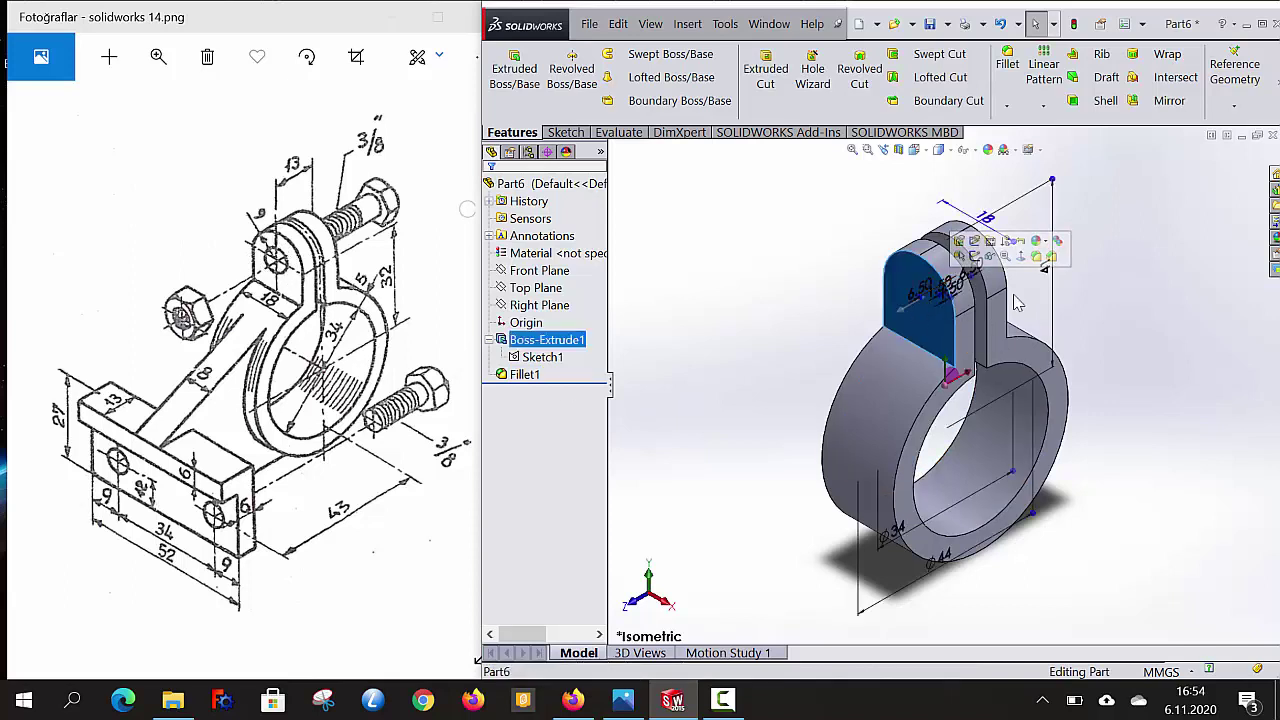
pyautogui.click(1036, 257)
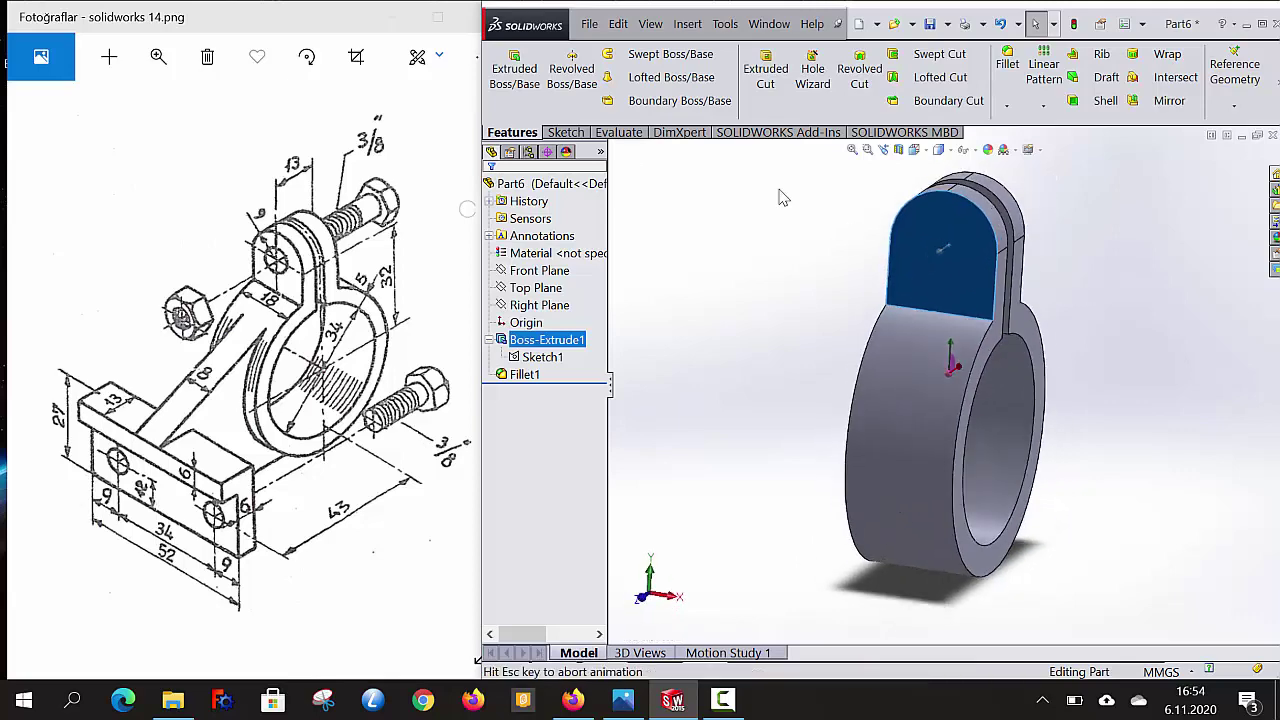
pyautogui.click(565, 132)
pyautogui.click(506, 70)
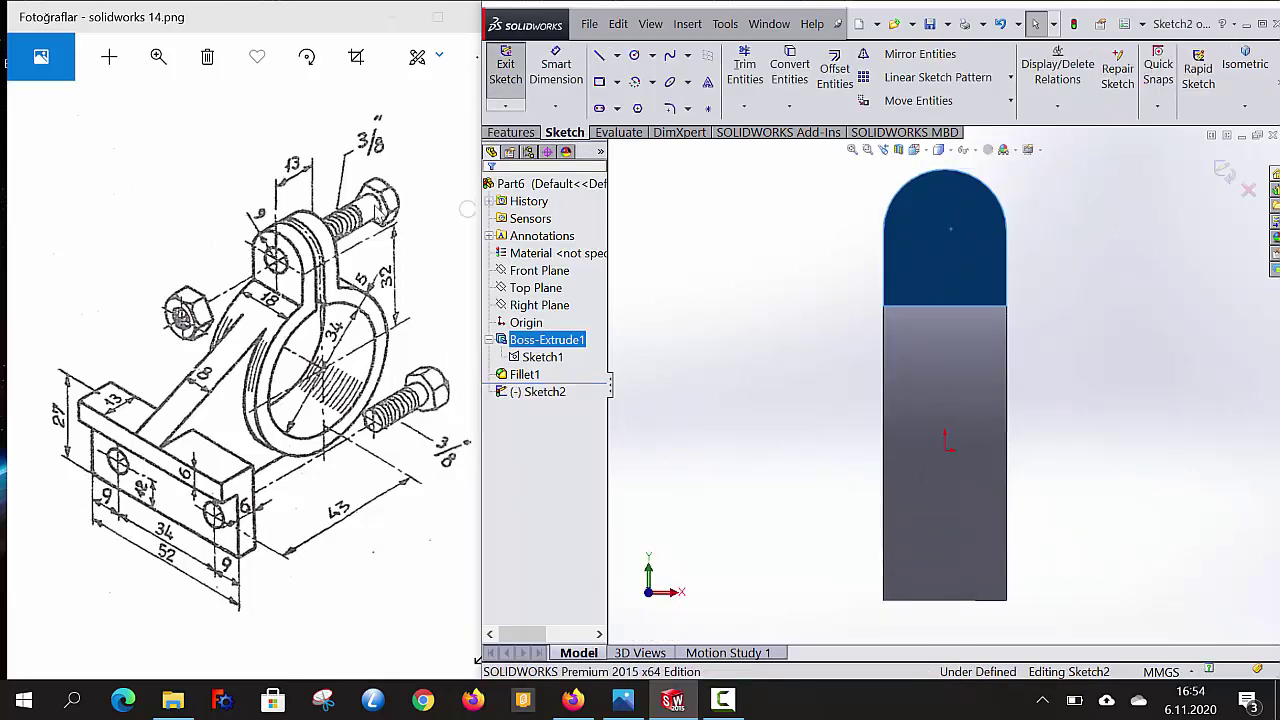
# - Draw a small circle beside the lug and dimension it Ø6
pyautogui.click(634, 55)
pyautogui.click(749, 305)
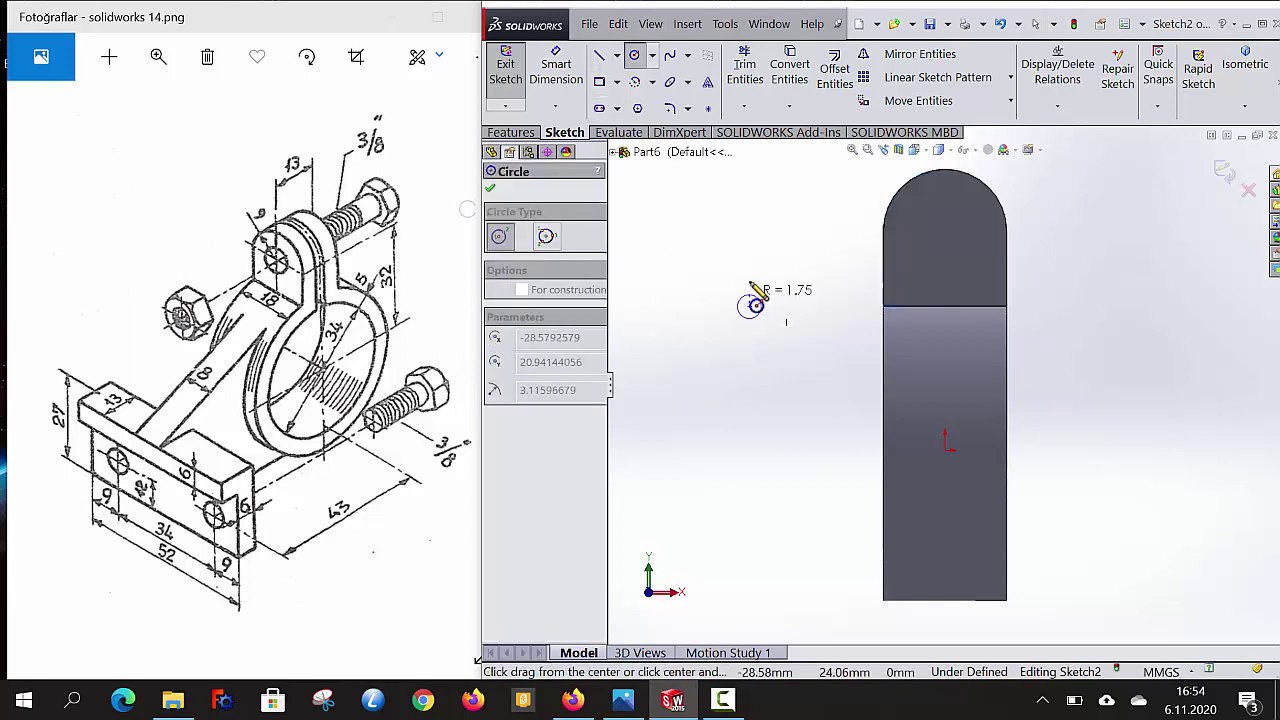
pyautogui.click(750, 280)
pyautogui.click(556, 70)
pyautogui.click(771, 293)
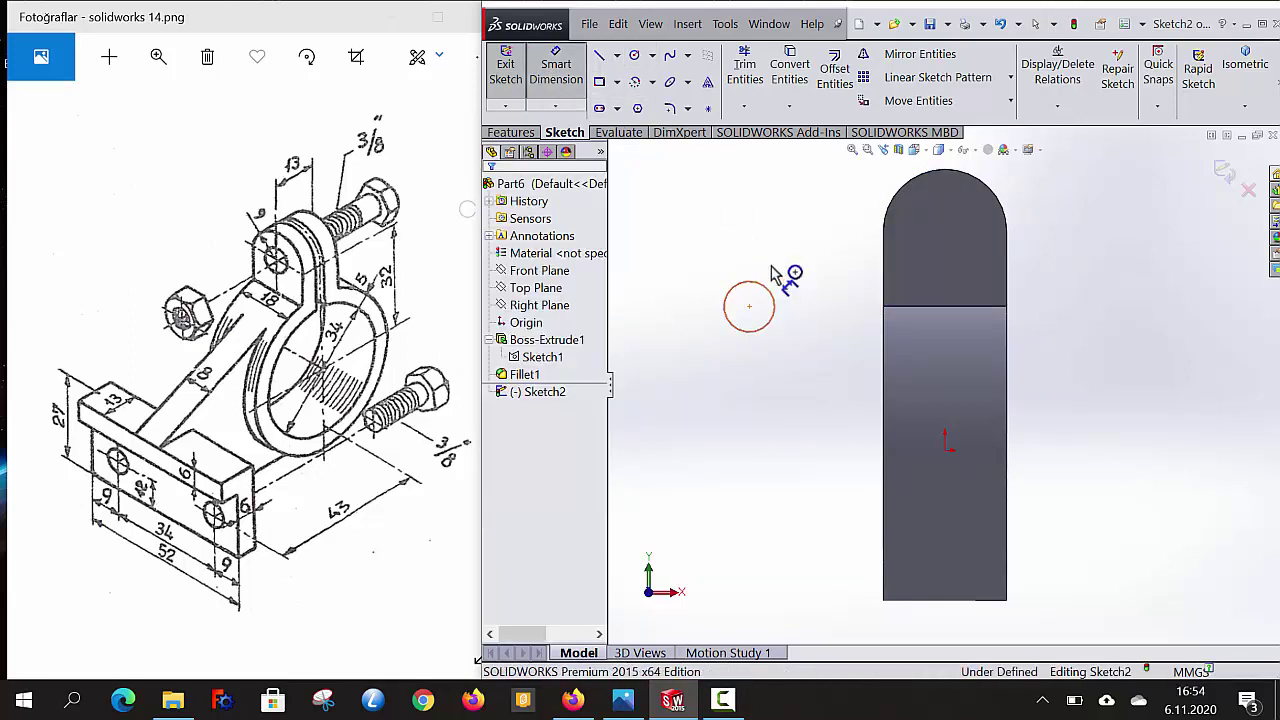
pyautogui.click(774, 248)
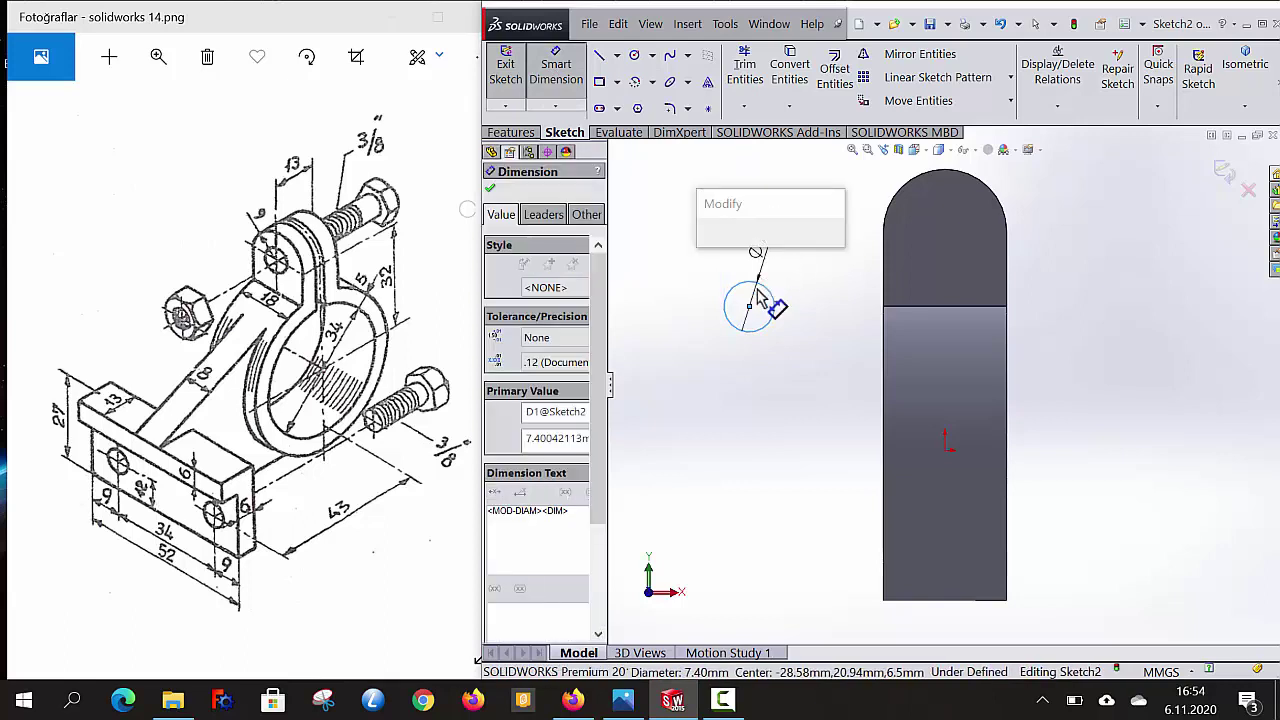
pyautogui.write('6')
pyautogui.press('Return')
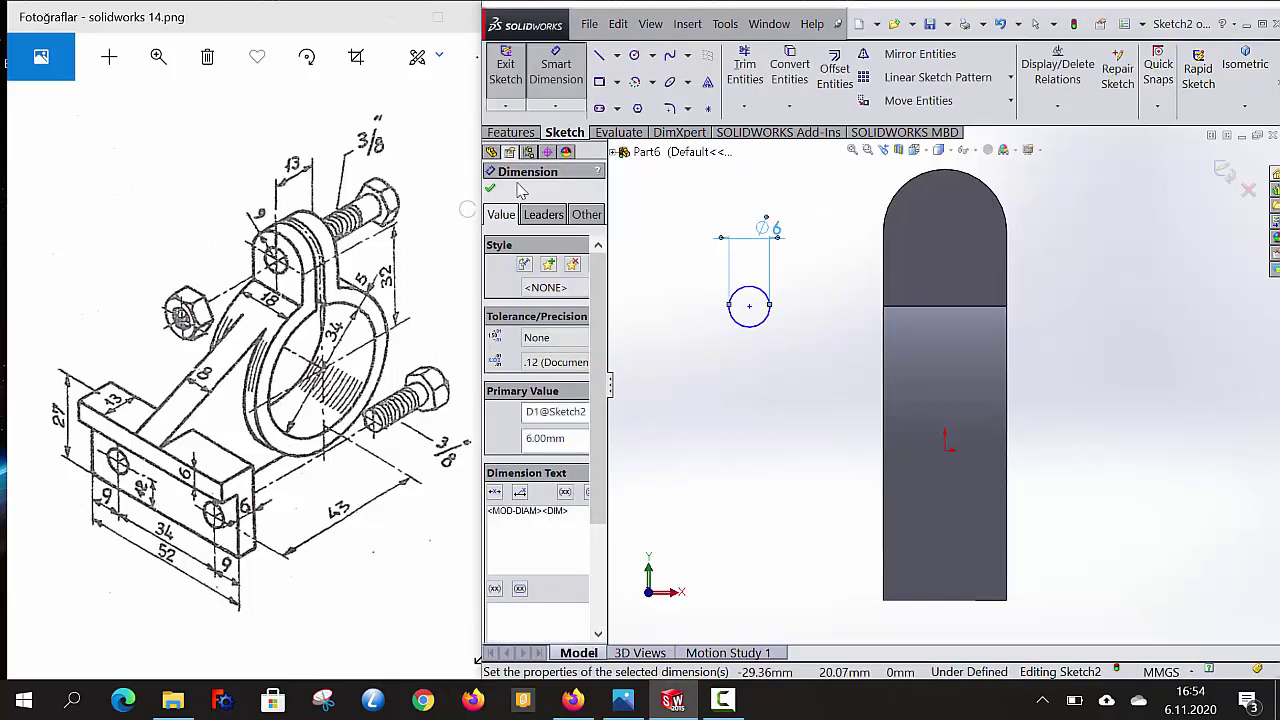
pyautogui.click(491, 189)
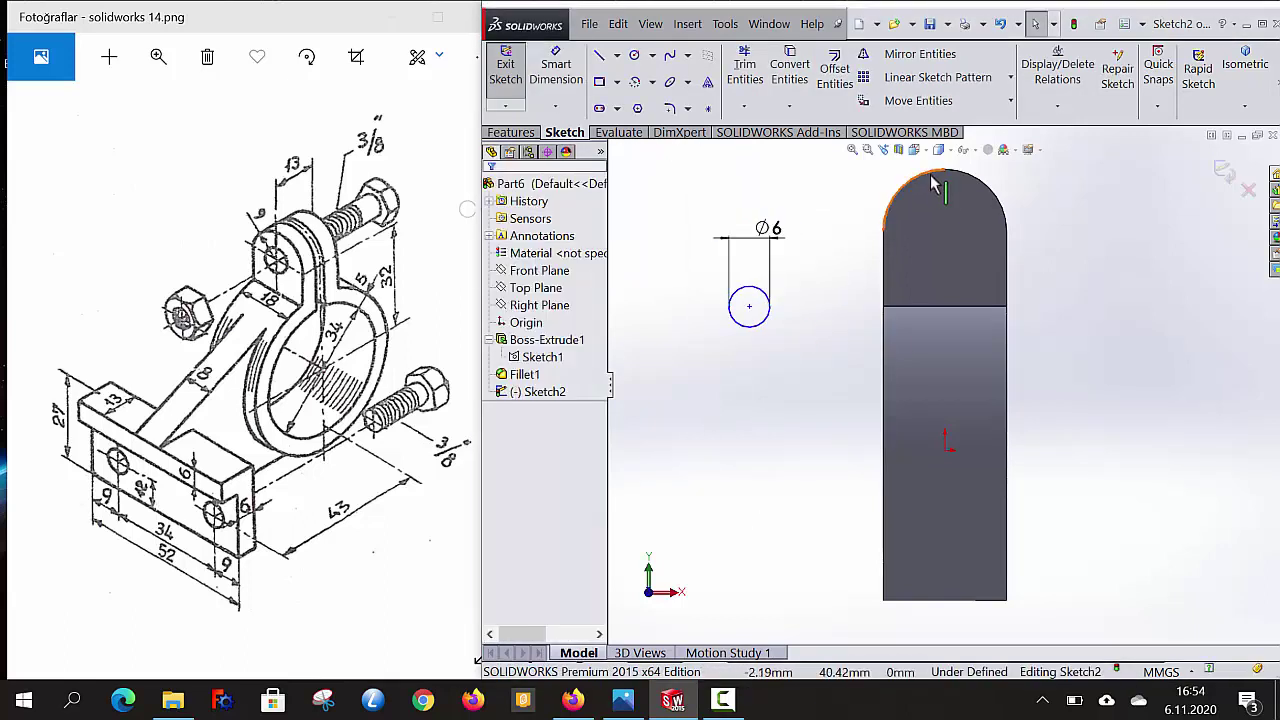
# - Select the lug's rounded top edge and the Ø6 circle, then leave the sketch
pyautogui.click(880, 265)
pyautogui.click(848, 214)
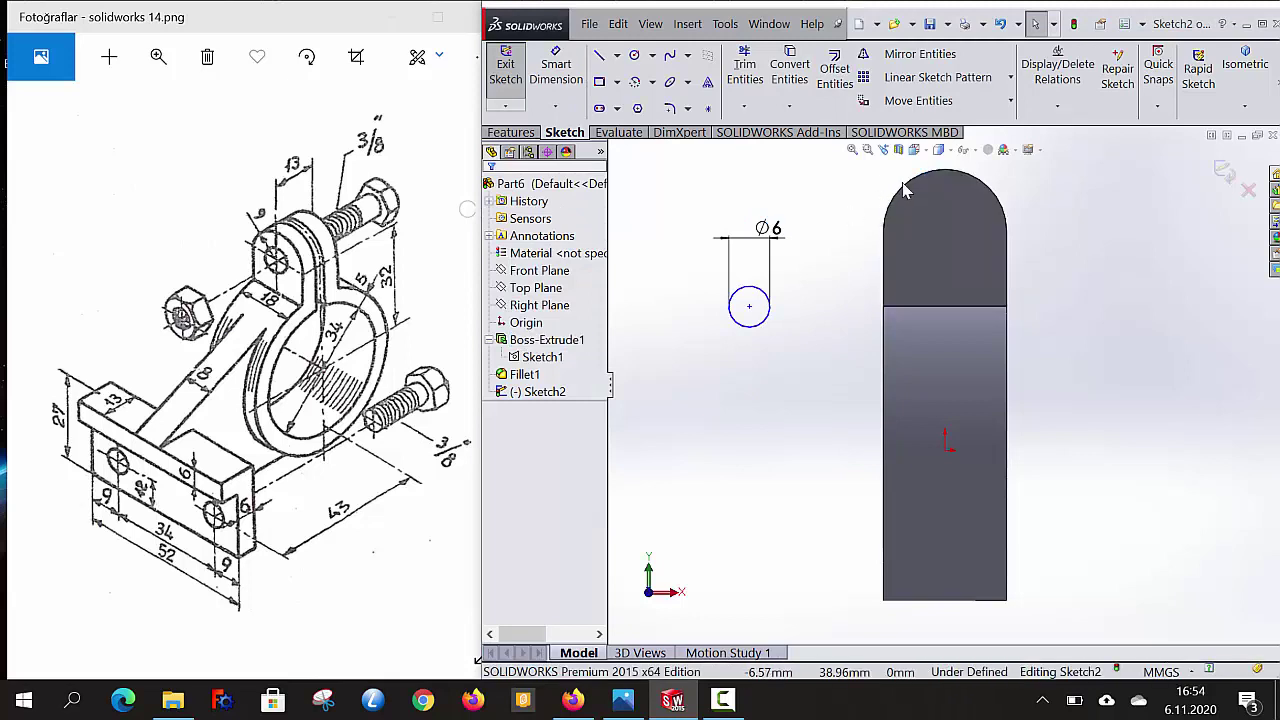
pyautogui.click(903, 186)
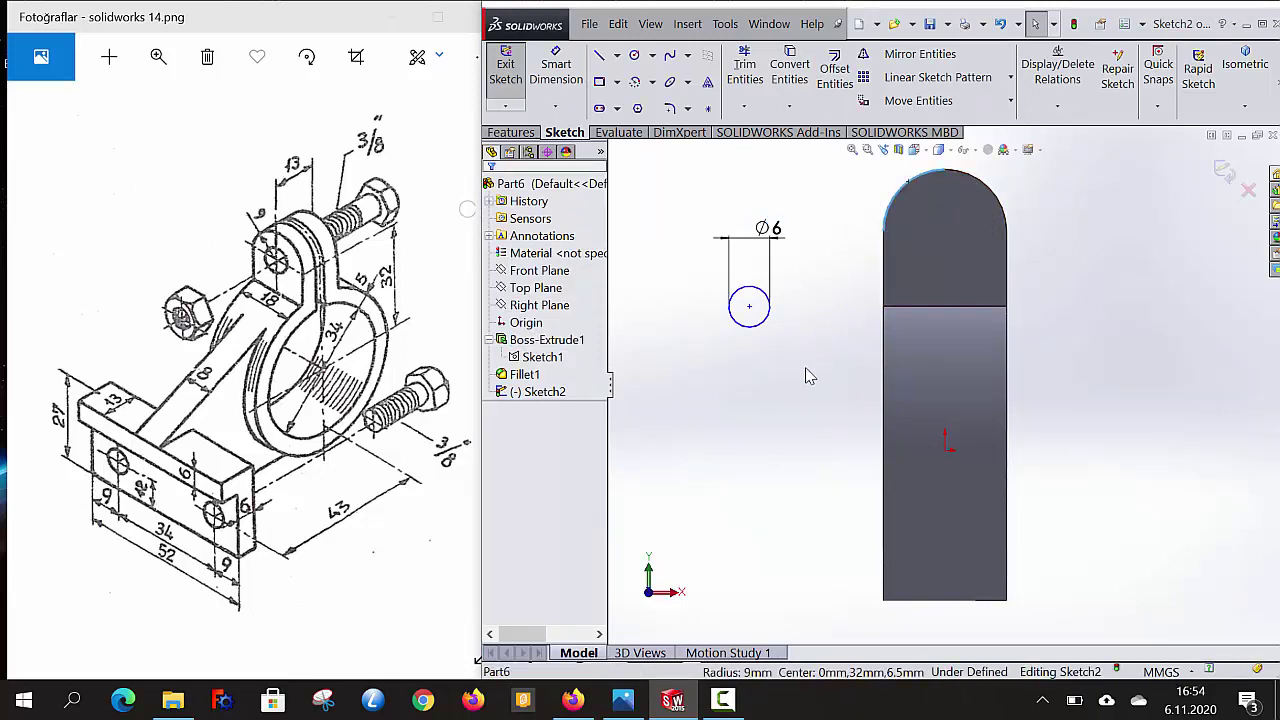
pyautogui.click(761, 326)
pyautogui.click(575, 496)
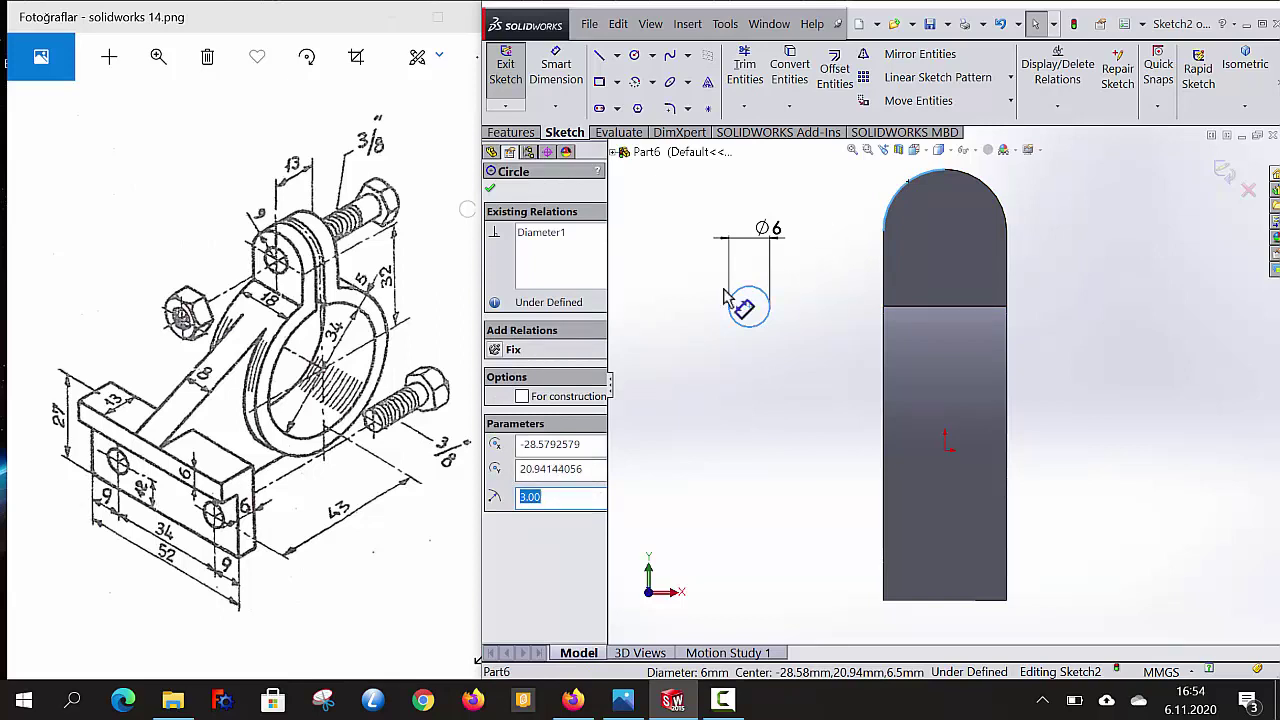
pyautogui.click(678, 420)
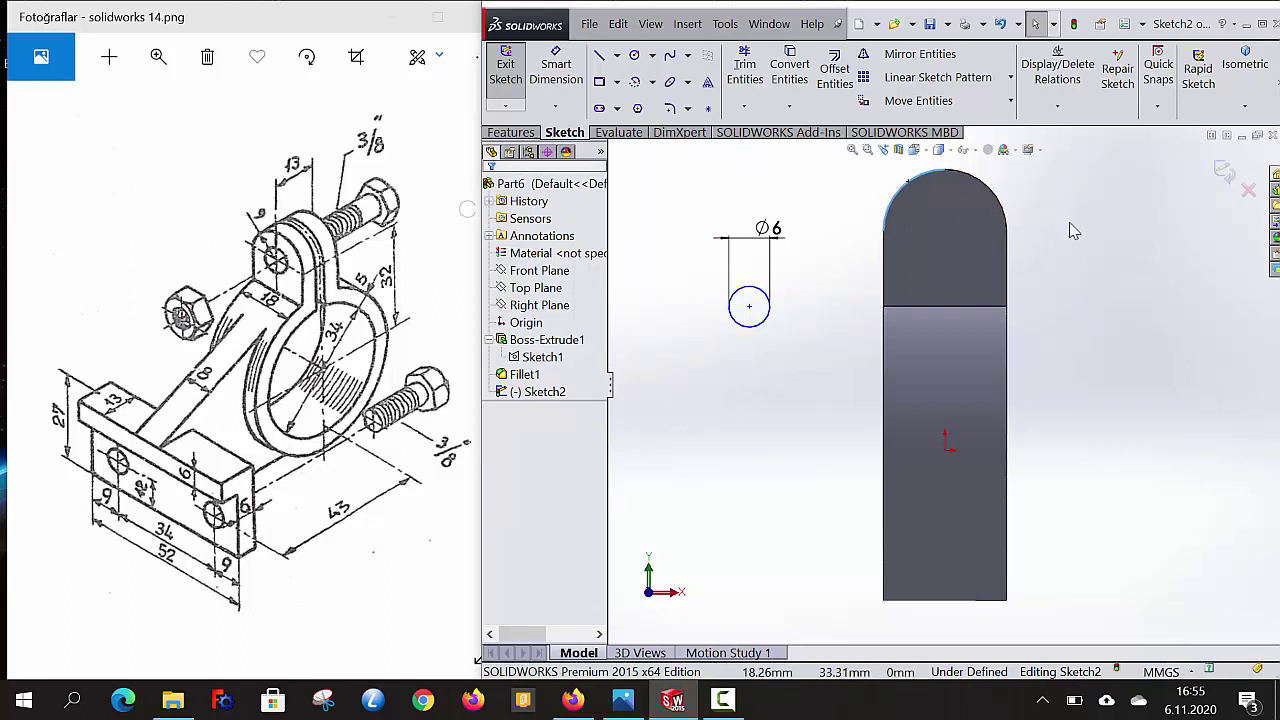
pyautogui.hotkey('ctrl', 'b')
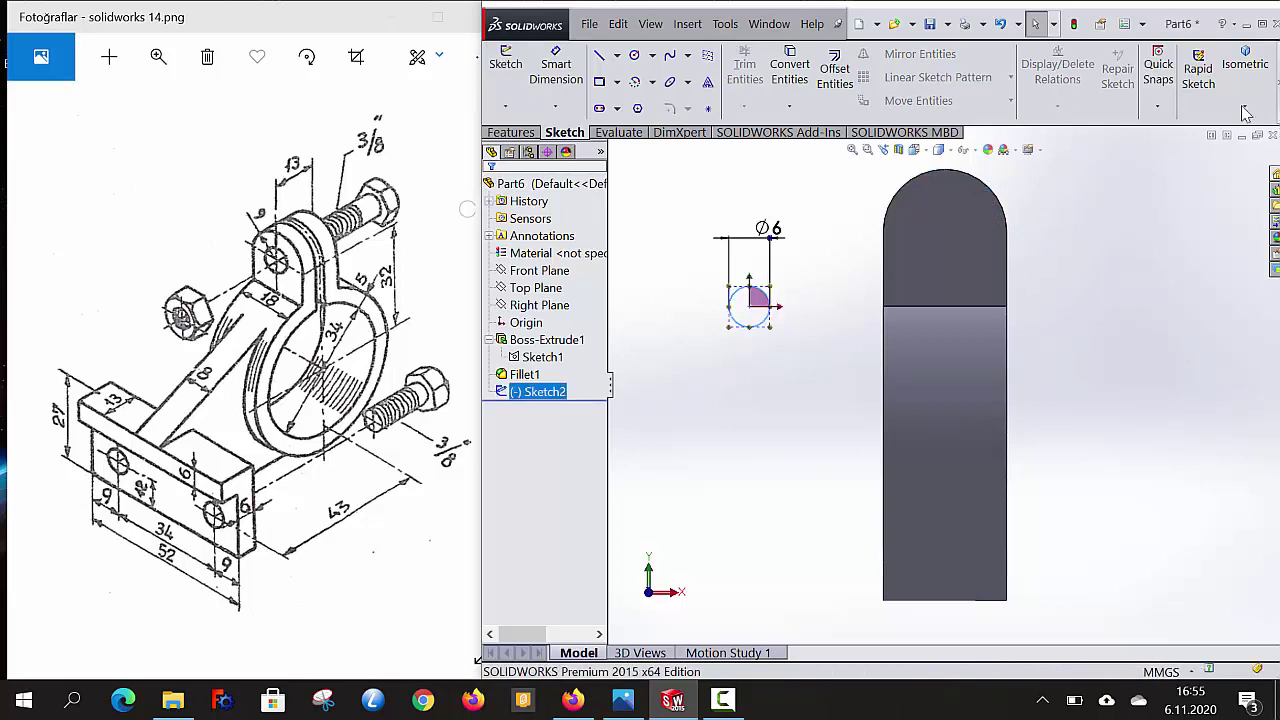
# - Reopen Sketch2, make the Ø6 circle concentric with the lug's arc, and exit
pyautogui.click(700, 473)
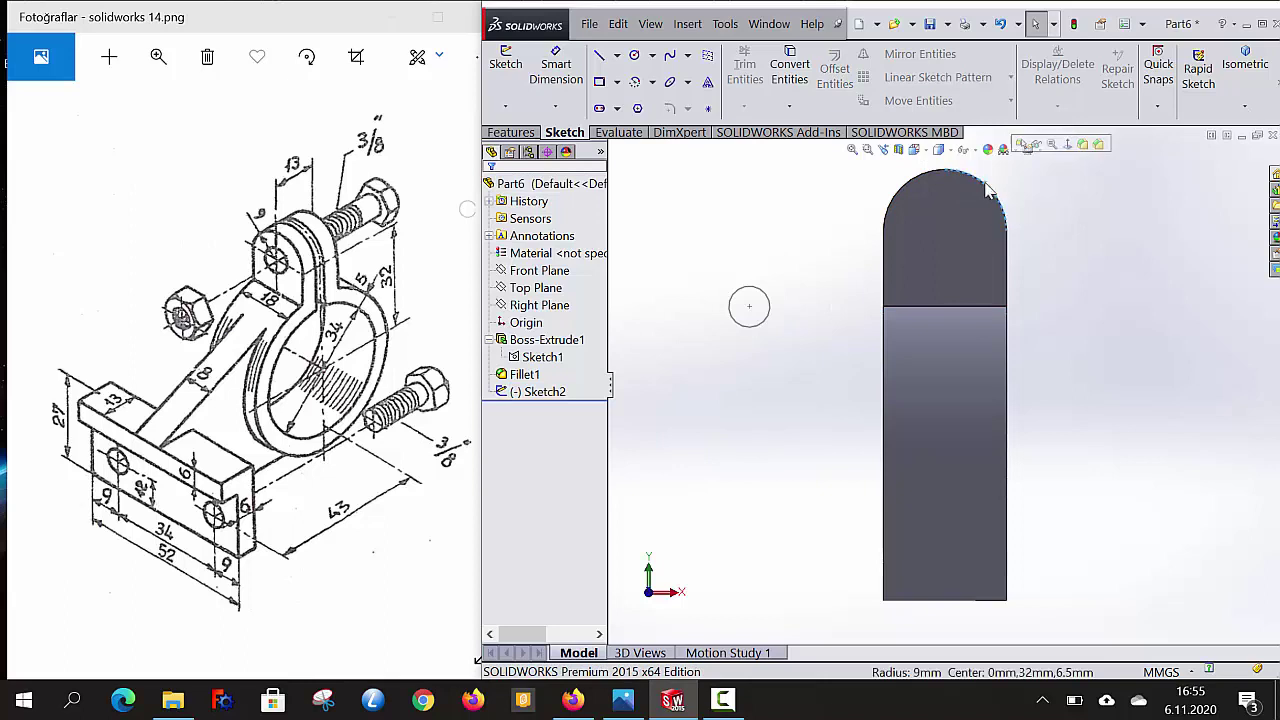
pyautogui.click(766, 328)
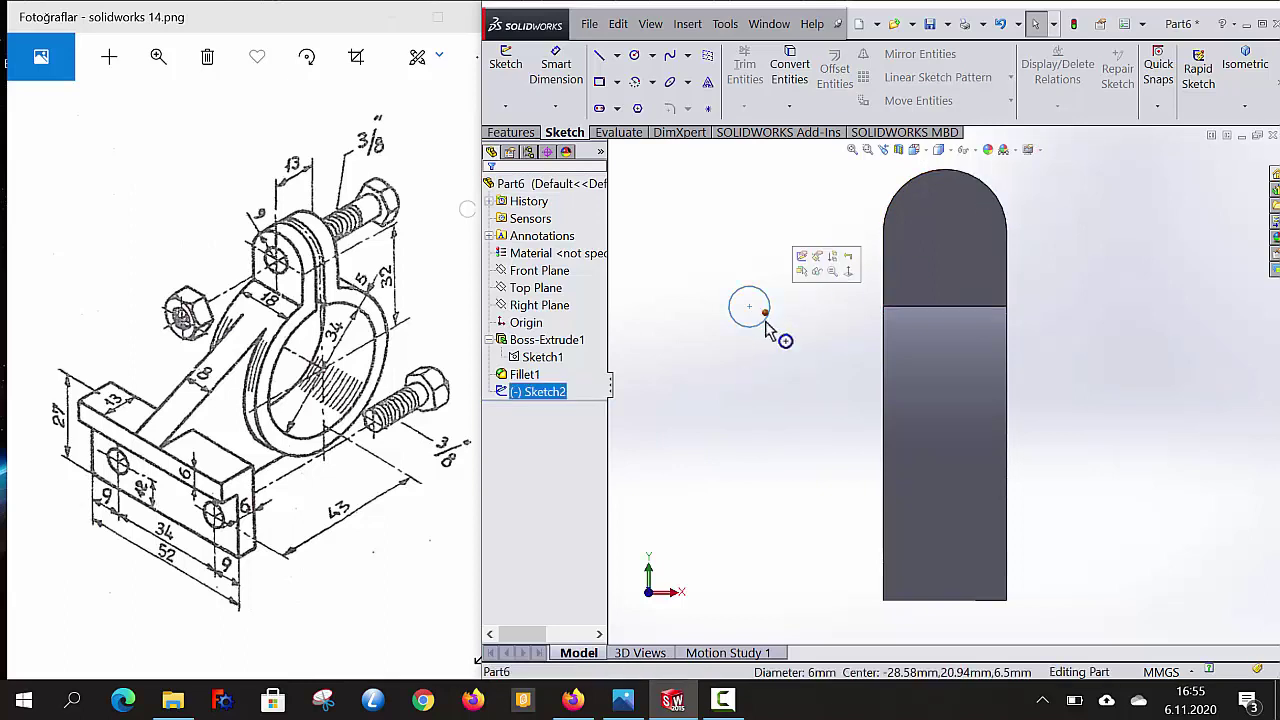
pyautogui.click(505, 63)
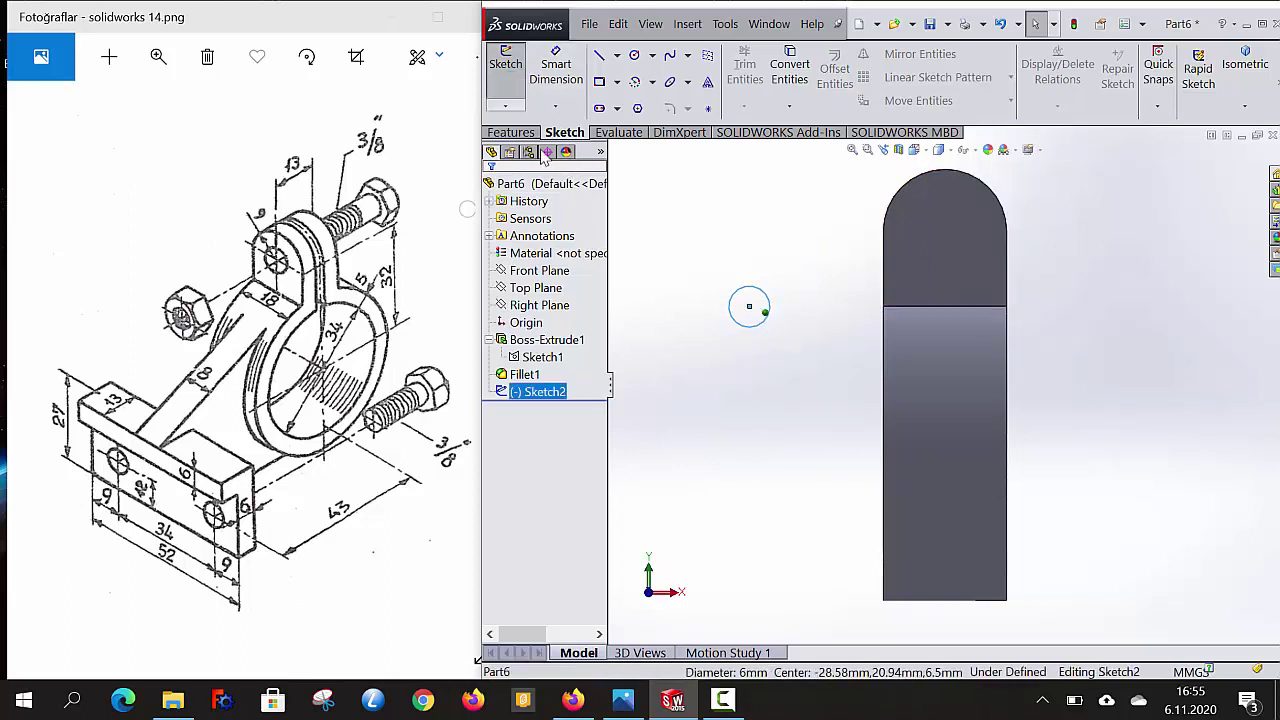
pyautogui.click(920, 186)
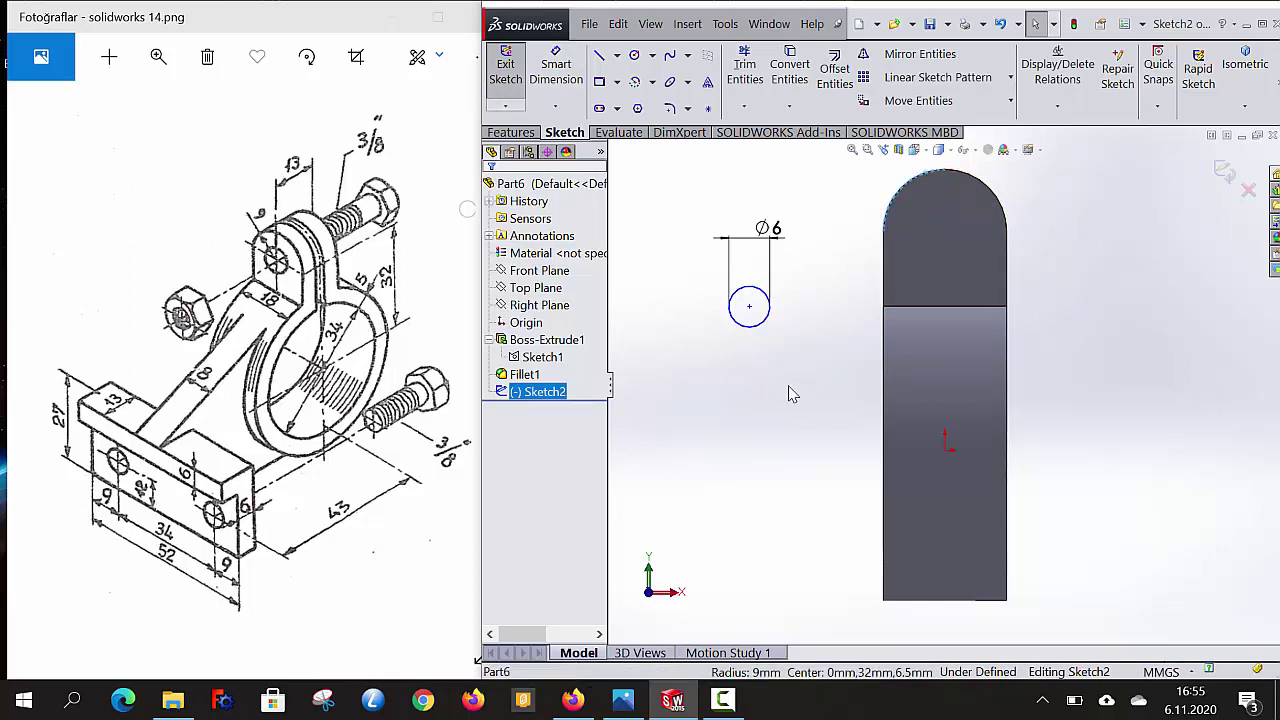
pyautogui.keyDown('ctrl'); pyautogui.click(766, 336); pyautogui.keyUp('ctrl')
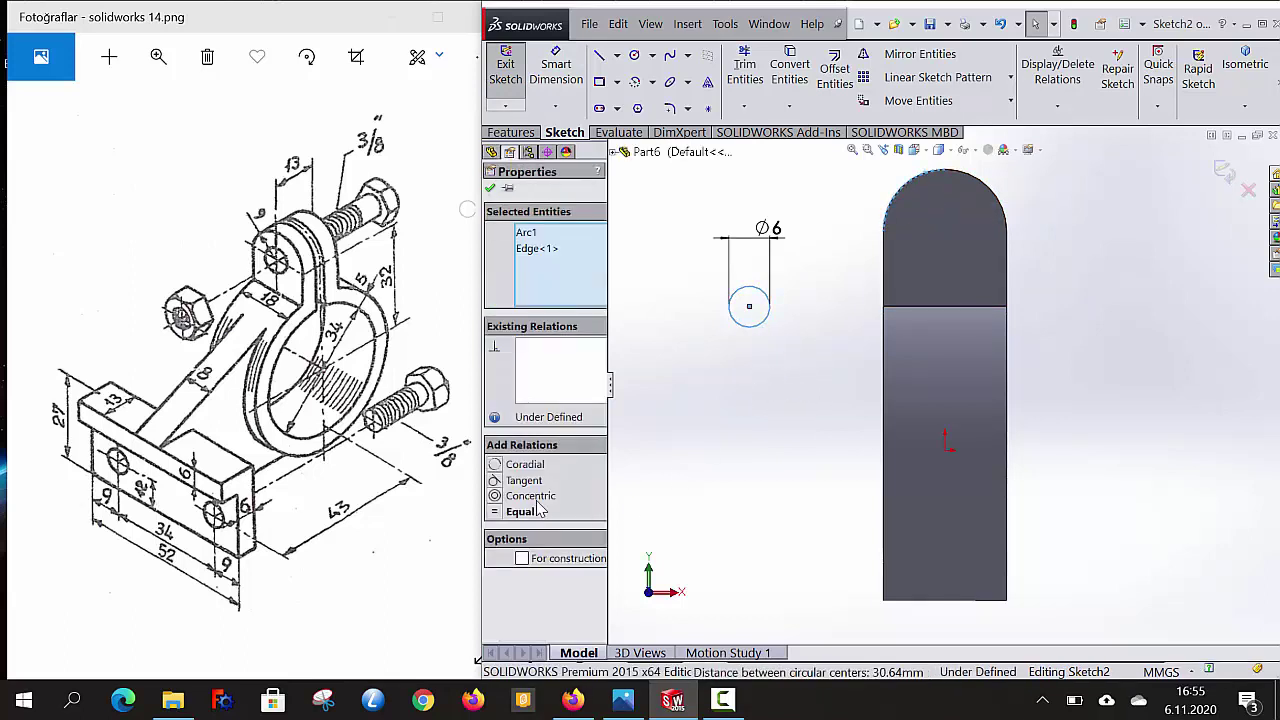
pyautogui.click(533, 496)
pyautogui.click(490, 188)
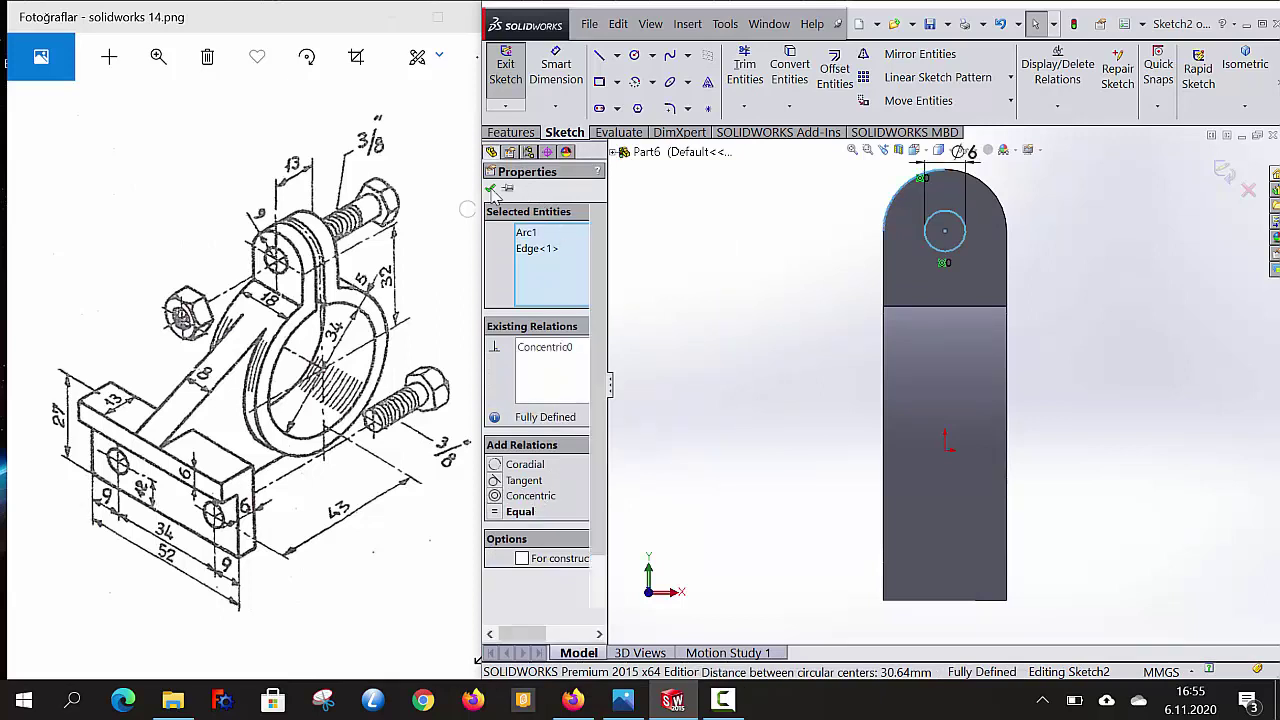
pyautogui.click(1226, 172)
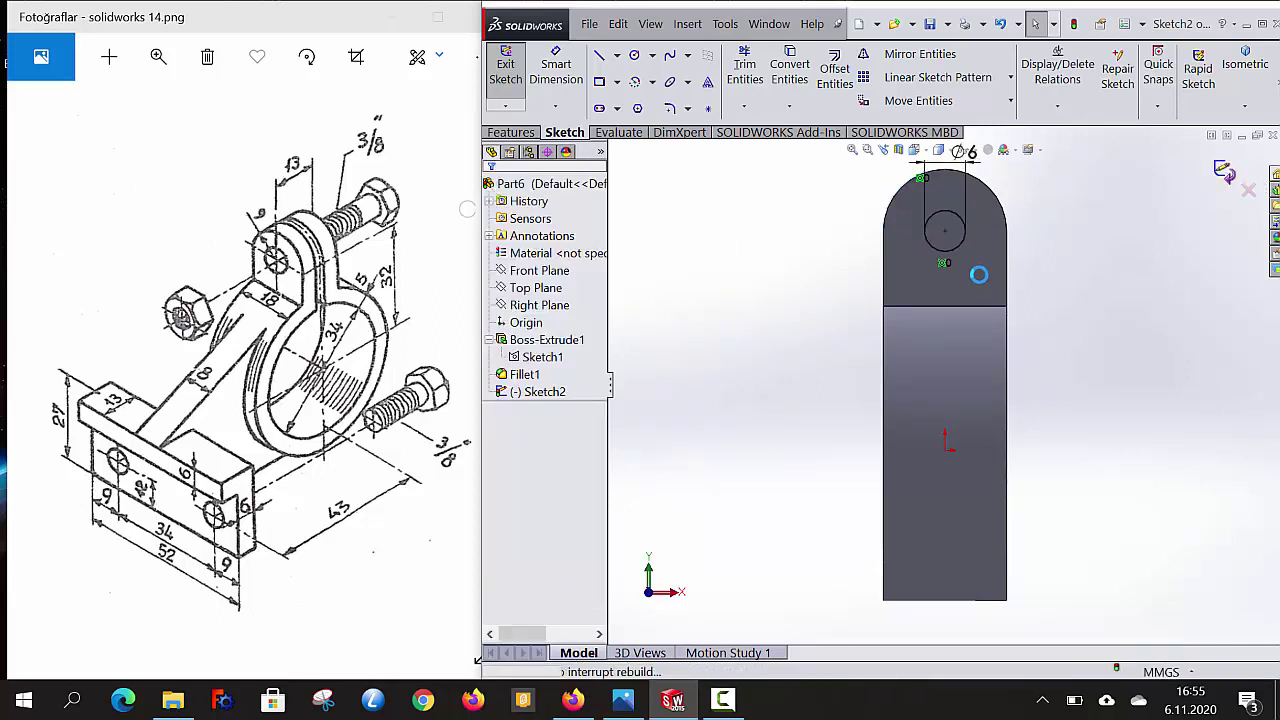
# - Cut a Through All hole through both lug halves from the Ø6 circle in Sketch2
pyautogui.click(1248, 60)
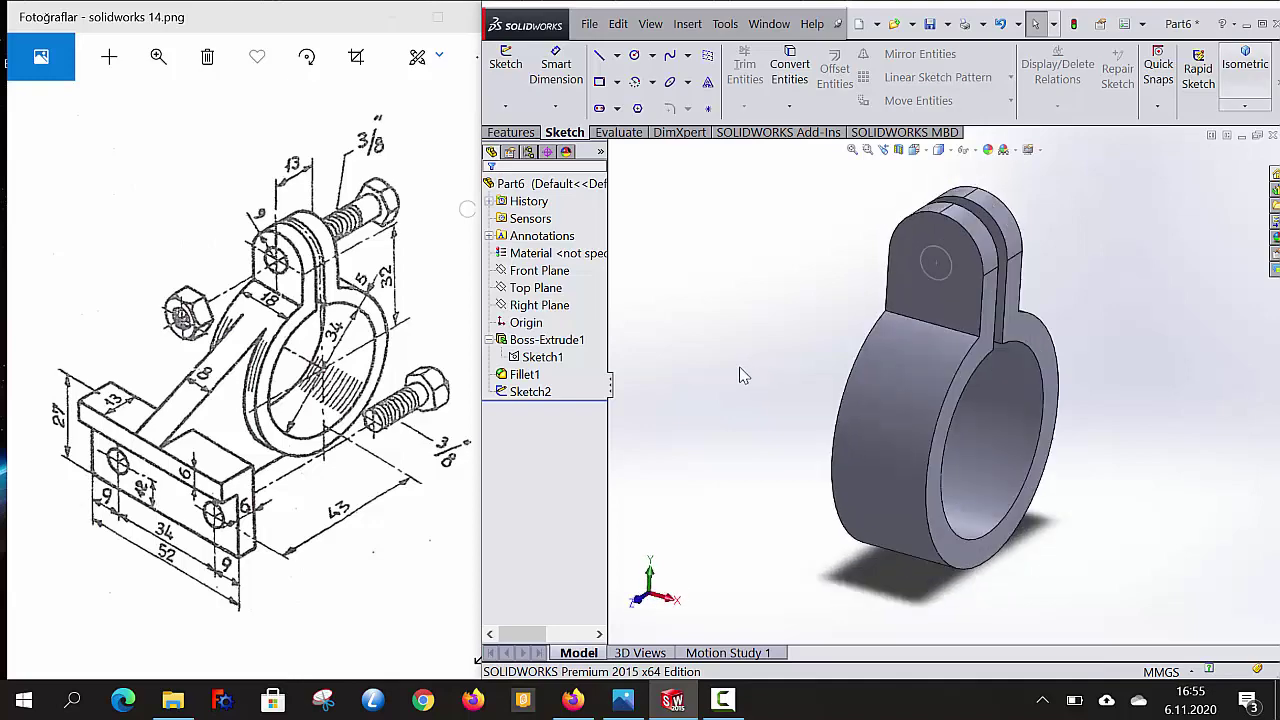
pyautogui.click(512, 133)
pyautogui.click(765, 70)
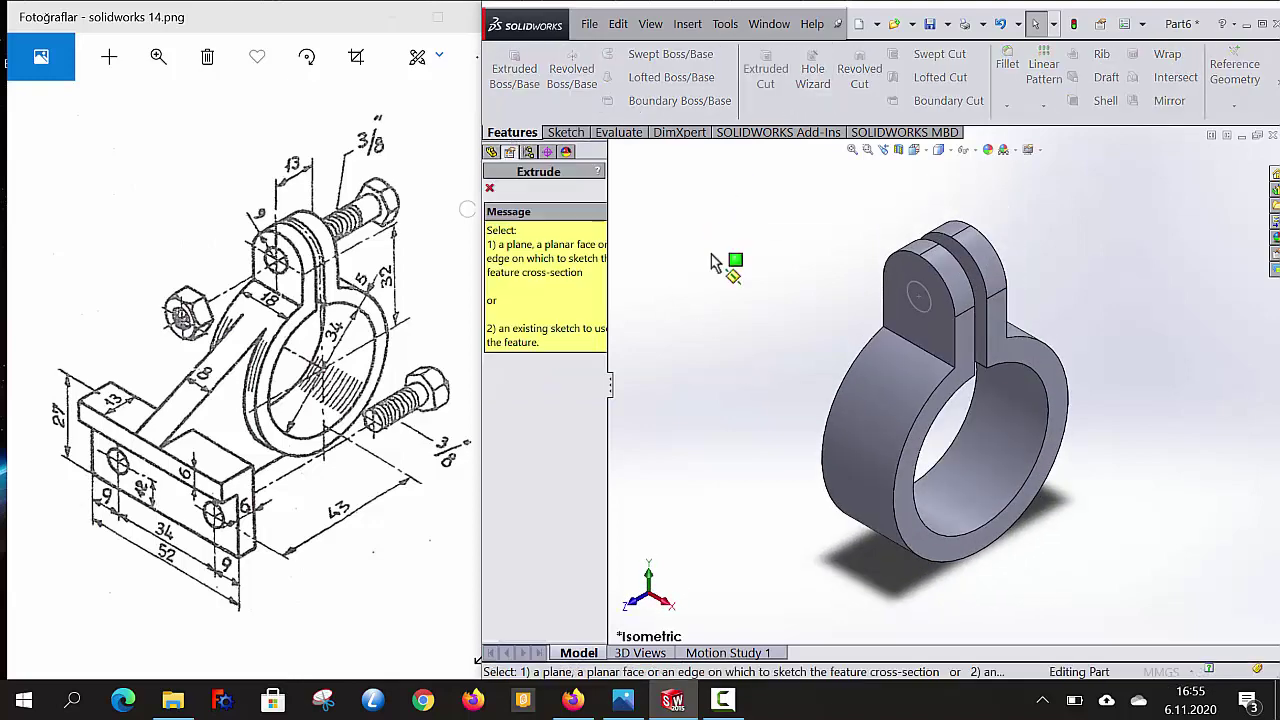
pyautogui.click(920, 298)
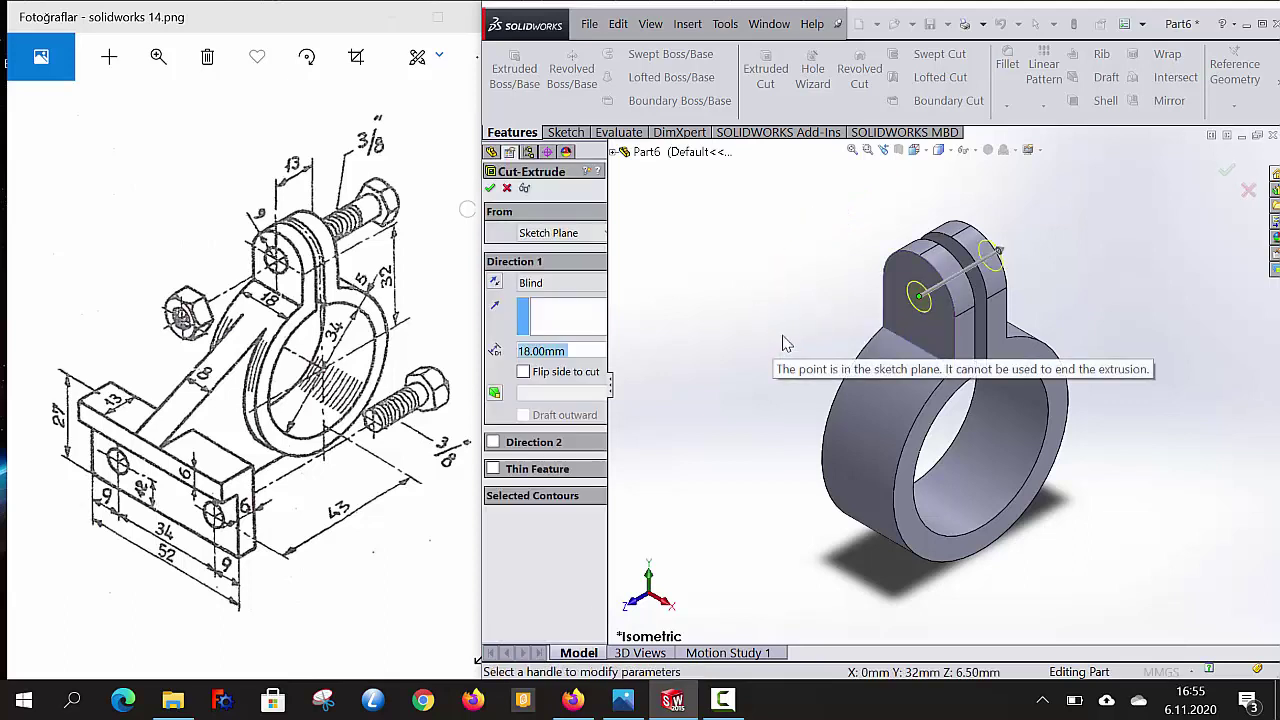
pyautogui.click(548, 284)
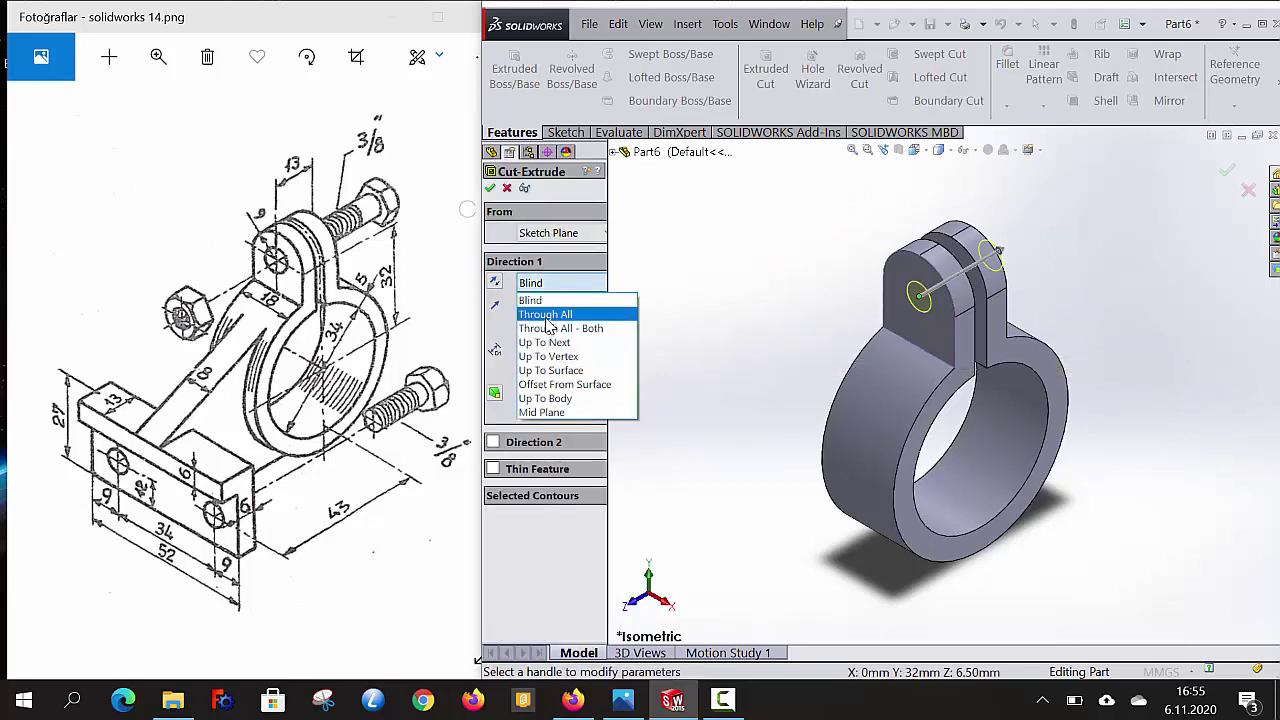
pyautogui.click(548, 316)
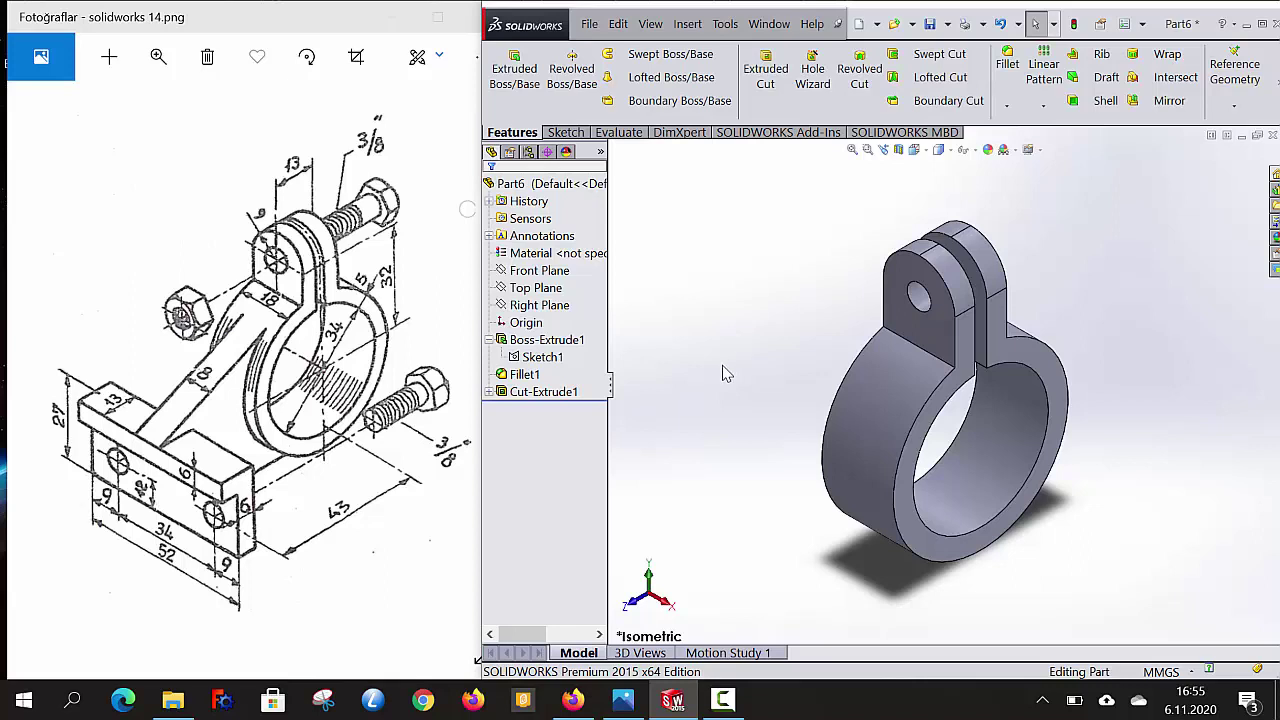
pyautogui.press('z')
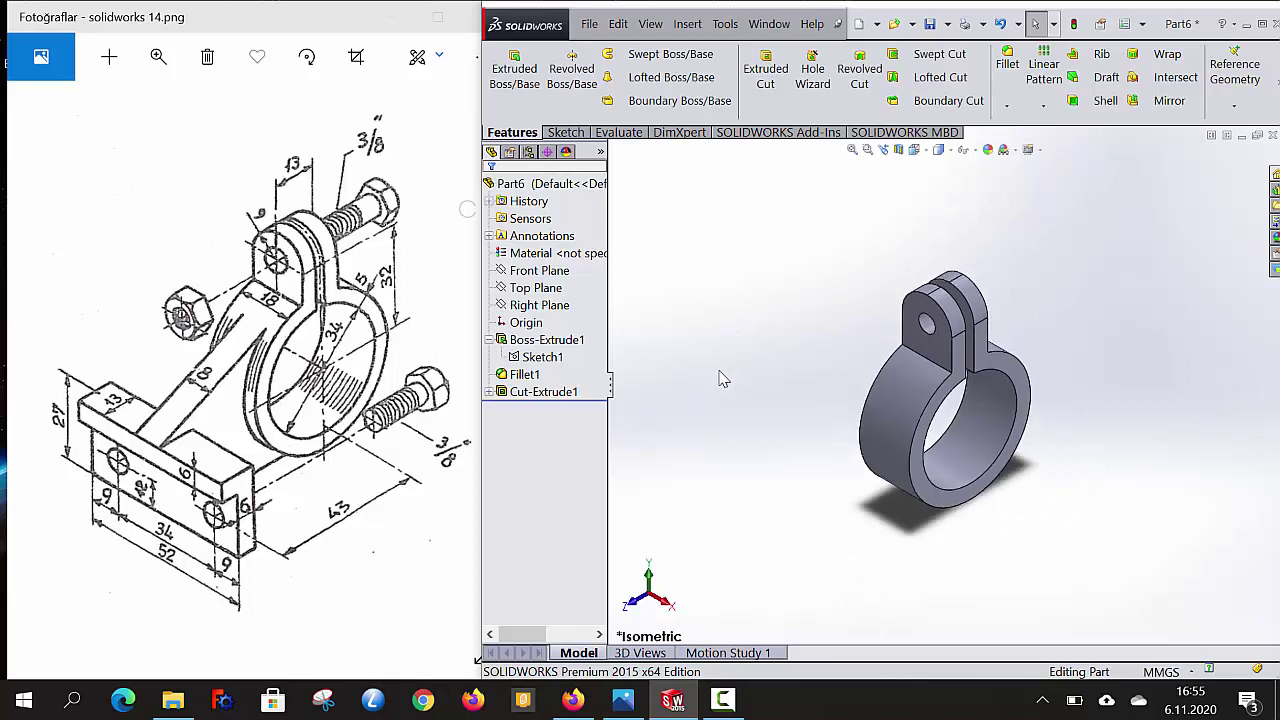
# - Start a new sketch on the Right Plane, viewed Normal To
pyautogui.click(545, 306)
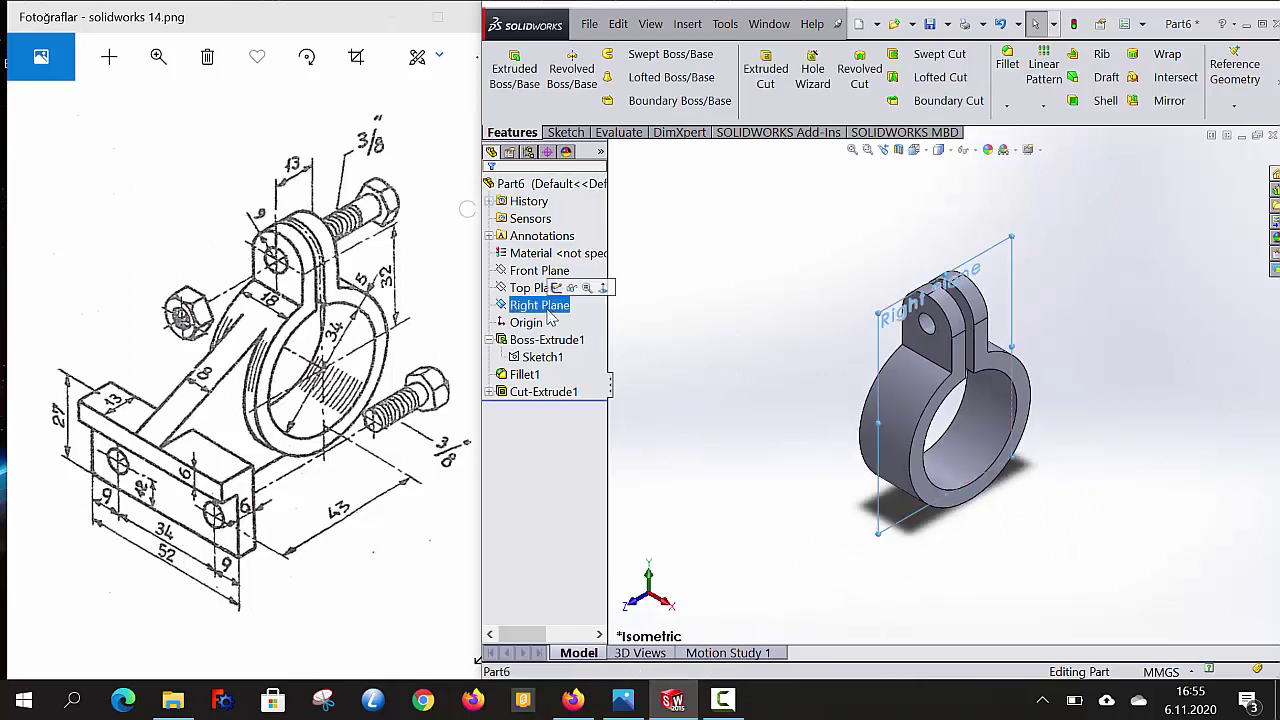
pyautogui.rightClick(757, 262)
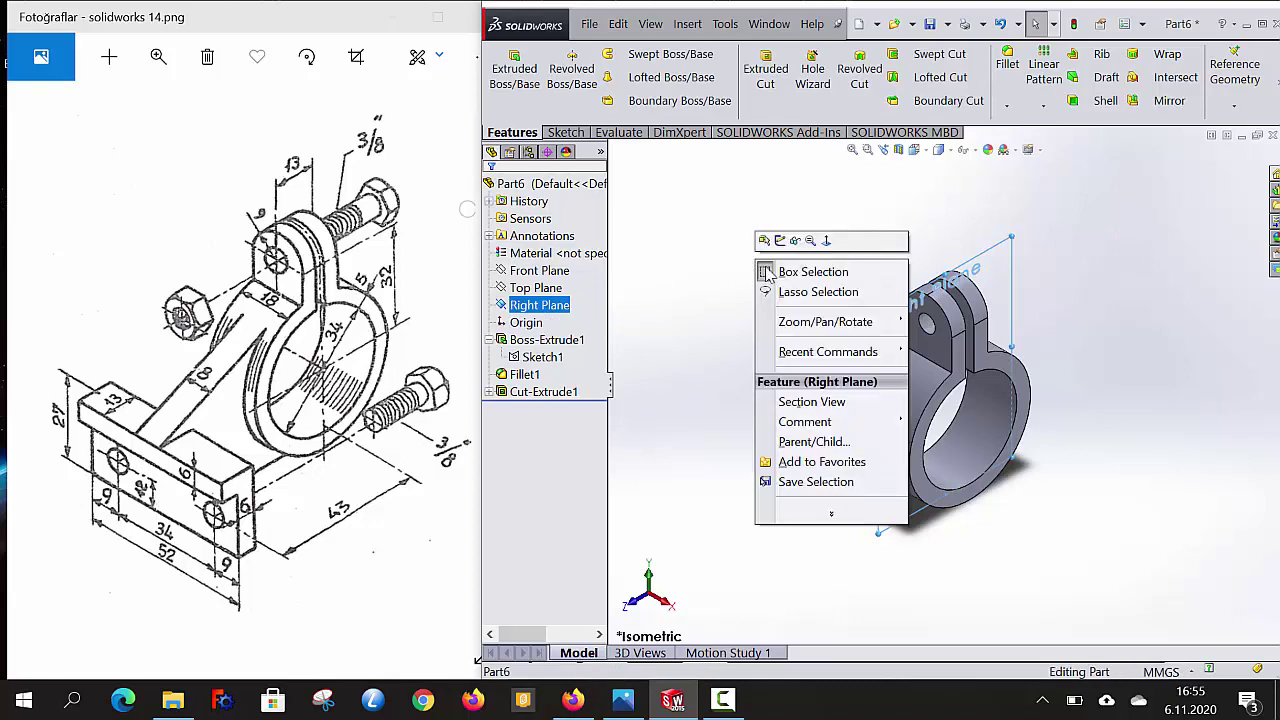
pyautogui.click(826, 240)
pyautogui.click(564, 132)
pyautogui.click(505, 65)
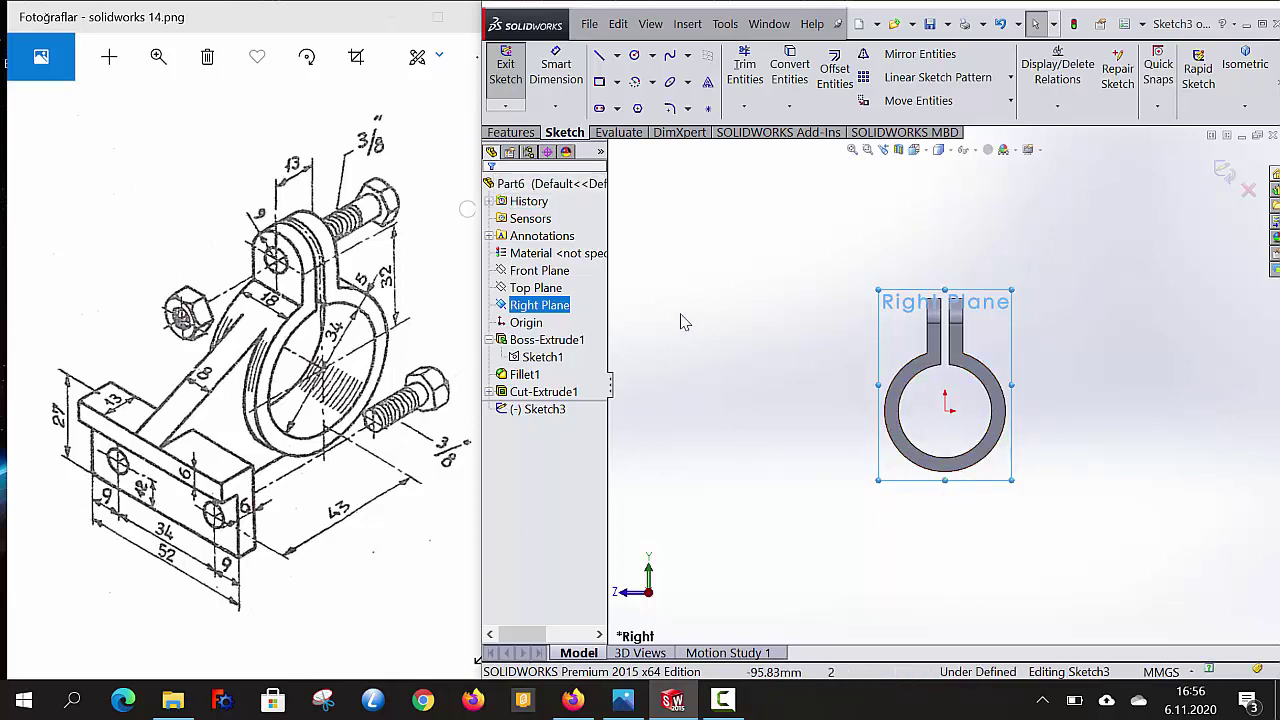
# - Draw a closed six-line L-shaped outline beside the ring
pyautogui.click(599, 56)
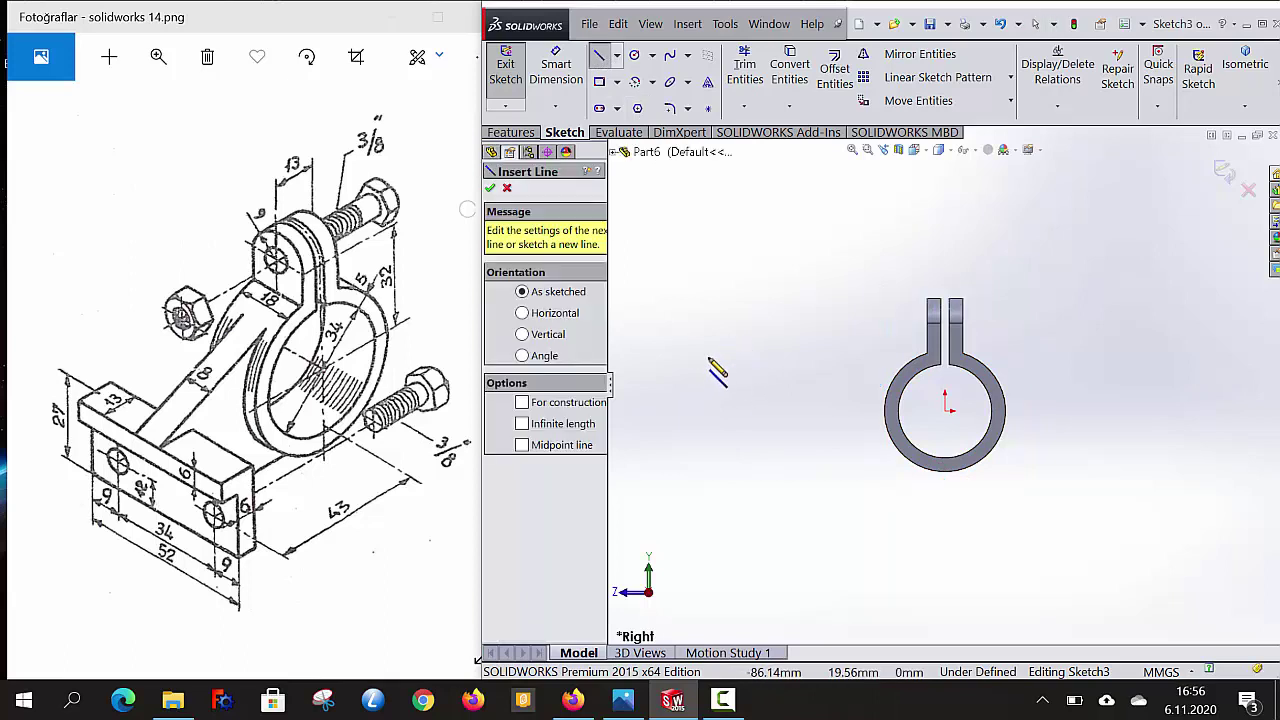
pyautogui.click(708, 357)
pyautogui.click(783, 357)
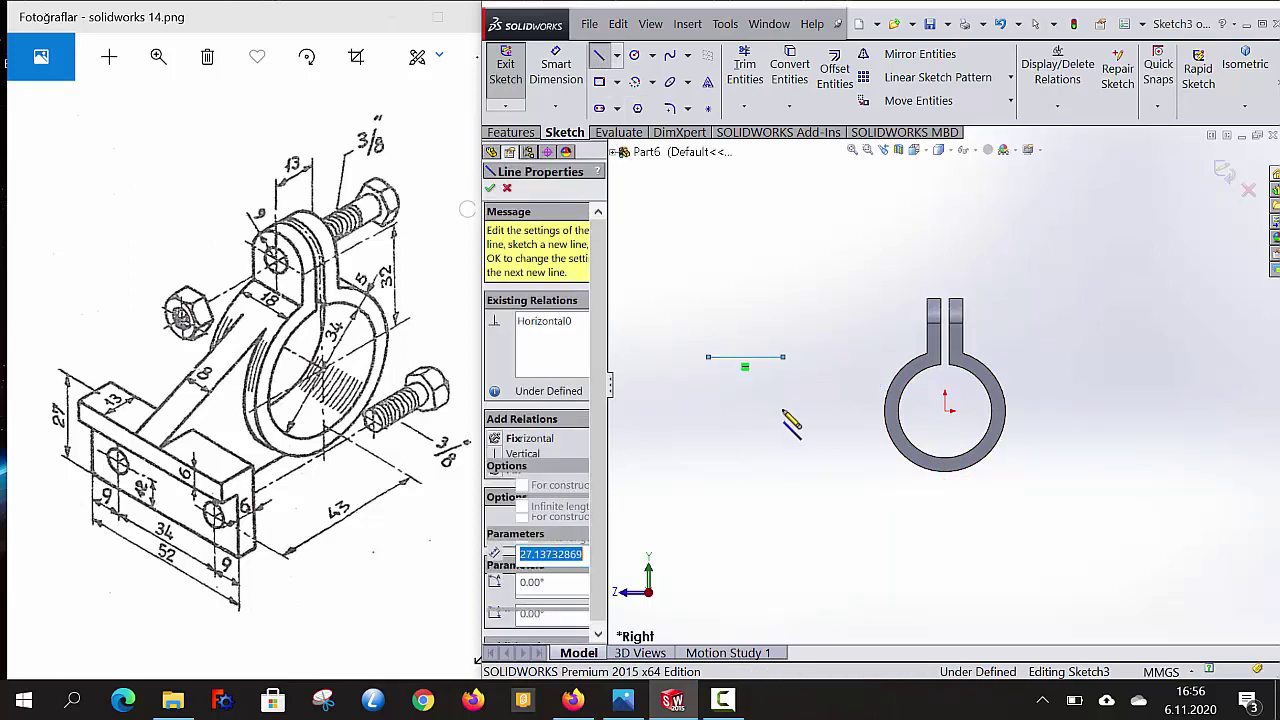
pyautogui.click(753, 461)
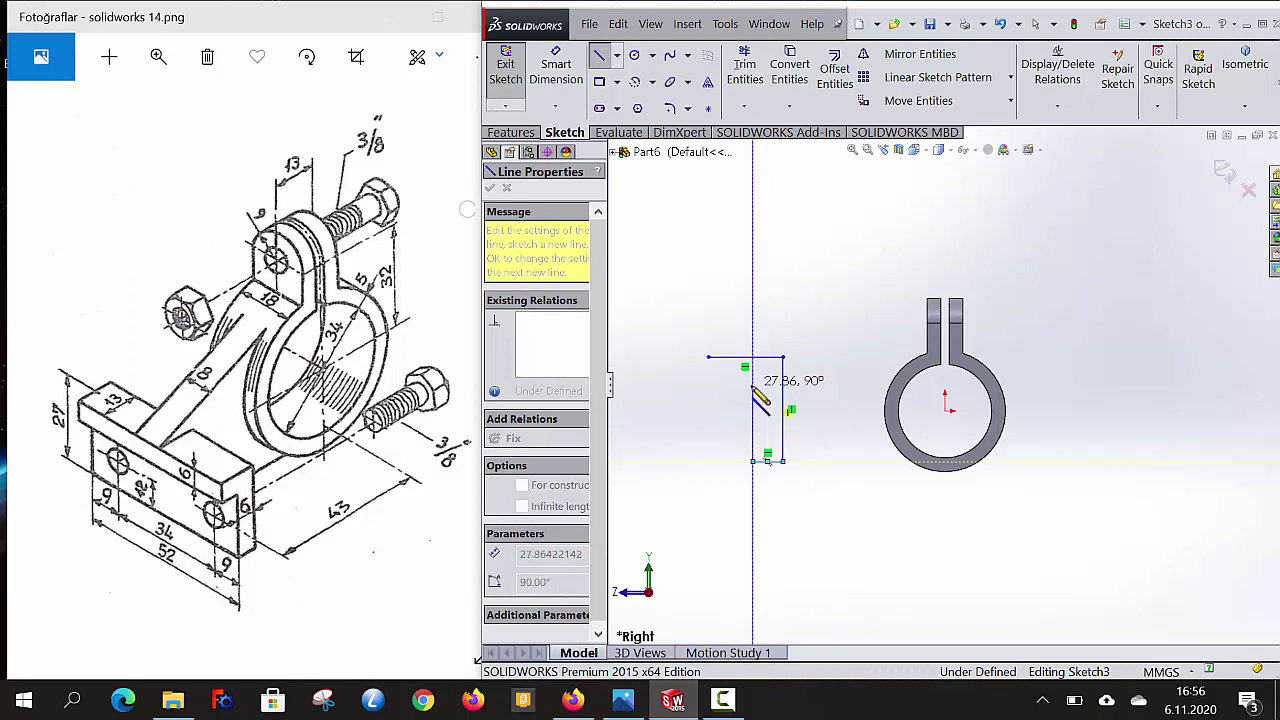
pyautogui.click(753, 385)
pyautogui.click(708, 385)
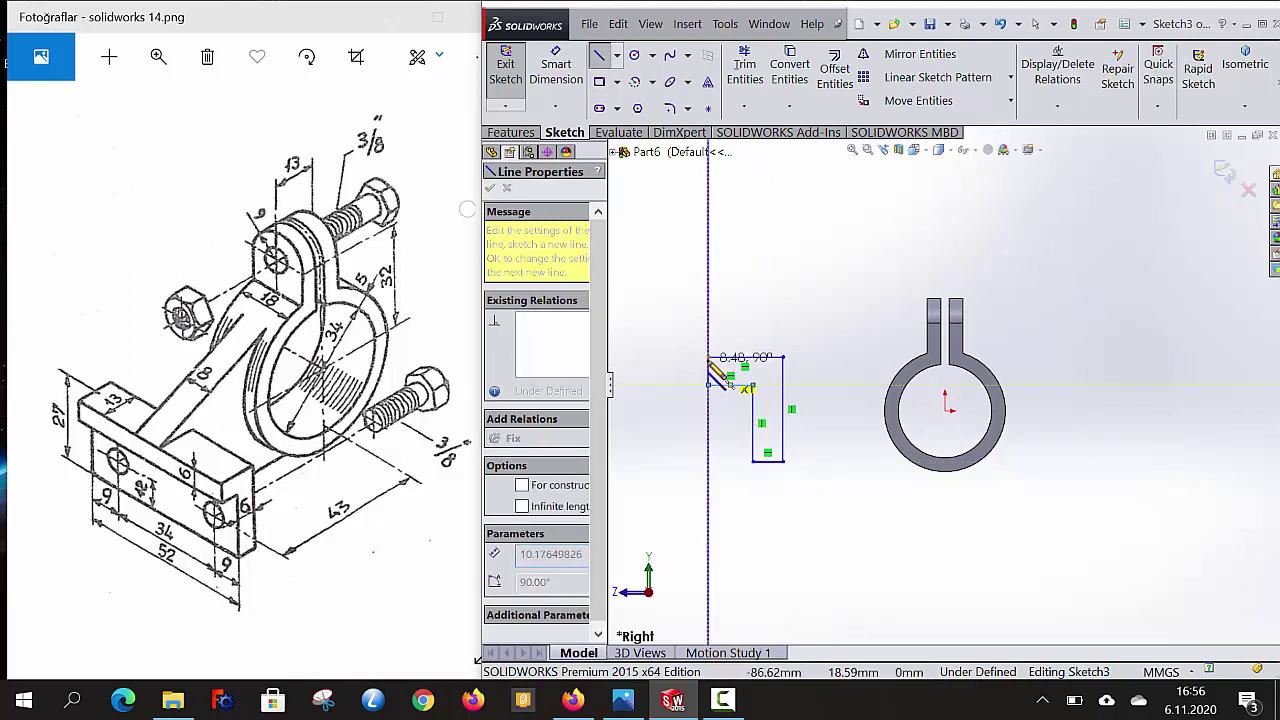
pyautogui.click(708, 357)
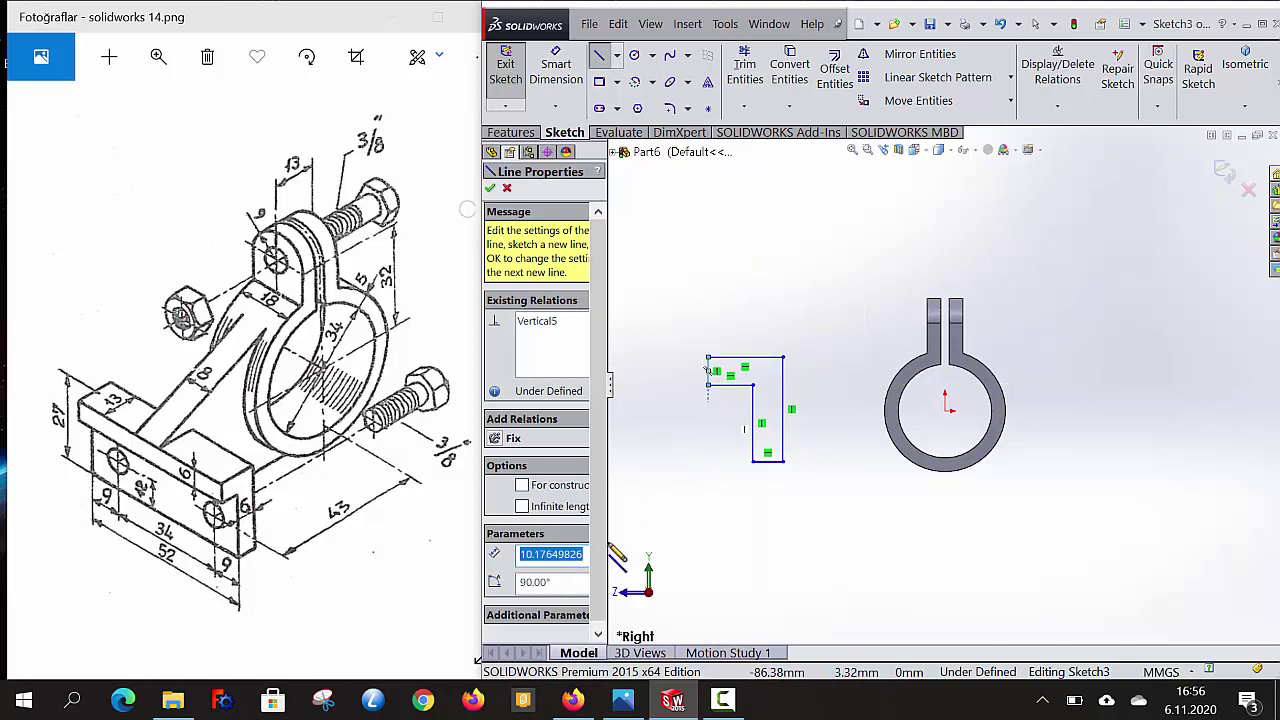
pyautogui.press('Escape')
pyautogui.press('Escape')
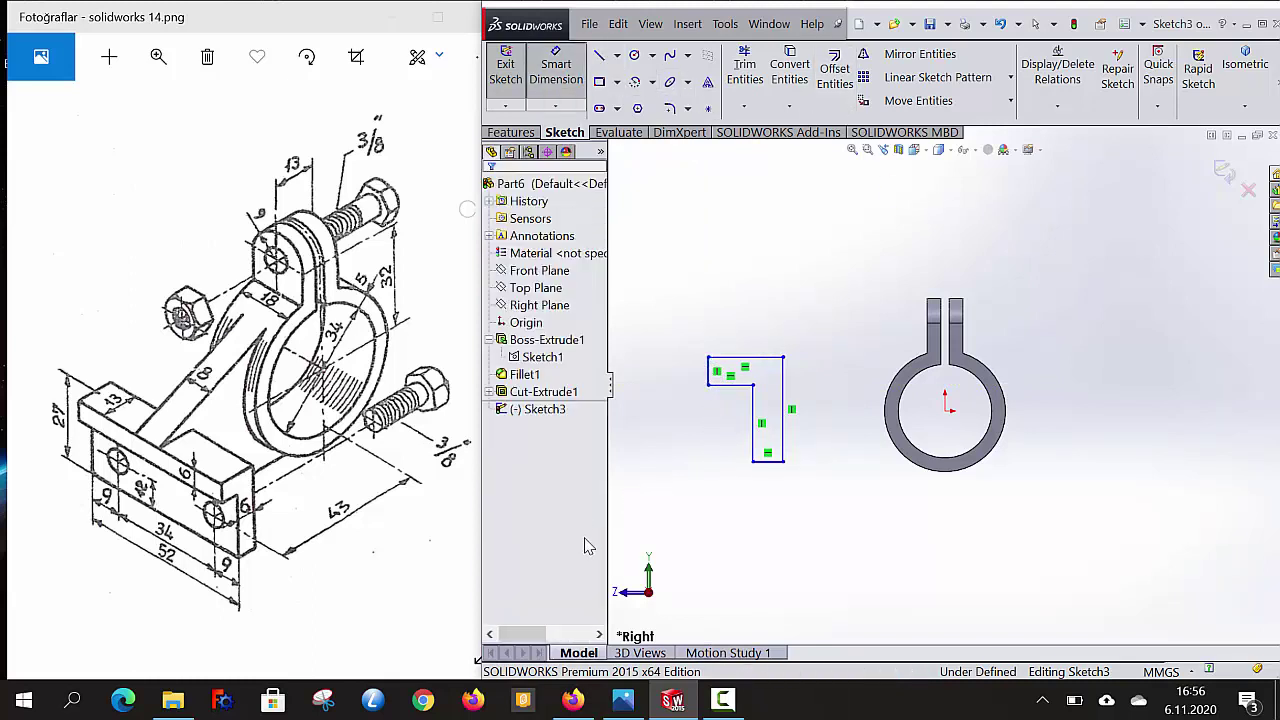
# - Dimension the outline's height, top width, 6 mm left lip and bottom width
pyautogui.click(784, 440)
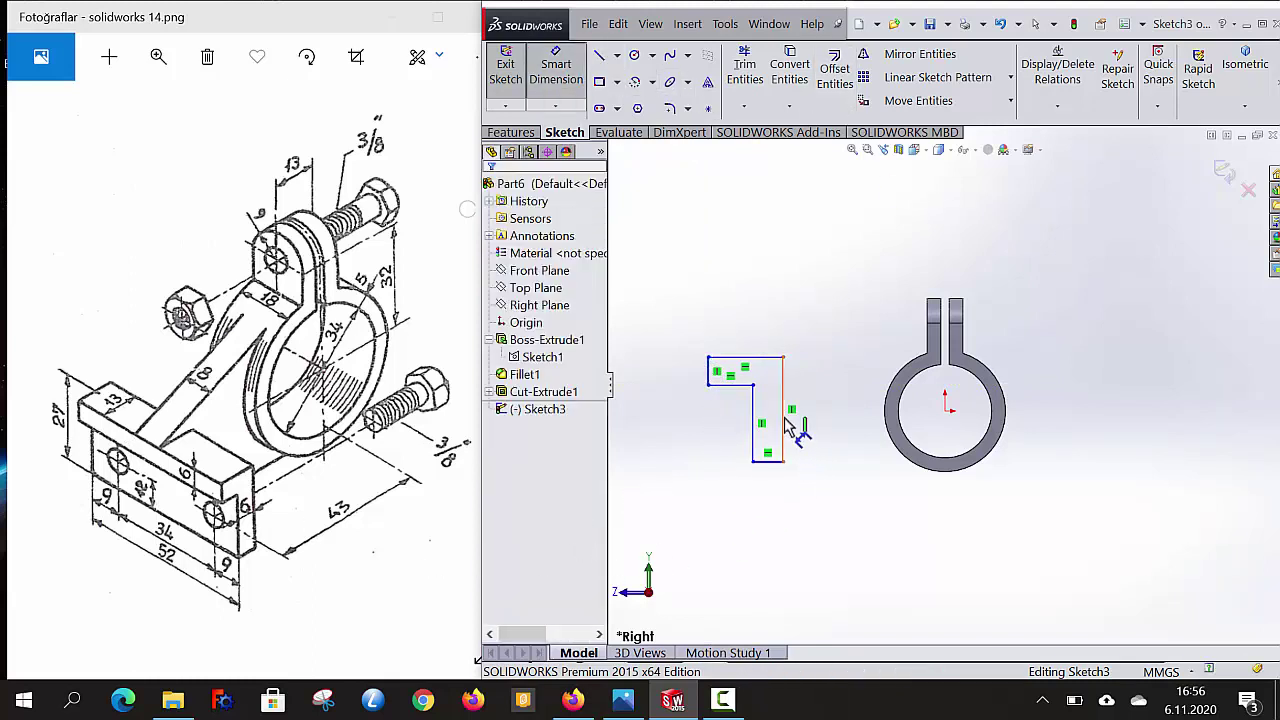
pyautogui.click(843, 405)
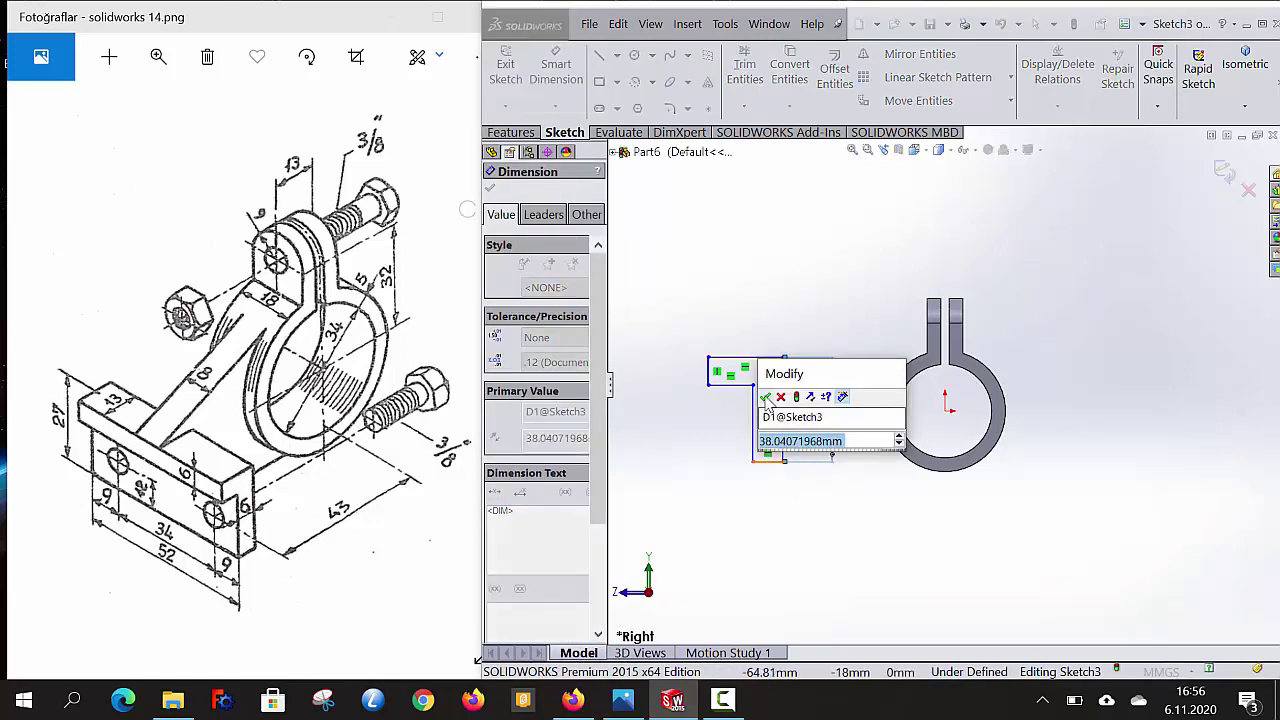
pyautogui.click(766, 398)
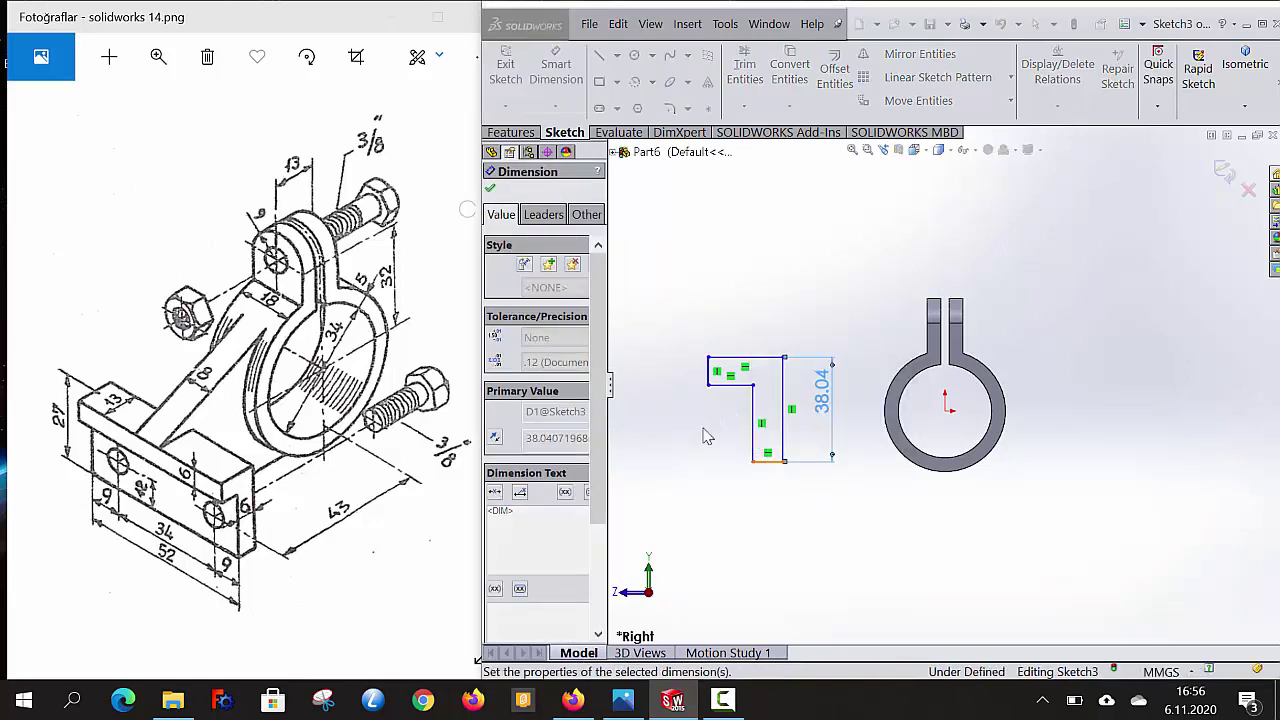
pyautogui.click(764, 360)
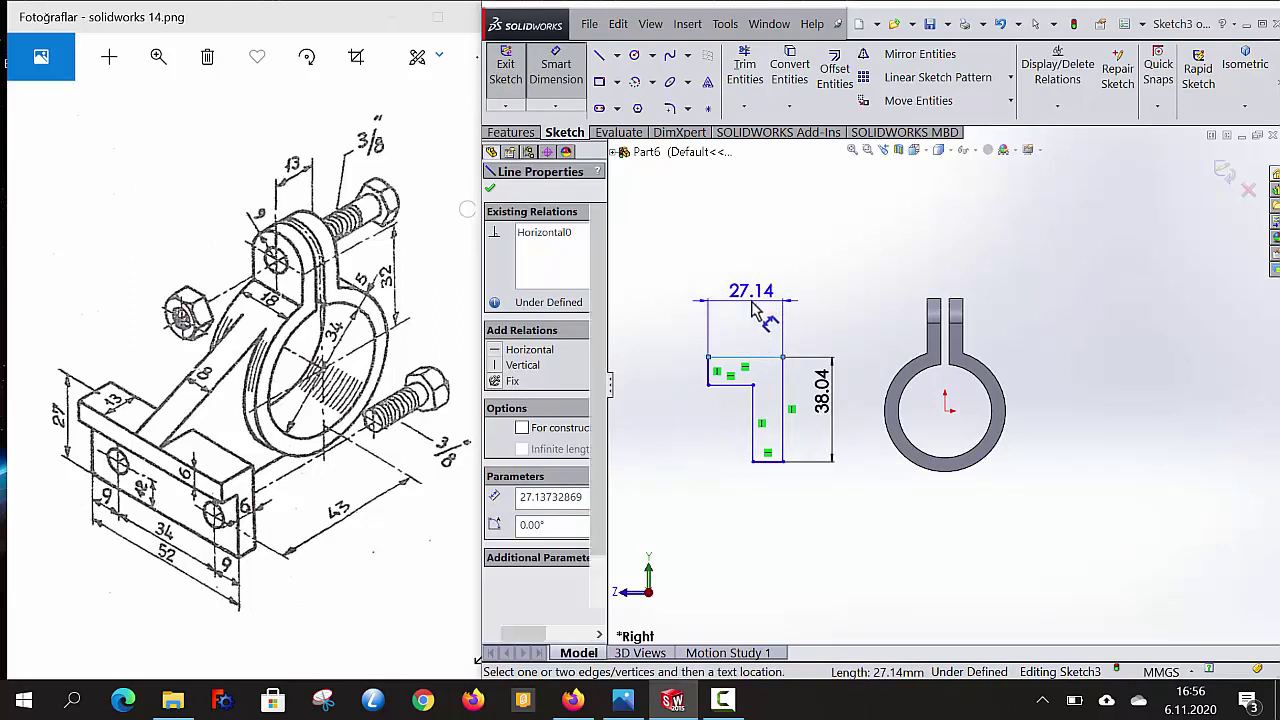
pyautogui.click(753, 306)
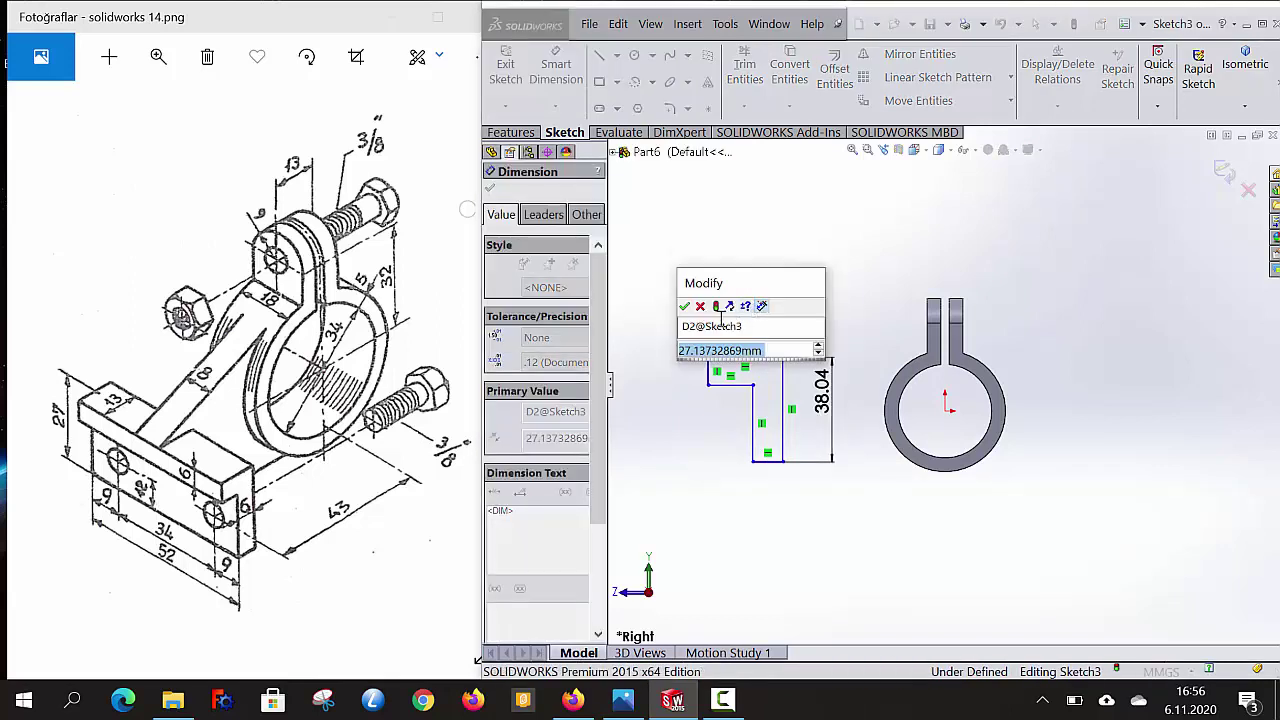
pyautogui.click(686, 306)
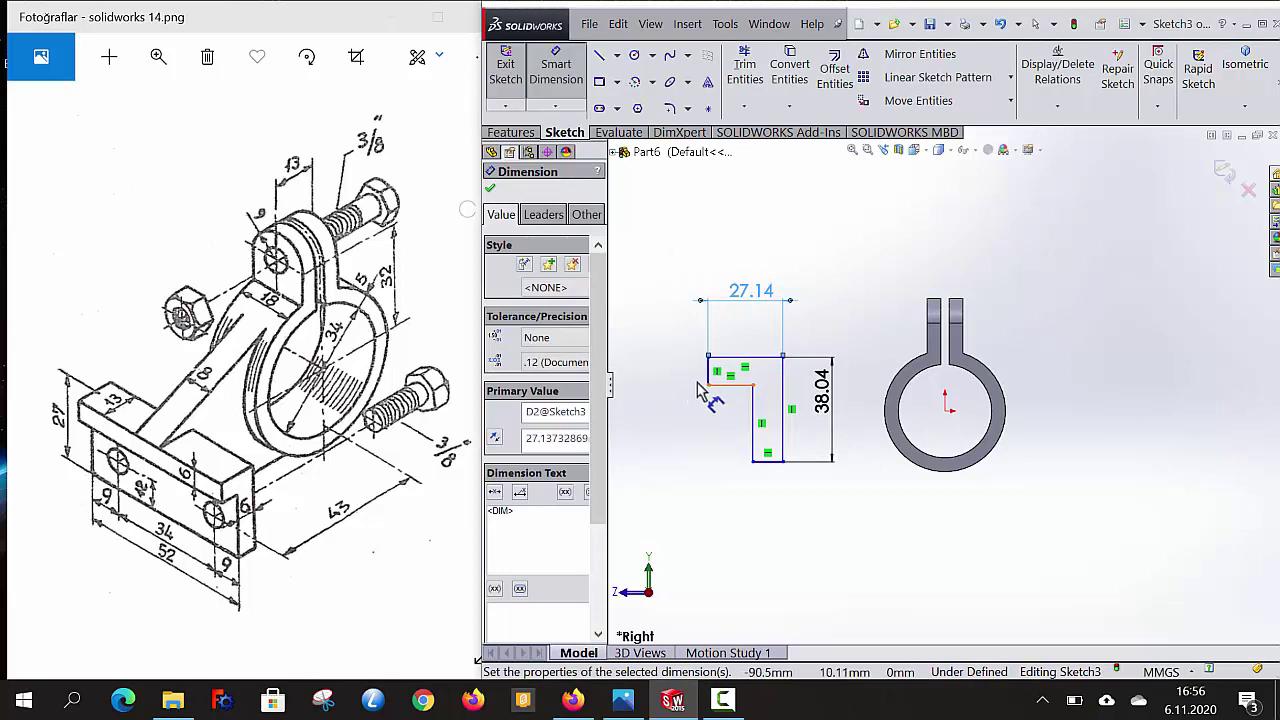
pyautogui.click(709, 374)
pyautogui.click(682, 388)
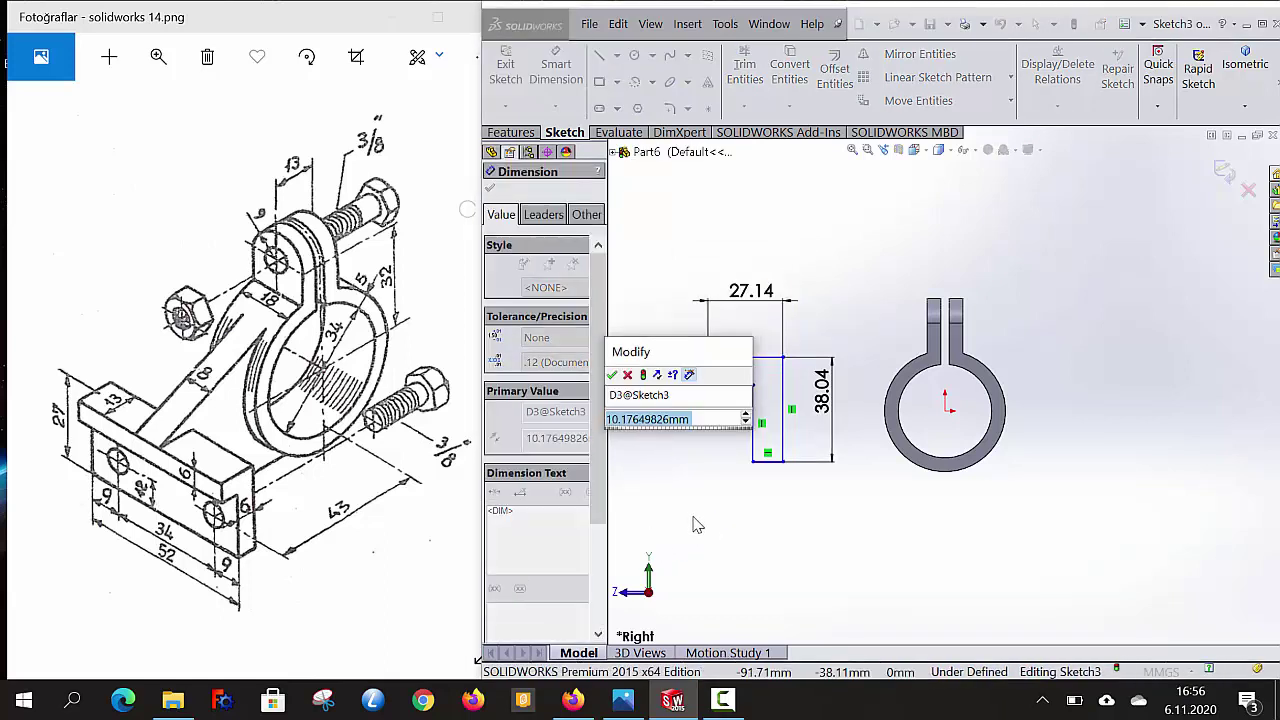
pyautogui.write('6')
pyautogui.press('Return')
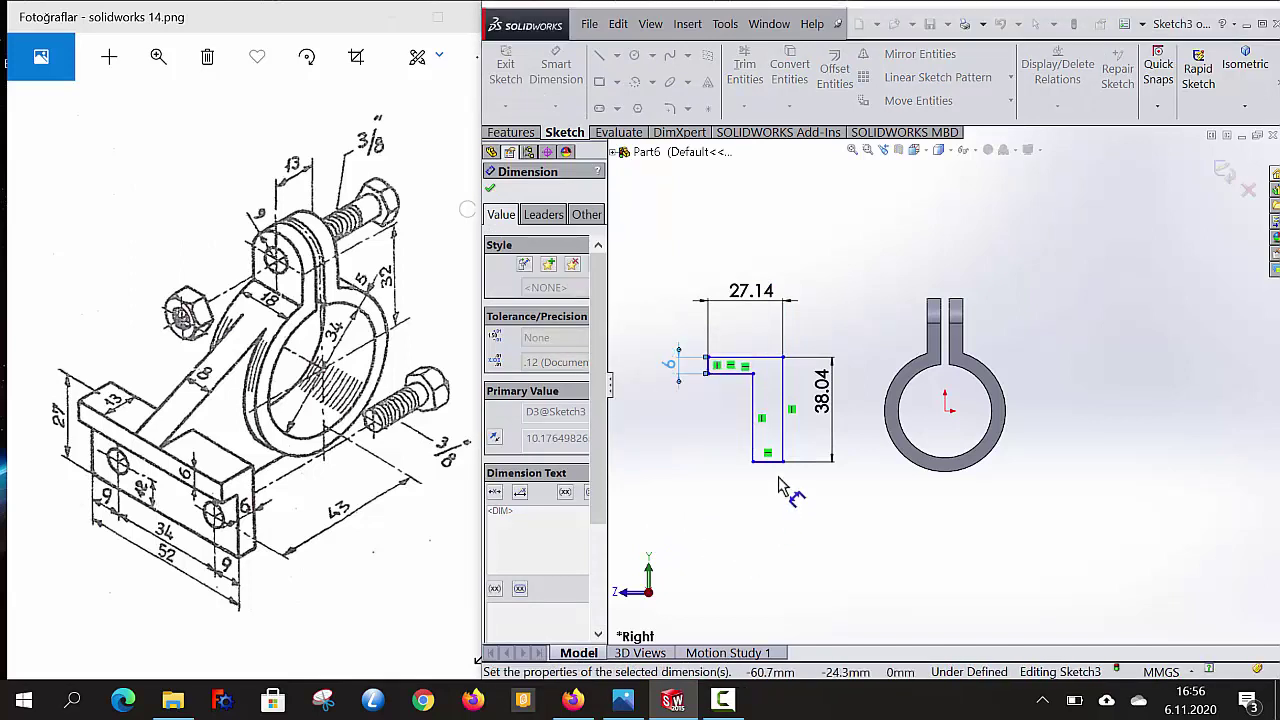
pyautogui.click(770, 461)
pyautogui.click(770, 528)
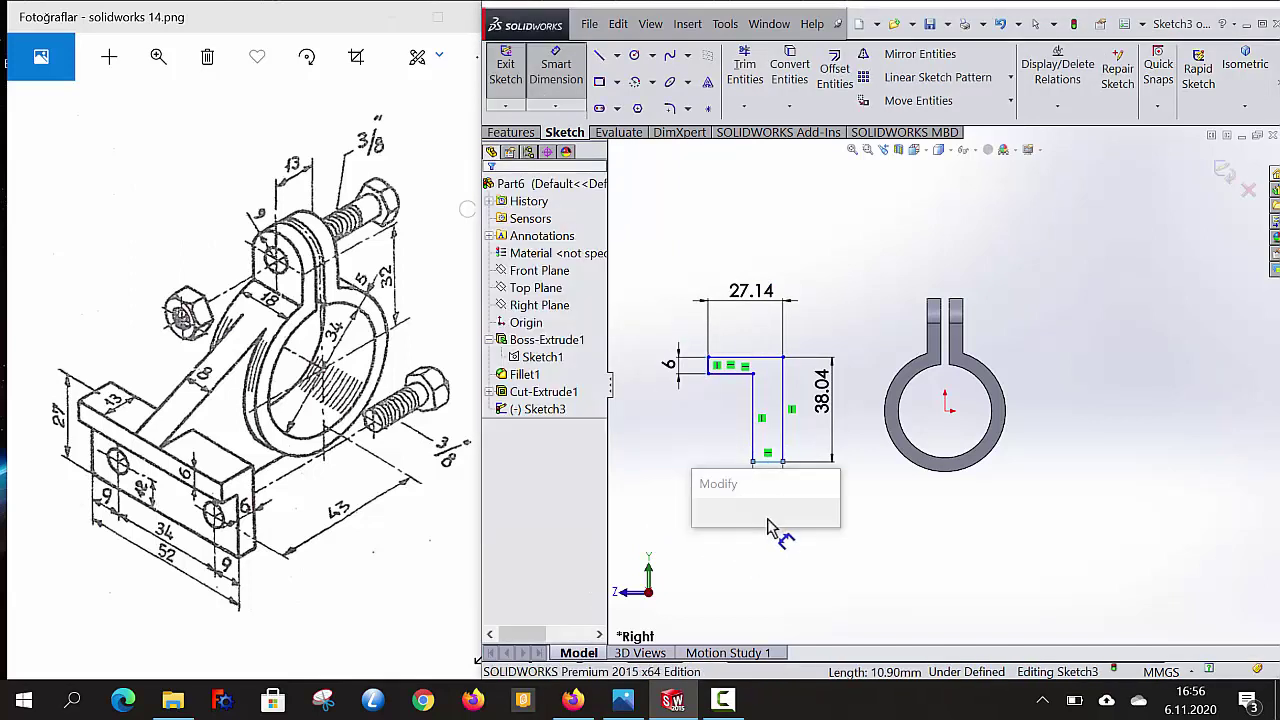
pyautogui.write('6')
pyautogui.press('Return')
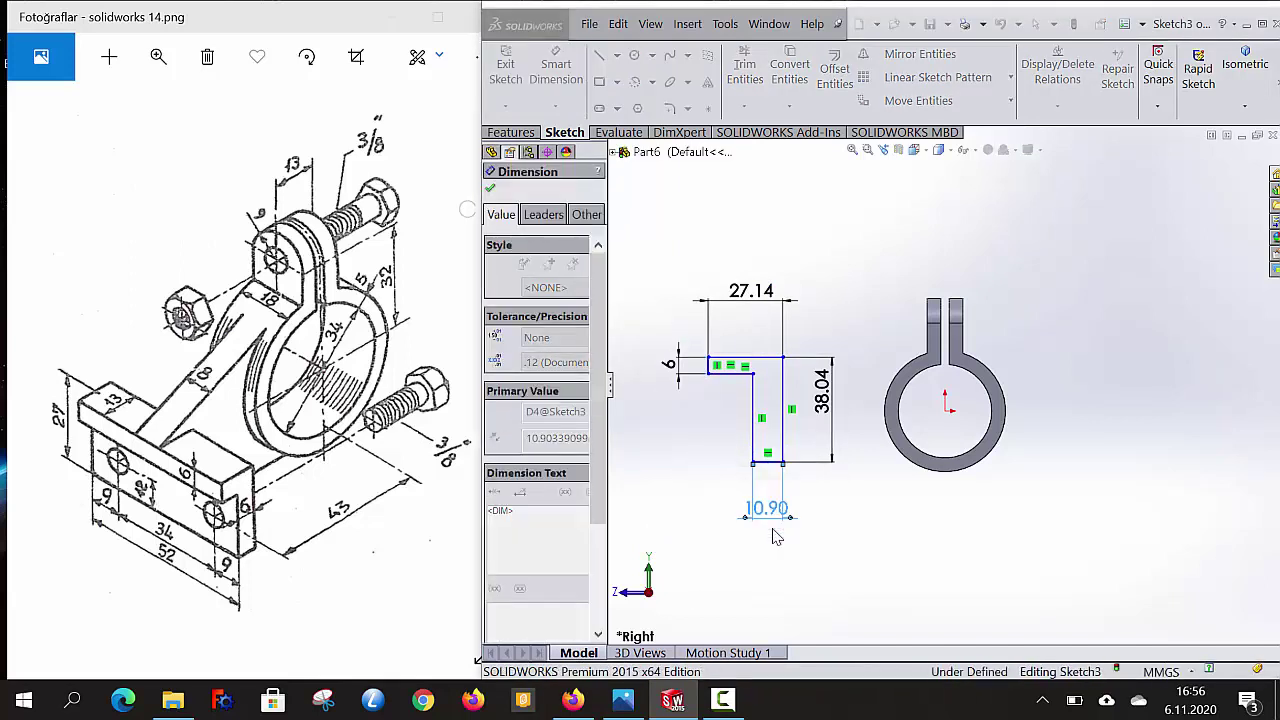
# - Change the top width to 13 and the overall height from 38.04 to 27
pyautogui.click(755, 292)
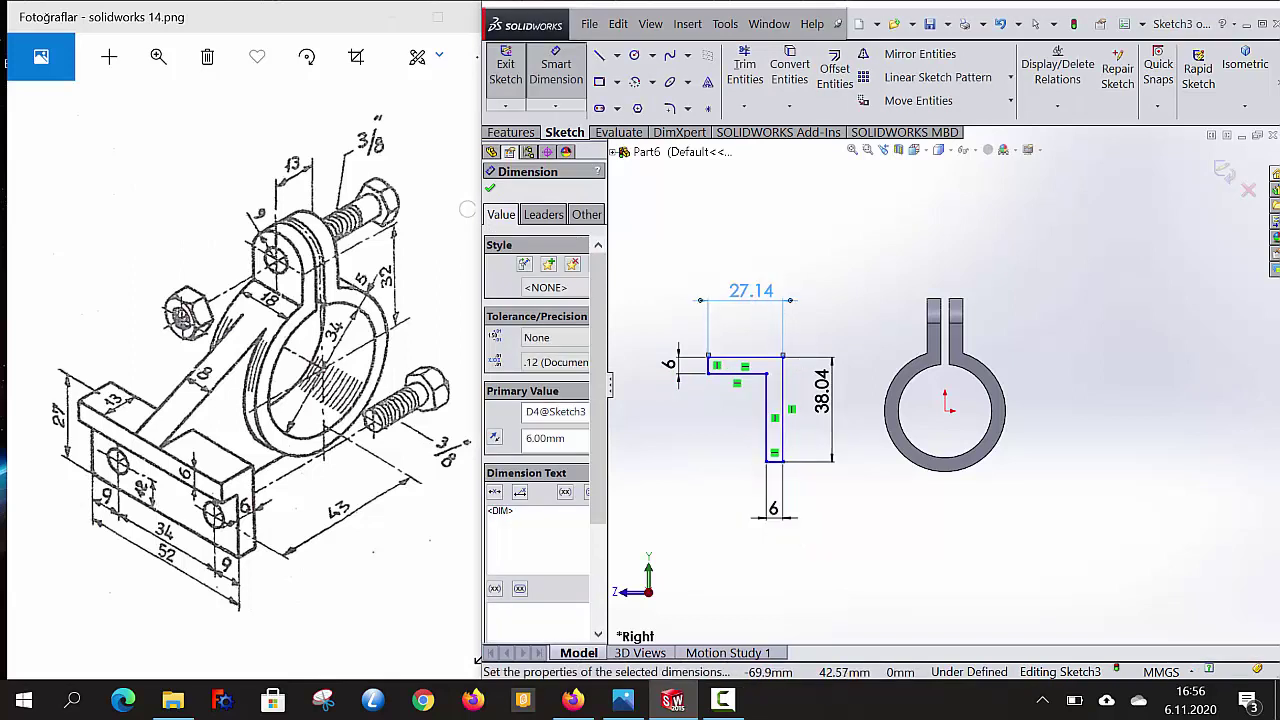
pyautogui.click(752, 292)
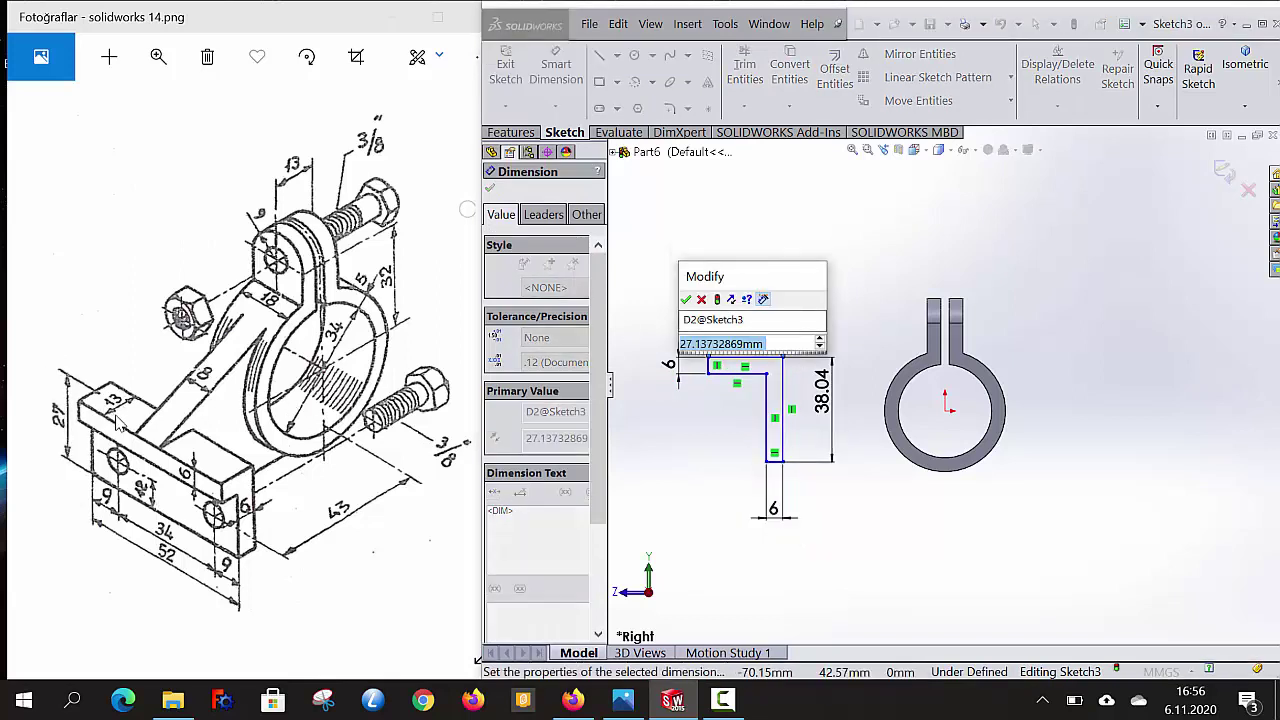
pyautogui.write('13')
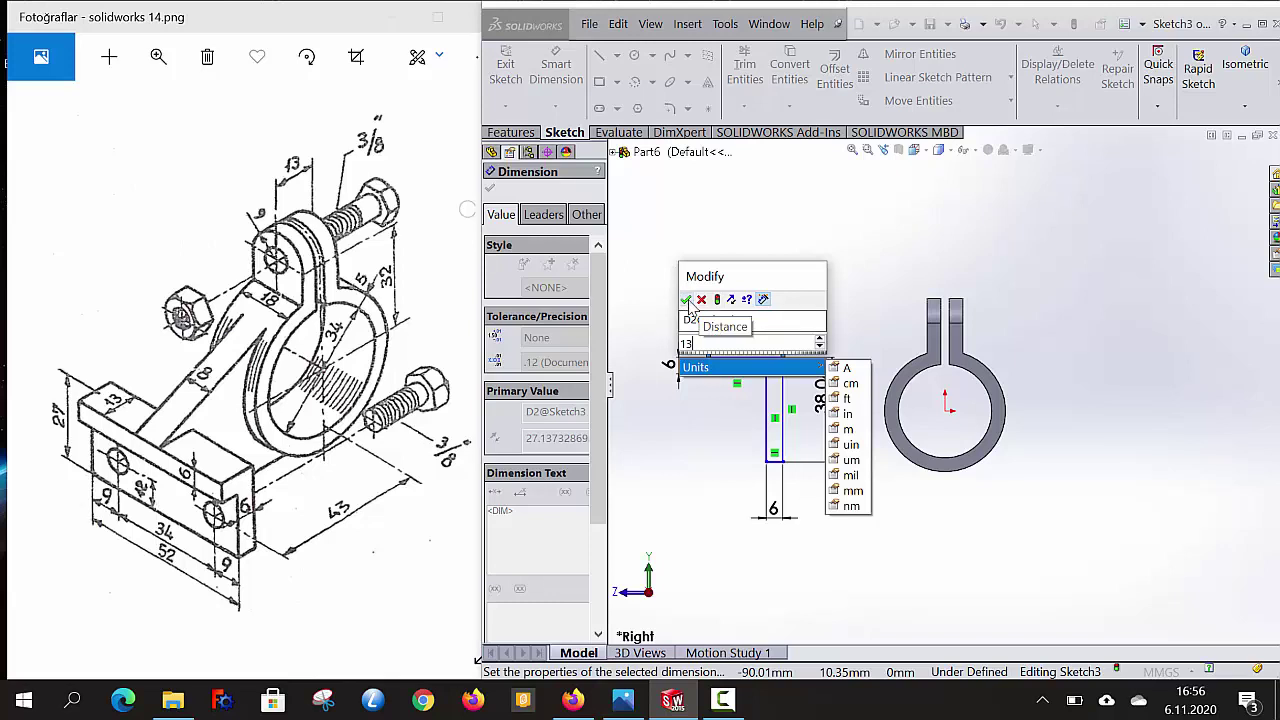
pyautogui.click(686, 300)
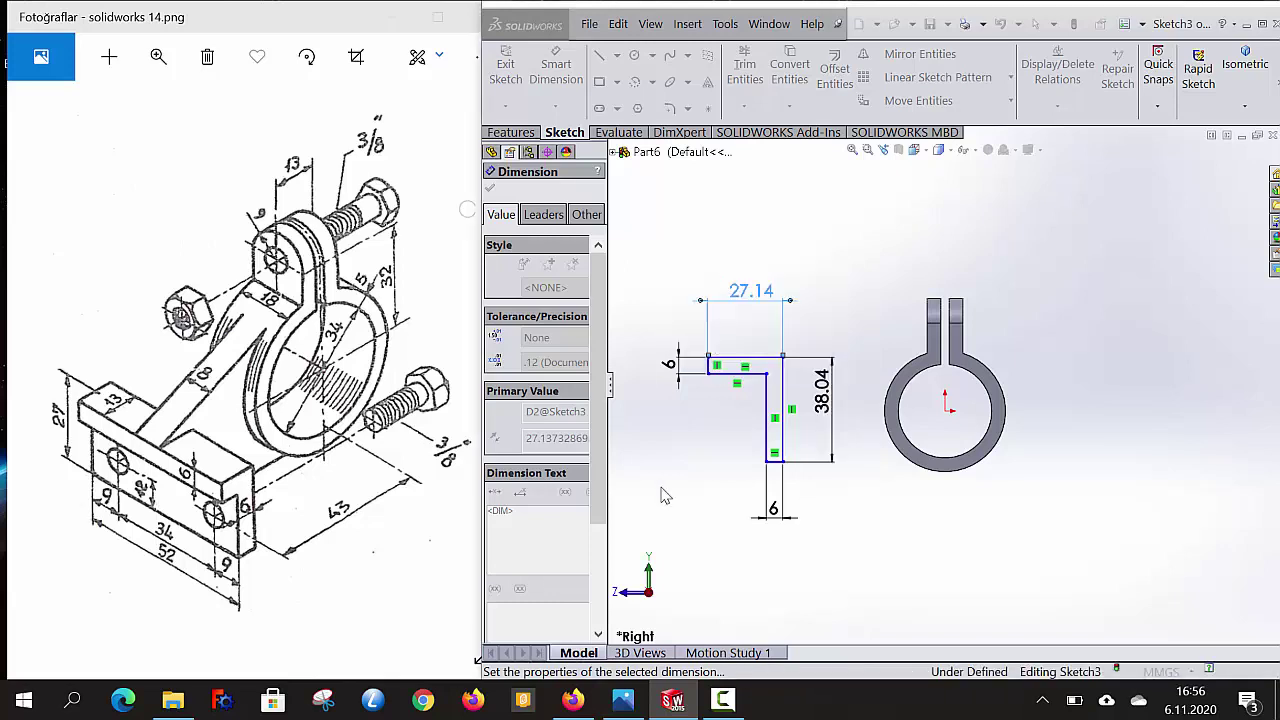
pyautogui.click(816, 405)
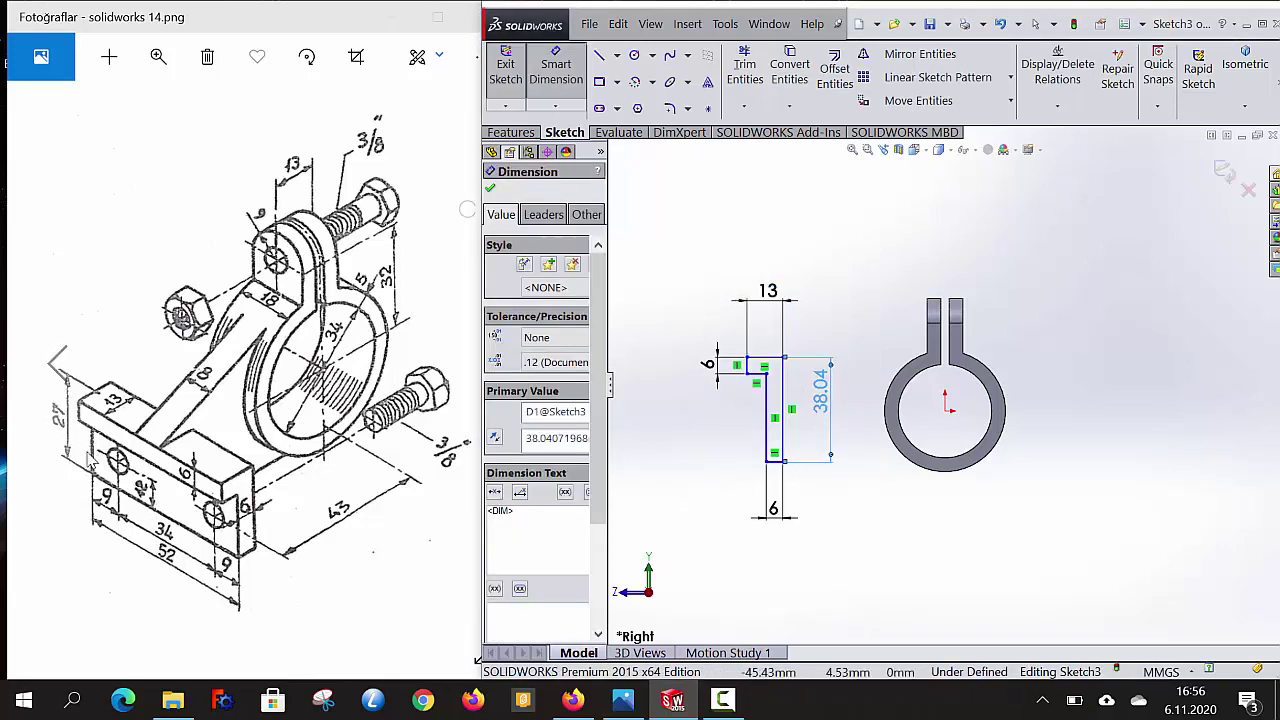
pyautogui.doubleClick(821, 392)
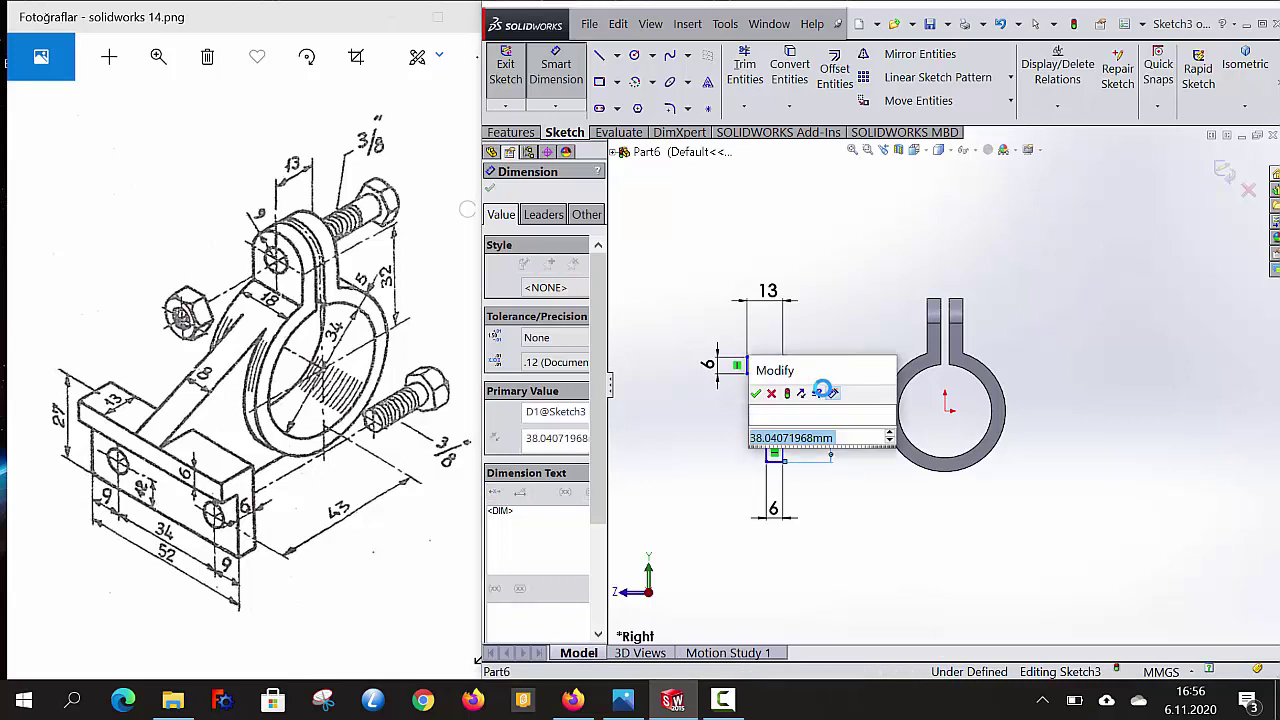
pyautogui.write('27')
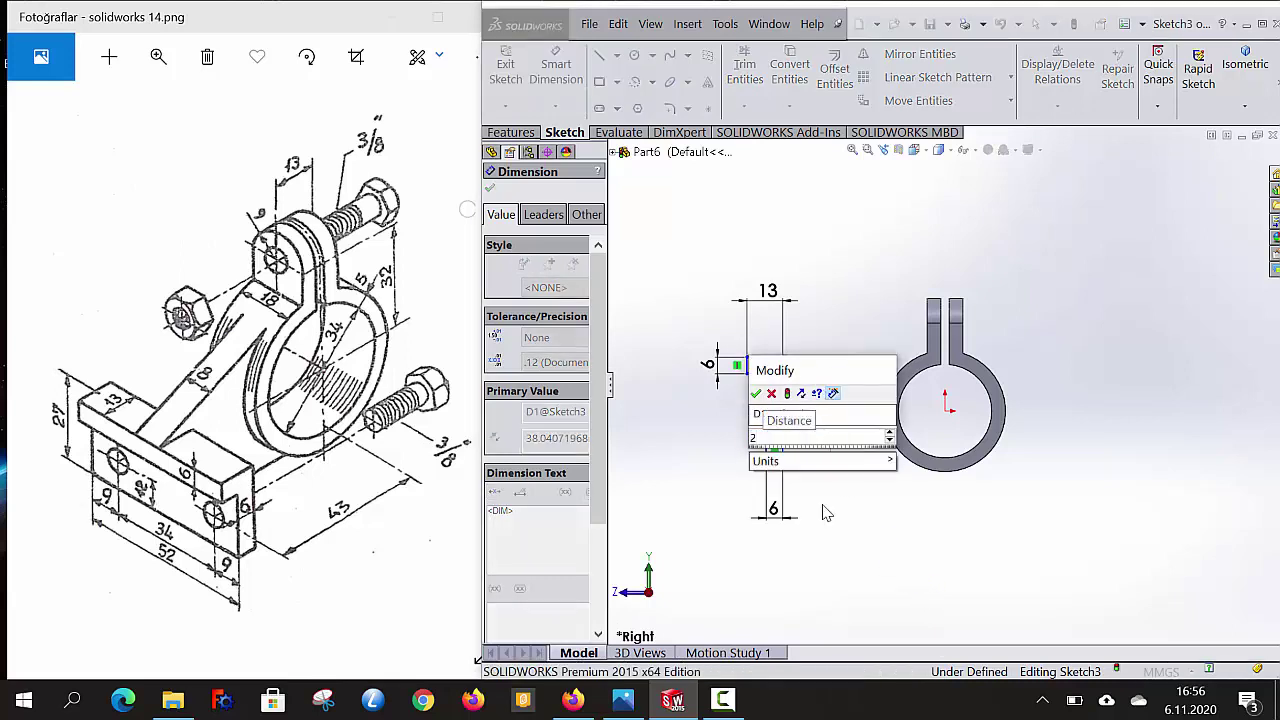
pyautogui.click(757, 394)
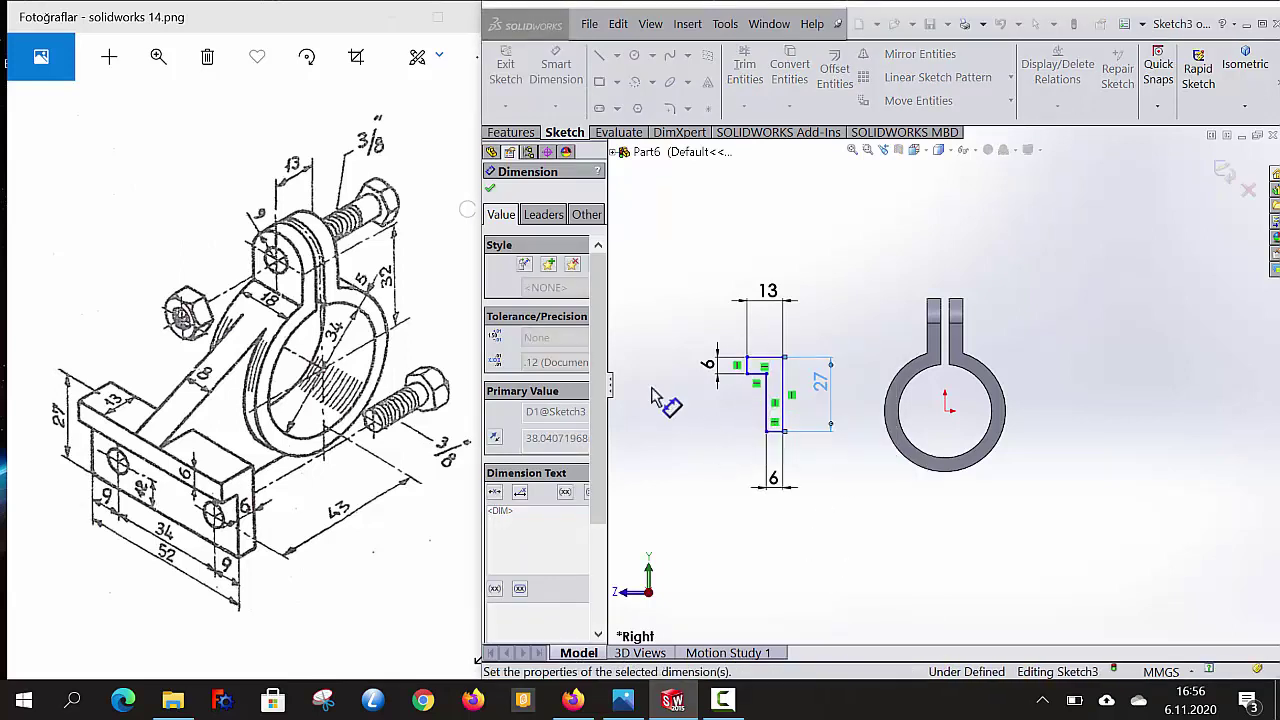
pyautogui.click(488, 185)
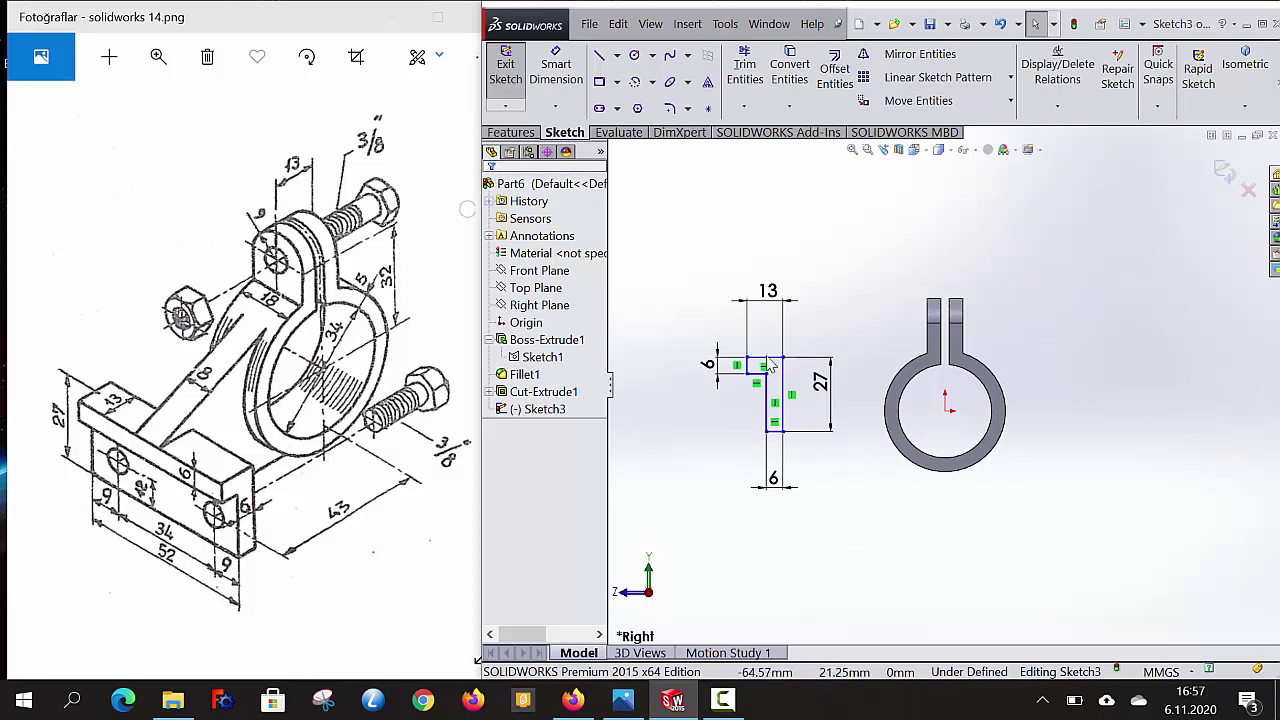
# - Drag the L profile down into position
pyautogui.moveTo(758, 405)
pyautogui.mouseDown()
pyautogui.moveTo(758, 418)
pyautogui.moveTo(762, 393)
pyautogui.mouseUp()
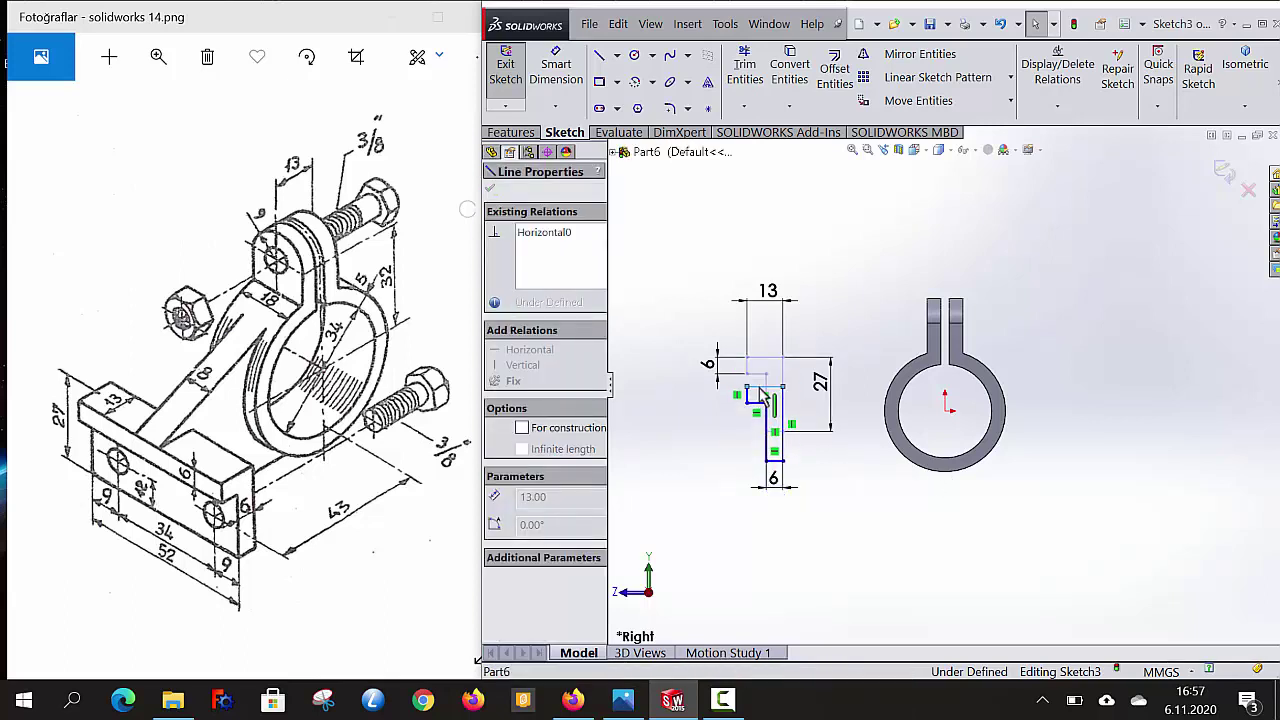
pyautogui.click(950, 528)
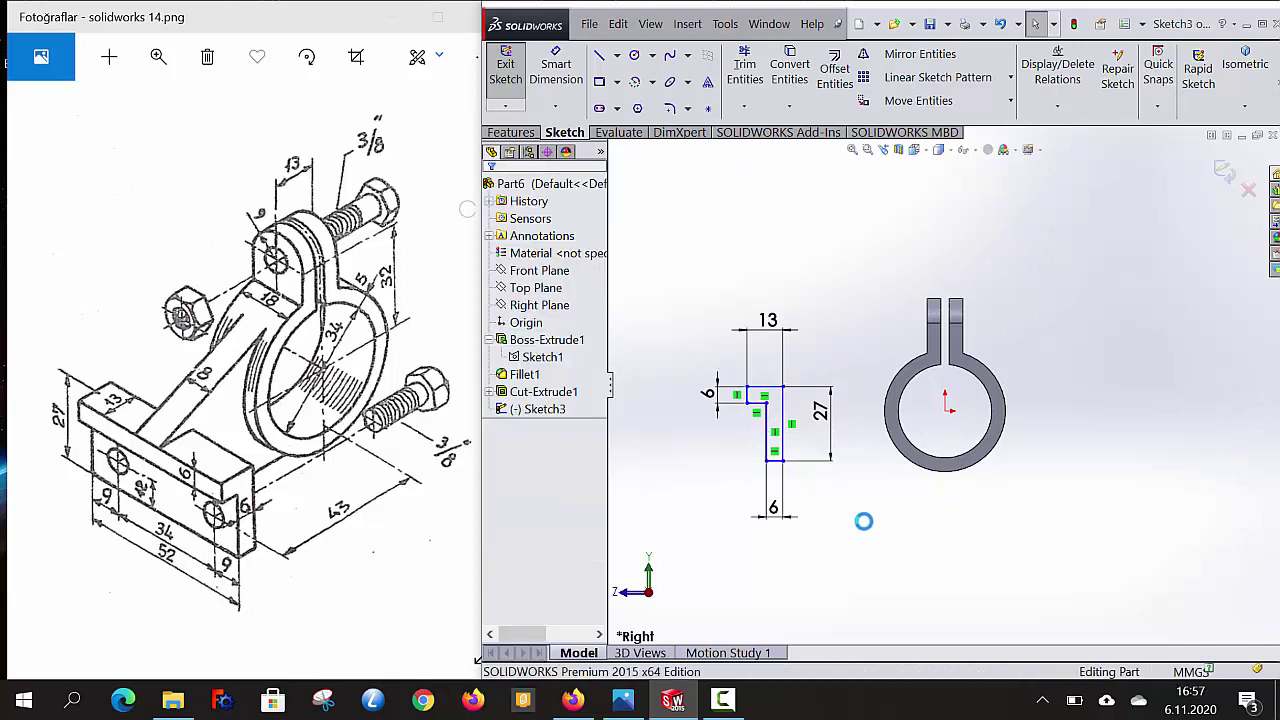
pyautogui.hotkey('ctrl', 'b')
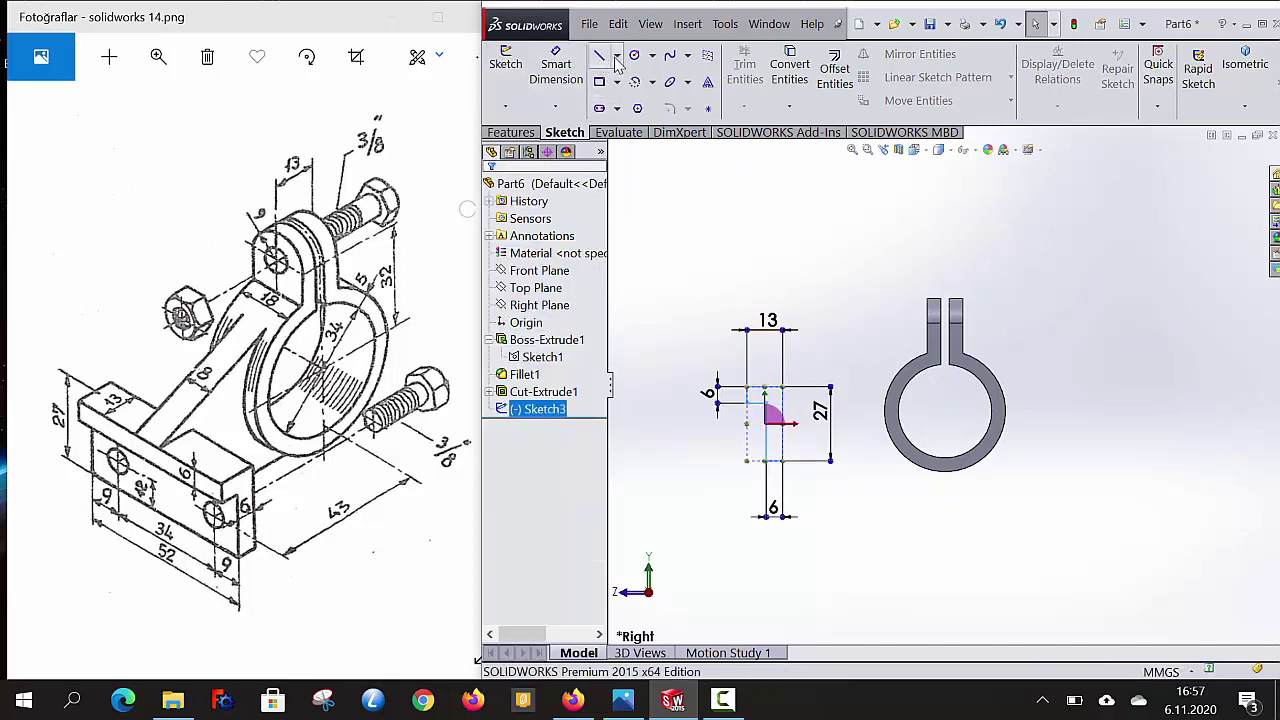
# - Draw a horizontal centerline leftward from the ring's bottom toward the profile
pyautogui.click(617, 56)
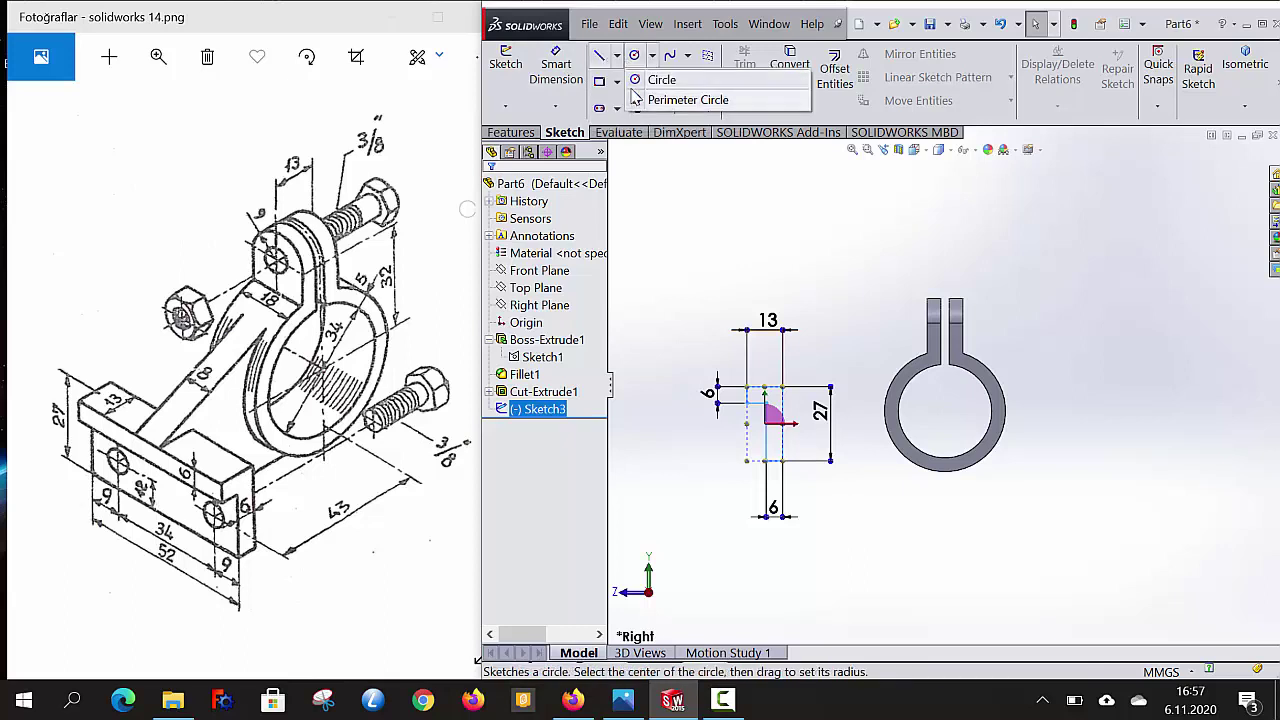
pyautogui.click(617, 56)
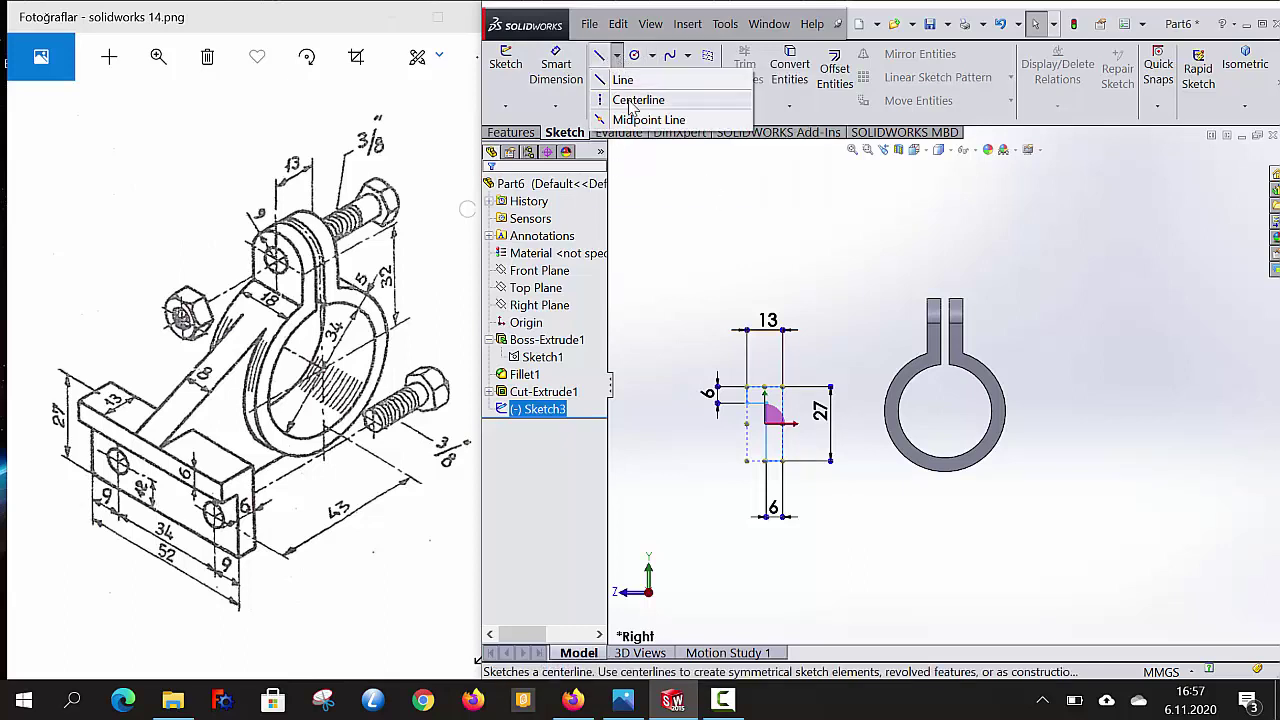
pyautogui.click(640, 97)
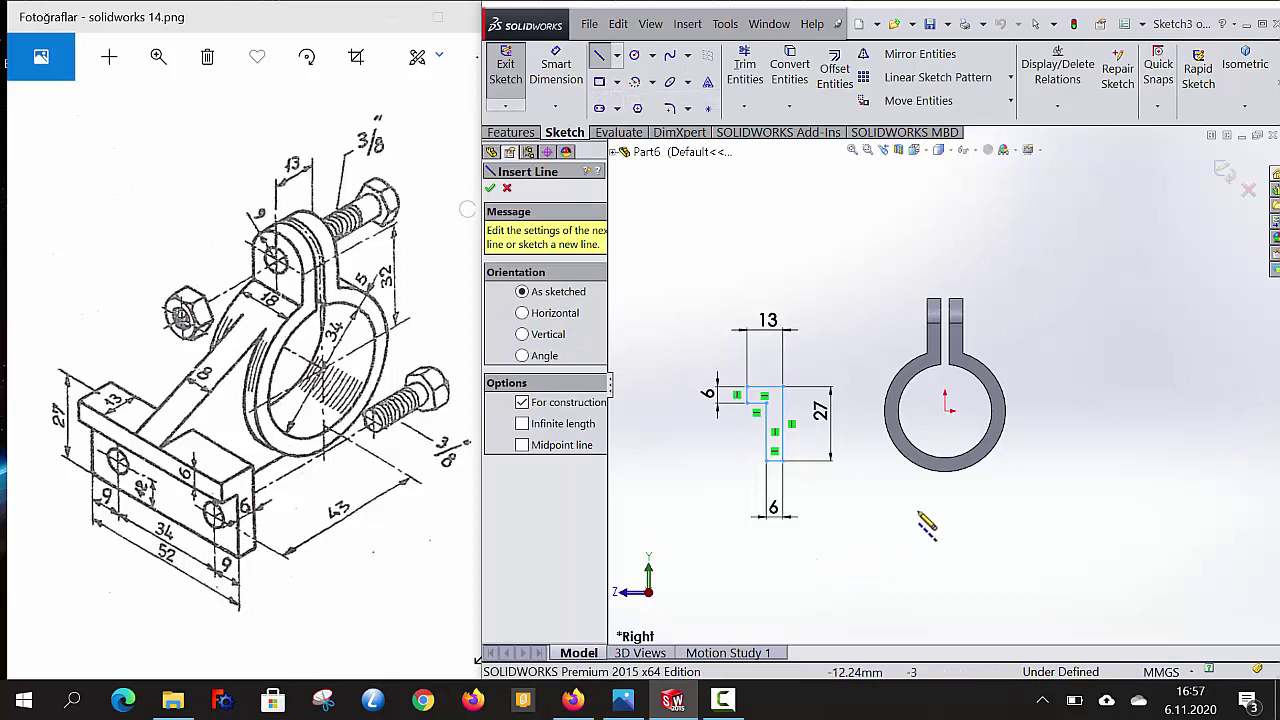
pyautogui.click(944, 471)
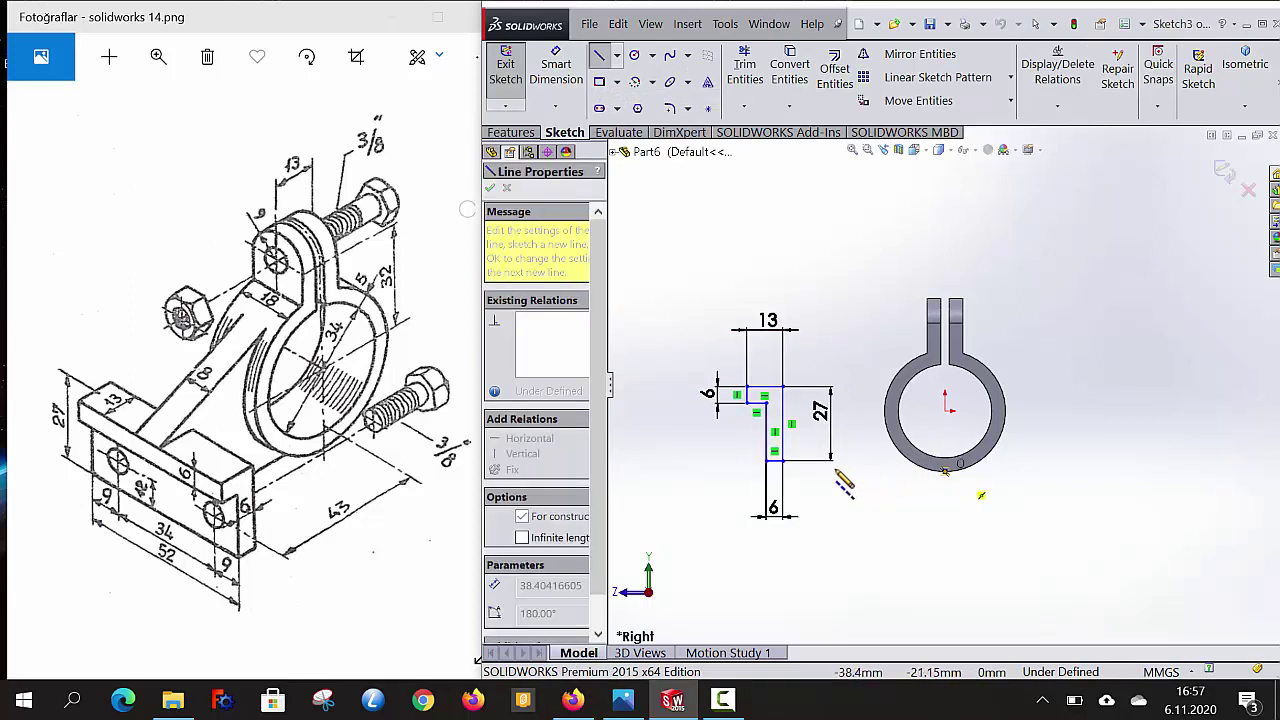
pyautogui.click(796, 471)
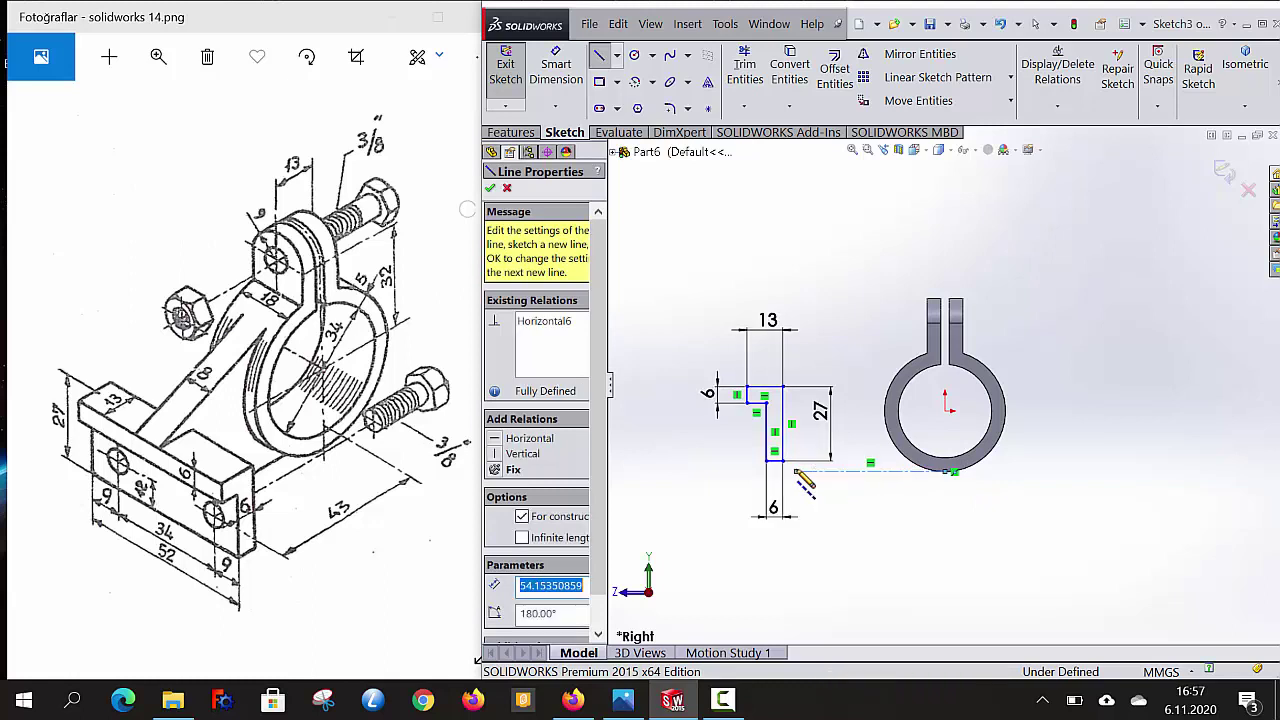
pyautogui.press('Escape')
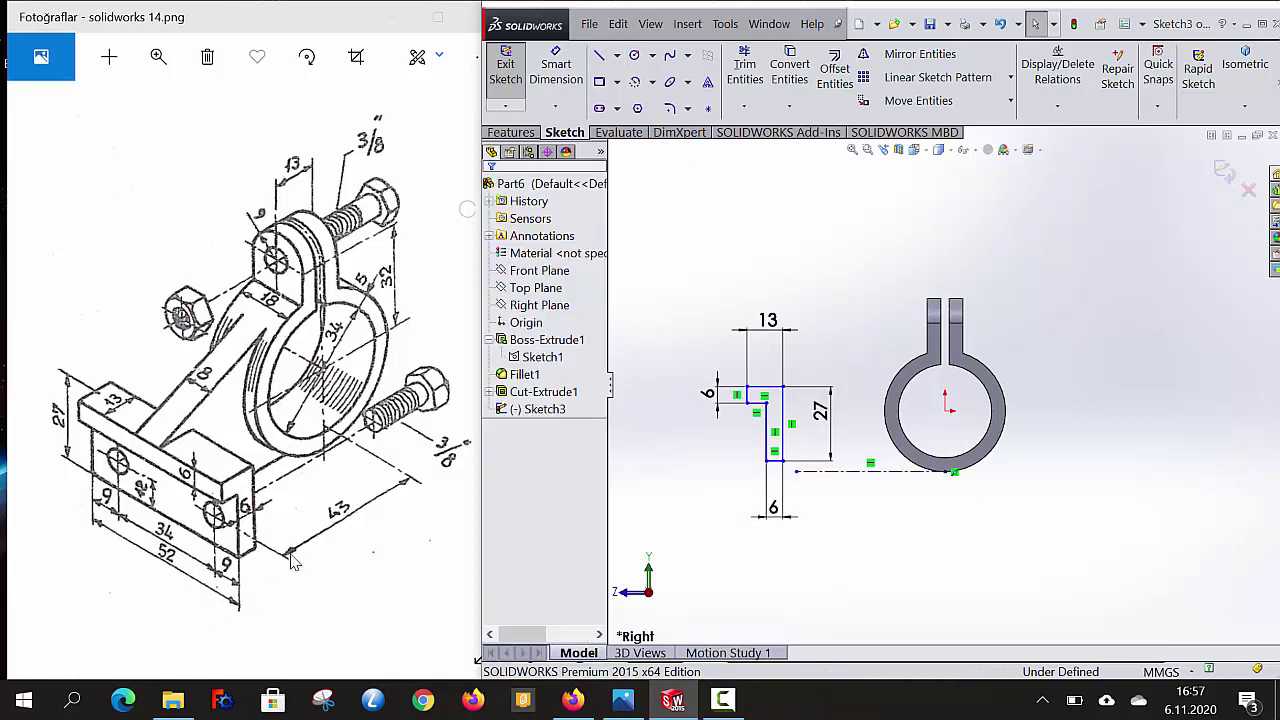
# - Dimension the centerline length as 43 mm
pyautogui.press('d')
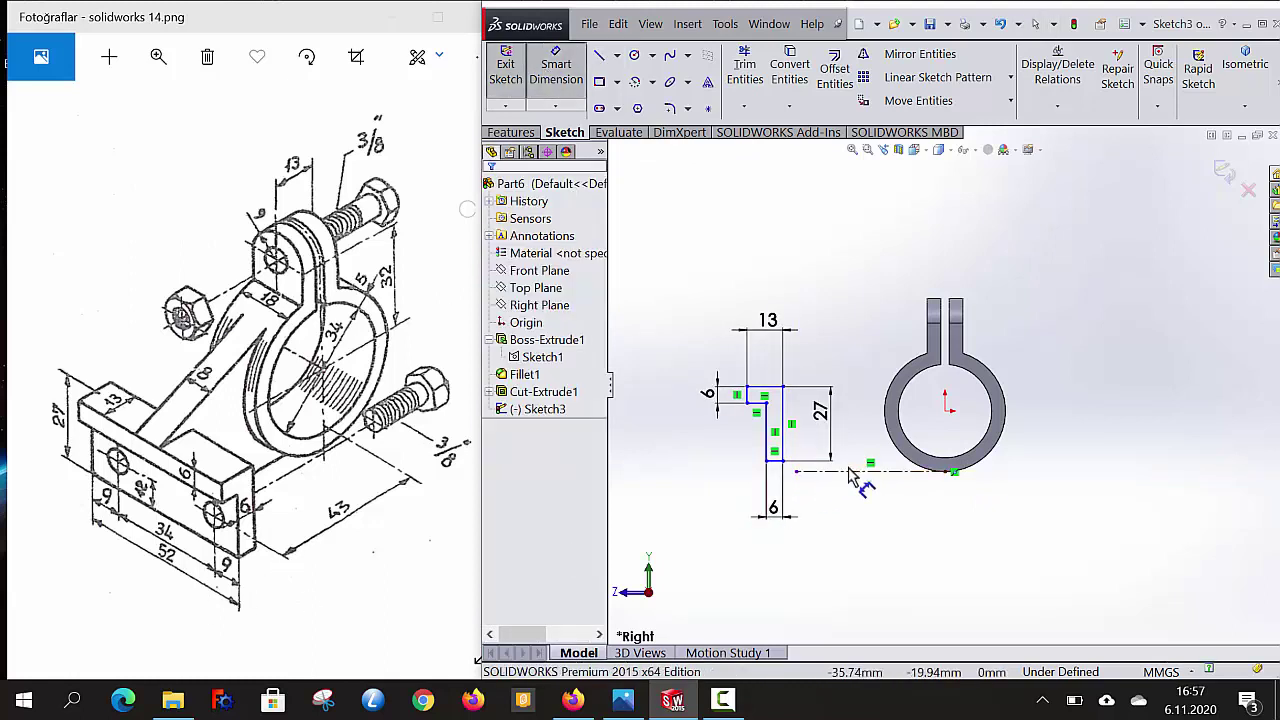
pyautogui.click(851, 476)
pyautogui.click(872, 565)
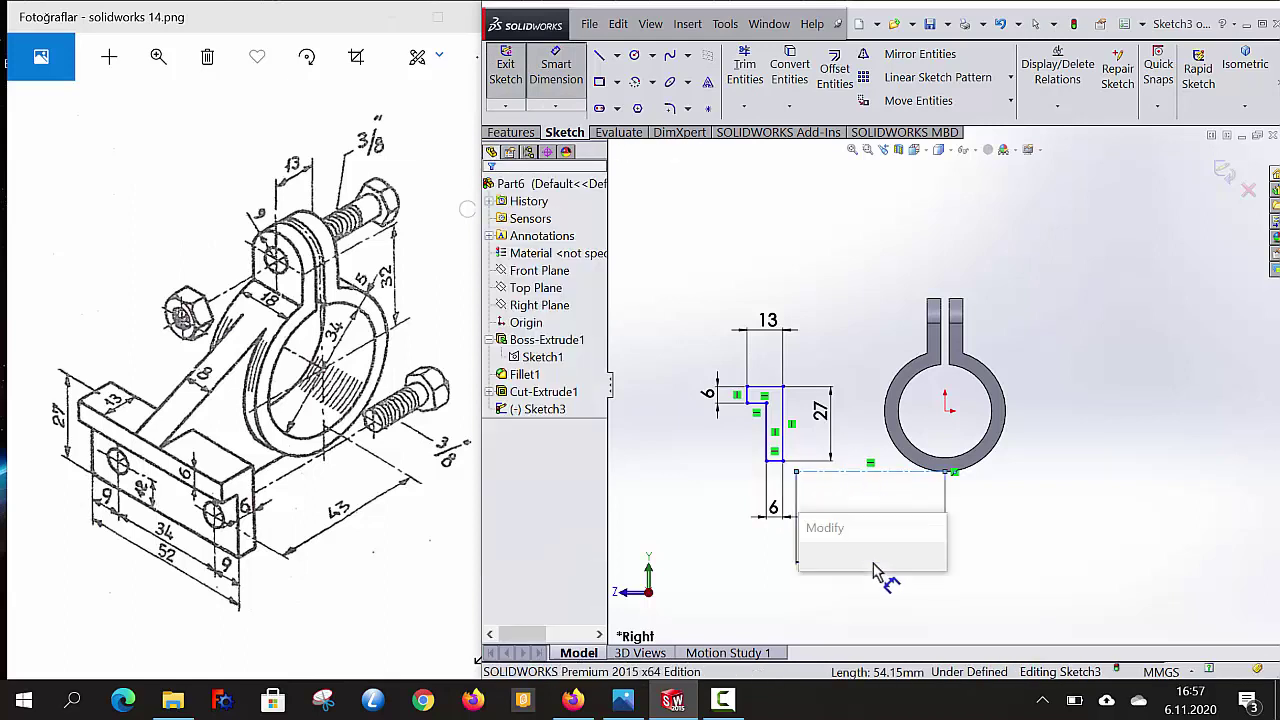
pyautogui.write('43')
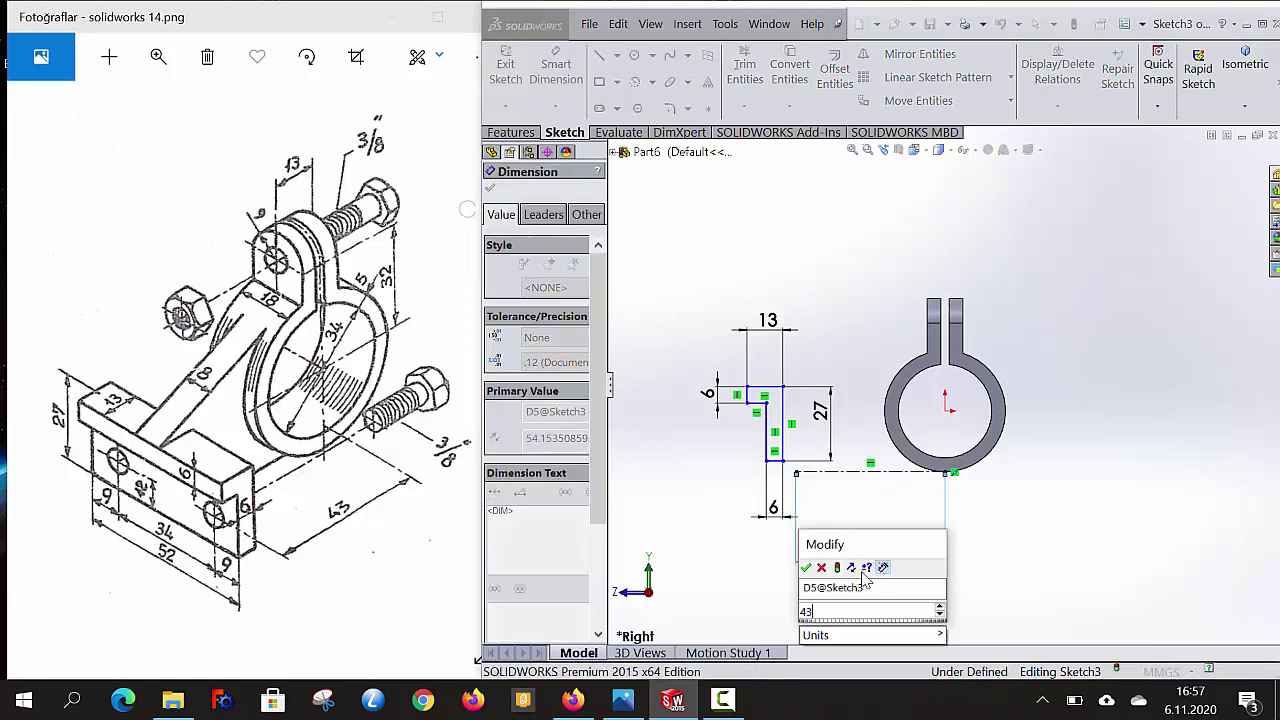
pyautogui.press('Return')
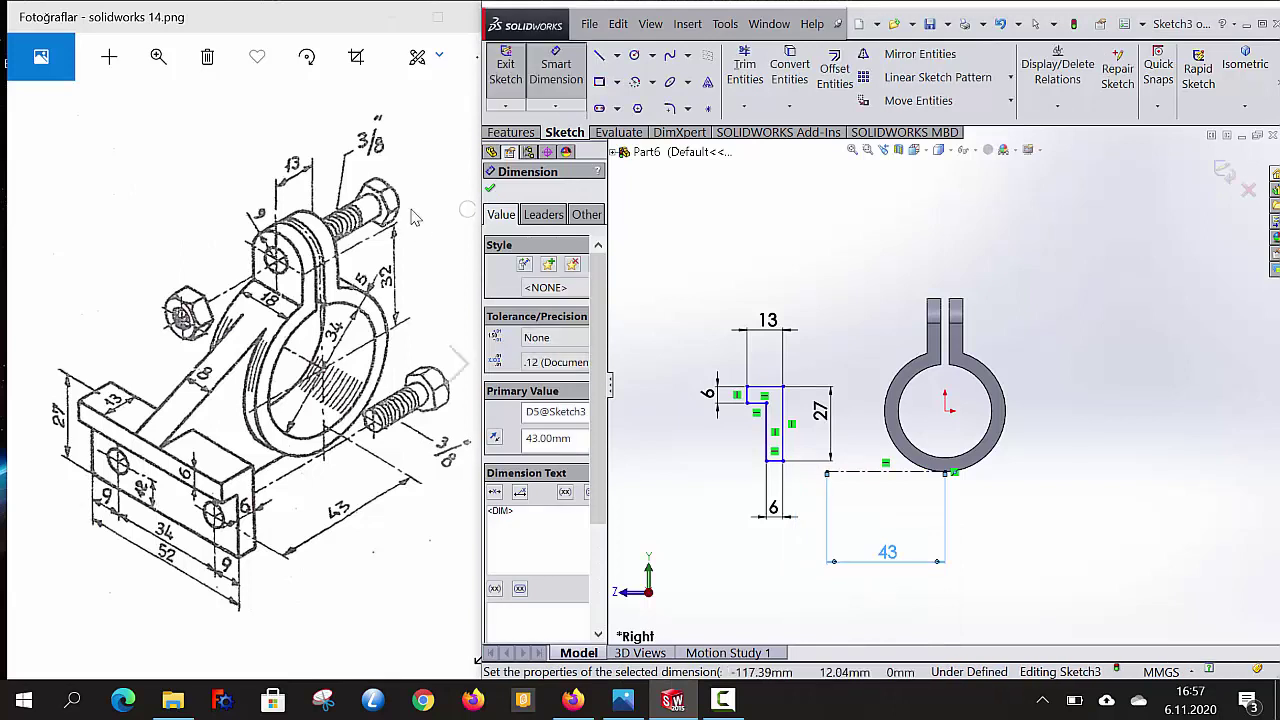
pyautogui.click(490, 188)
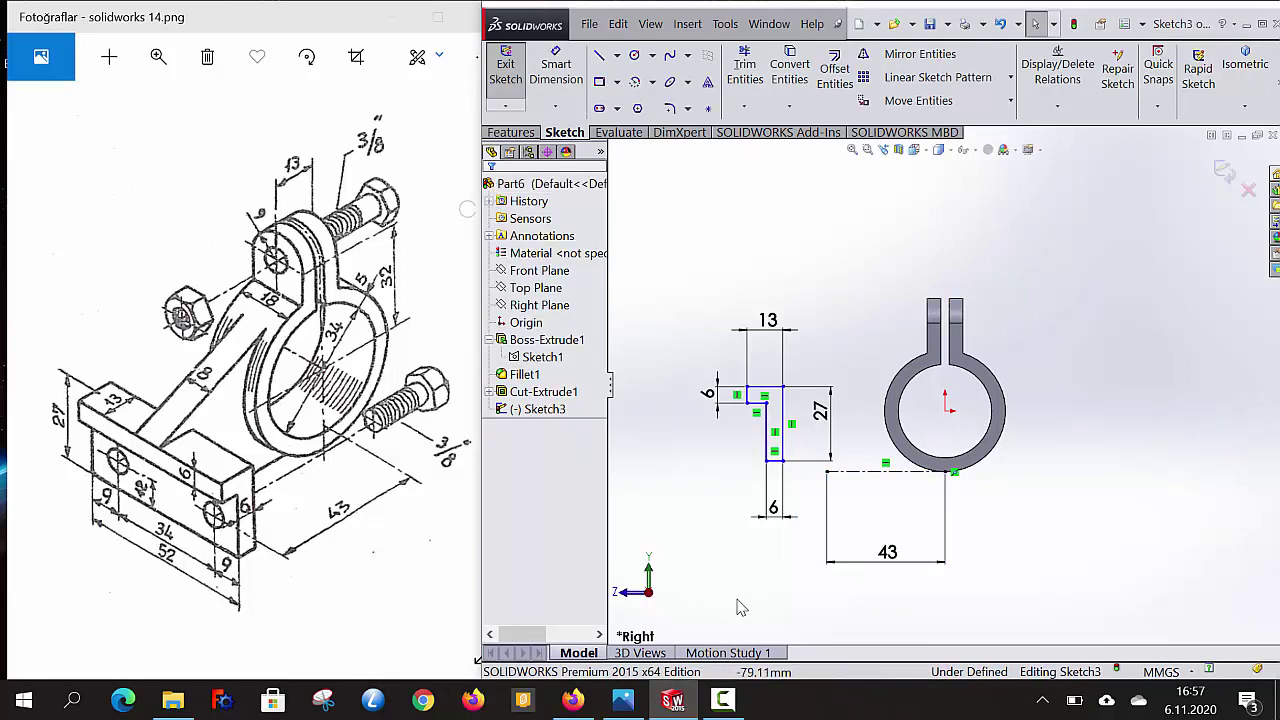
# - Merge the profile's bottom corner onto the centerline's left endpoint and exit the sketch
pyautogui.click(828, 474)
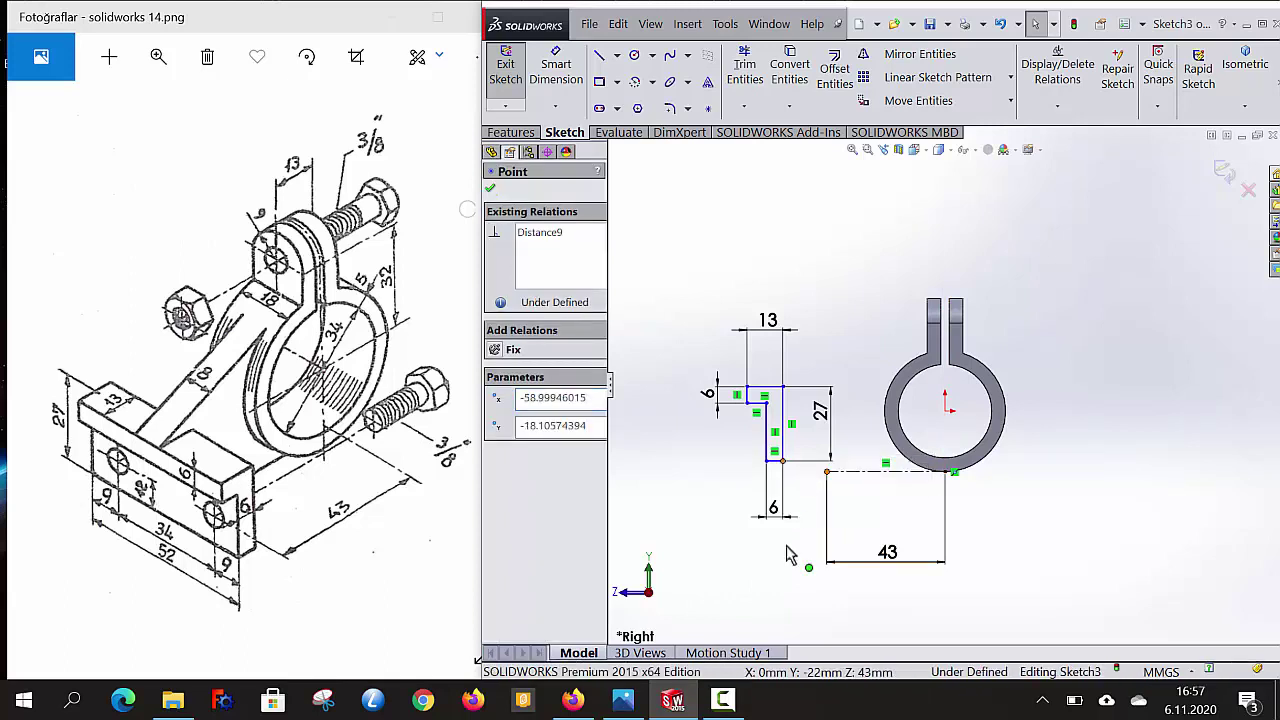
pyautogui.keyDown('ctrl'); pyautogui.click(783, 461); pyautogui.keyUp('ctrl')
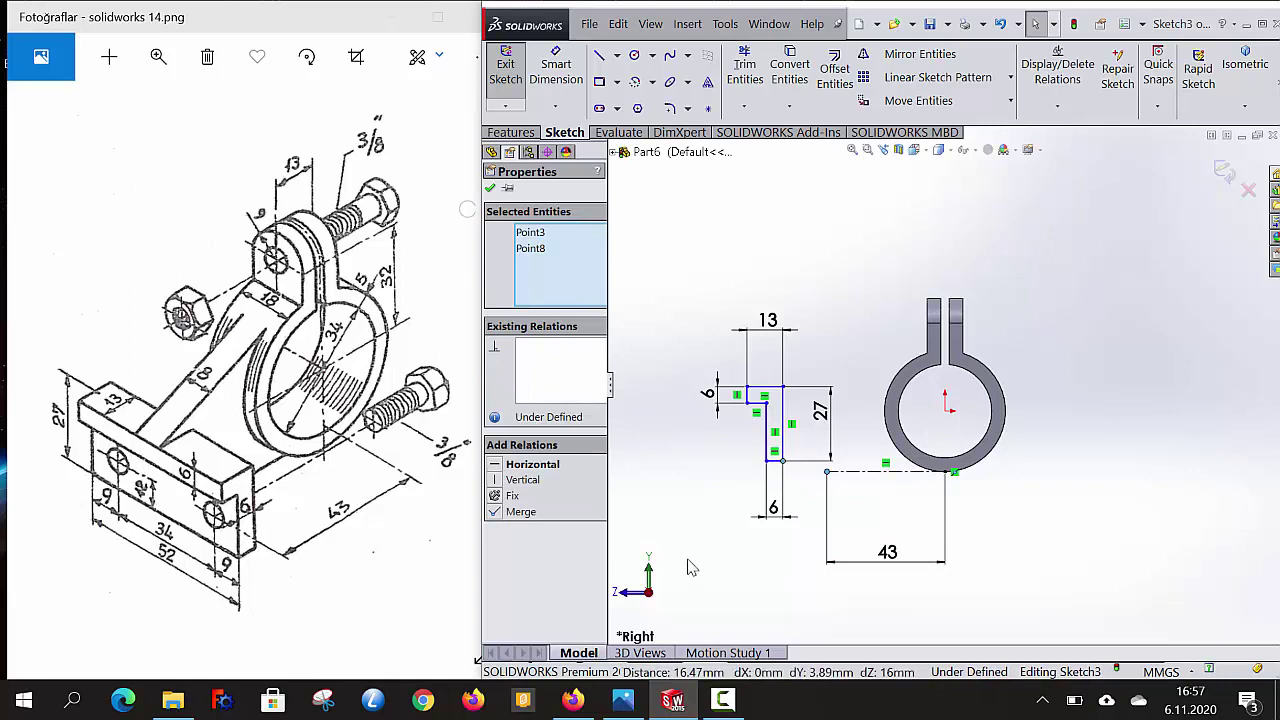
pyautogui.click(494, 512)
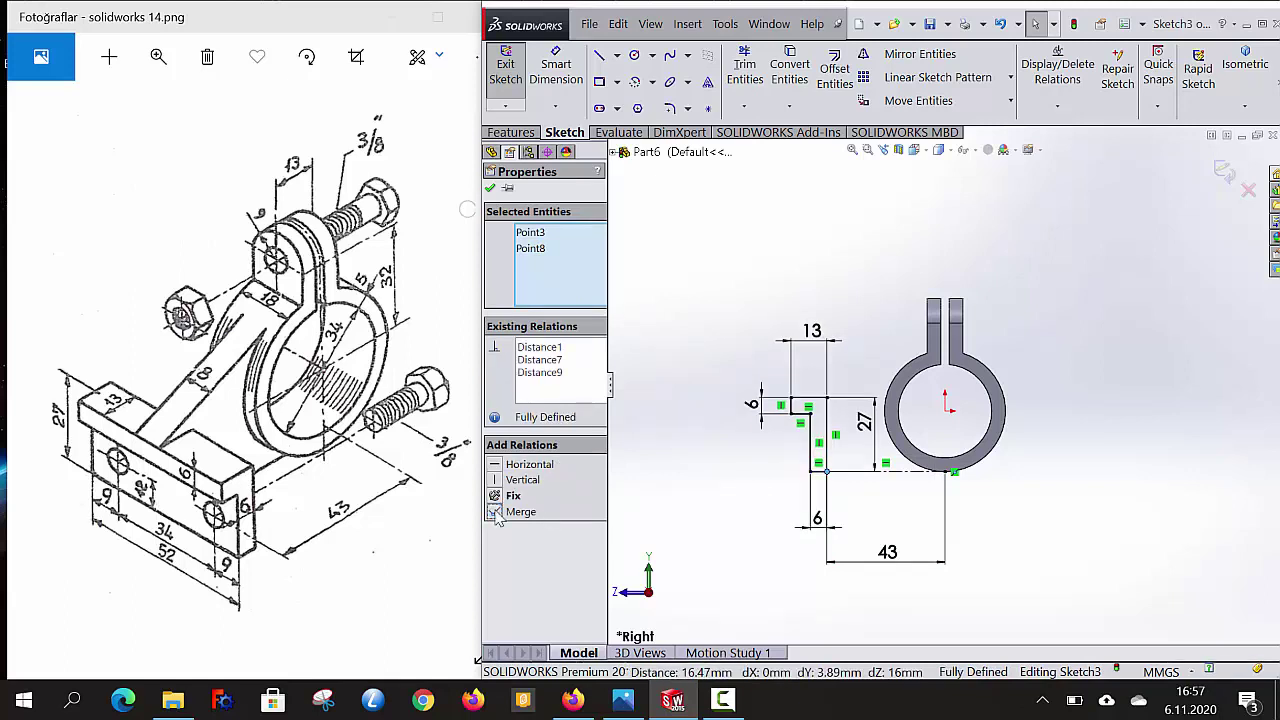
pyautogui.click(489, 189)
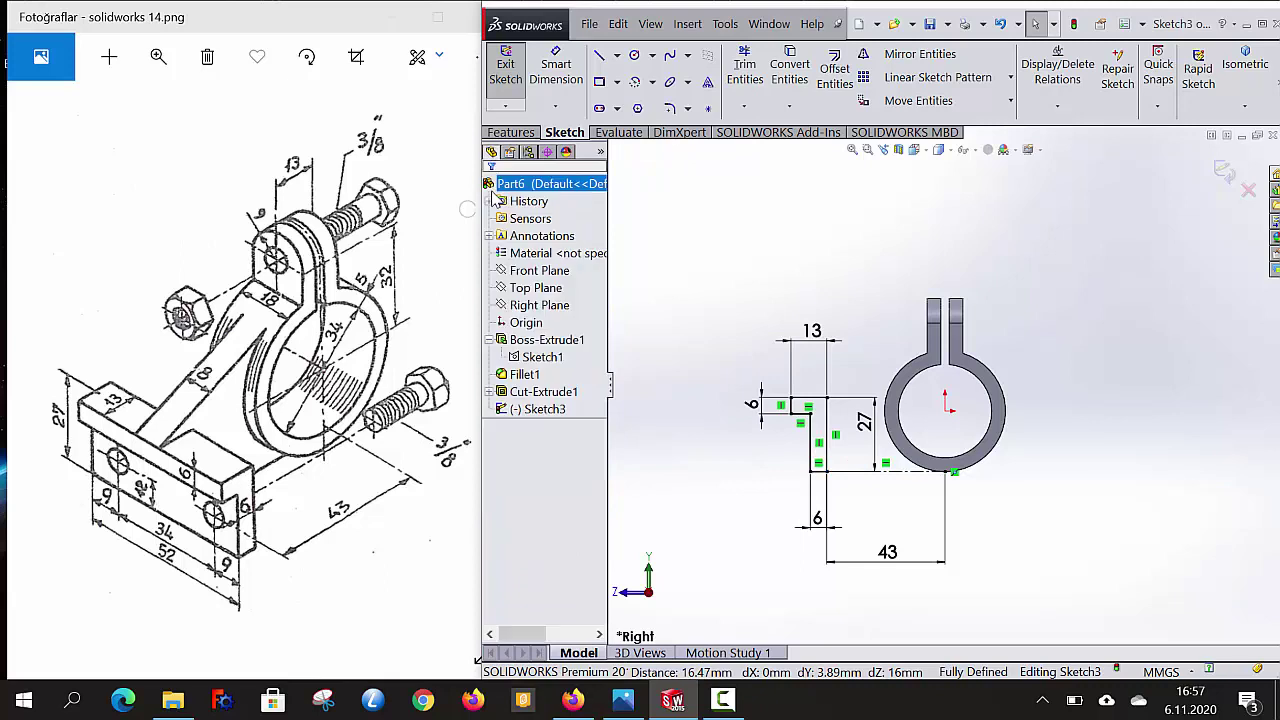
pyautogui.hotkey('ctrl', 'b')
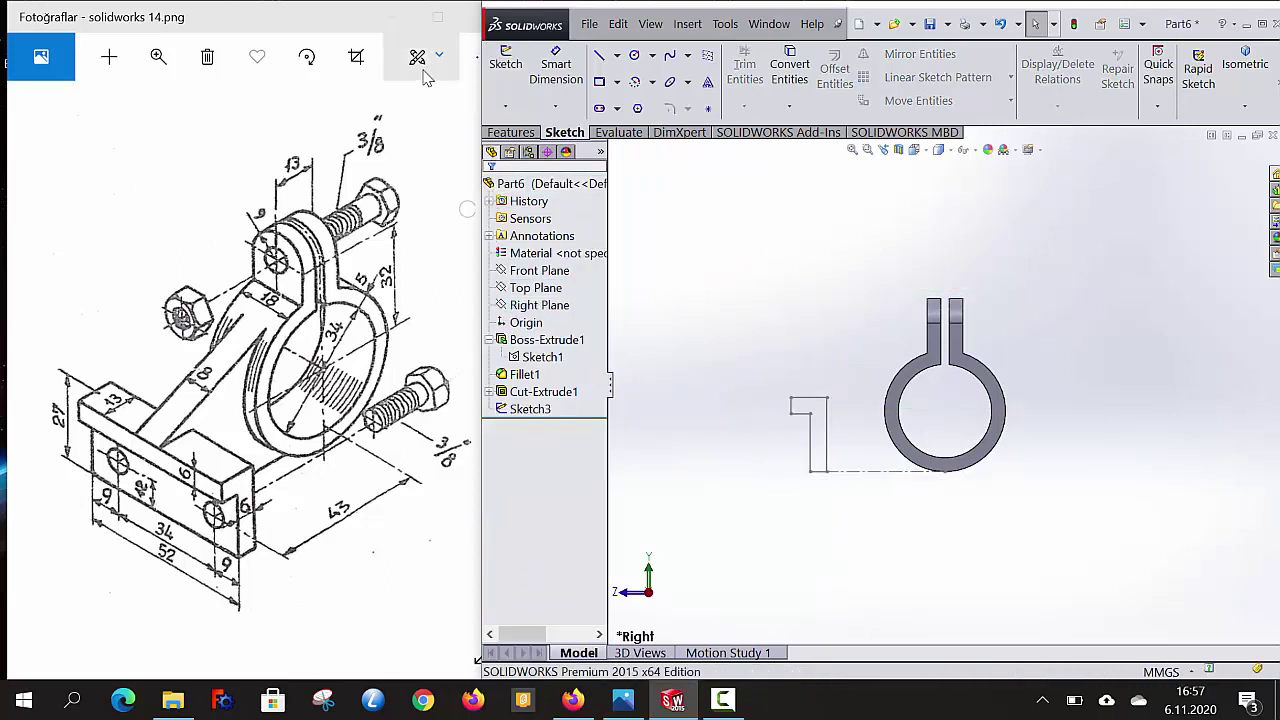
# - Extrude the L-shaped Sketch3 52 mm Mid Plane into the base bar
pyautogui.click(1245, 68)
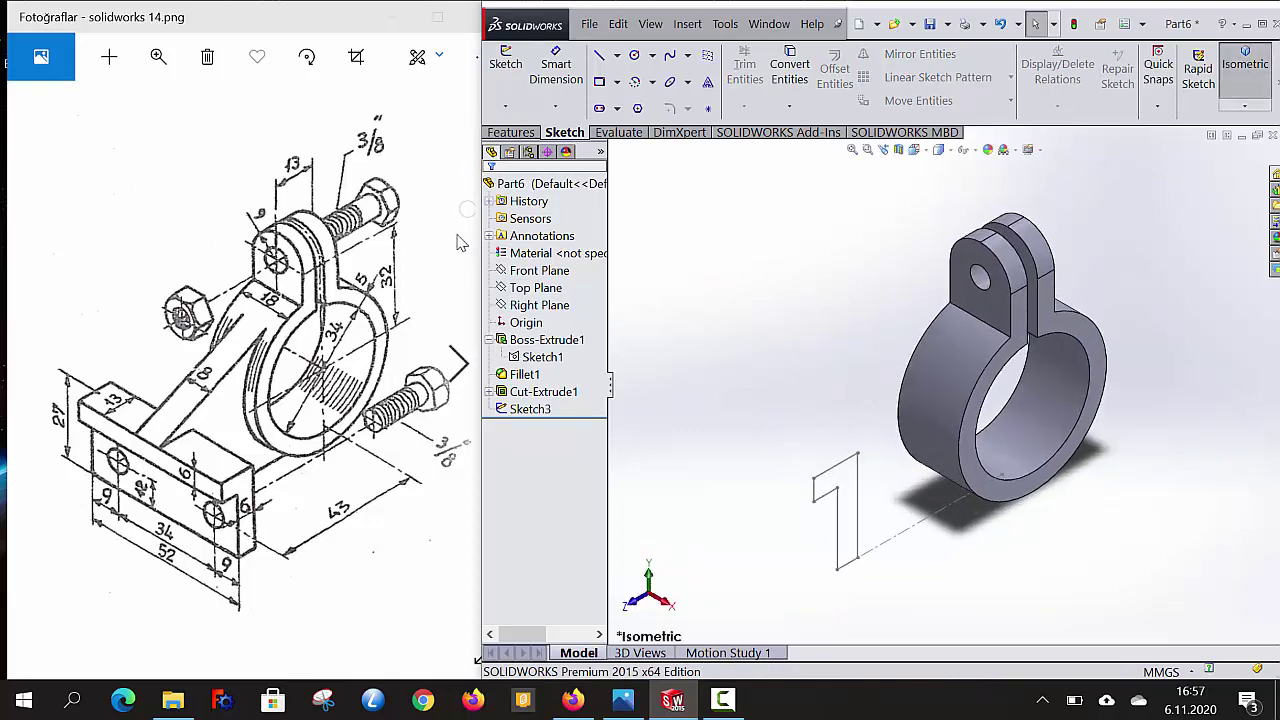
pyautogui.click(511, 132)
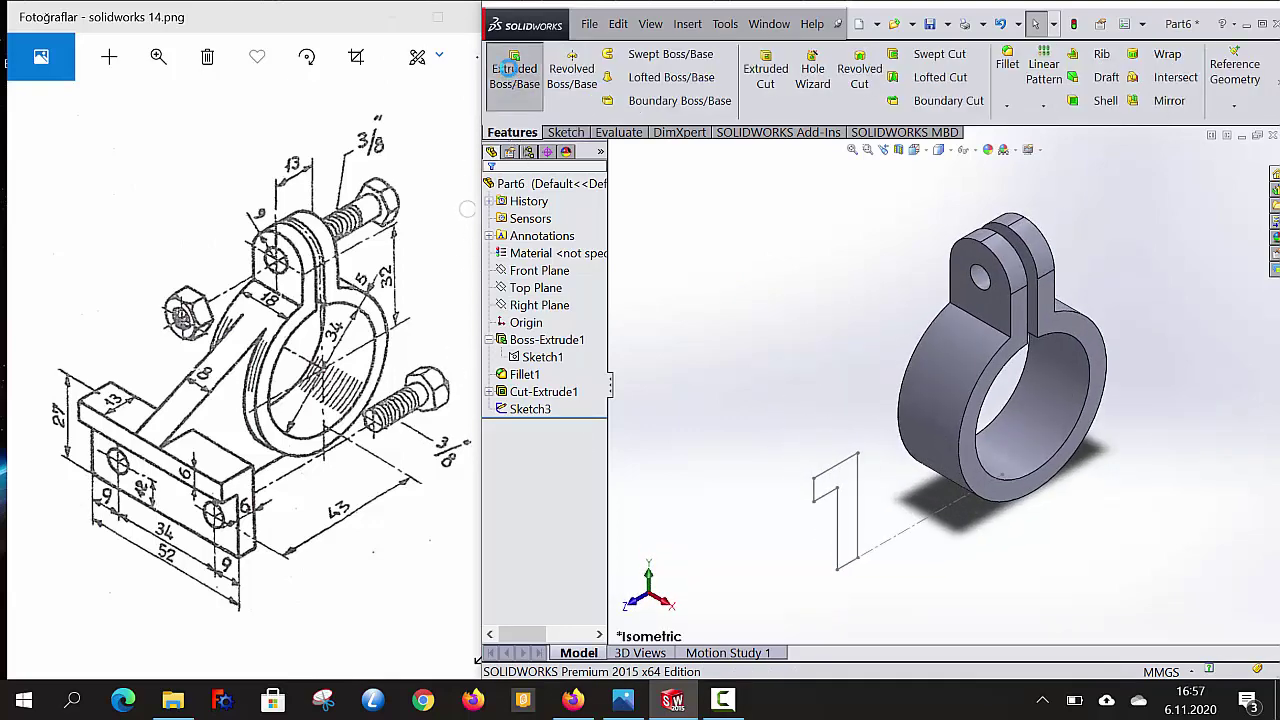
pyautogui.click(512, 68)
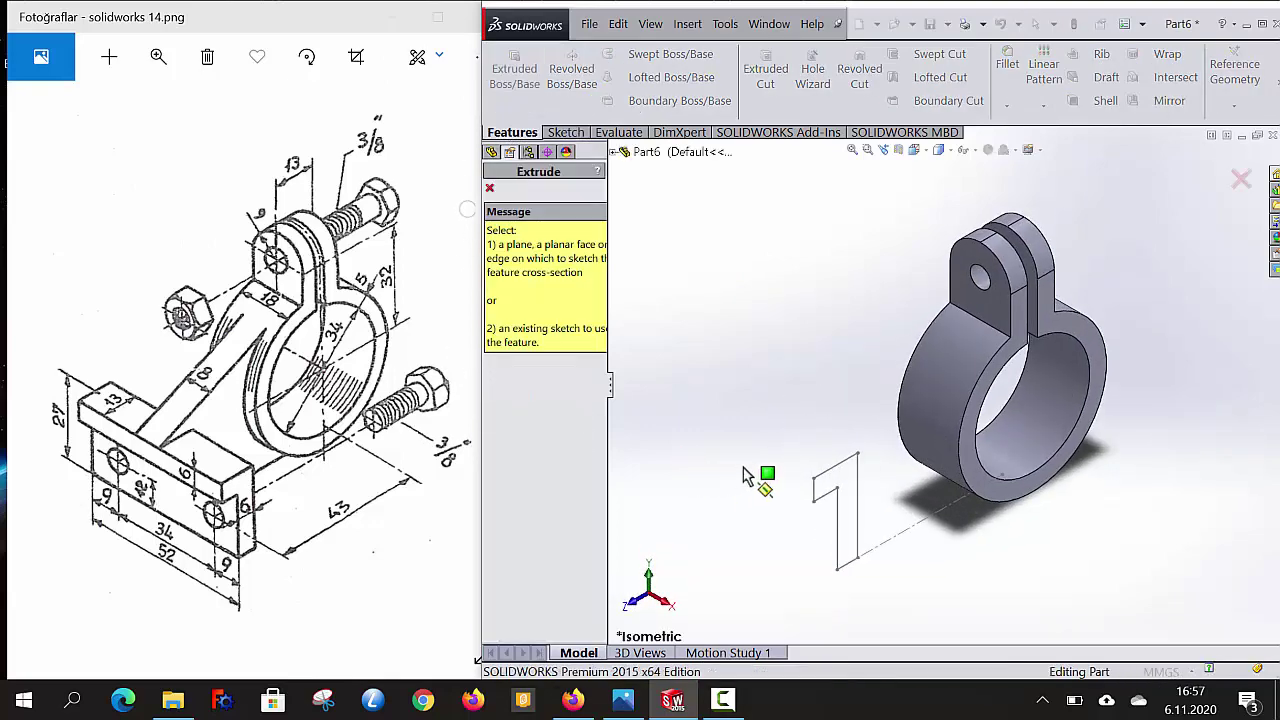
pyautogui.click(840, 478)
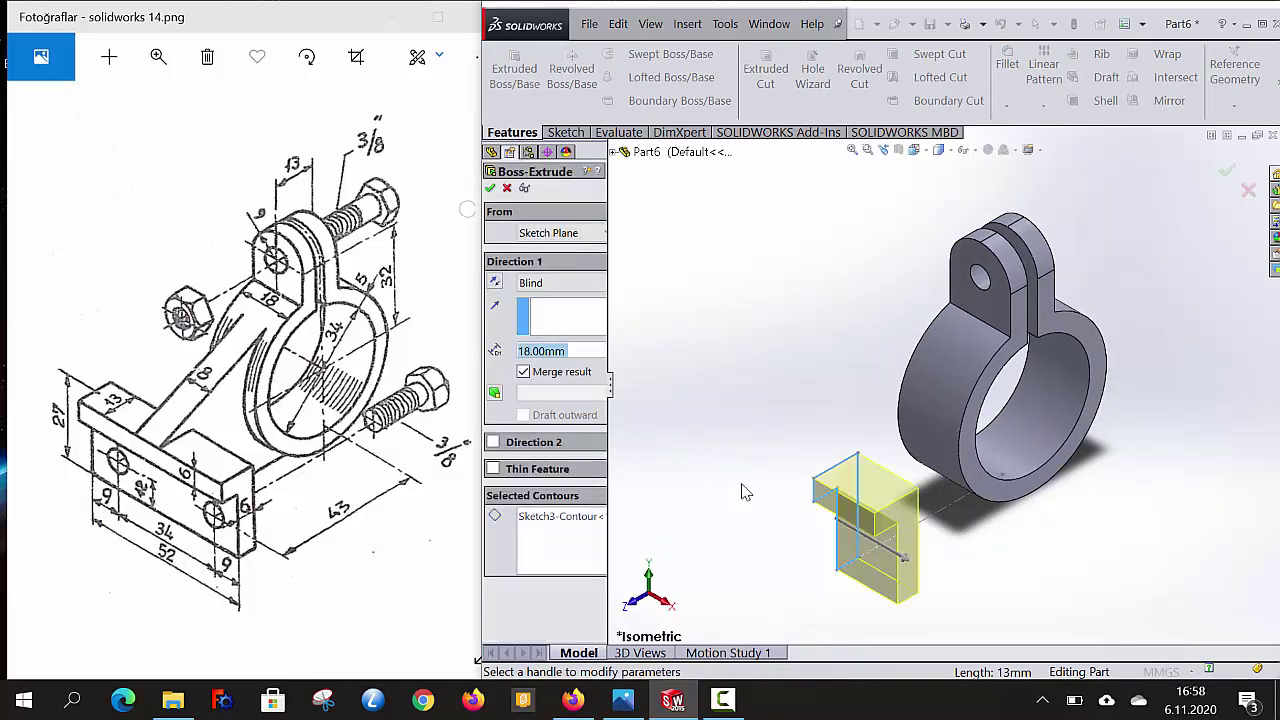
pyautogui.click(598, 284)
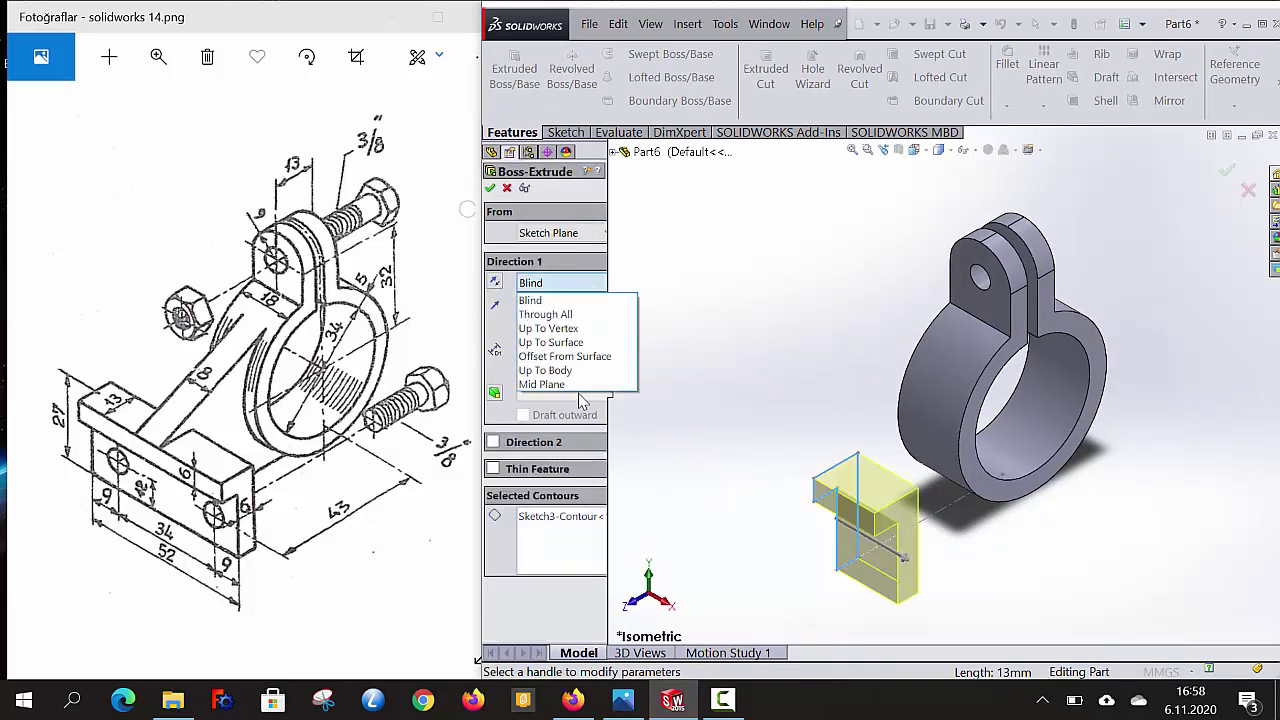
pyautogui.click(558, 390)
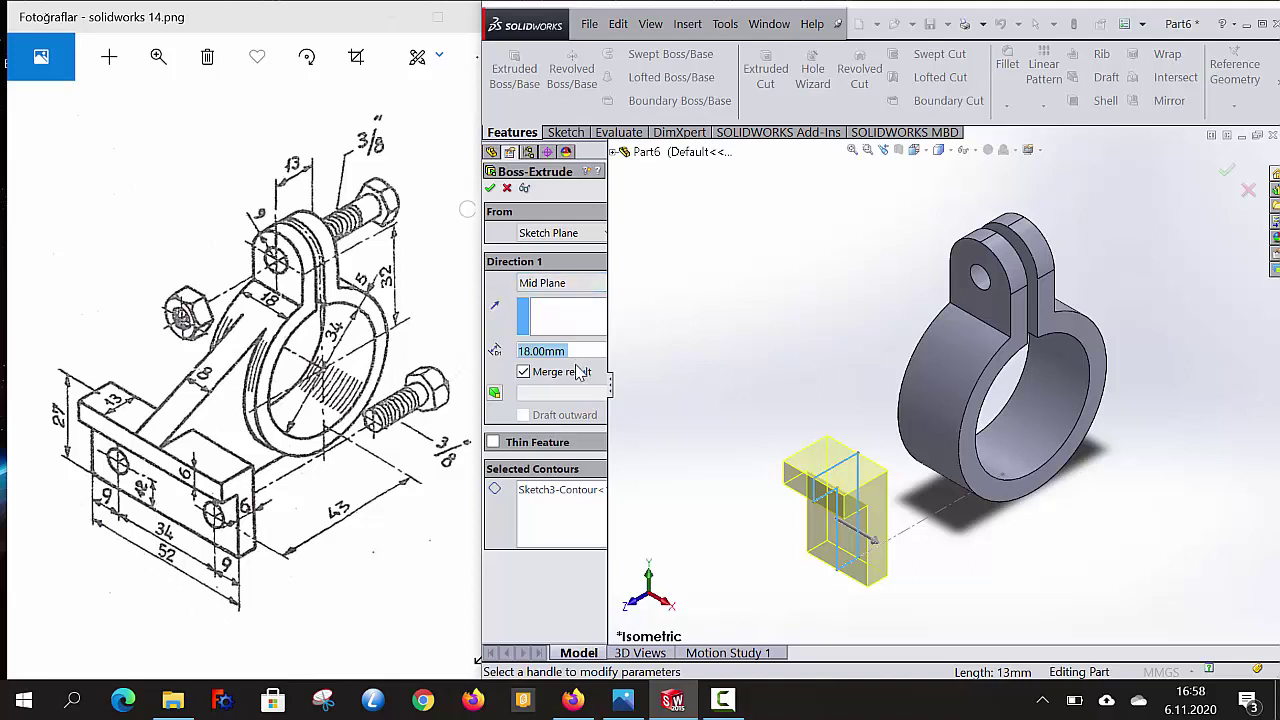
pyautogui.write('52')
pyautogui.press('Return')
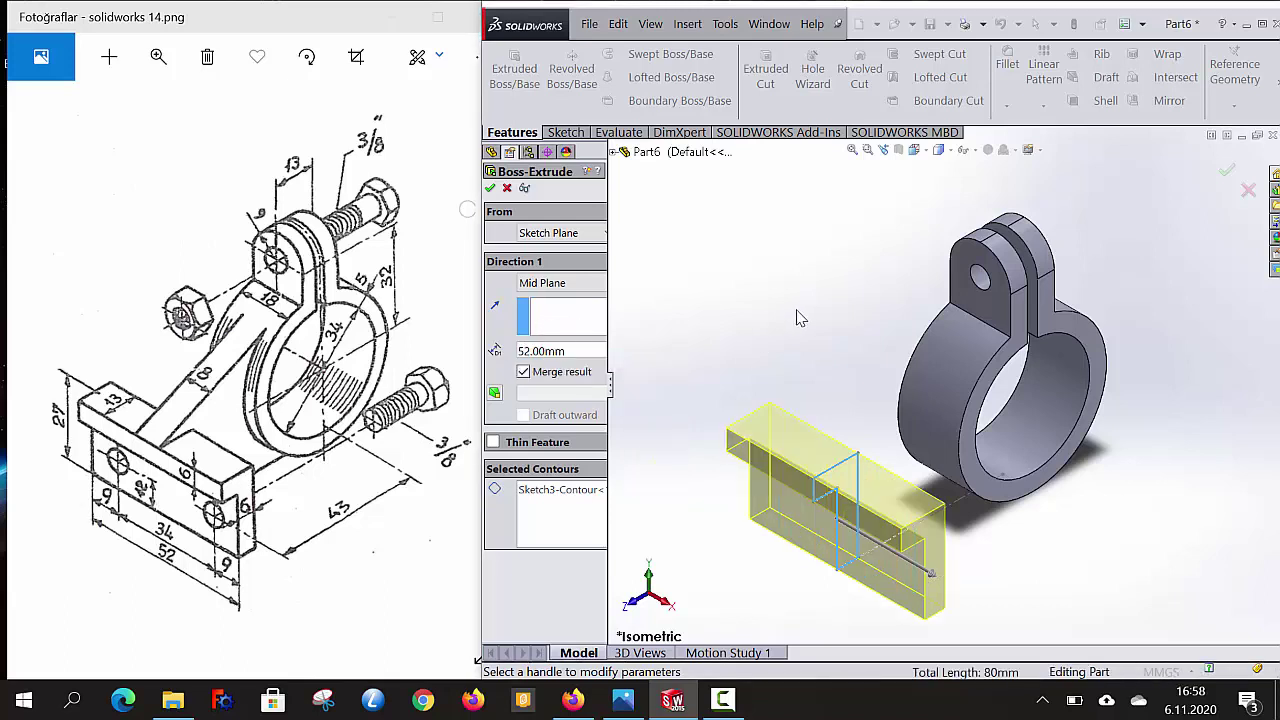
pyautogui.click(490, 190)
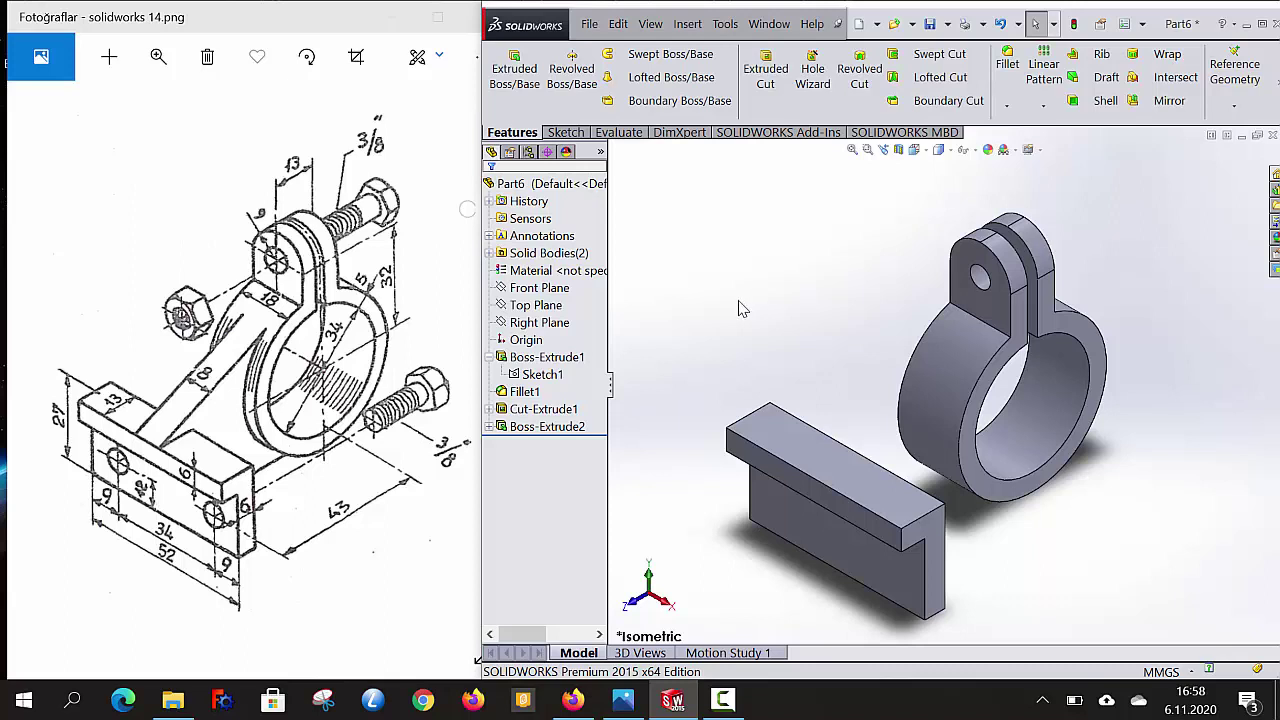
# - On a new Right Plane sketch, draw a line from the base's lower corner to below the ring
pyautogui.click(540, 322)
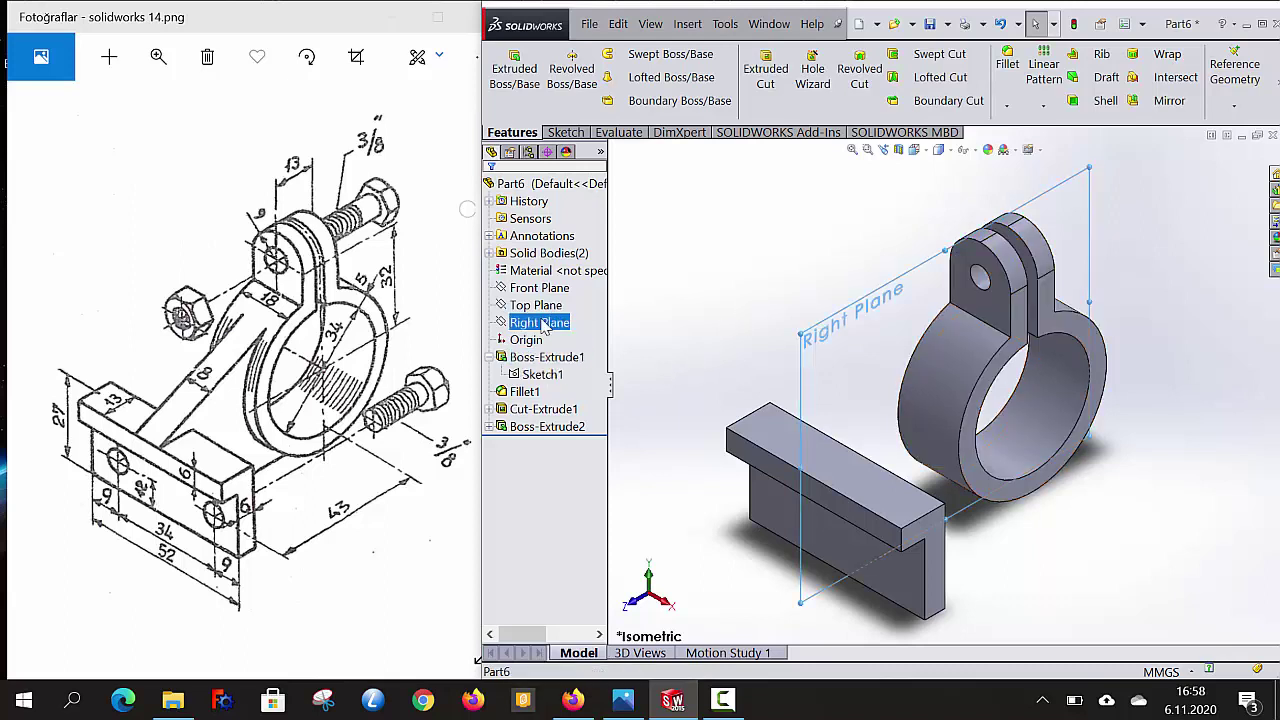
pyautogui.rightClick(706, 257)
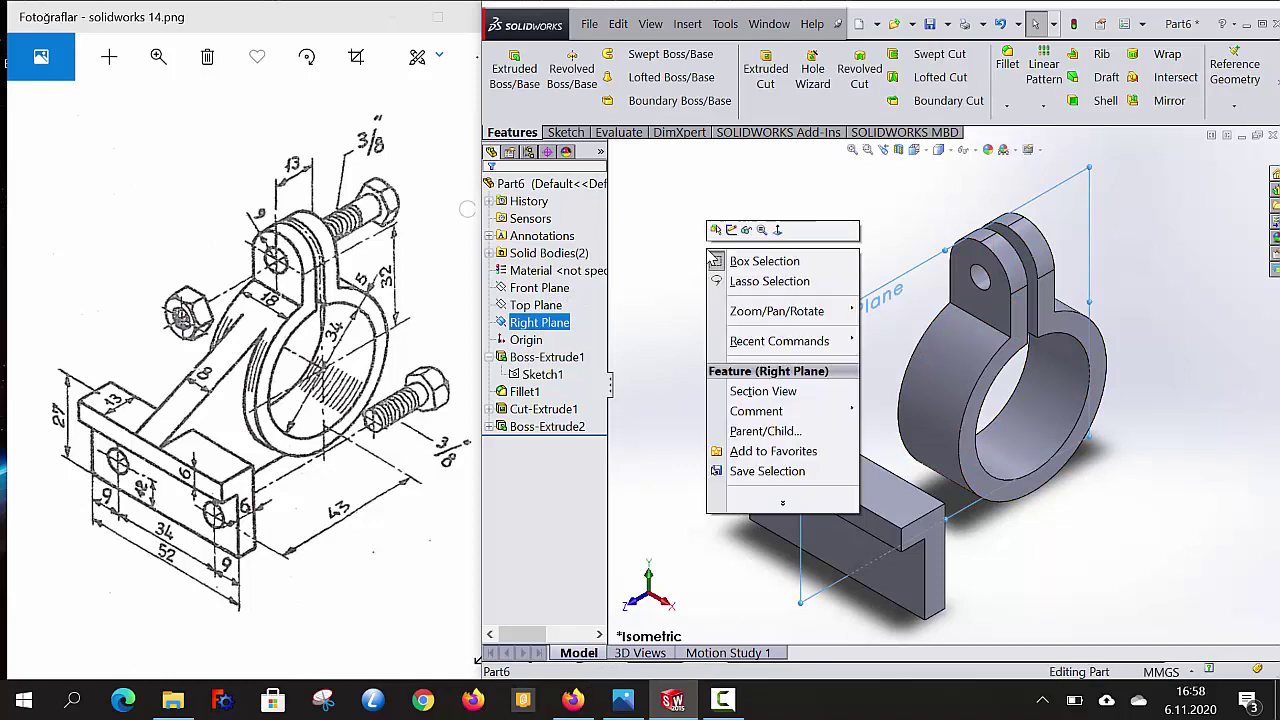
pyautogui.click(785, 234)
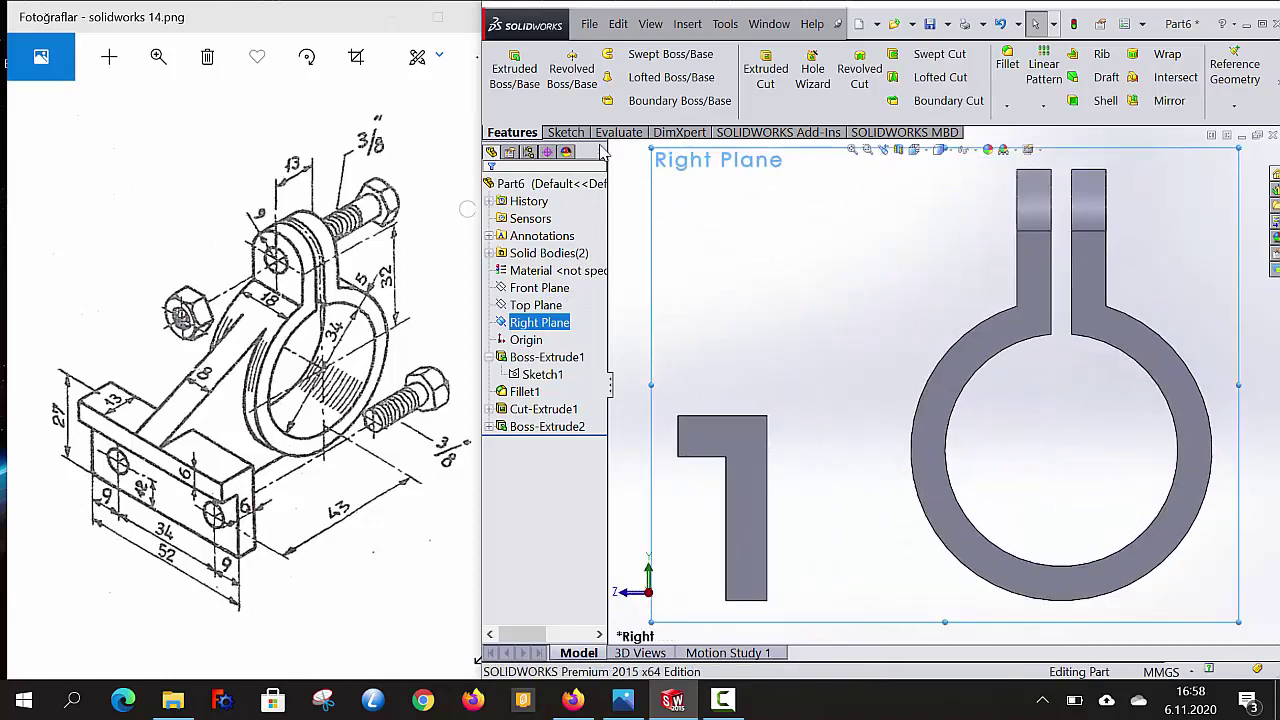
pyautogui.click(565, 132)
pyautogui.click(506, 68)
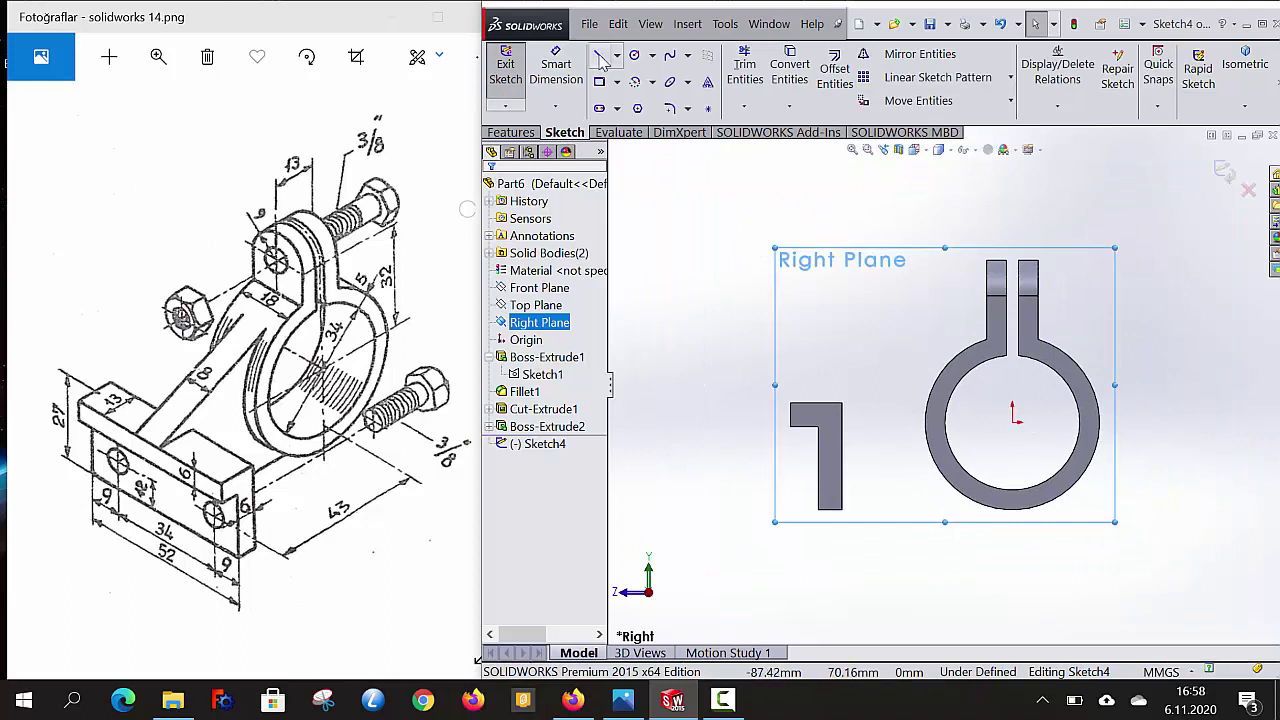
pyautogui.click(843, 510)
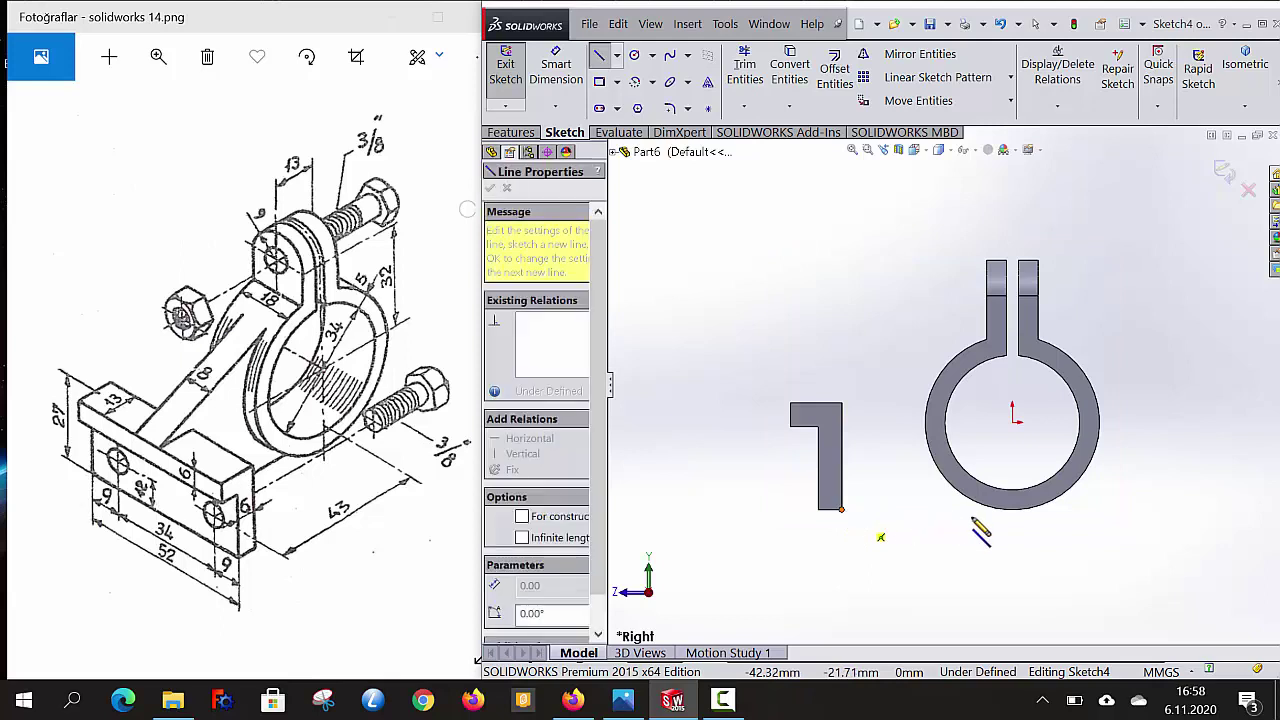
pyautogui.click(973, 518)
pyautogui.press('Escape')
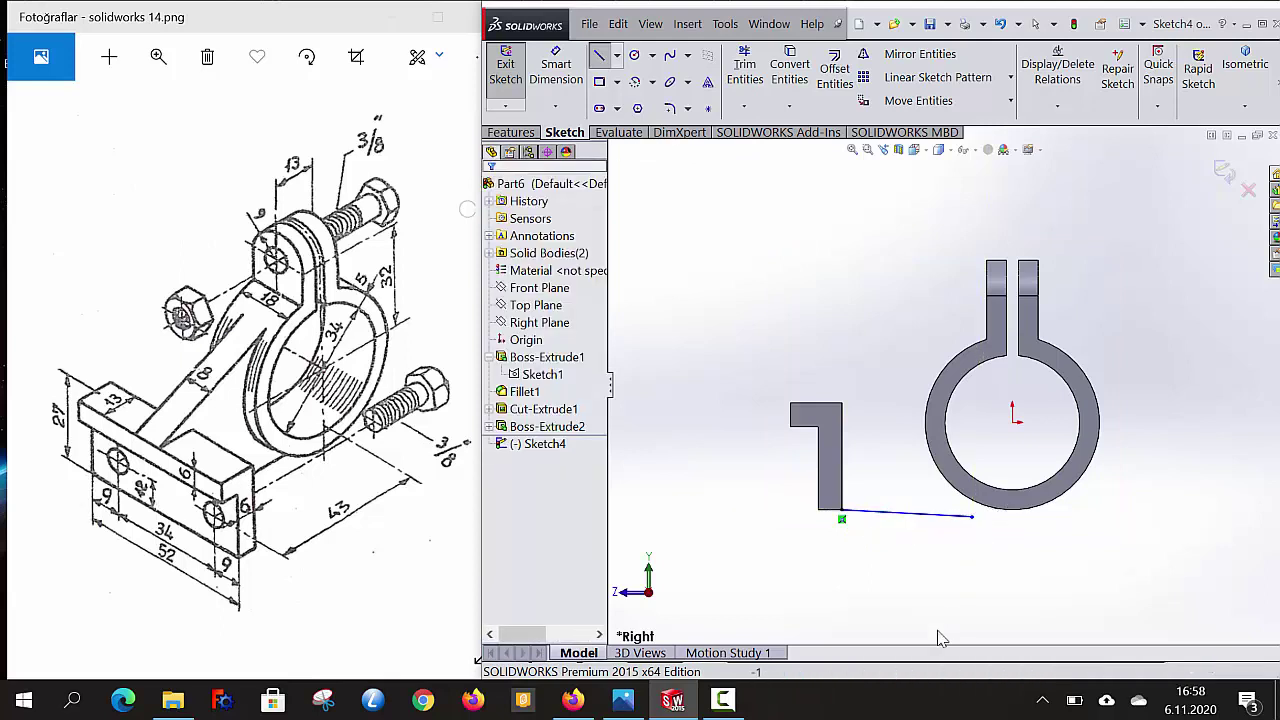
# - Make the line's end coincident with the ring's outer arc and the line tangent to it
pyautogui.click(1031, 516)
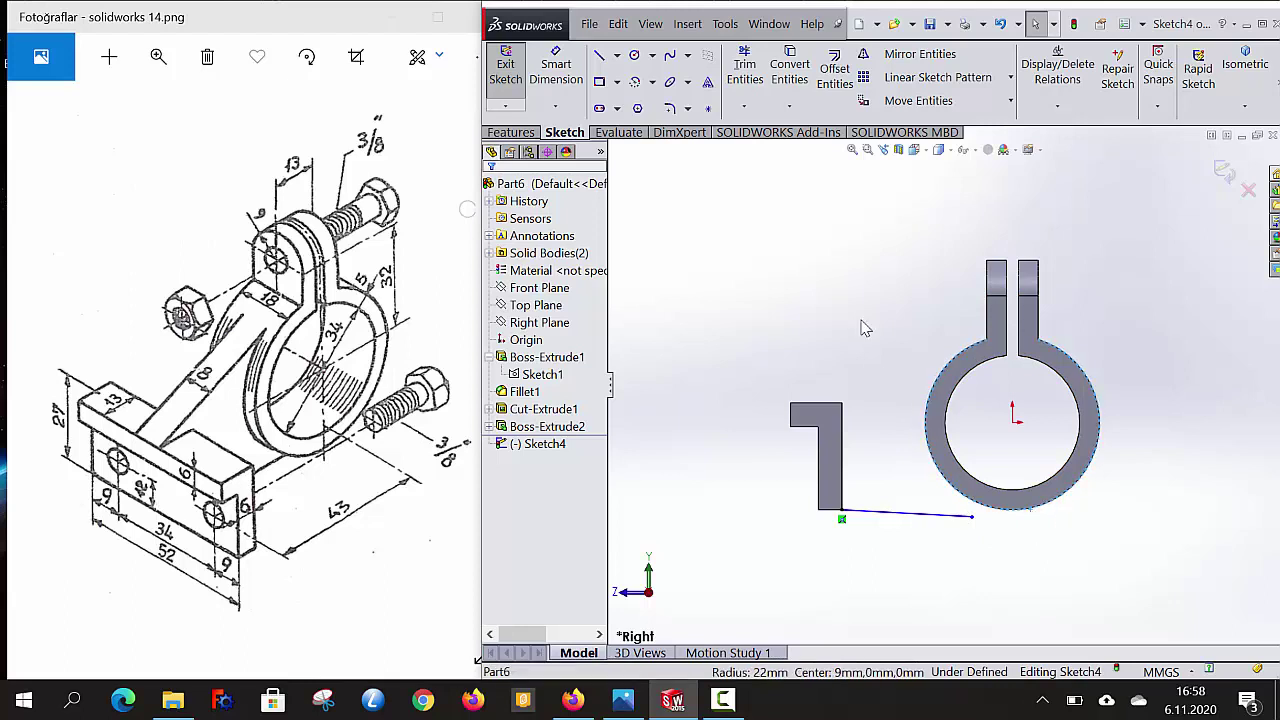
pyautogui.click(722, 288)
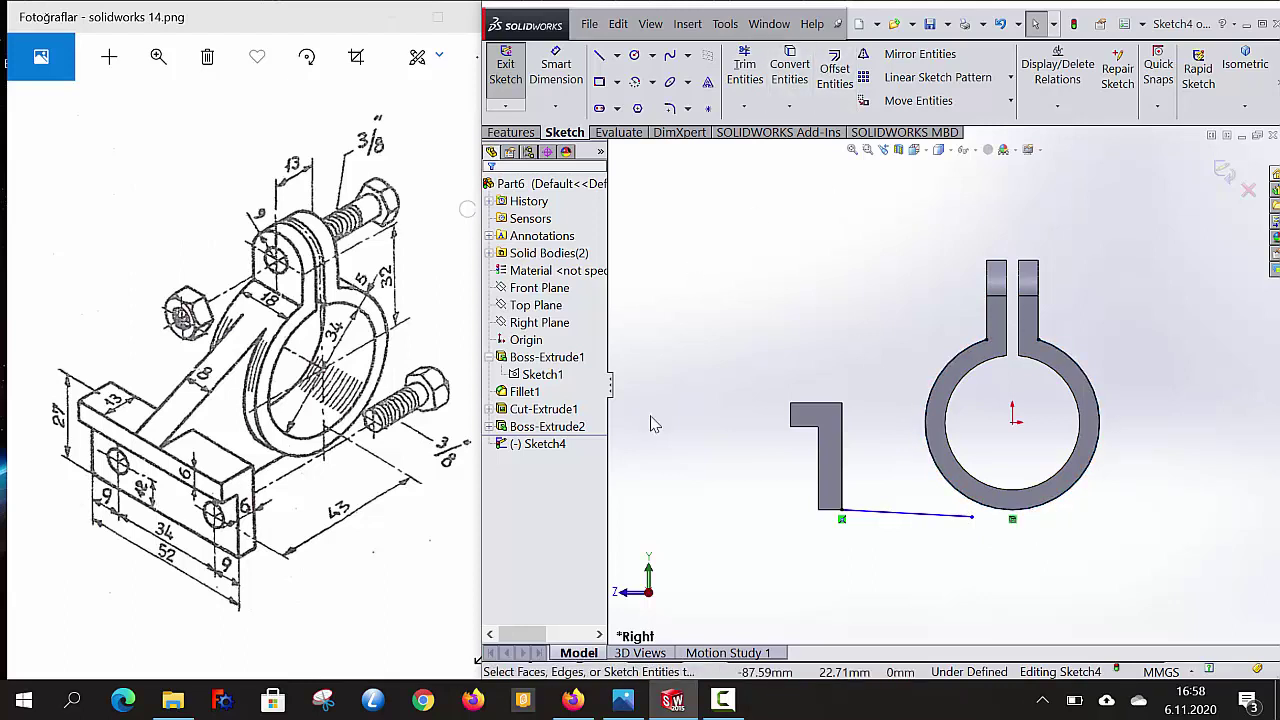
pyautogui.click(972, 518)
pyautogui.keyDown('ctrl'); pyautogui.click(1033, 518); pyautogui.keyUp('ctrl')
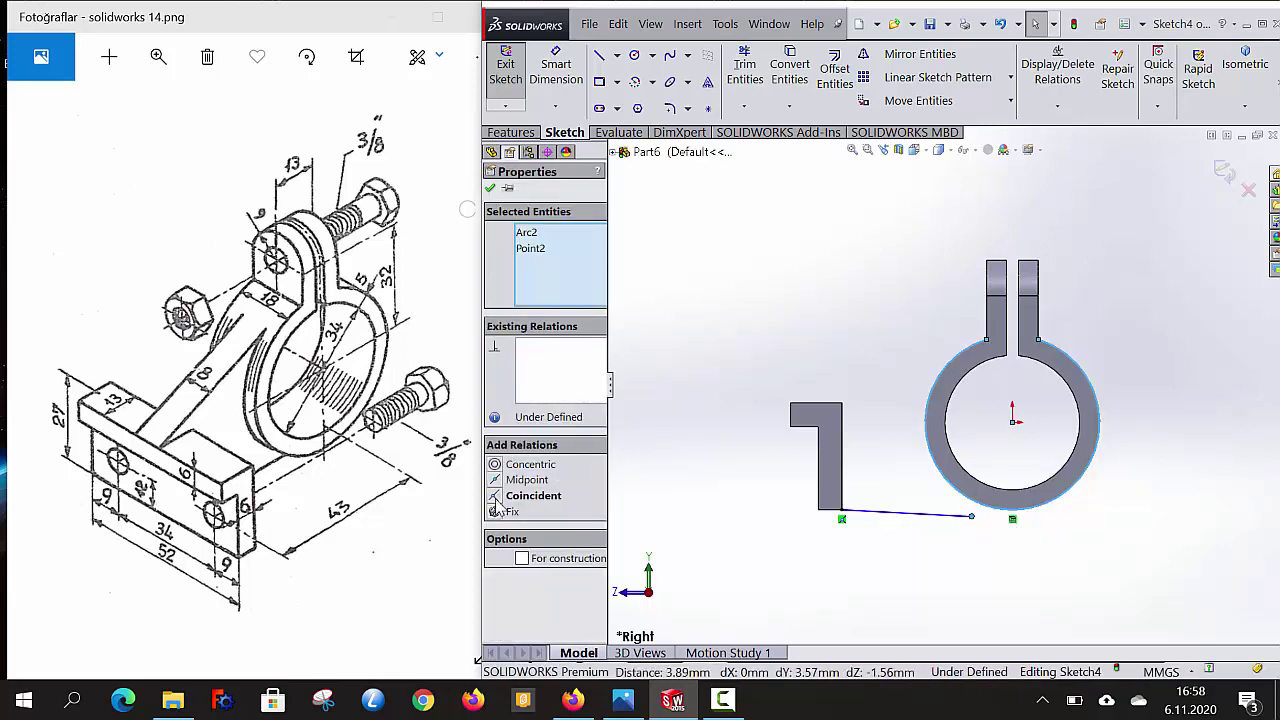
pyautogui.click(495, 497)
pyautogui.click(490, 189)
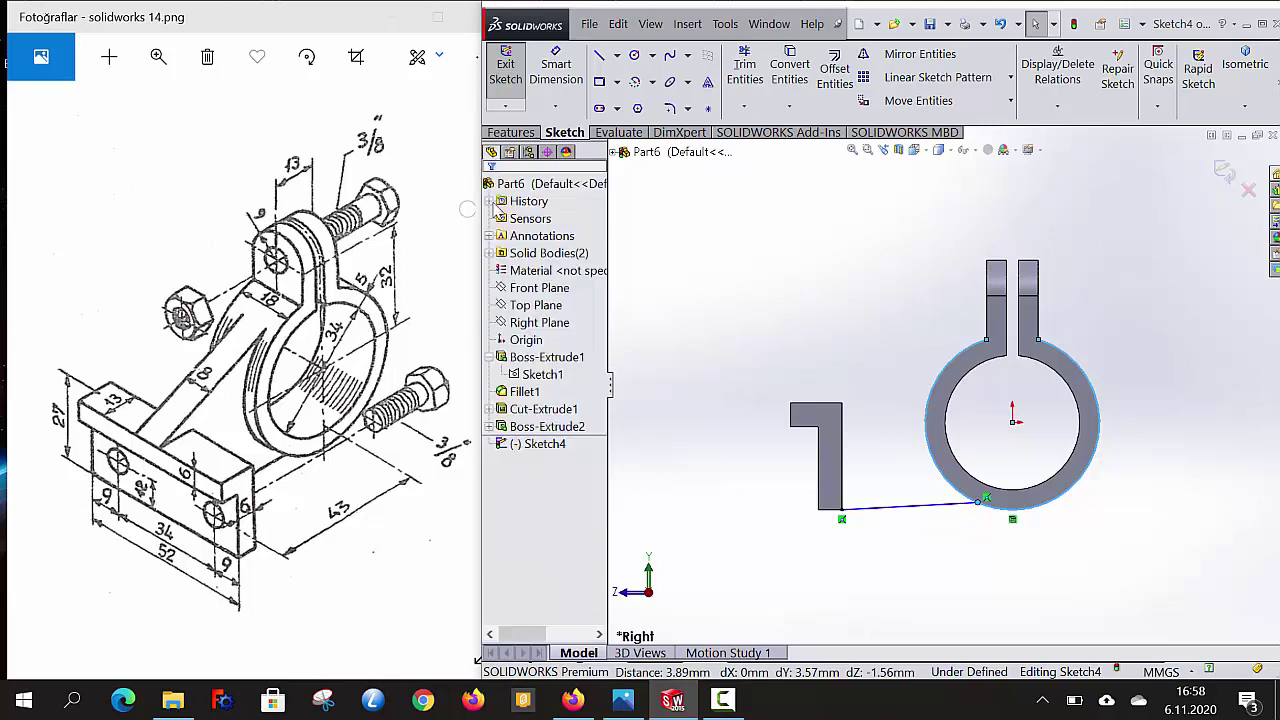
pyautogui.click(957, 508)
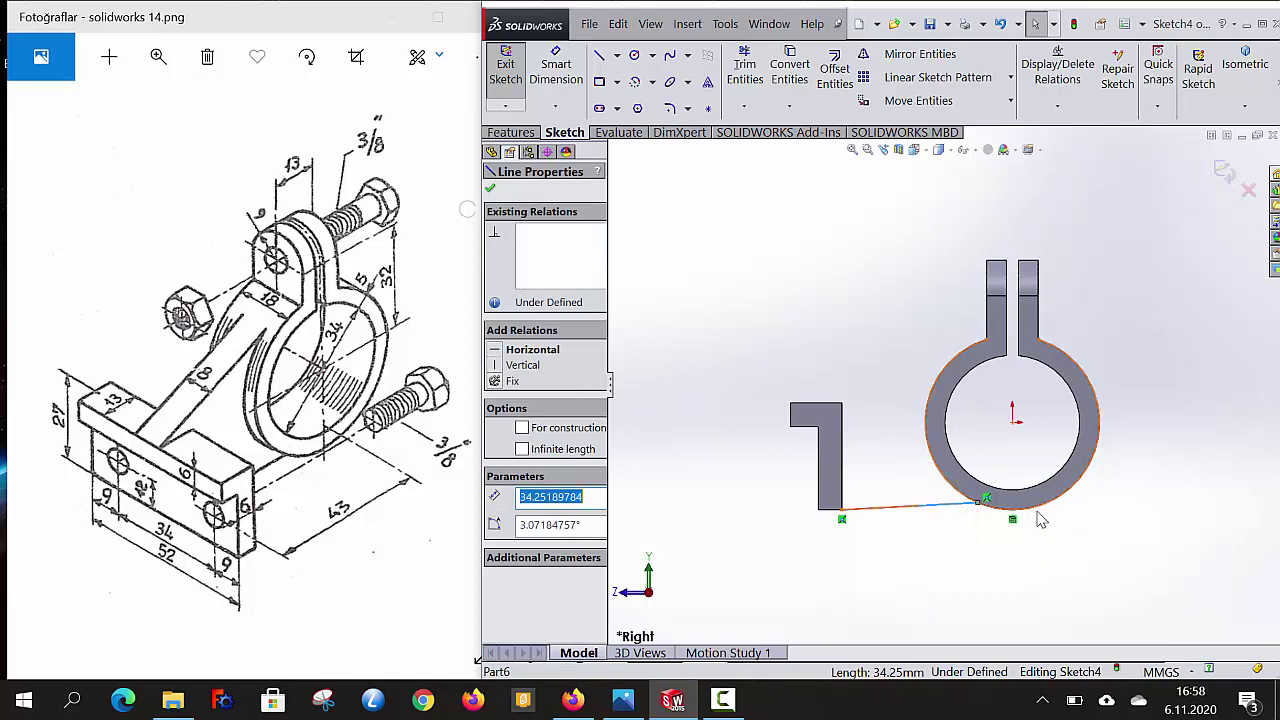
pyautogui.keyDown('ctrl'); pyautogui.click(1040, 515); pyautogui.keyUp('ctrl')
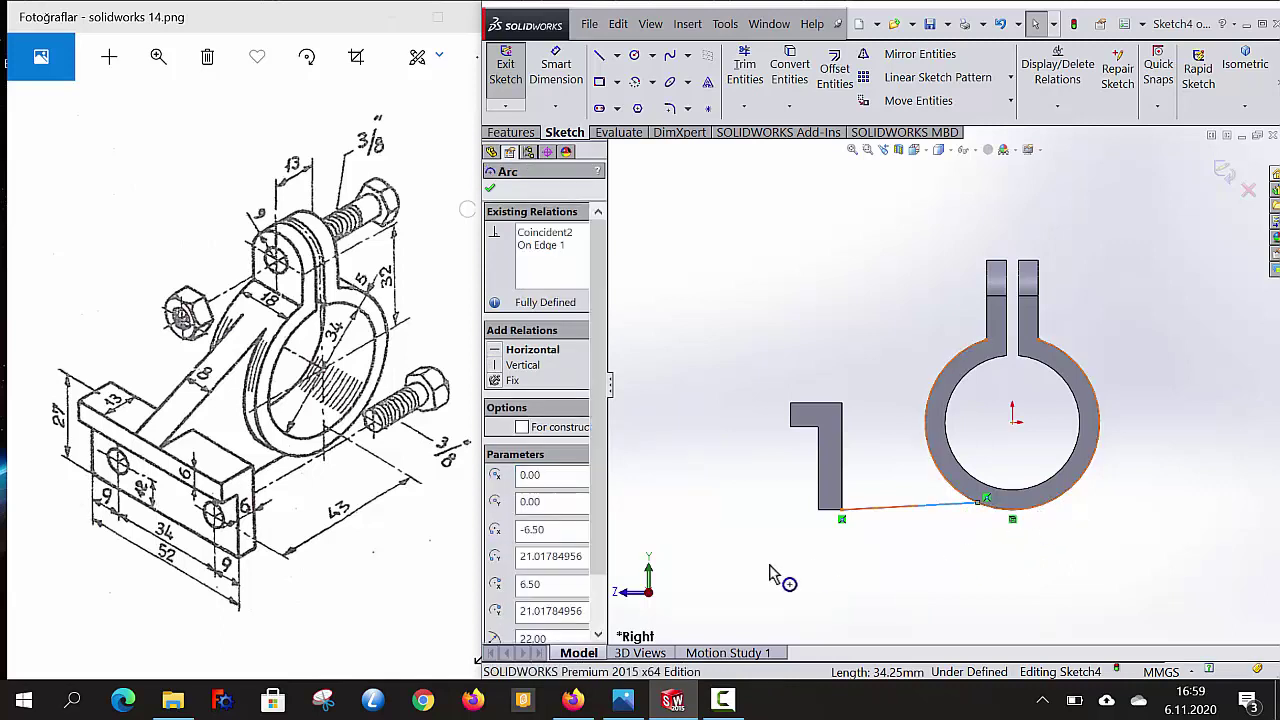
pyautogui.click(520, 466)
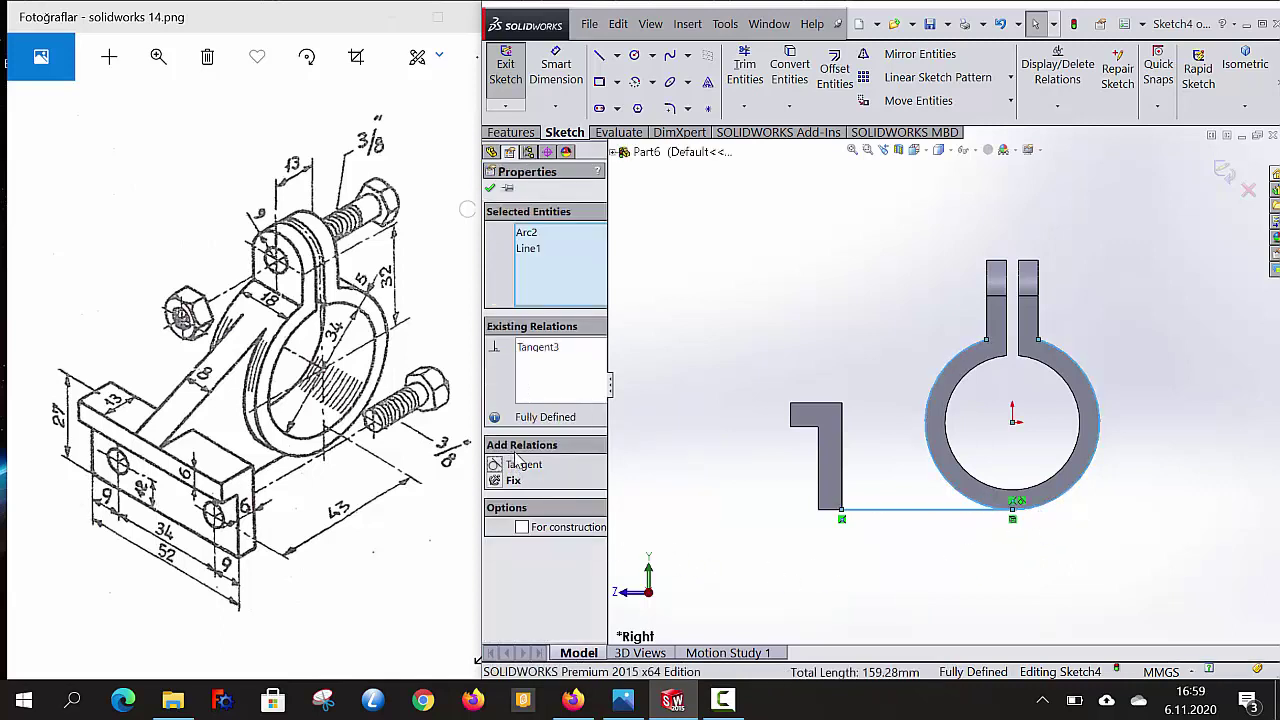
pyautogui.click(491, 190)
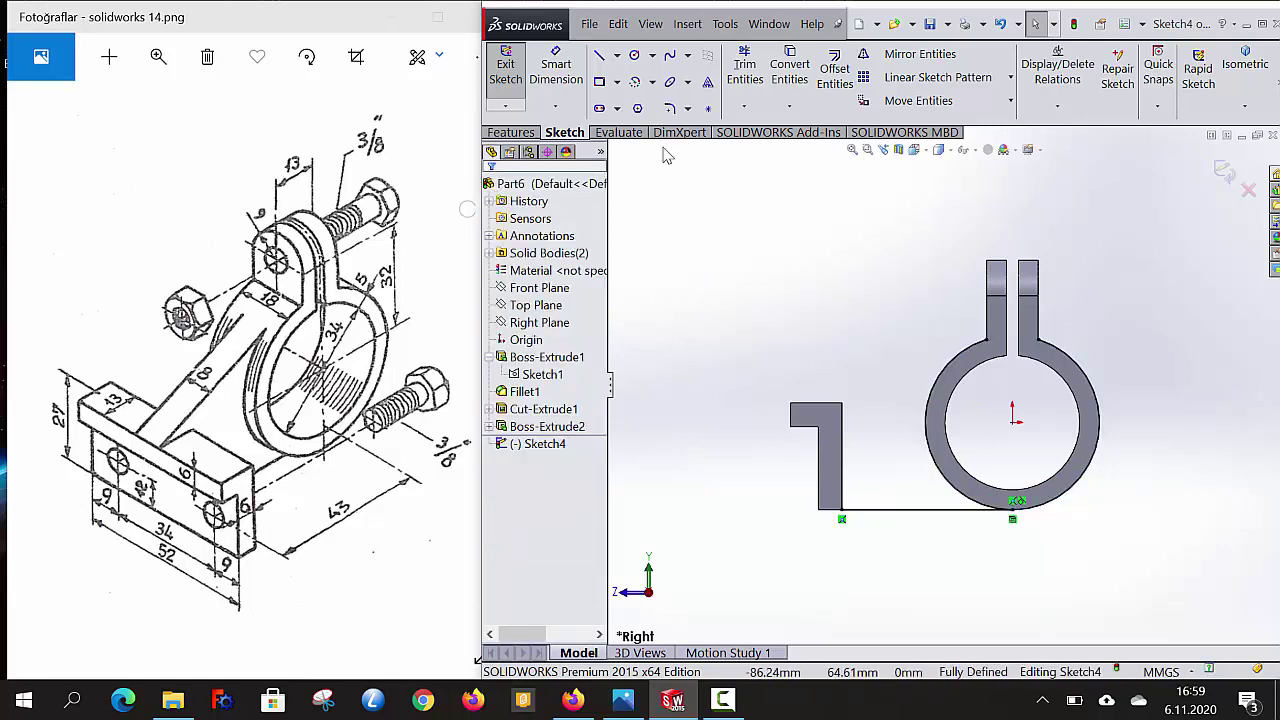
# - Draw a sloping line from the base's top corner and attach its end to the ring arc
pyautogui.click(841, 403)
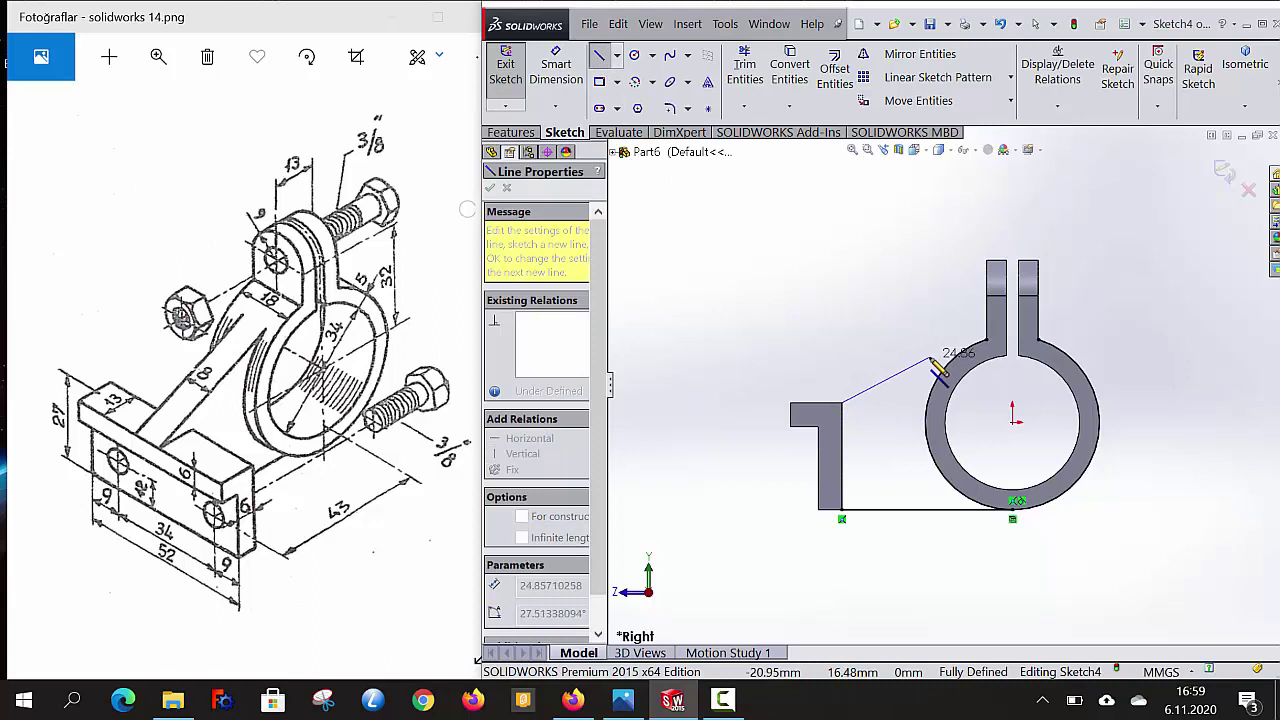
pyautogui.press('Escape')
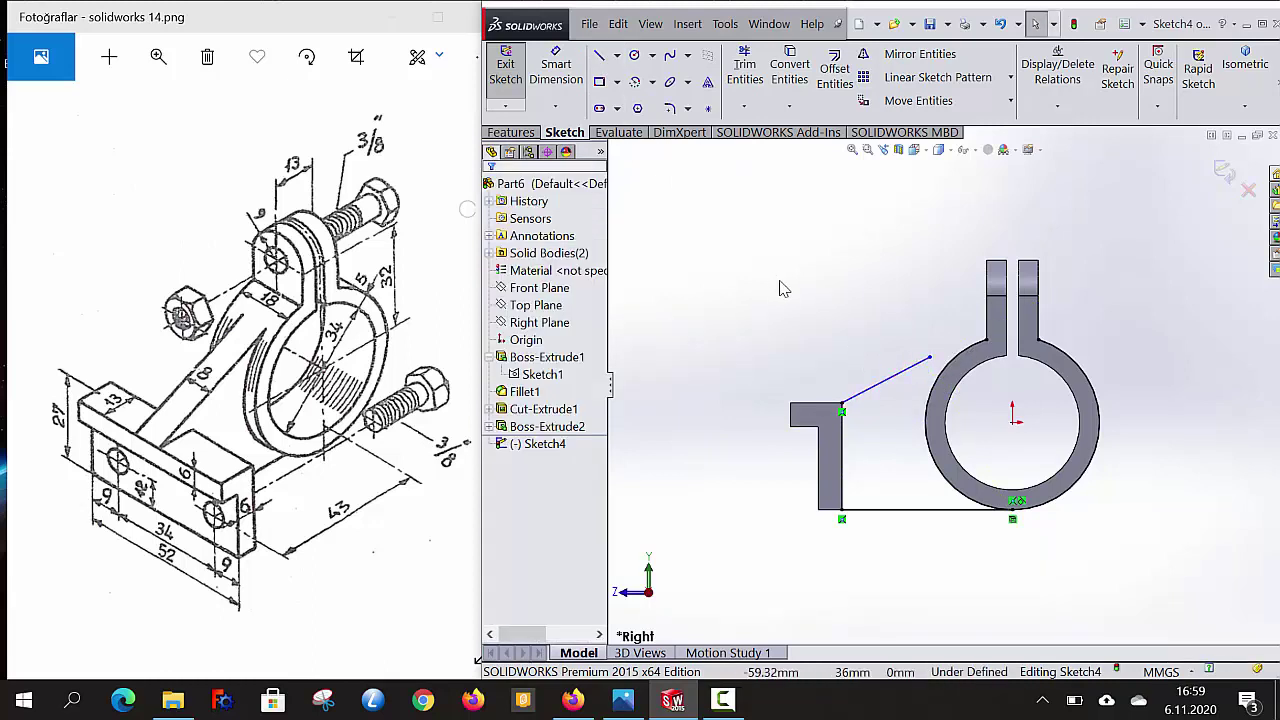
pyautogui.click(929, 359)
pyautogui.keyDown('ctrl'); pyautogui.click(969, 367); pyautogui.keyUp('ctrl')
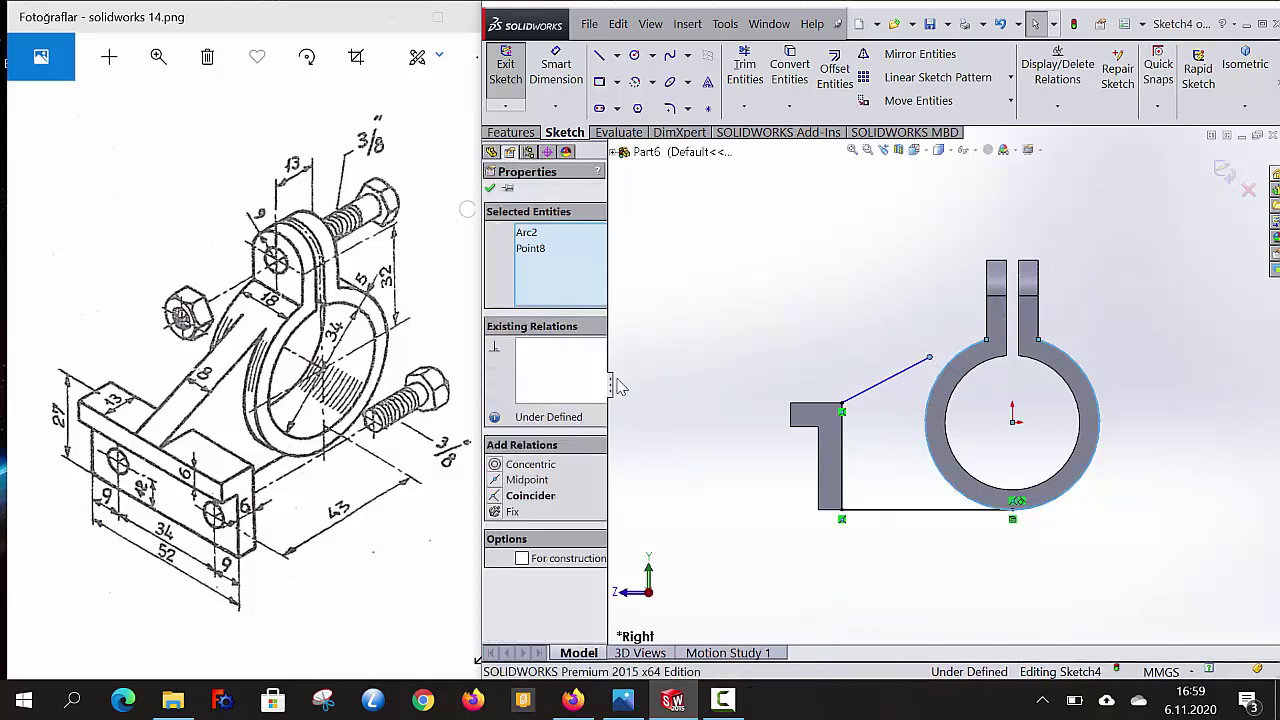
pyautogui.click(538, 497)
pyautogui.click(490, 188)
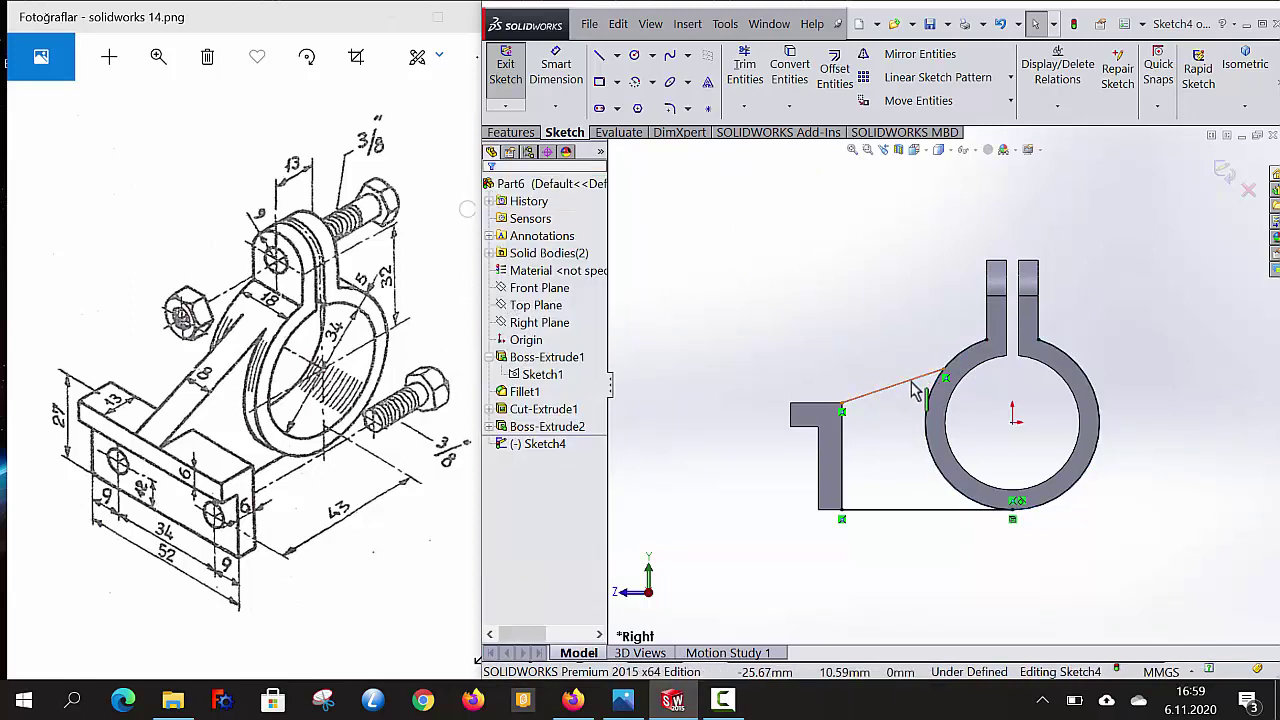
# - Make the sloping arm line tangent to the outer ring arc
pyautogui.click(846, 409)
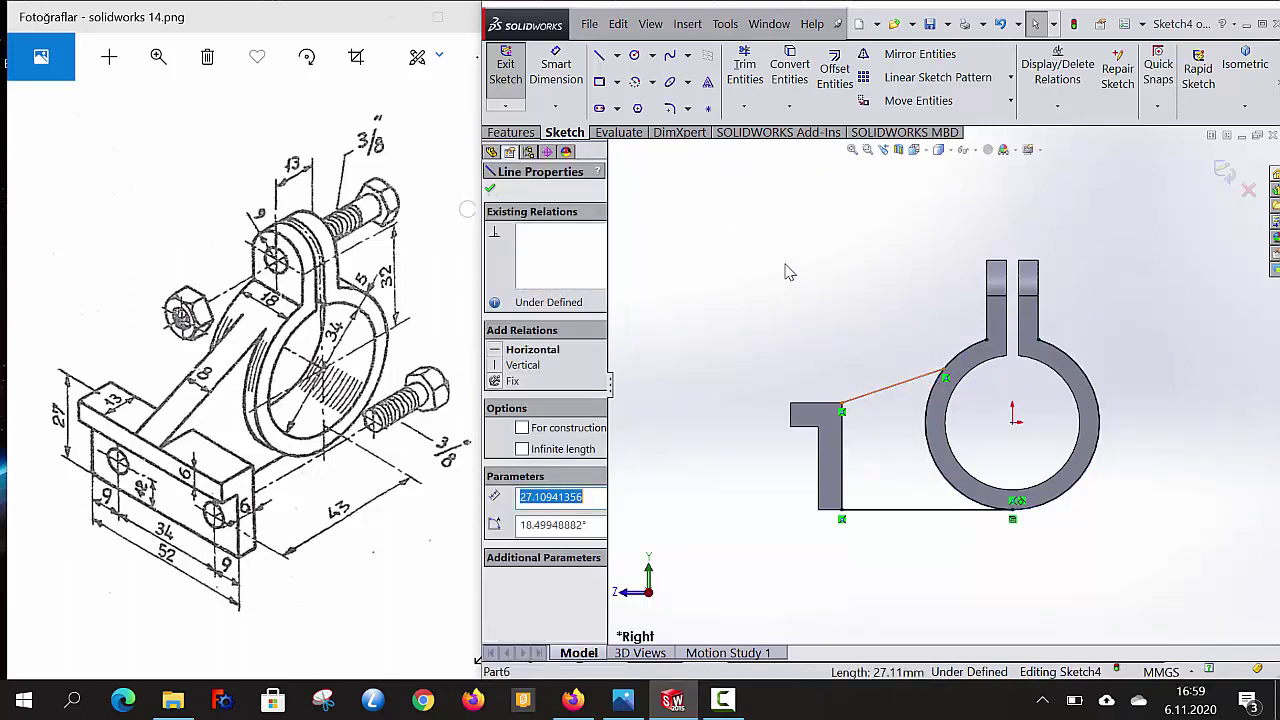
pyautogui.click(968, 357)
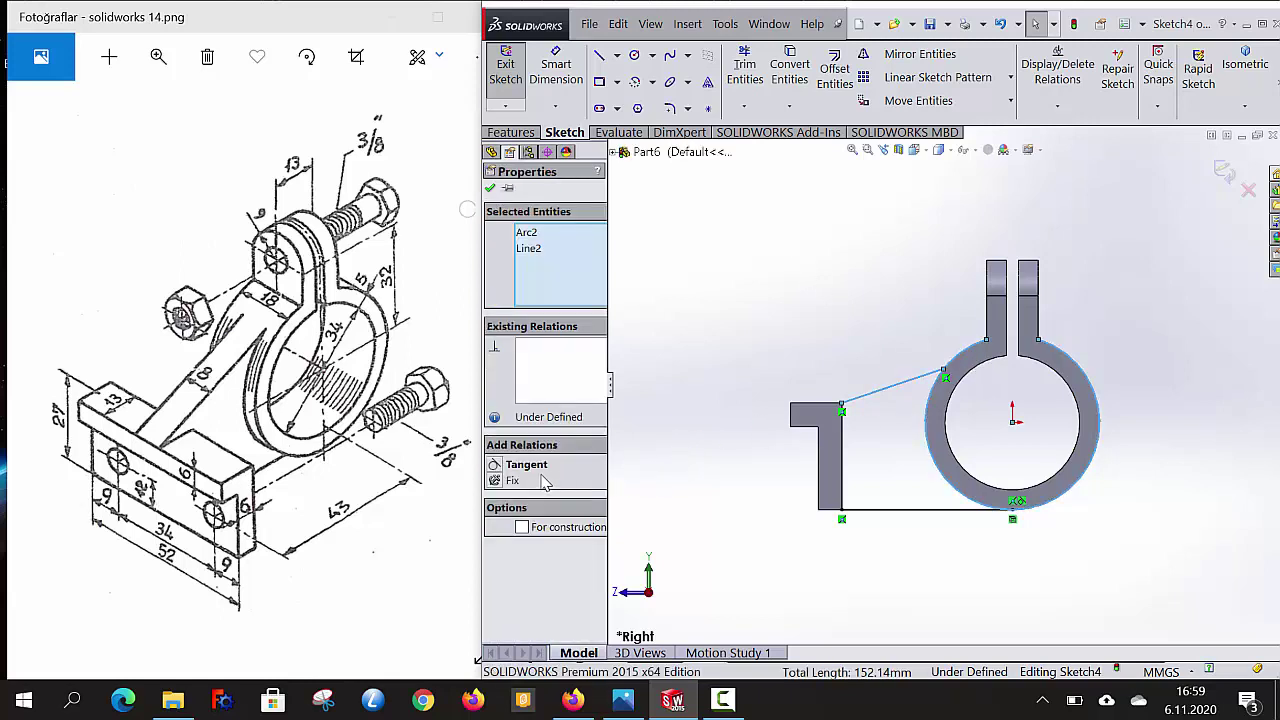
pyautogui.click(541, 474)
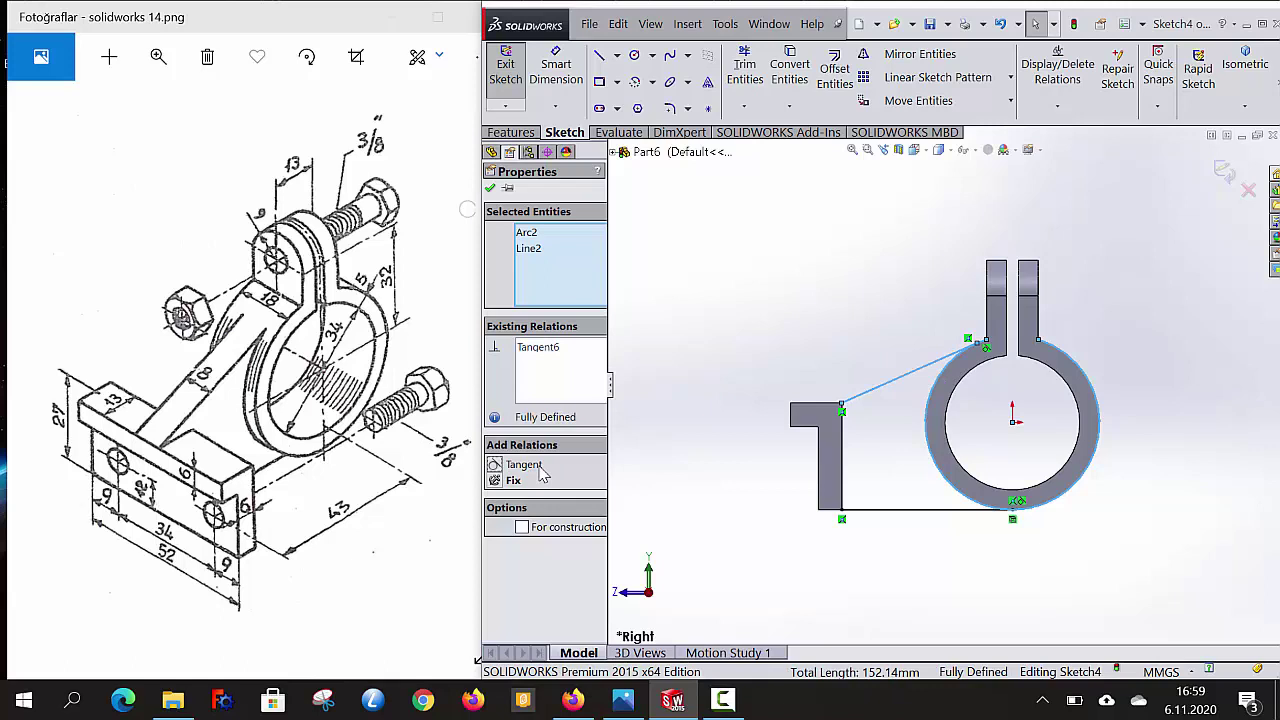
pyautogui.click(489, 189)
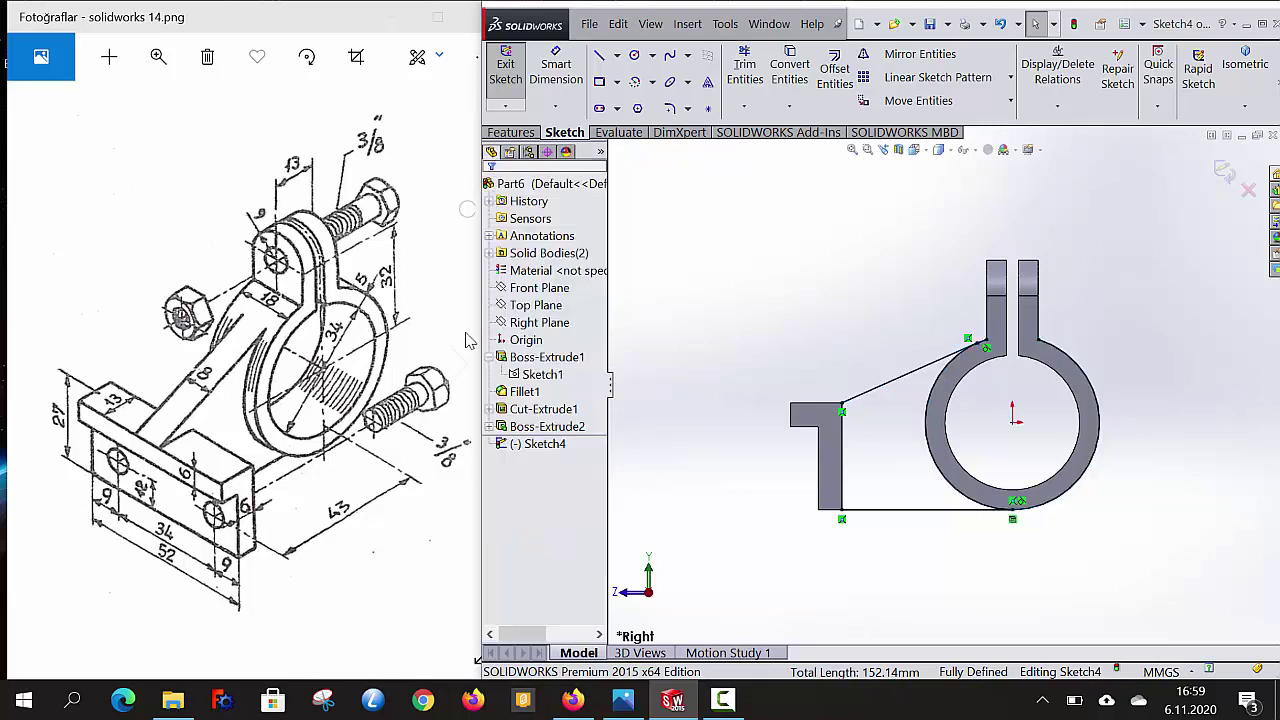
# - Convert the base's vertical inner edge, trim the outline, and exit the sketch in isometric view
pyautogui.click(843, 497)
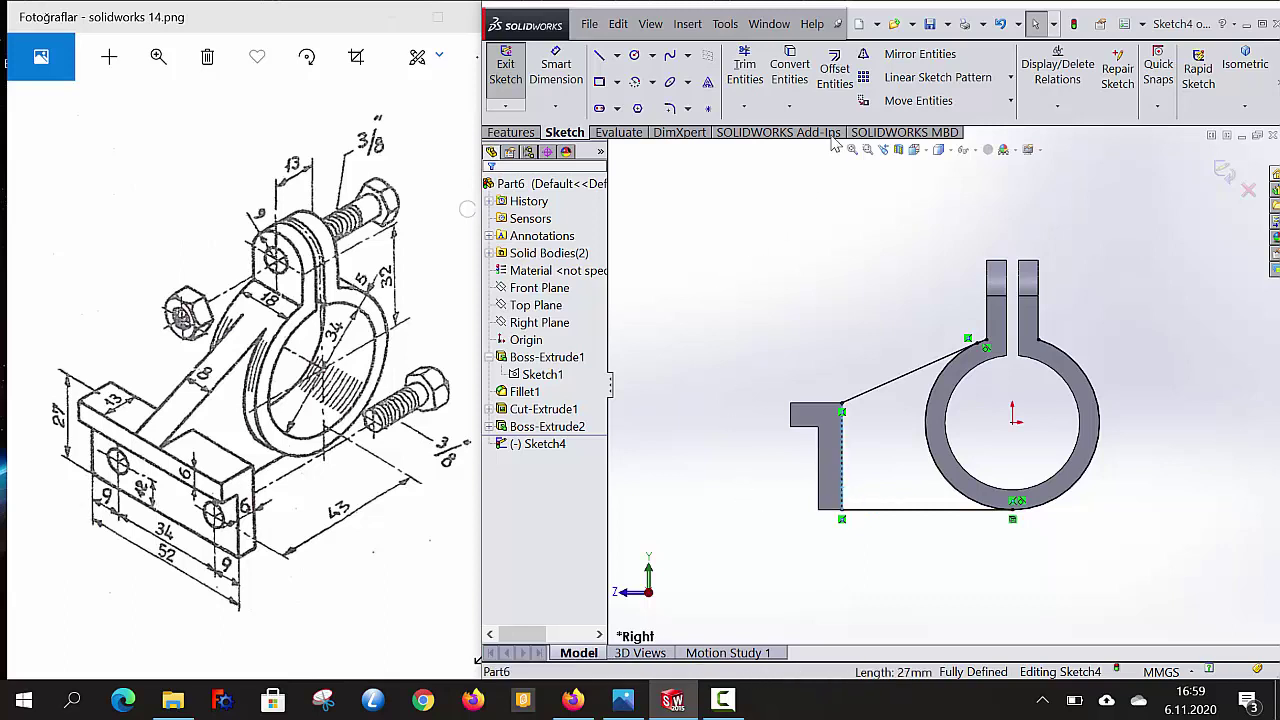
pyautogui.click(789, 68)
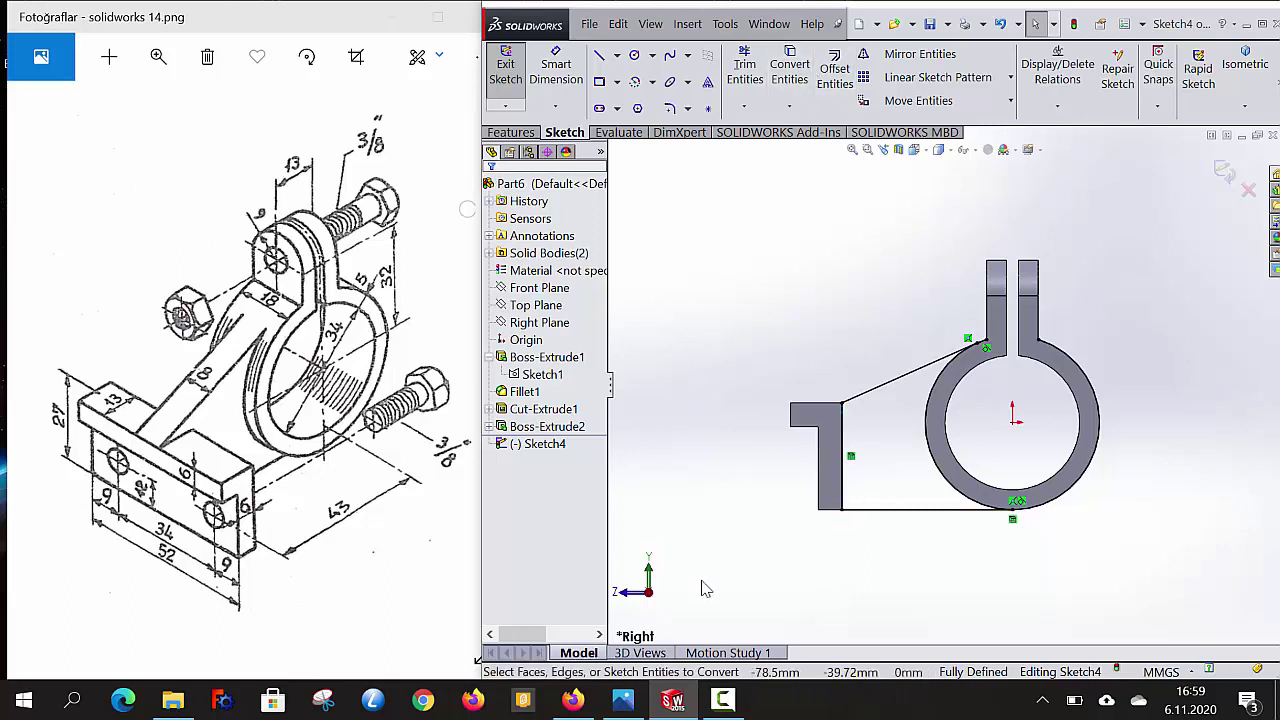
pyautogui.click(745, 68)
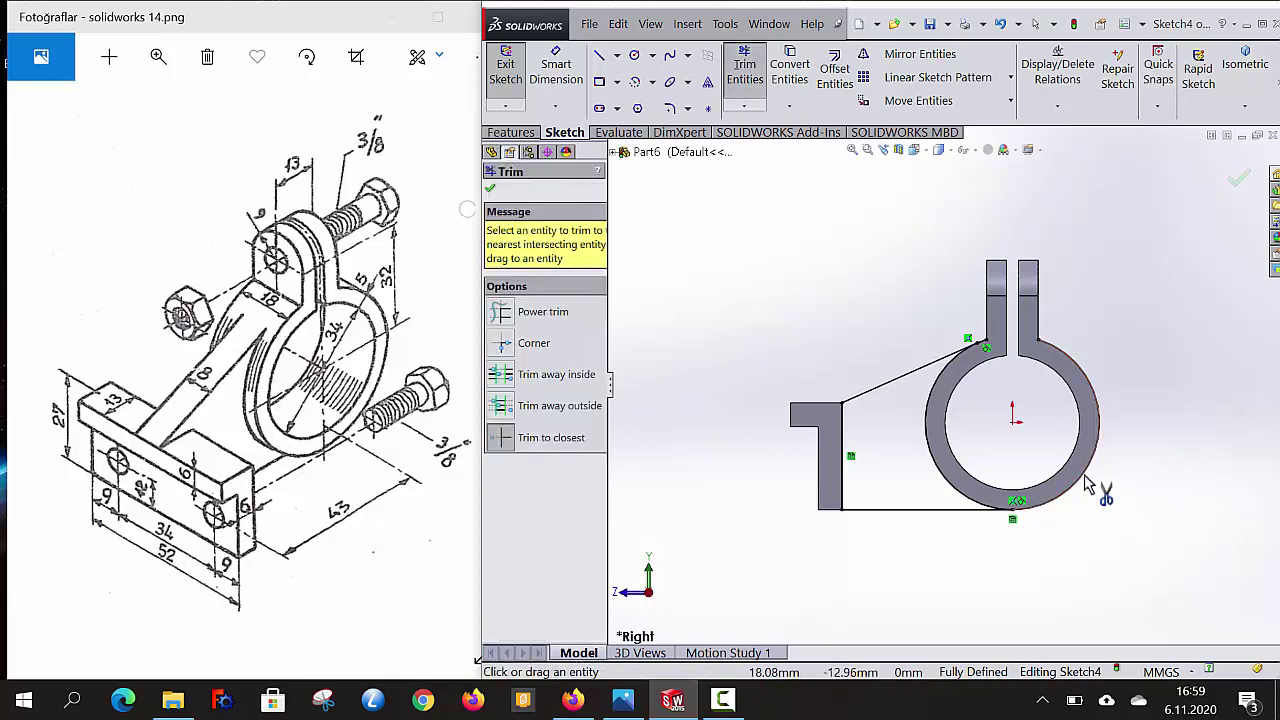
pyautogui.click(490, 189)
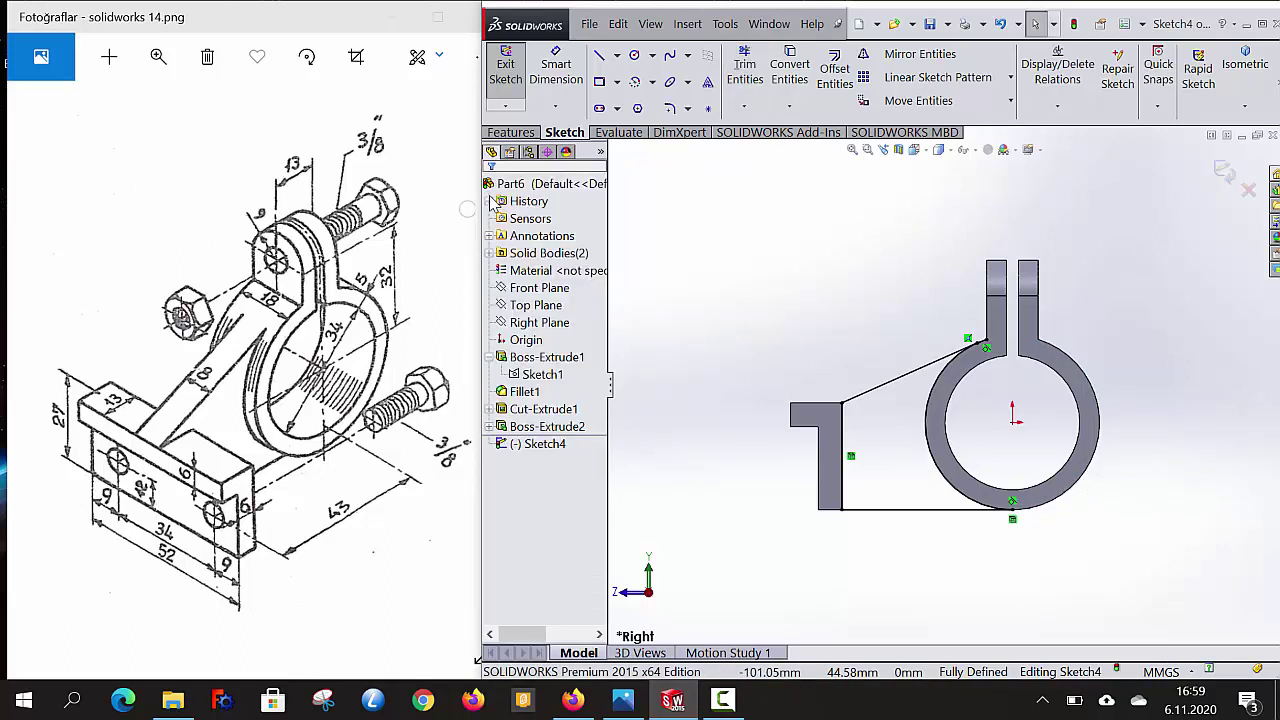
pyautogui.click(1224, 172)
pyautogui.click(1245, 88)
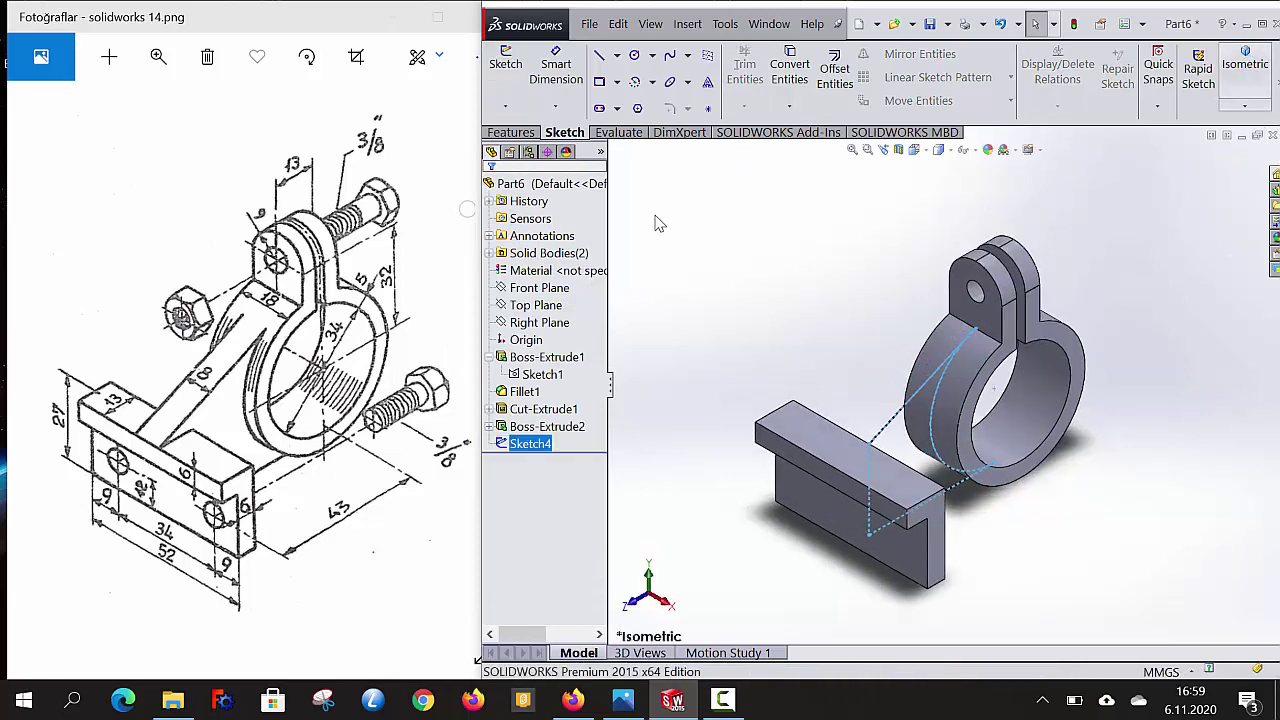
# - Extrude the Sketch4 arm region 8 mm Mid Plane to join the base bar to the ring
pyautogui.click(518, 134)
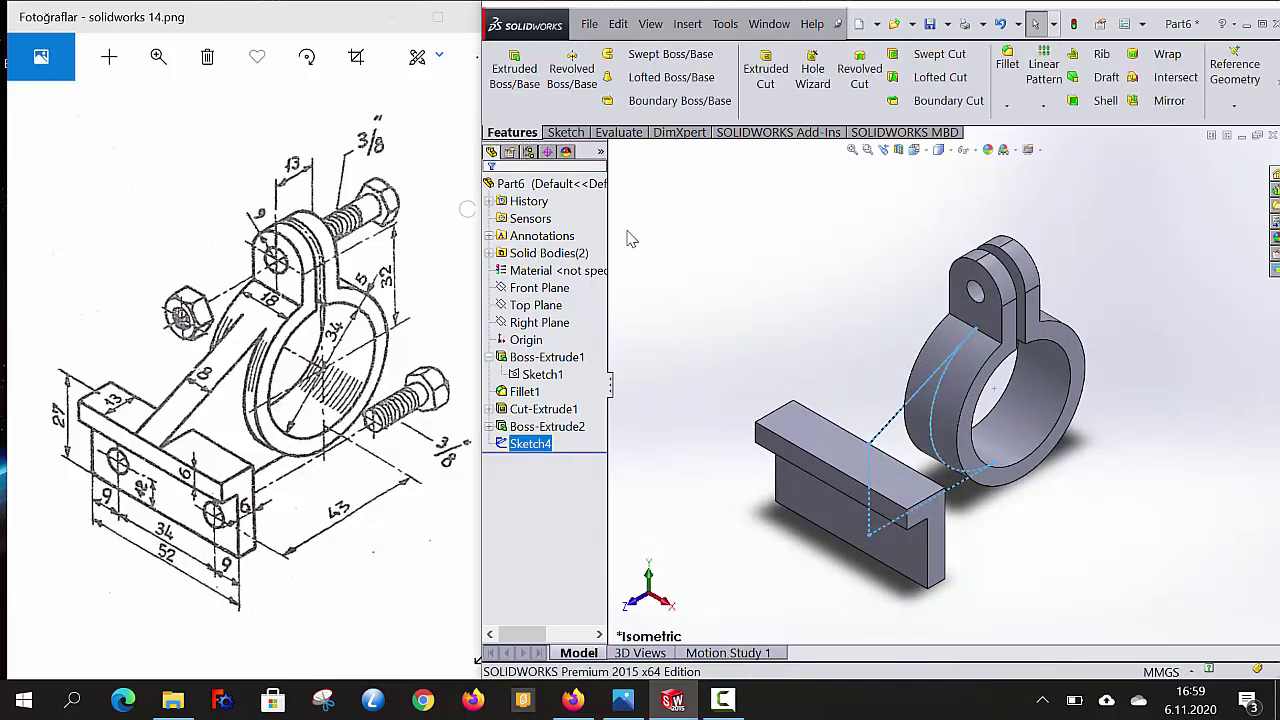
pyautogui.click(516, 68)
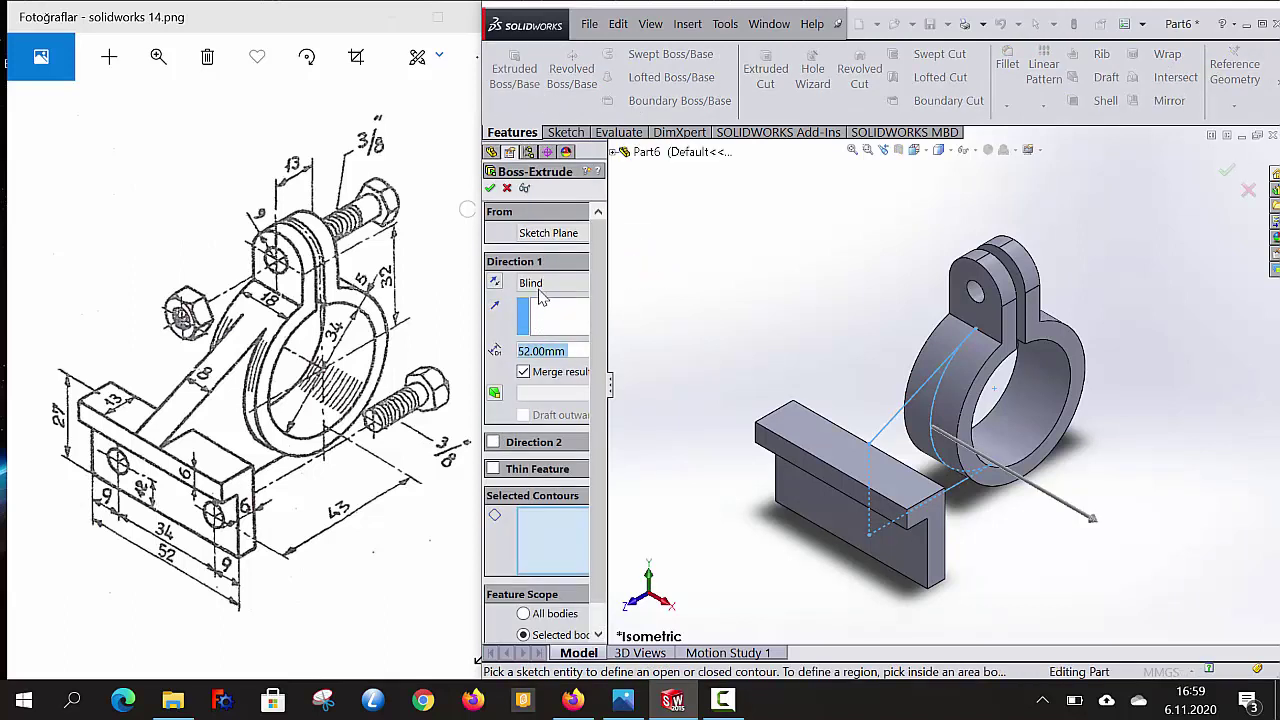
pyautogui.click(539, 290)
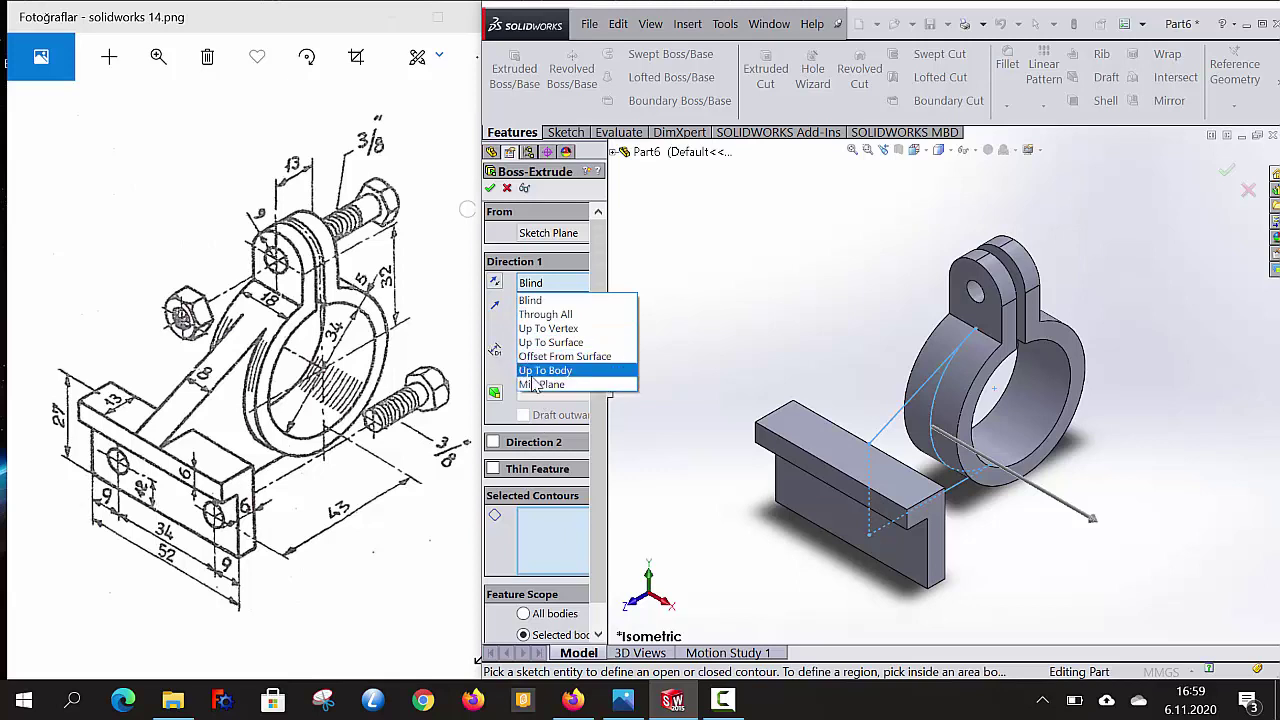
pyautogui.click(552, 386)
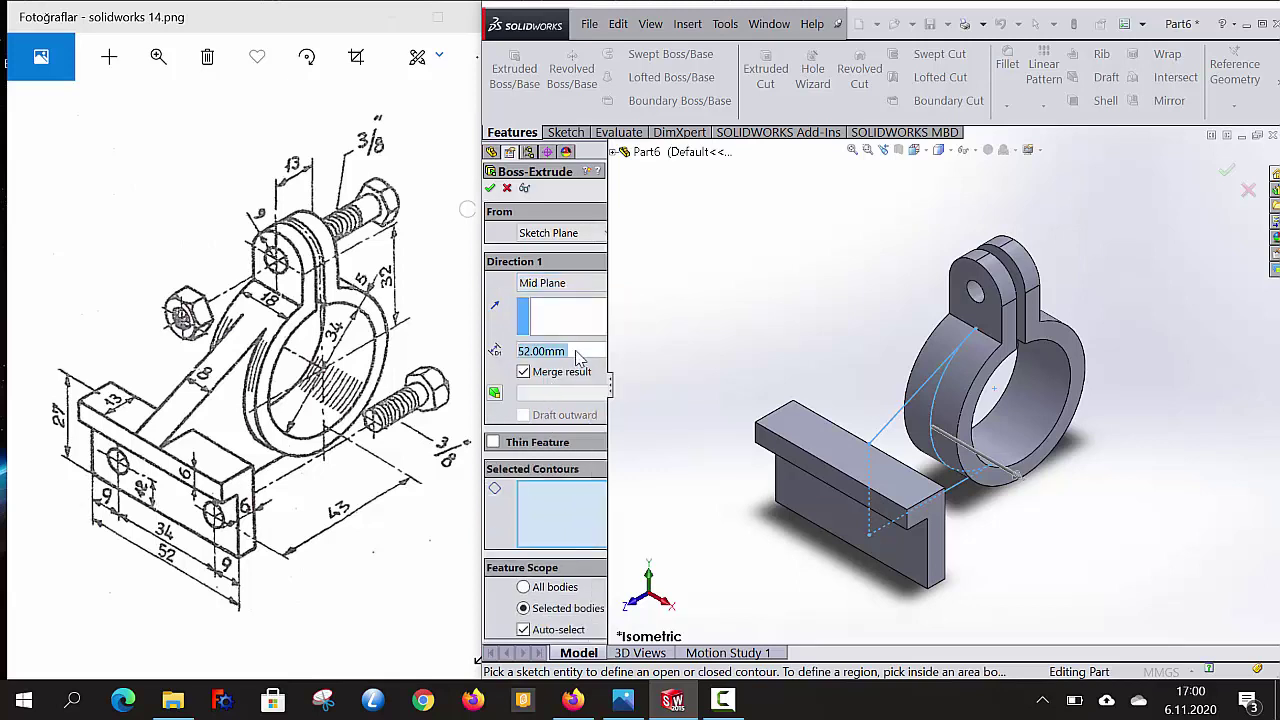
pyautogui.write('8')
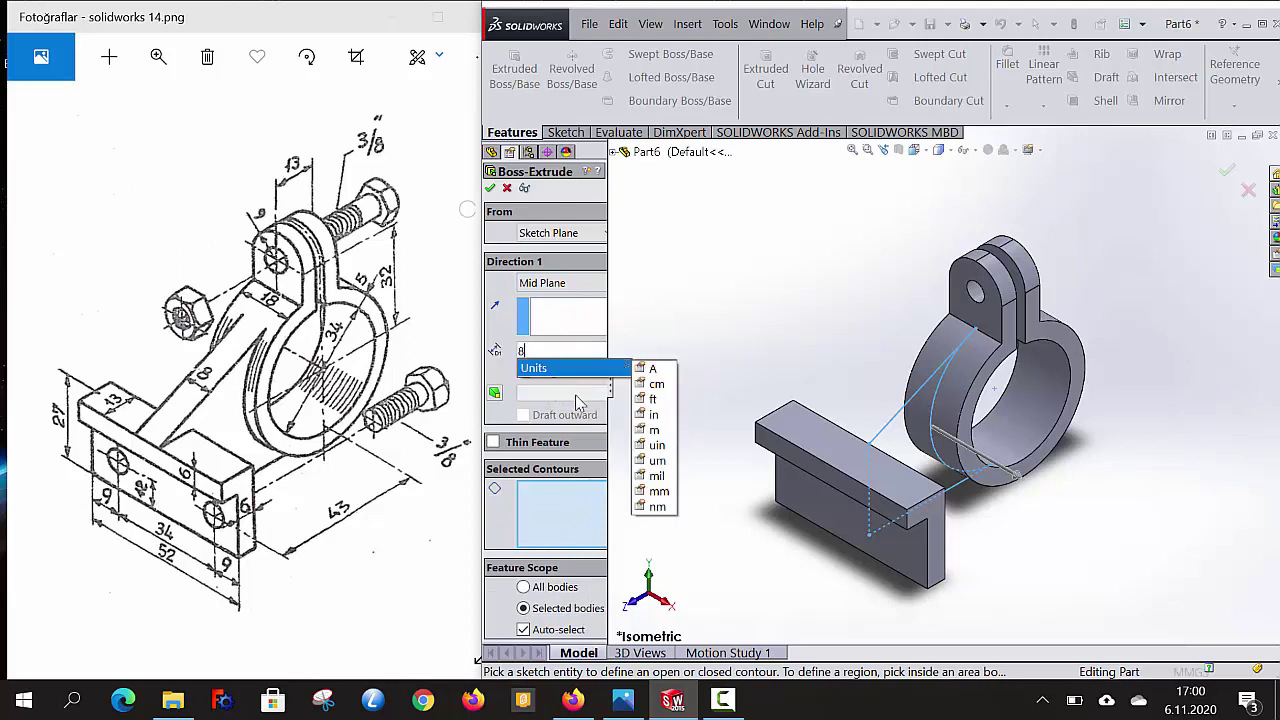
pyautogui.press('Return')
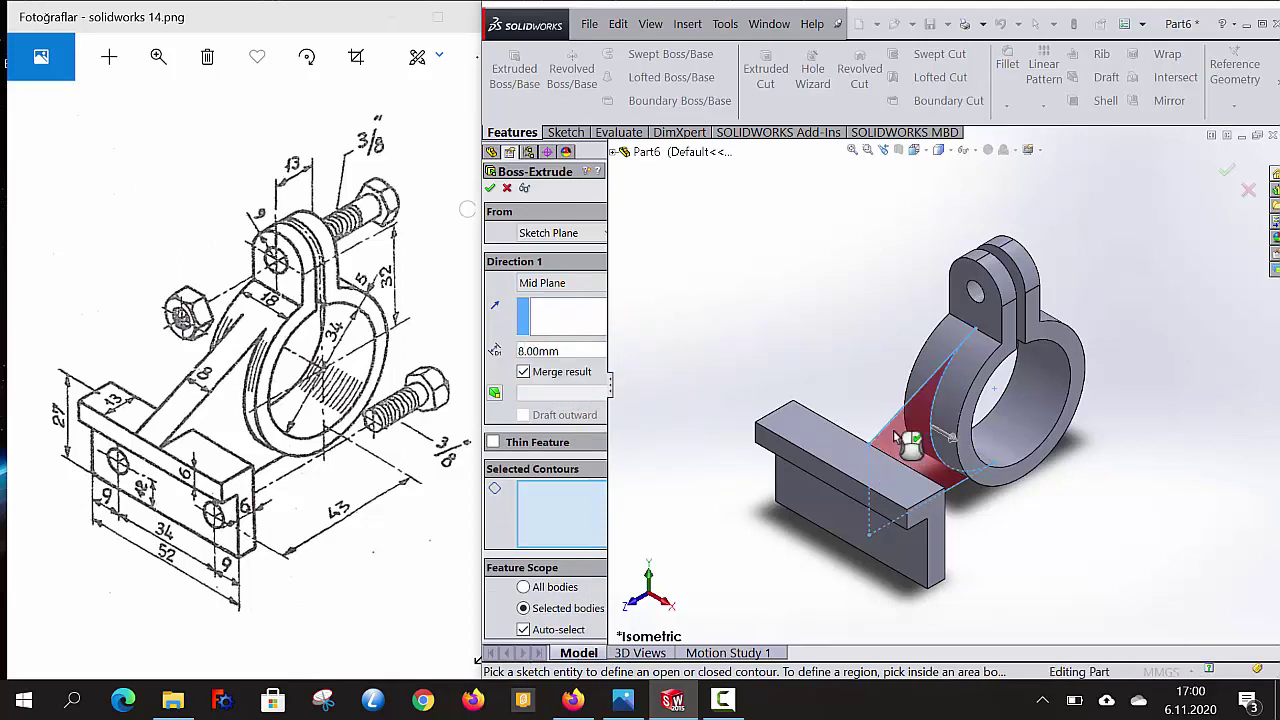
pyautogui.click(899, 438)
pyautogui.moveTo(675, 335)
pyautogui.mouseDown(button='middle')
pyautogui.moveTo(720, 300)
pyautogui.moveTo(743, 343)
pyautogui.moveTo(703, 366)
pyautogui.mouseUp(button='middle')
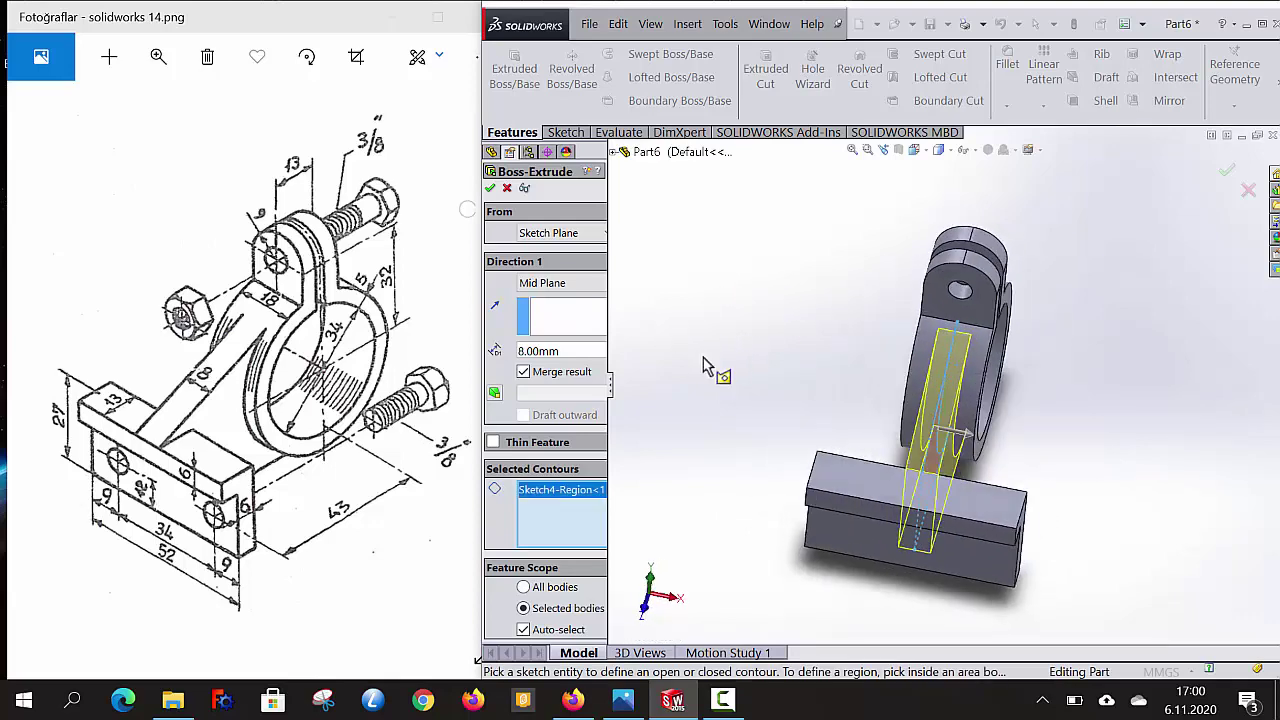
pyautogui.click(490, 188)
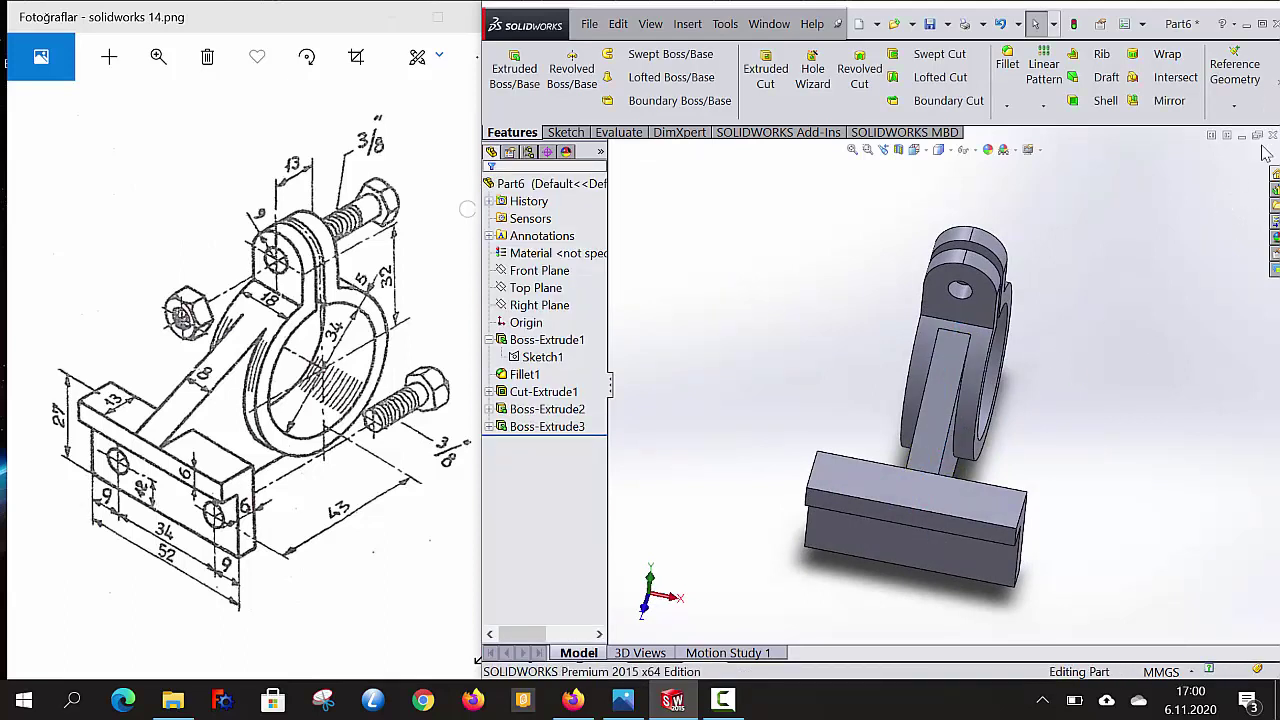
# - Select the base plate's front face, view it Normal To, and bring up the Sketch tools
pyautogui.press('space')
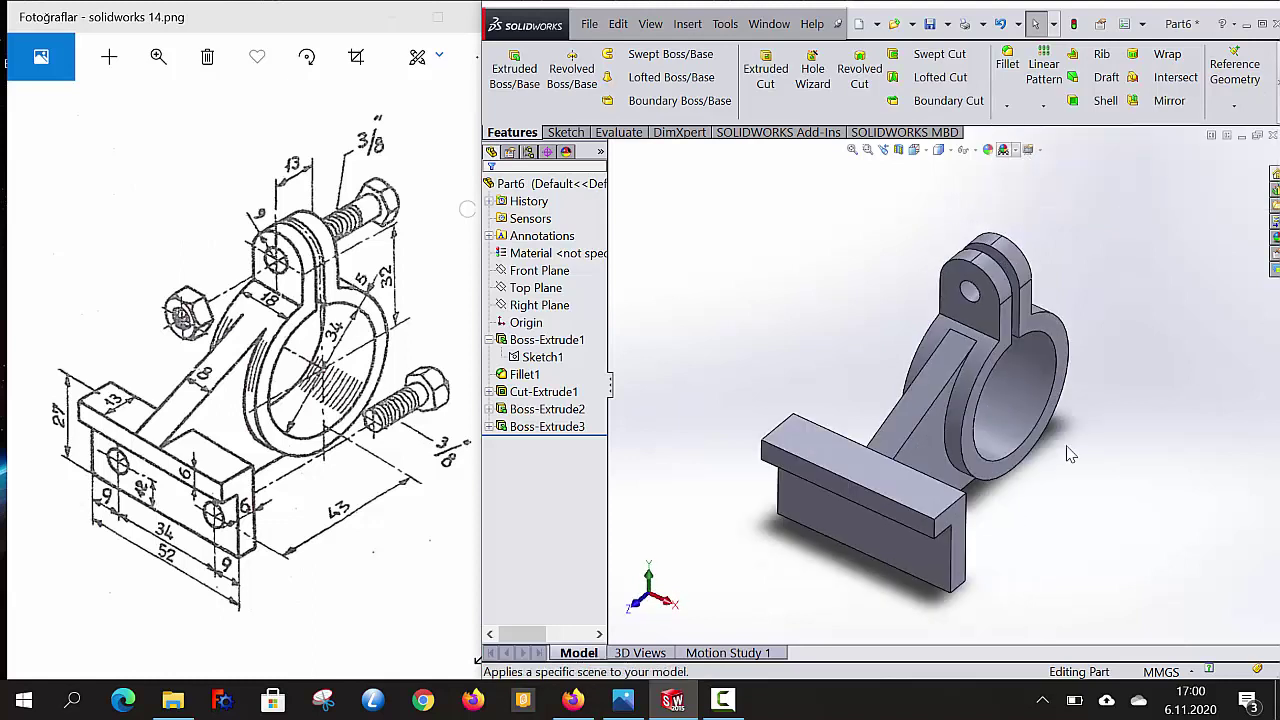
pyautogui.click(1018, 155)
pyautogui.click(885, 548)
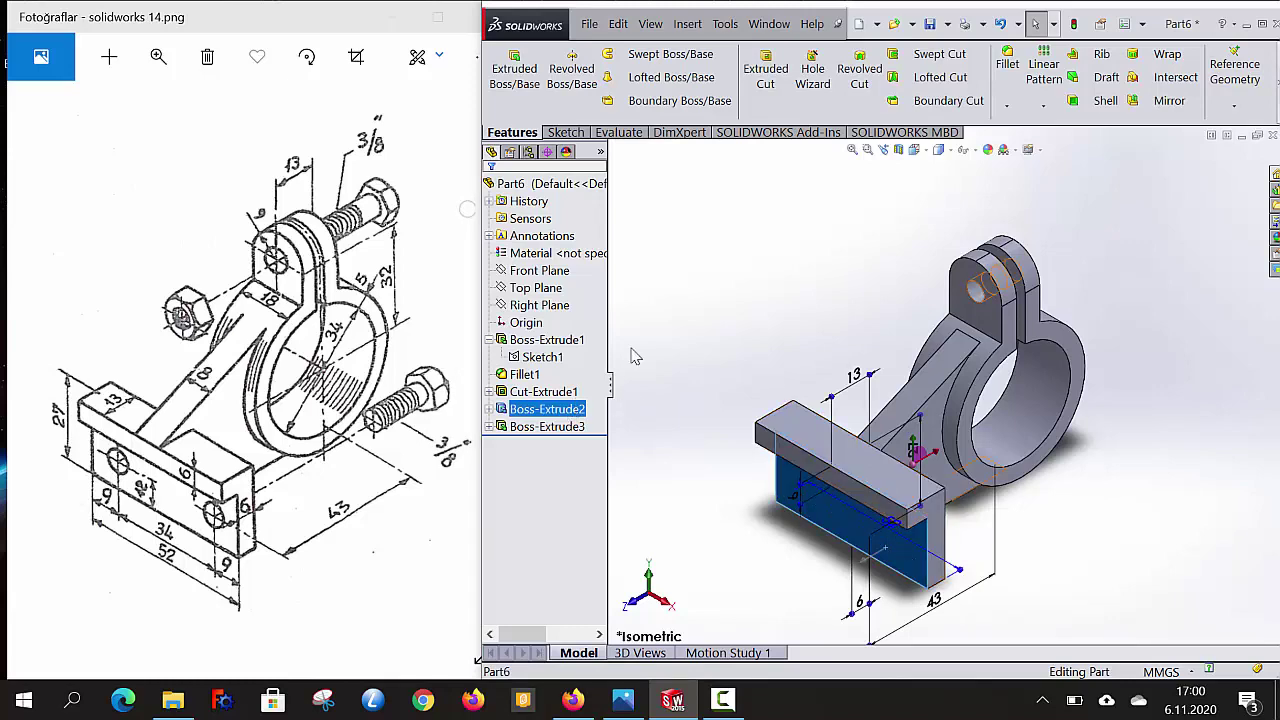
pyautogui.rightClick(655, 270)
pyautogui.click(714, 243)
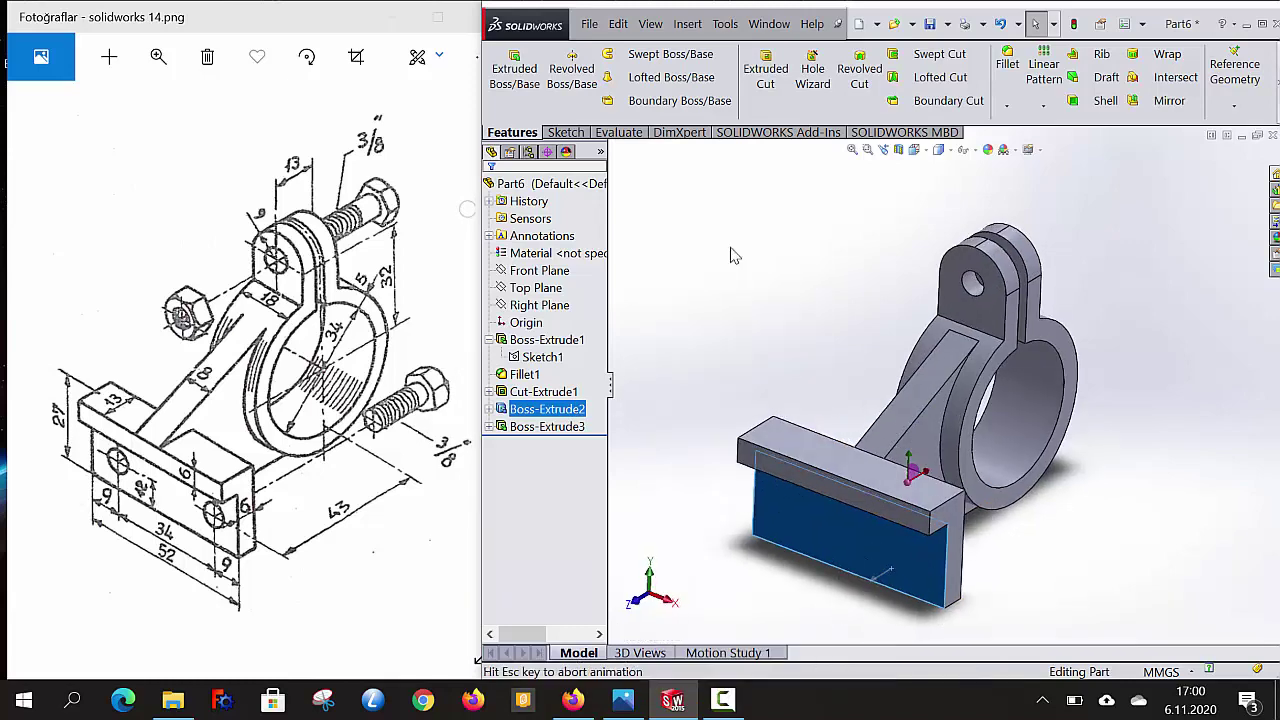
pyautogui.click(565, 133)
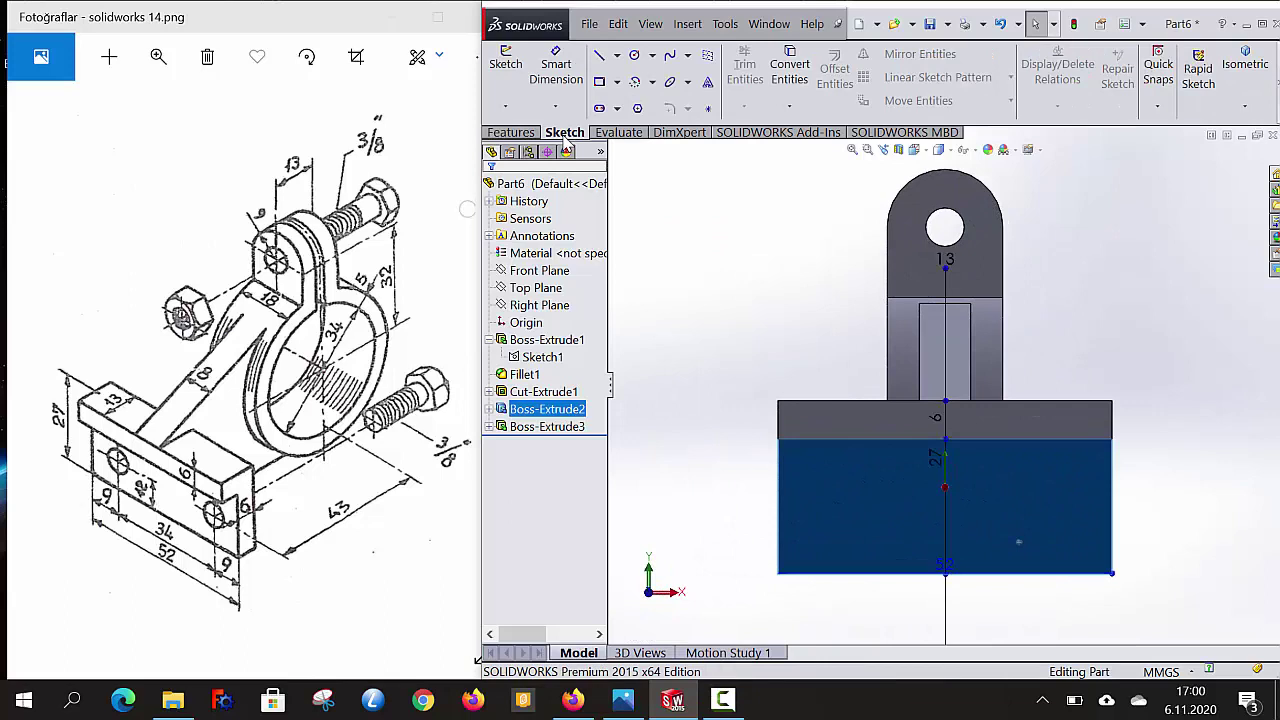
# - Start a sketch on the base's front face and draw a small circle
pyautogui.click(513, 82)
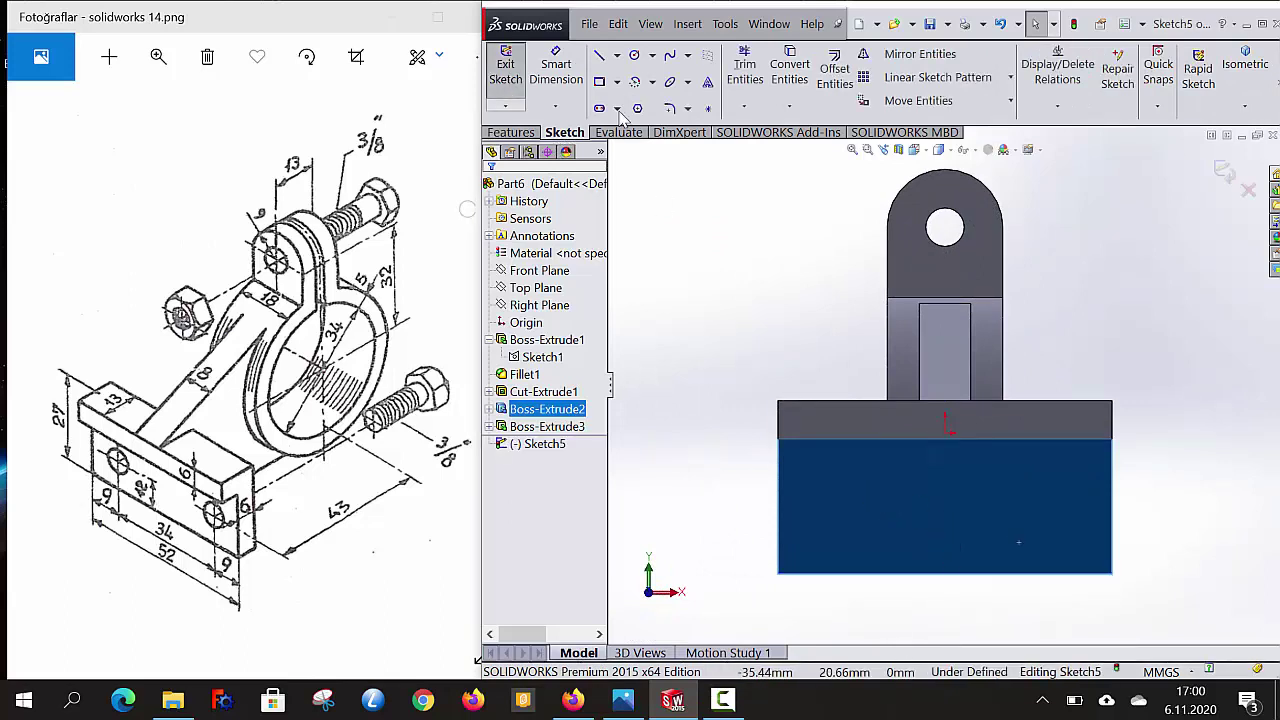
pyautogui.click(634, 55)
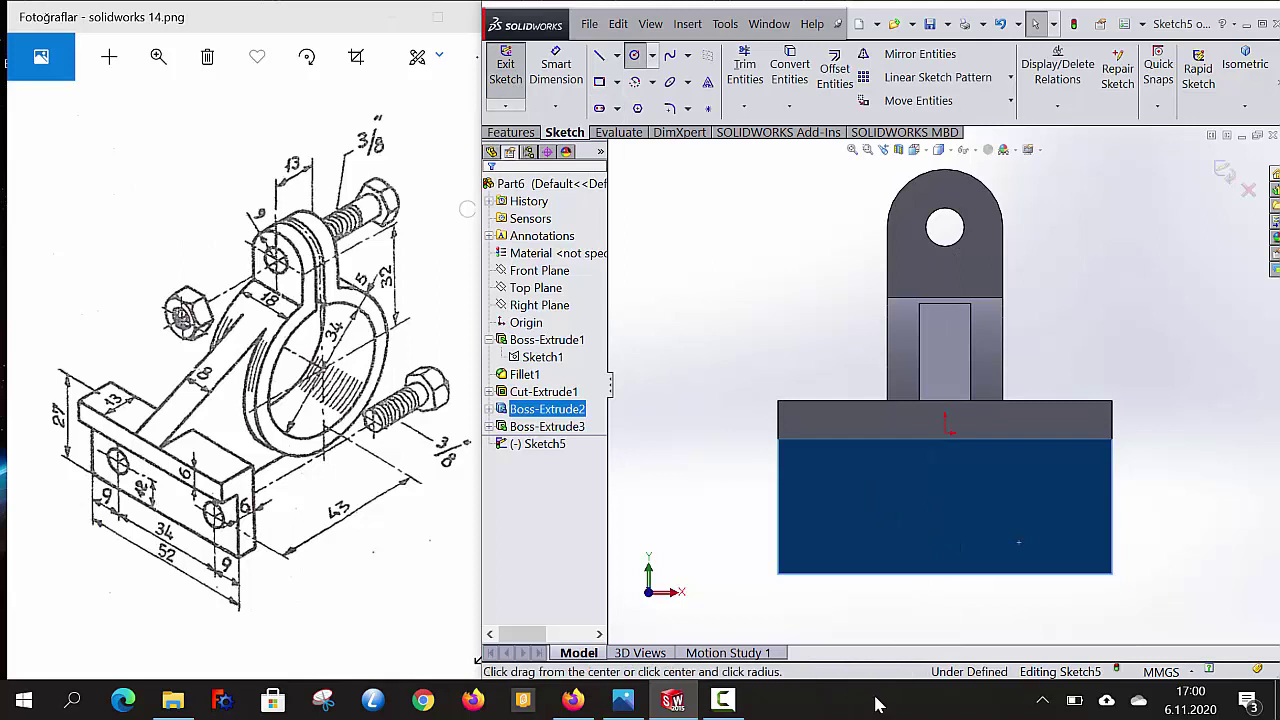
pyautogui.click(845, 519)
pyautogui.click(858, 514)
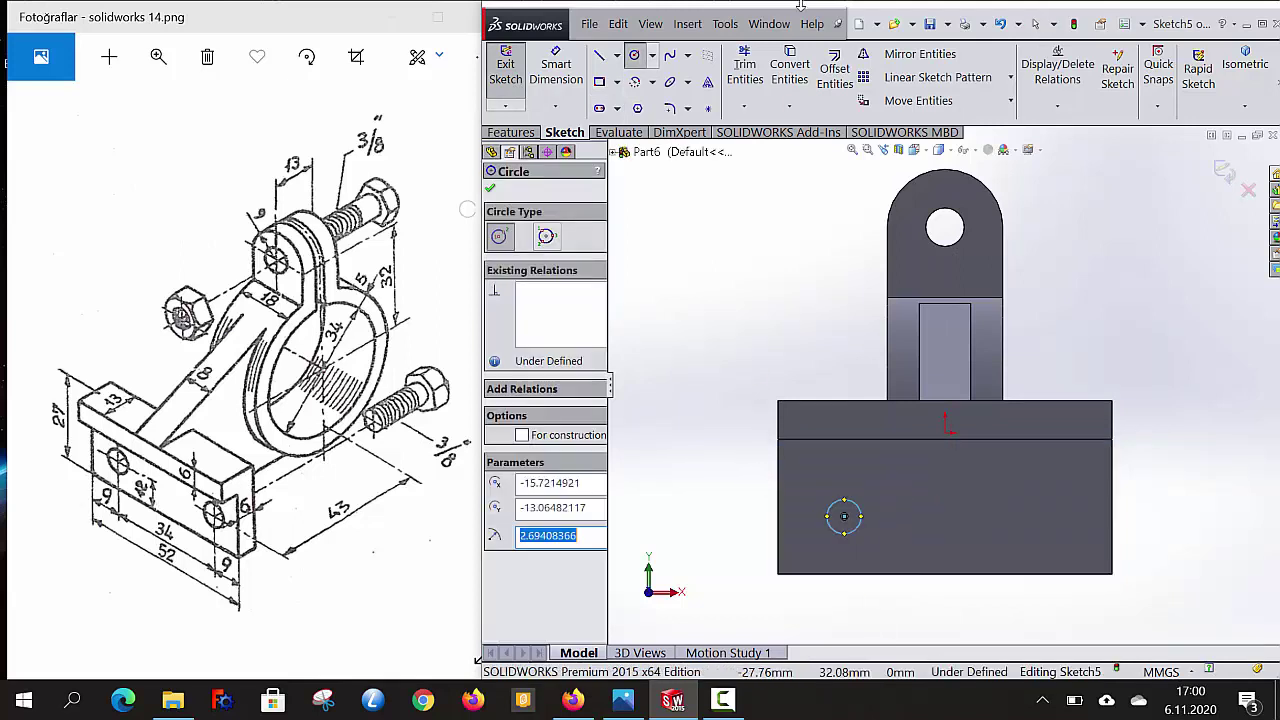
# - Give the circle a 6 mm diameter dimension
pyautogui.click(556, 65)
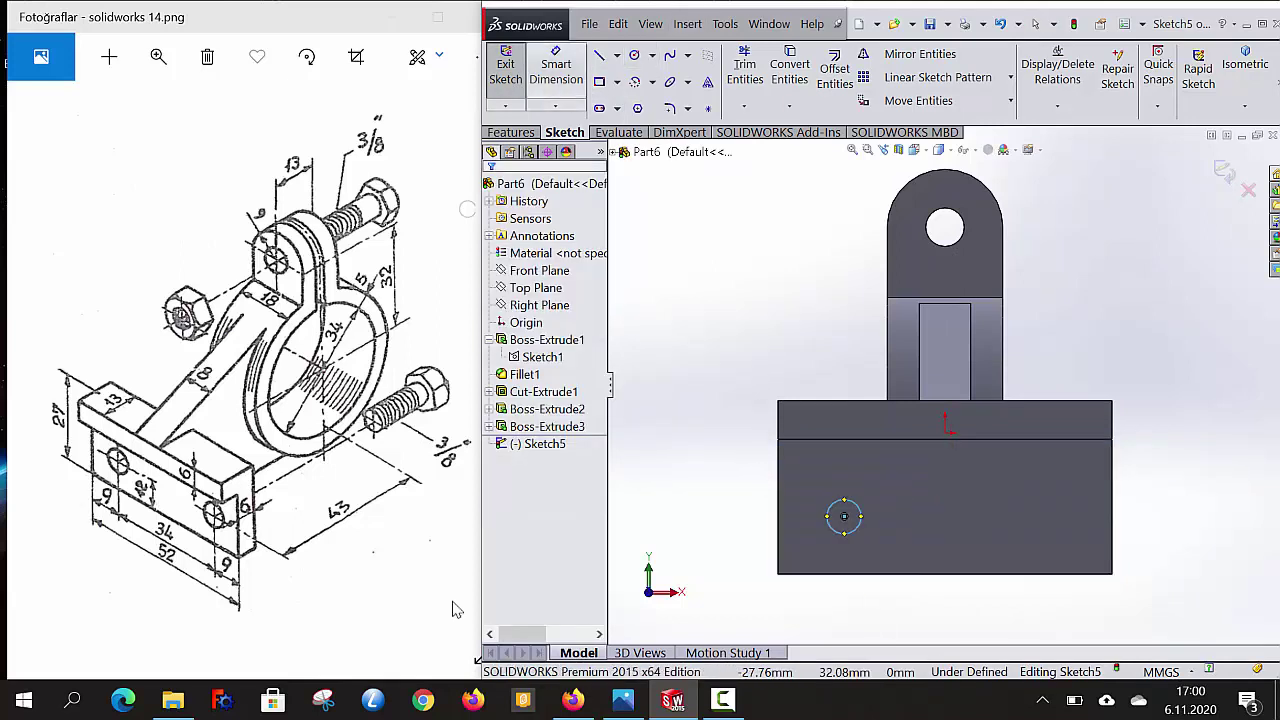
pyautogui.click(860, 524)
pyautogui.click(866, 475)
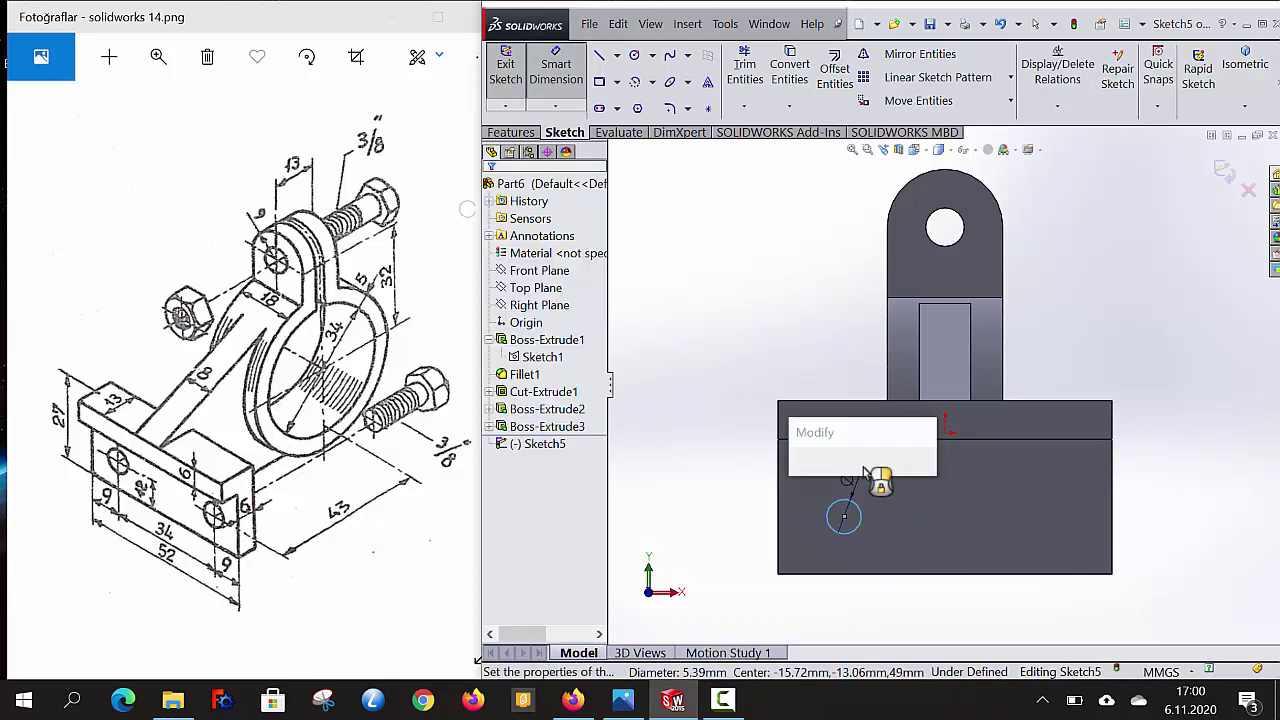
pyautogui.write('6')
pyautogui.press('Return')
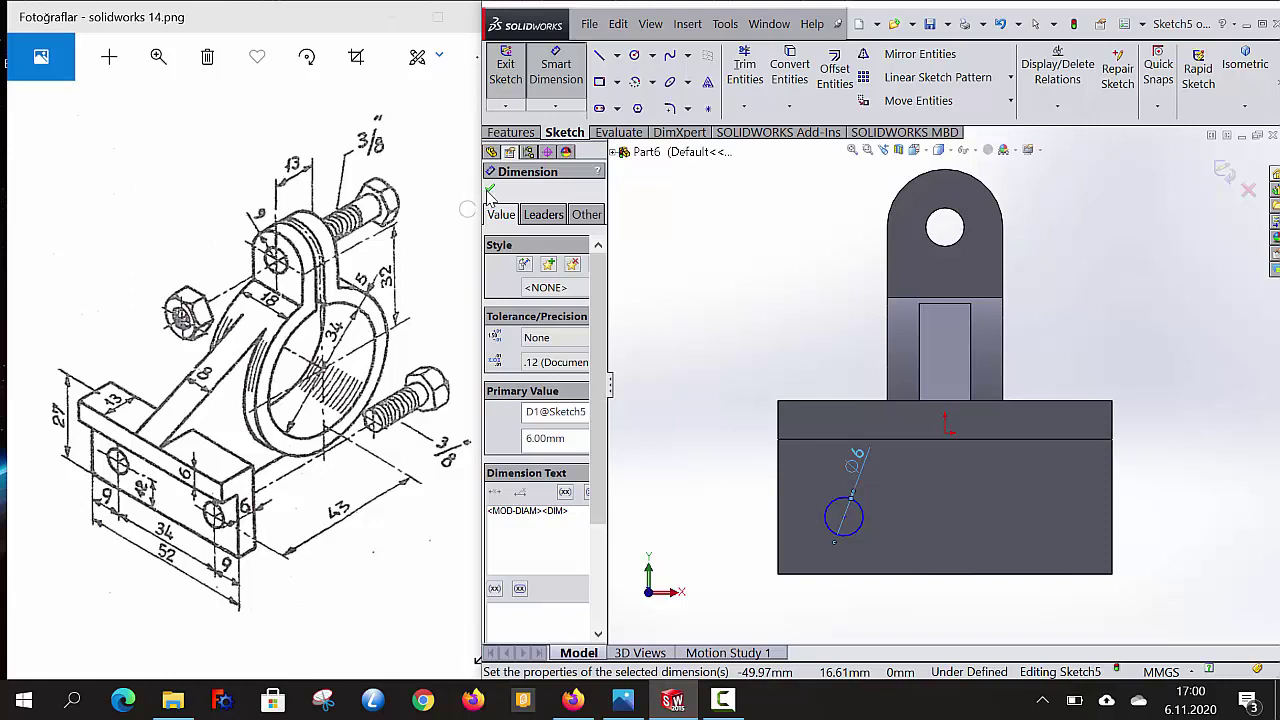
pyautogui.click(490, 191)
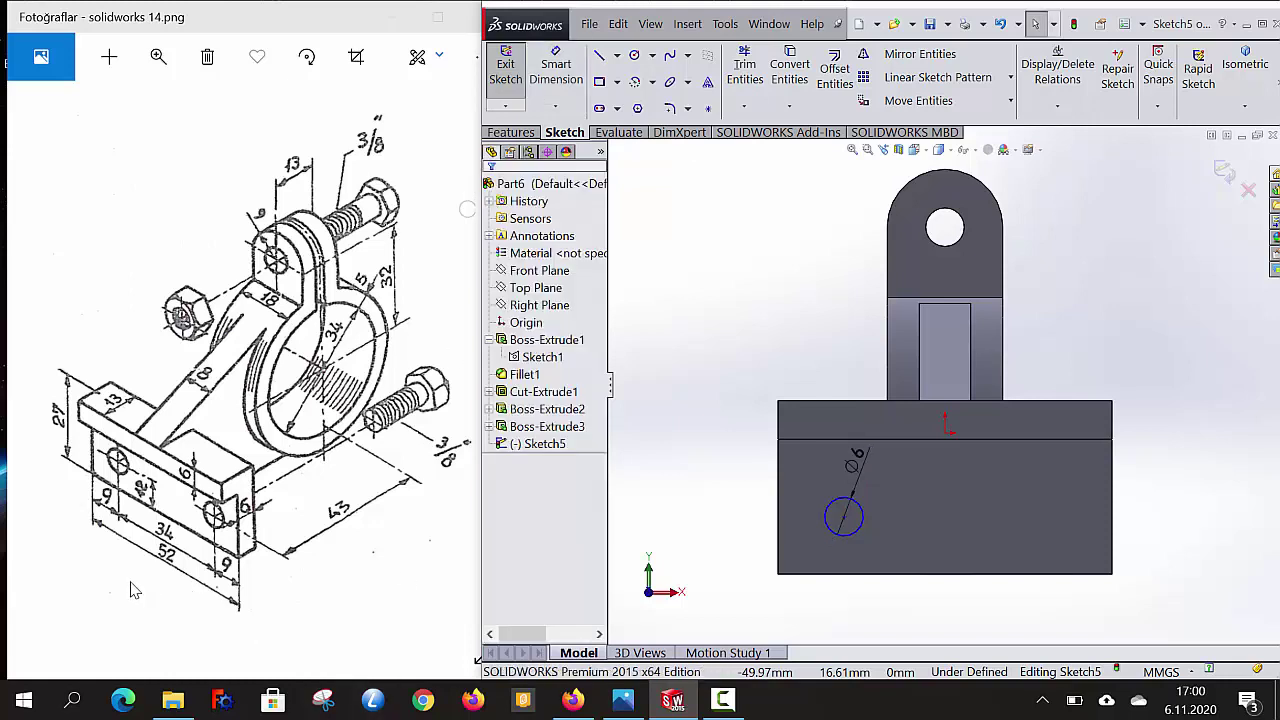
# - Locate the circle centre 12 mm above the bottom edge and 9 mm from the left edge, then exit the sketch
pyautogui.click(580, 78)
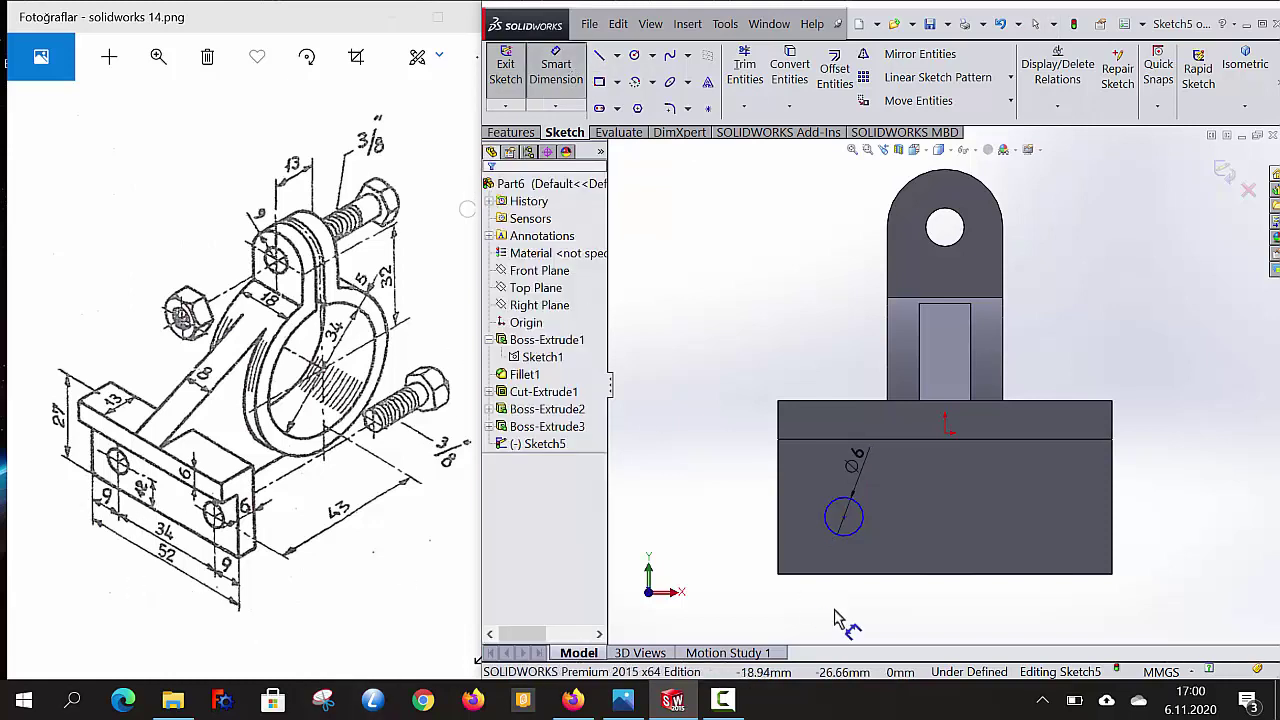
pyautogui.click(844, 518)
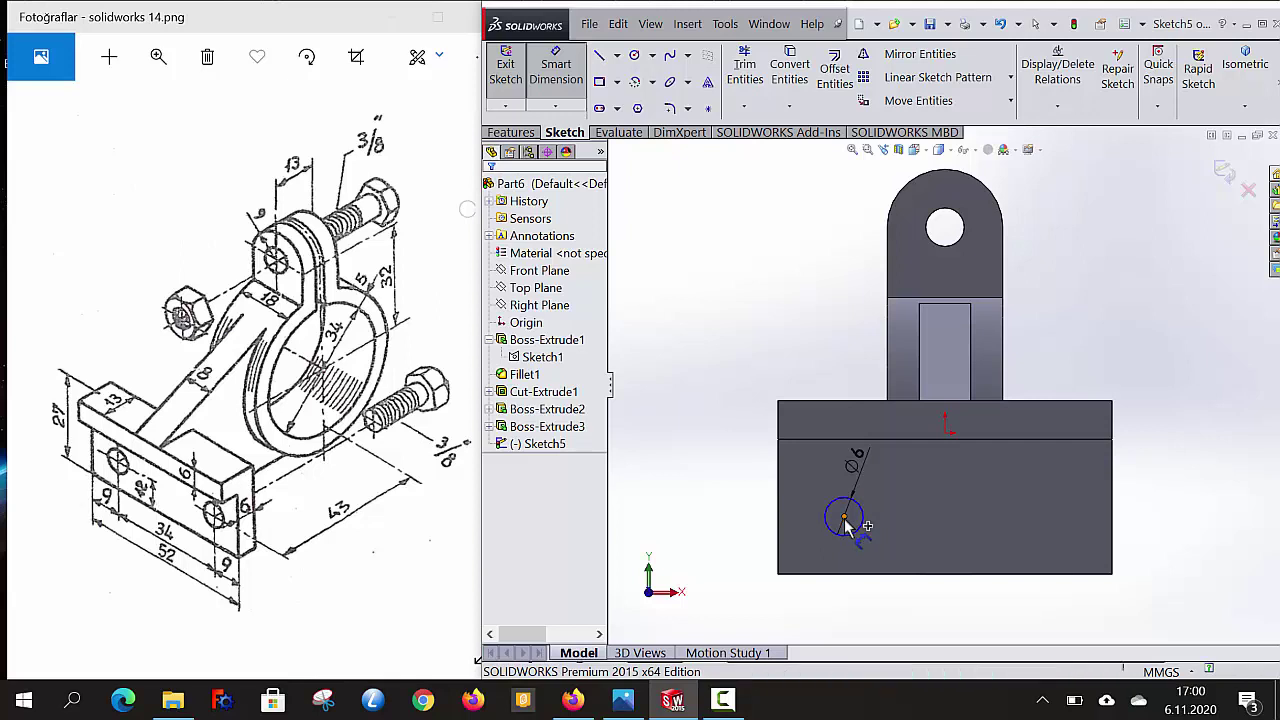
pyautogui.click(868, 575)
pyautogui.click(724, 537)
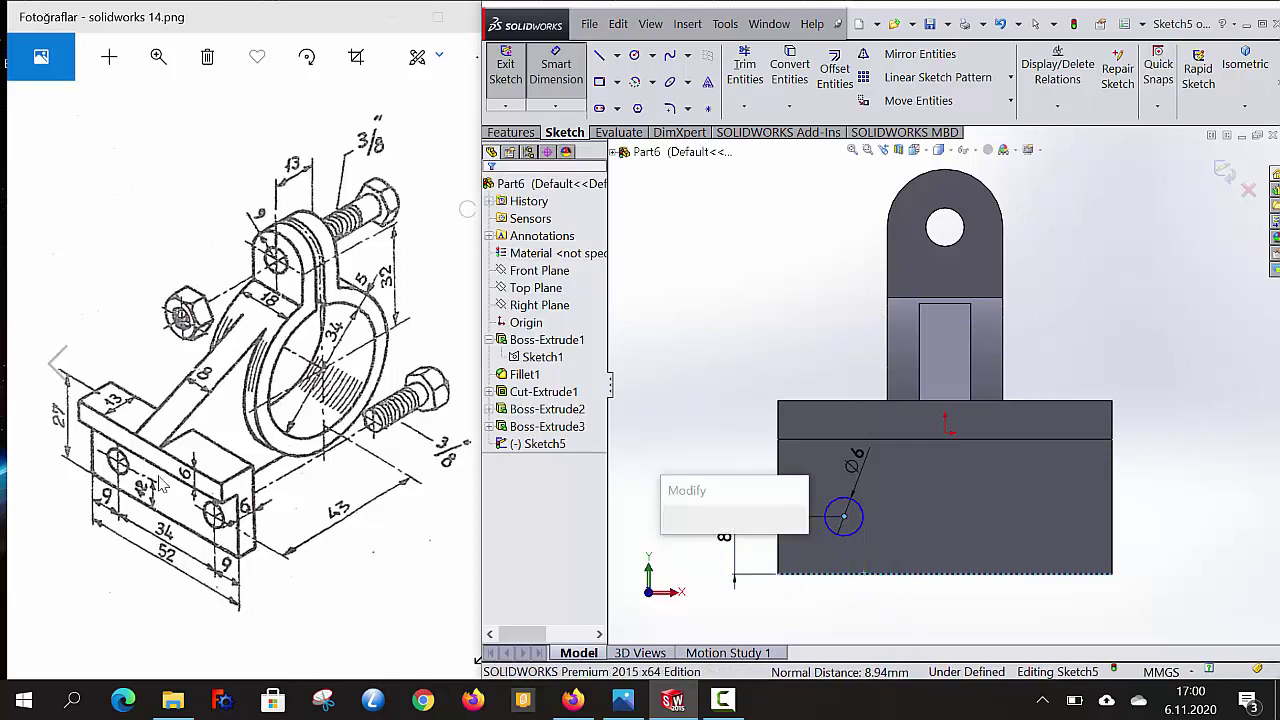
pyautogui.write('12')
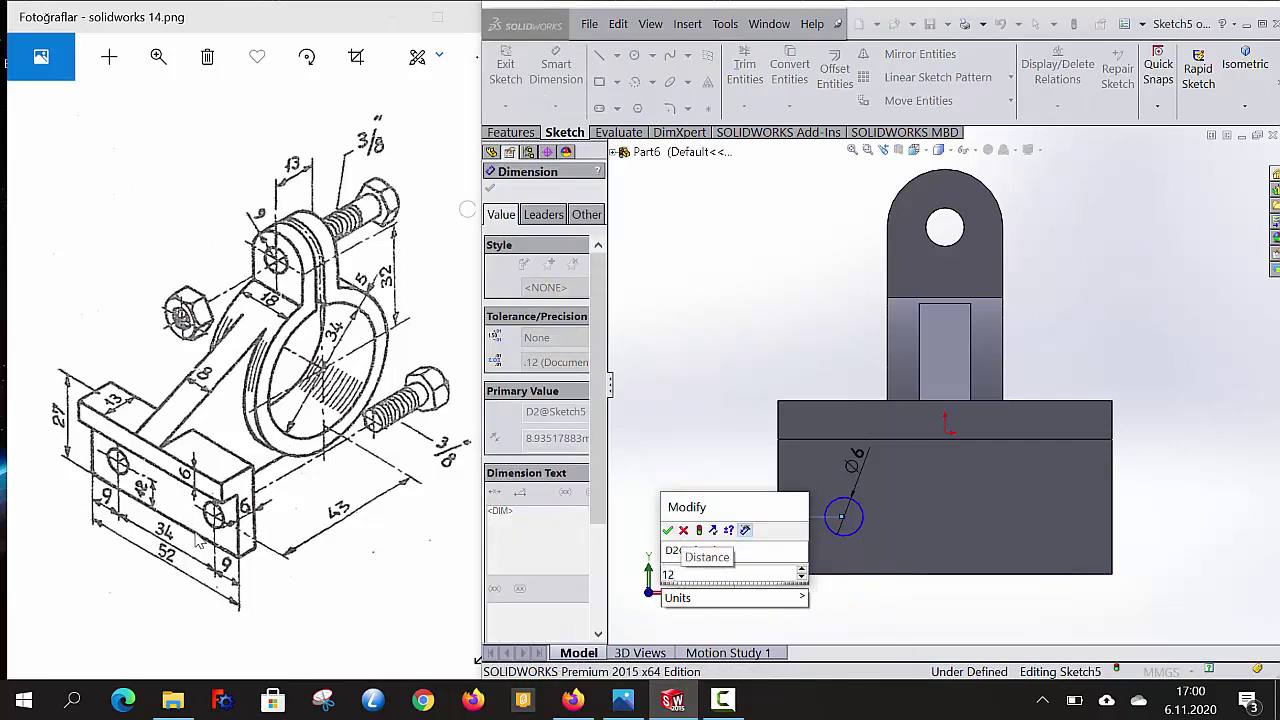
pyautogui.press('Return')
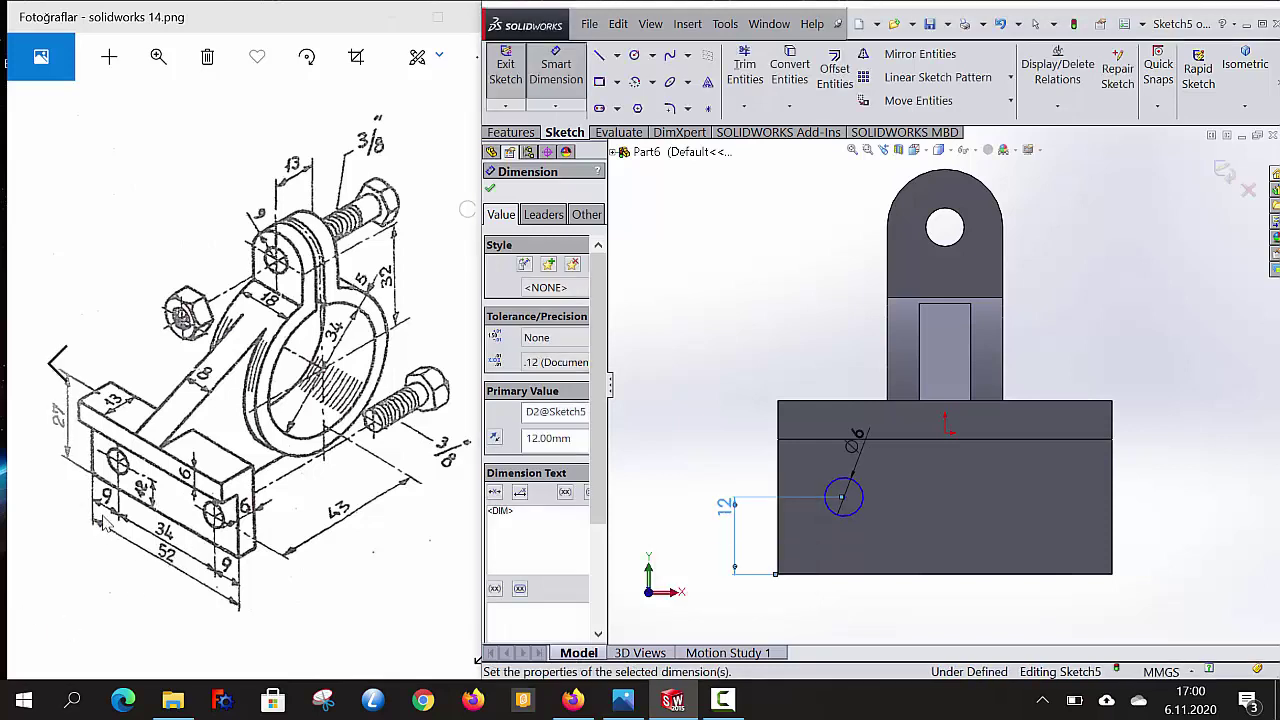
pyautogui.click(843, 498)
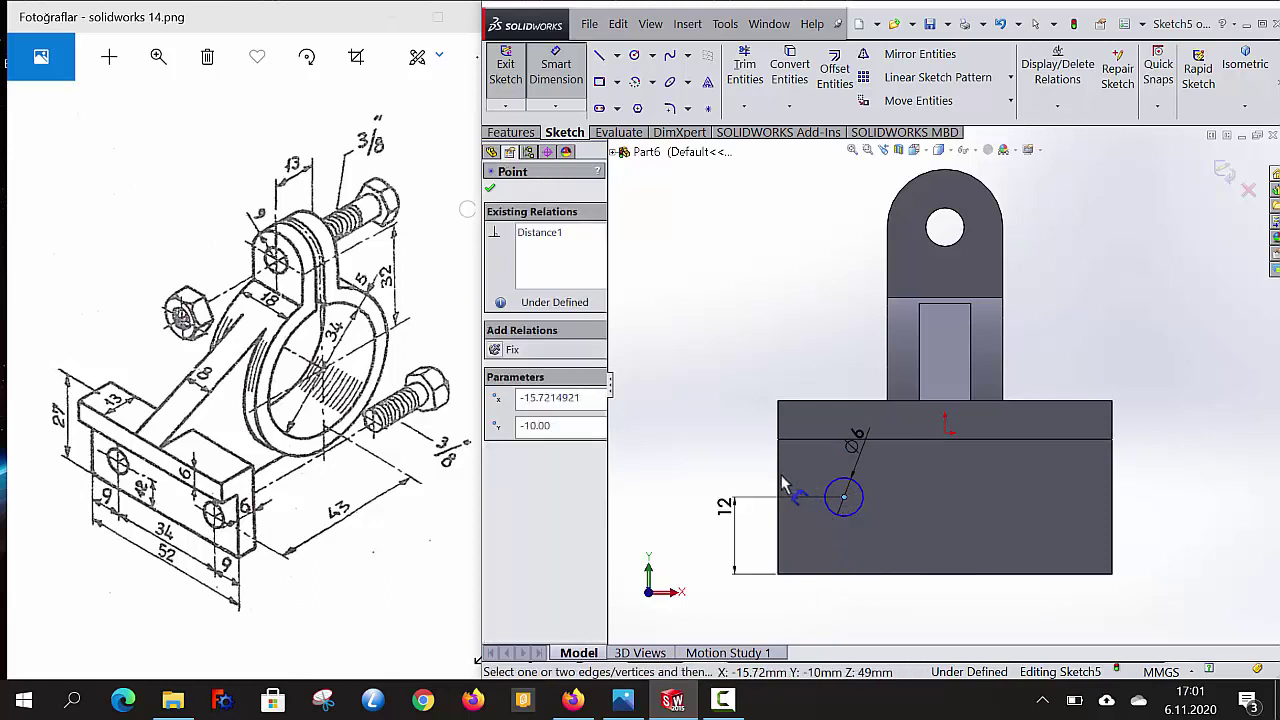
pyautogui.click(815, 545)
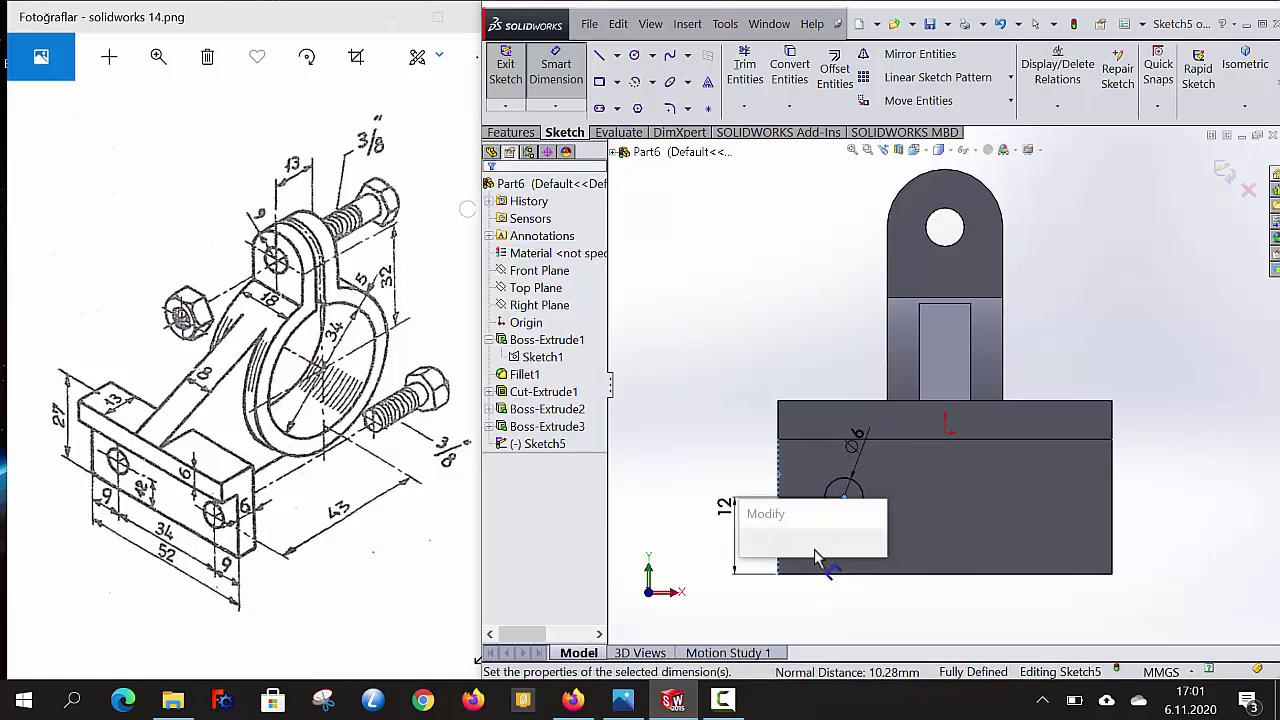
pyautogui.write('9')
pyautogui.press('Return')
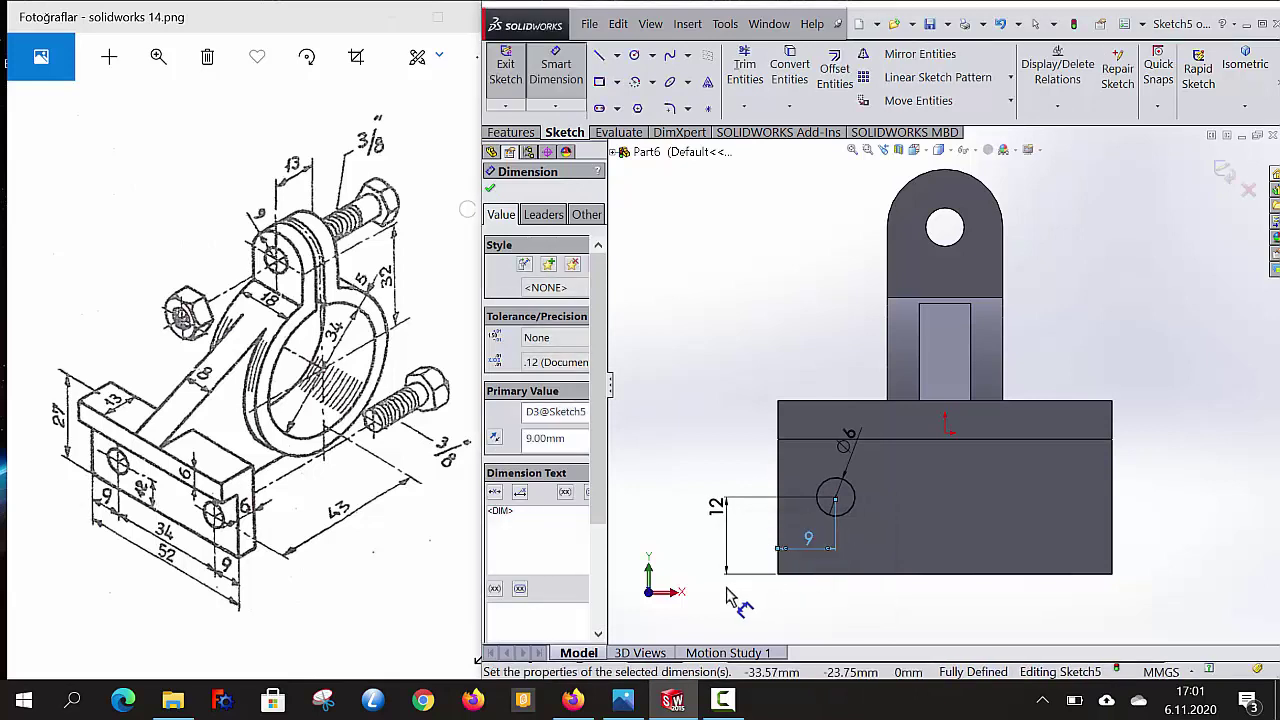
pyautogui.click(490, 189)
pyautogui.click(505, 66)
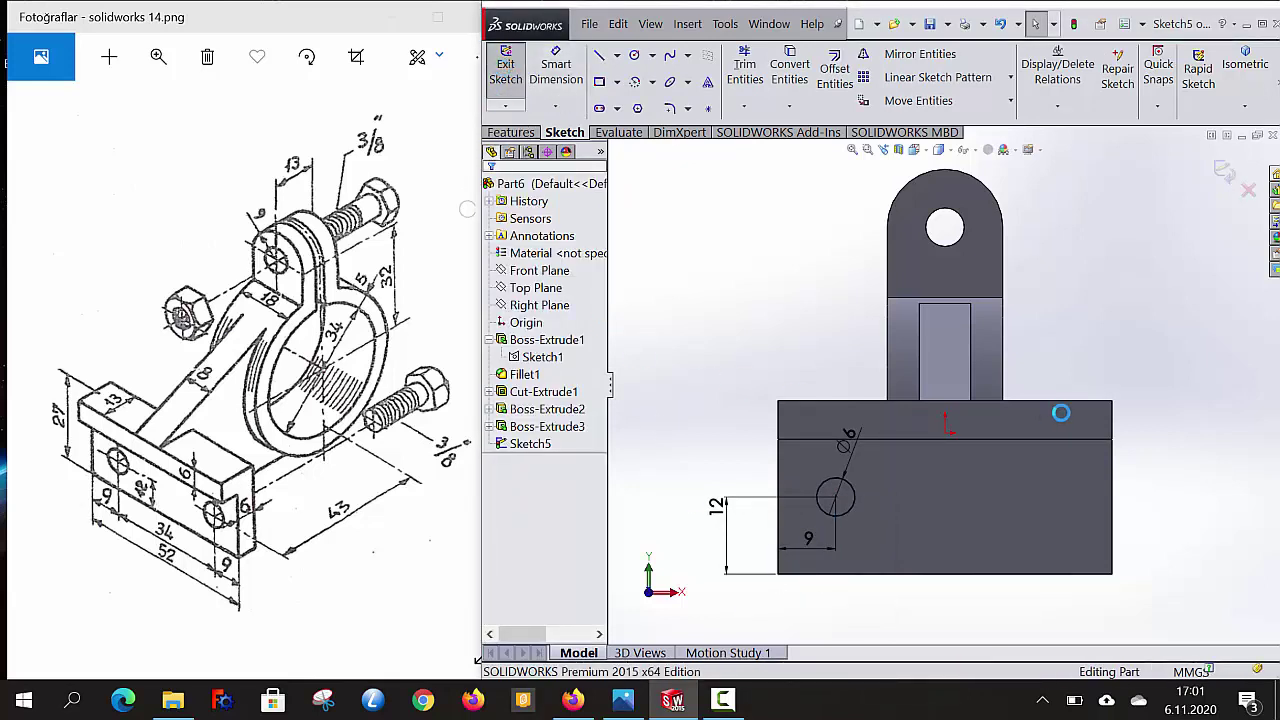
# - In isometric view, cut the Ø6 circle Through All with Extruded Cut, then orbit to check the hole
pyautogui.click(1245, 66)
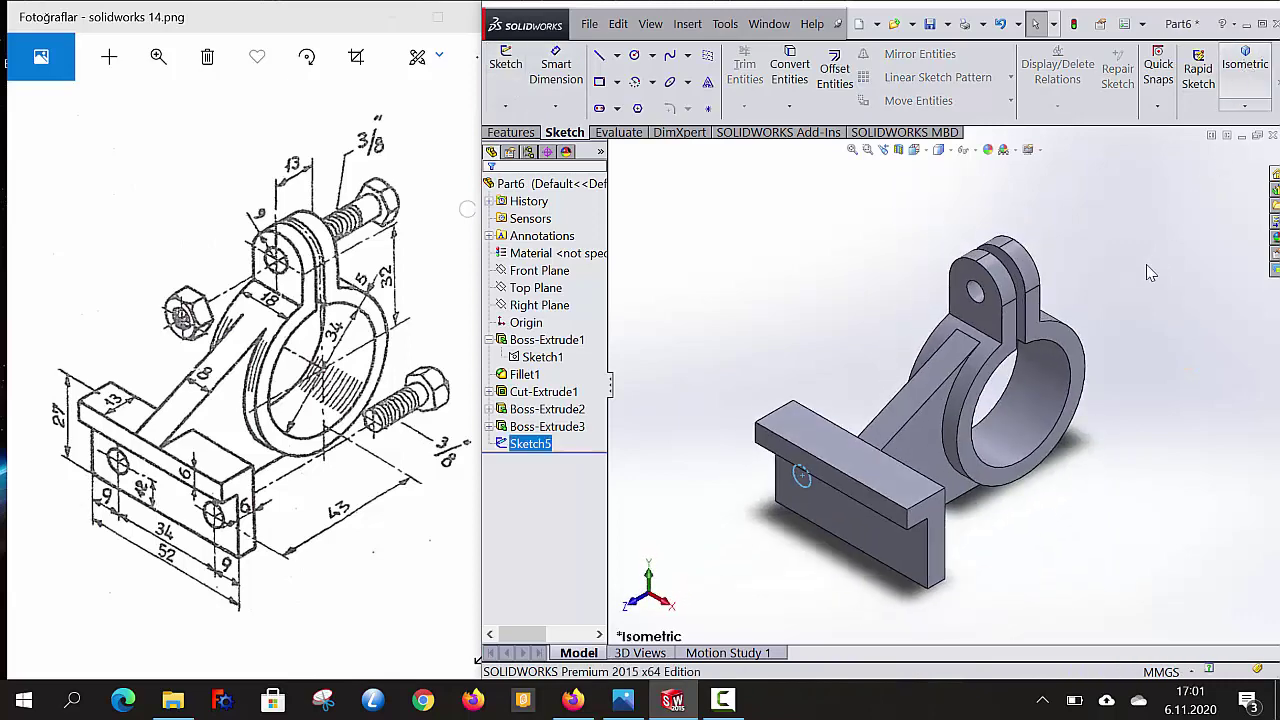
pyautogui.click(510, 133)
pyautogui.click(765, 72)
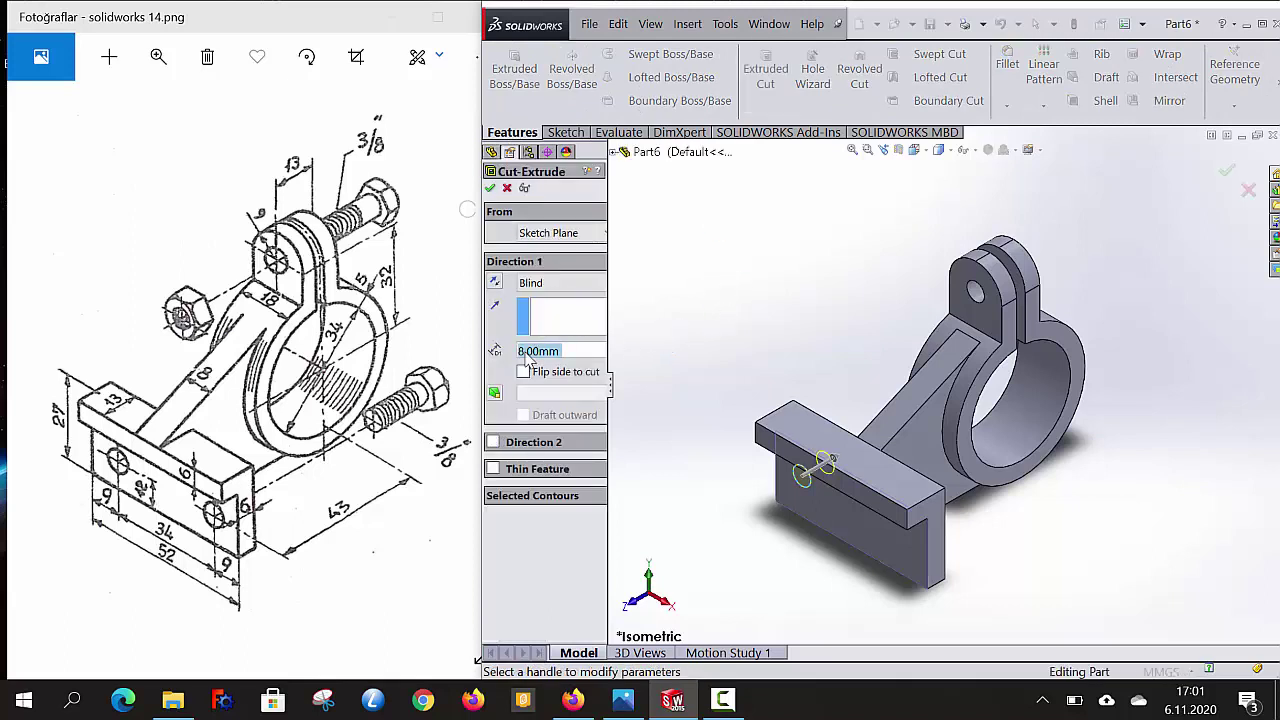
pyautogui.click(548, 289)
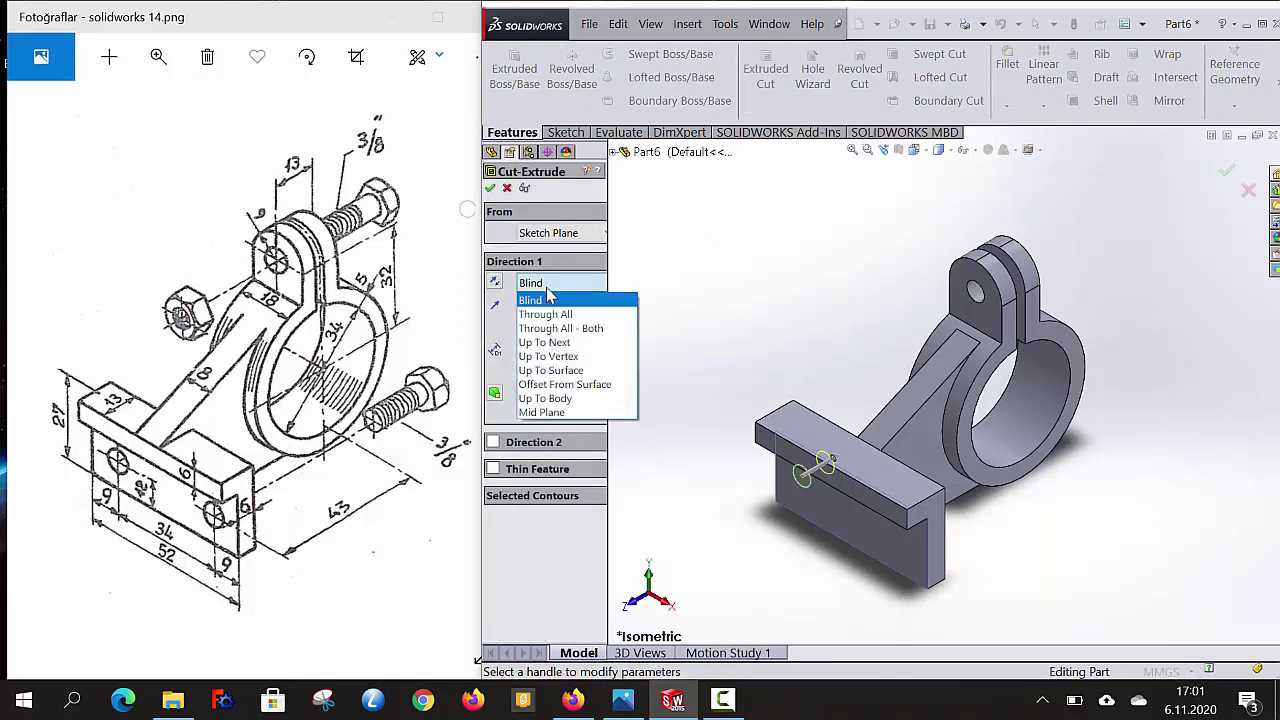
pyautogui.click(545, 314)
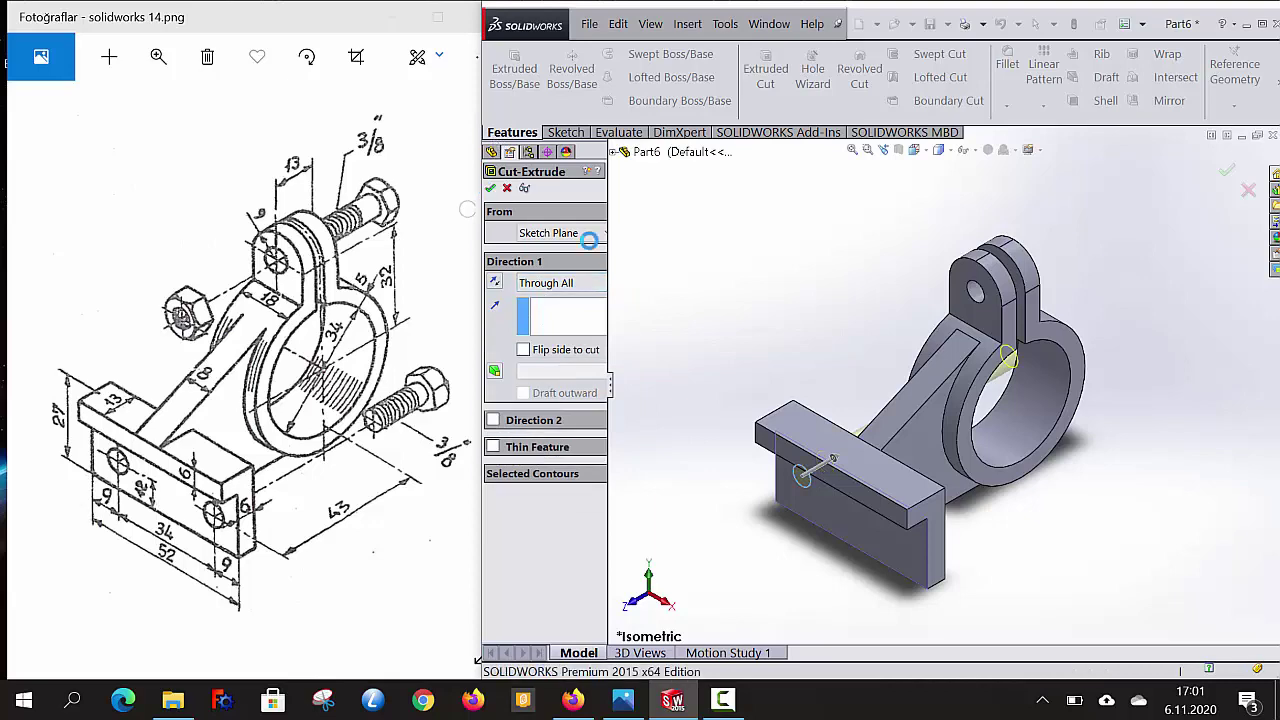
pyautogui.press('Return')
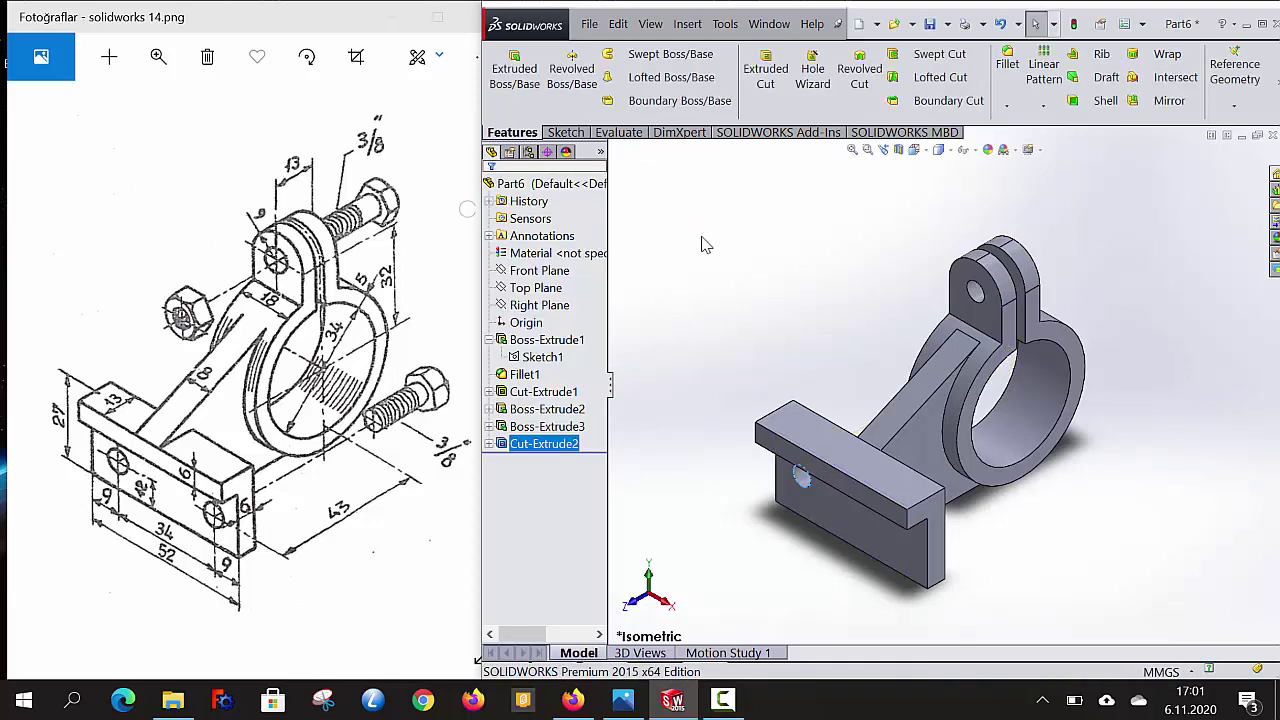
pyautogui.moveTo(720, 271)
pyautogui.mouseDown(button='middle')
pyautogui.moveTo(764, 297)
pyautogui.moveTo(794, 363)
pyautogui.moveTo(746, 451)
pyautogui.moveTo(718, 392)
pyautogui.mouseUp(button='middle')
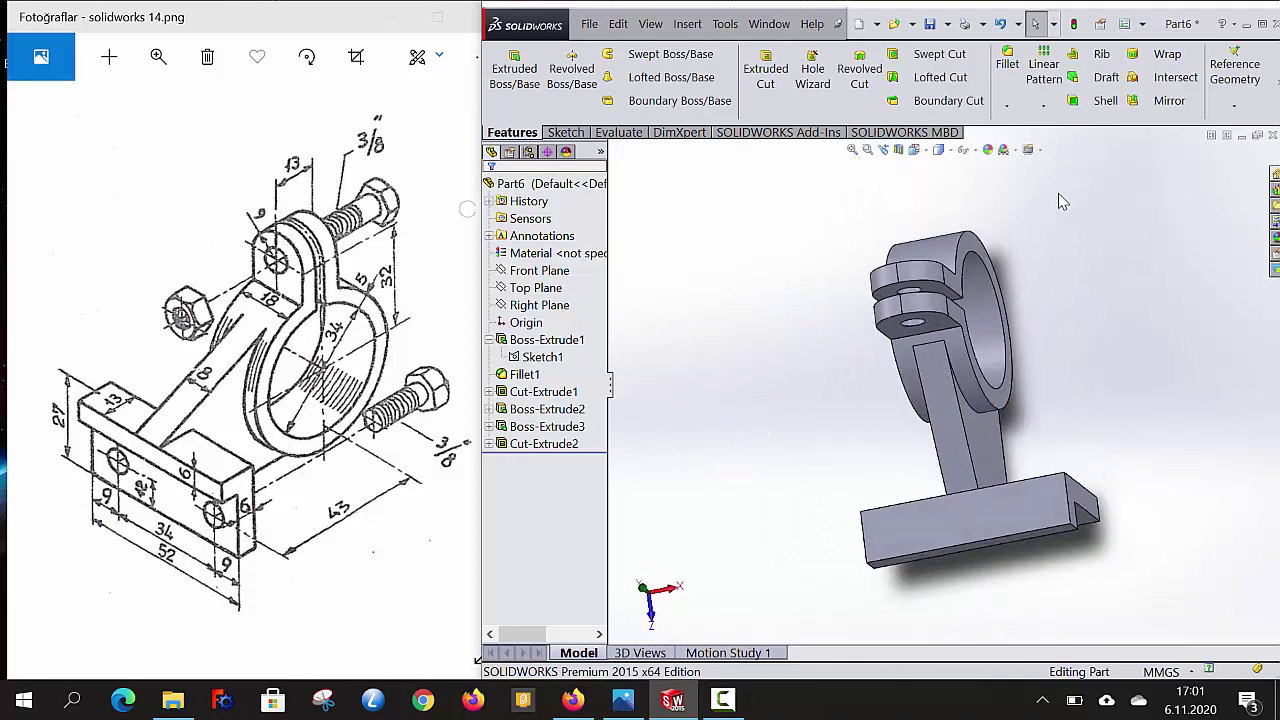
# - Return to isometric view and start a Mirror feature with Cut-Extrude2 selected
pyautogui.click(913, 149)
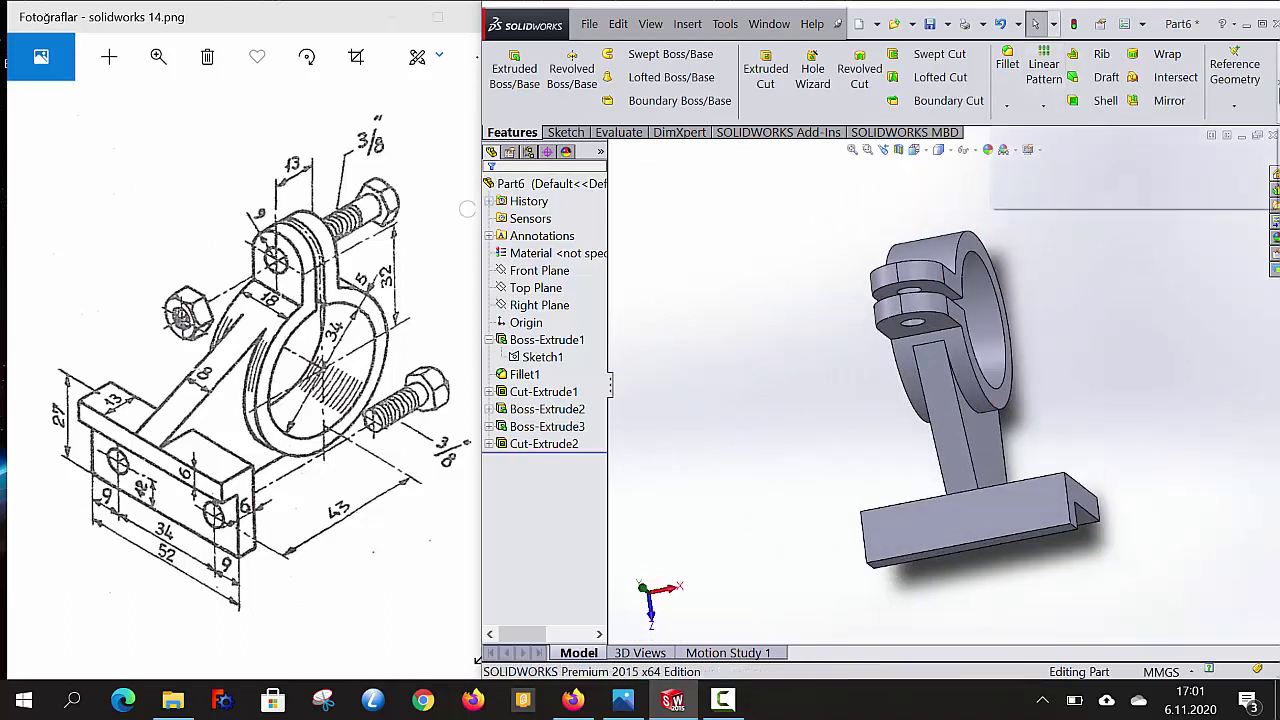
pyautogui.click(1020, 160)
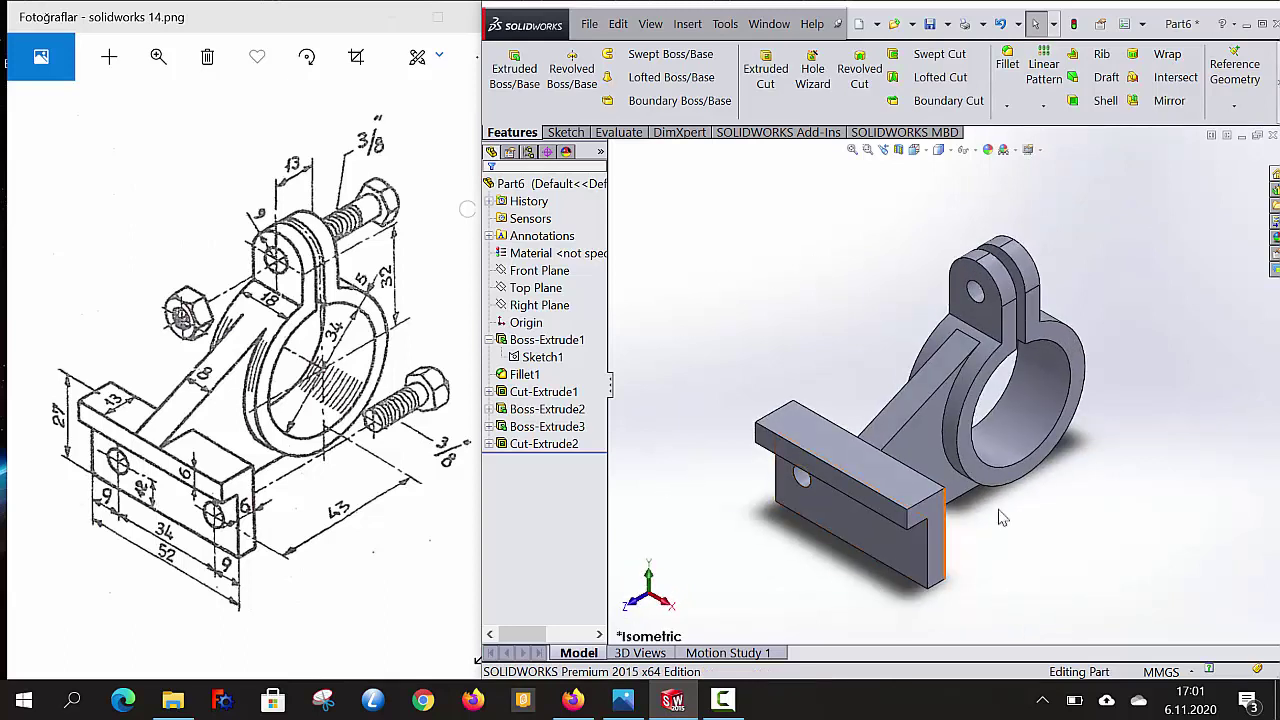
pyautogui.click(544, 443)
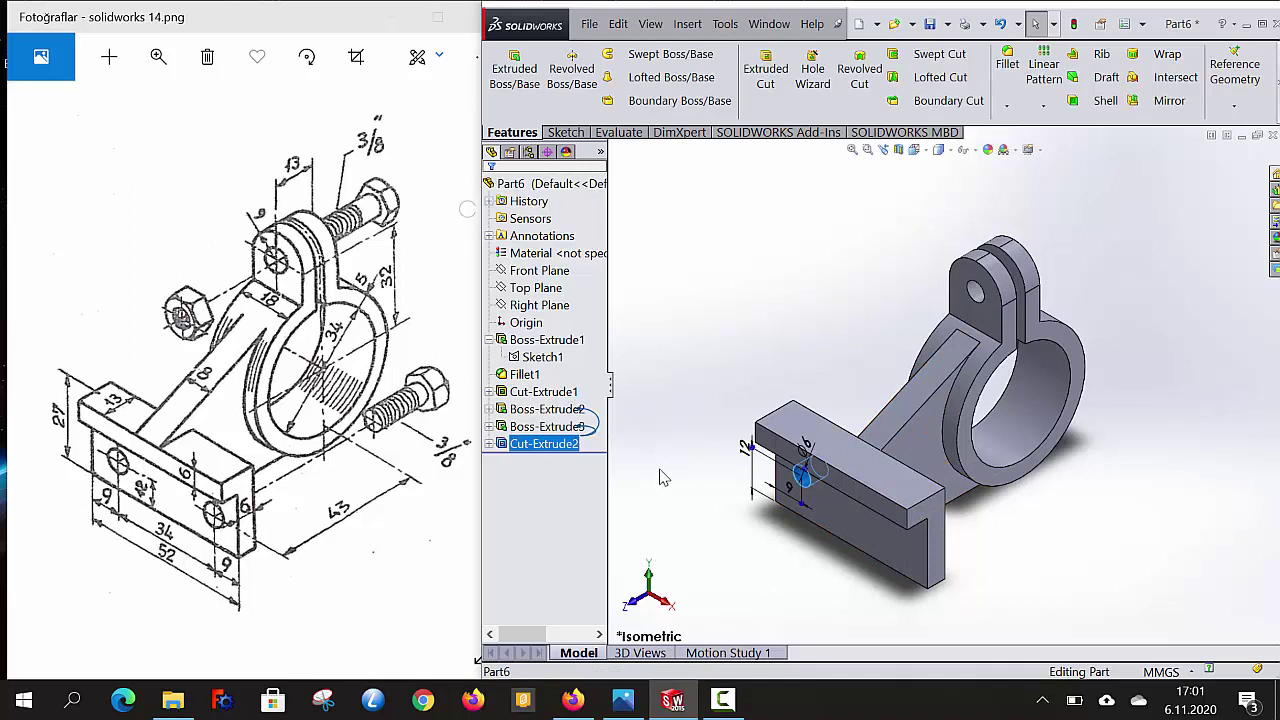
pyautogui.click(1165, 100)
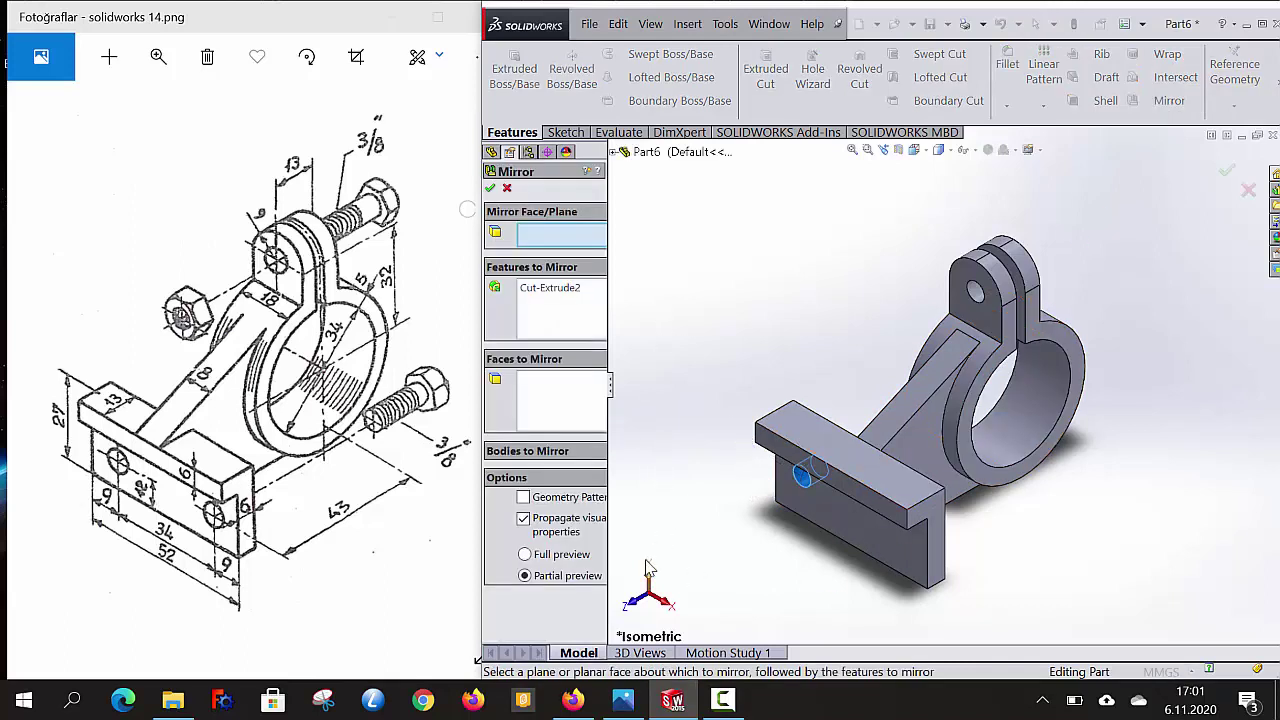
# - Mirror the Cut-Extrude2 hole across the Right Plane to add a second Ø6 hole
pyautogui.click(613, 153)
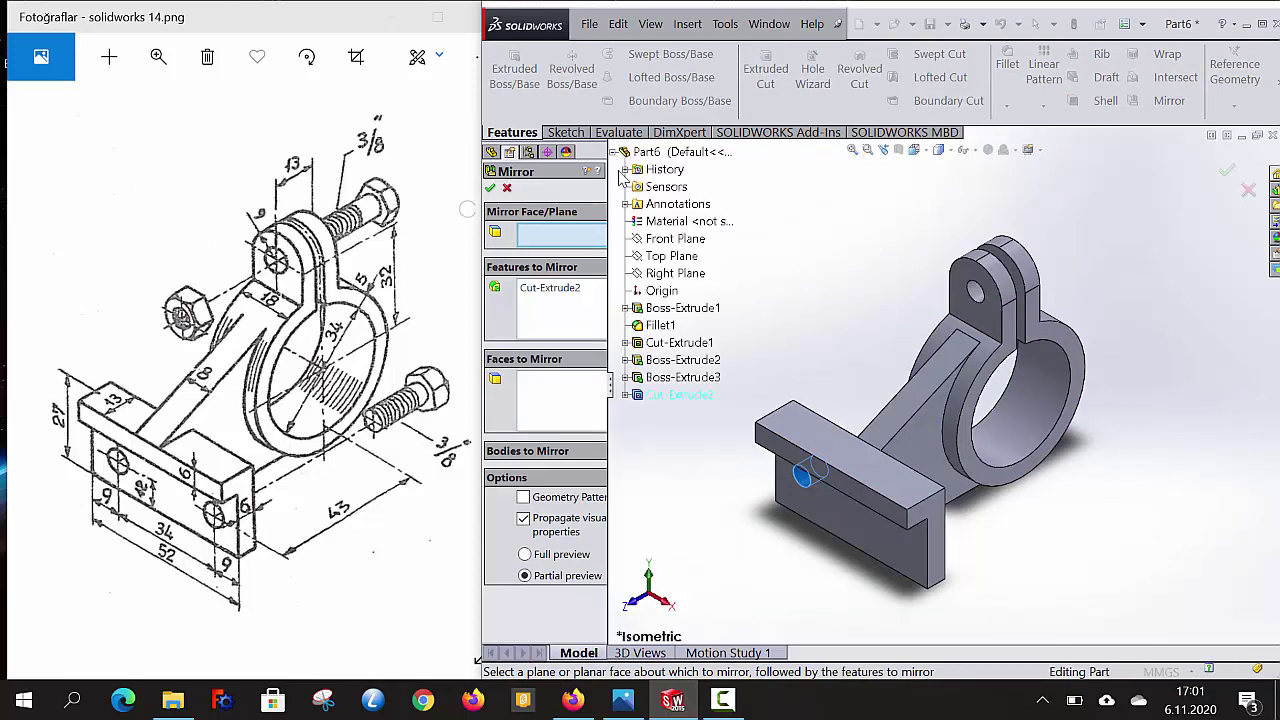
pyautogui.click(675, 276)
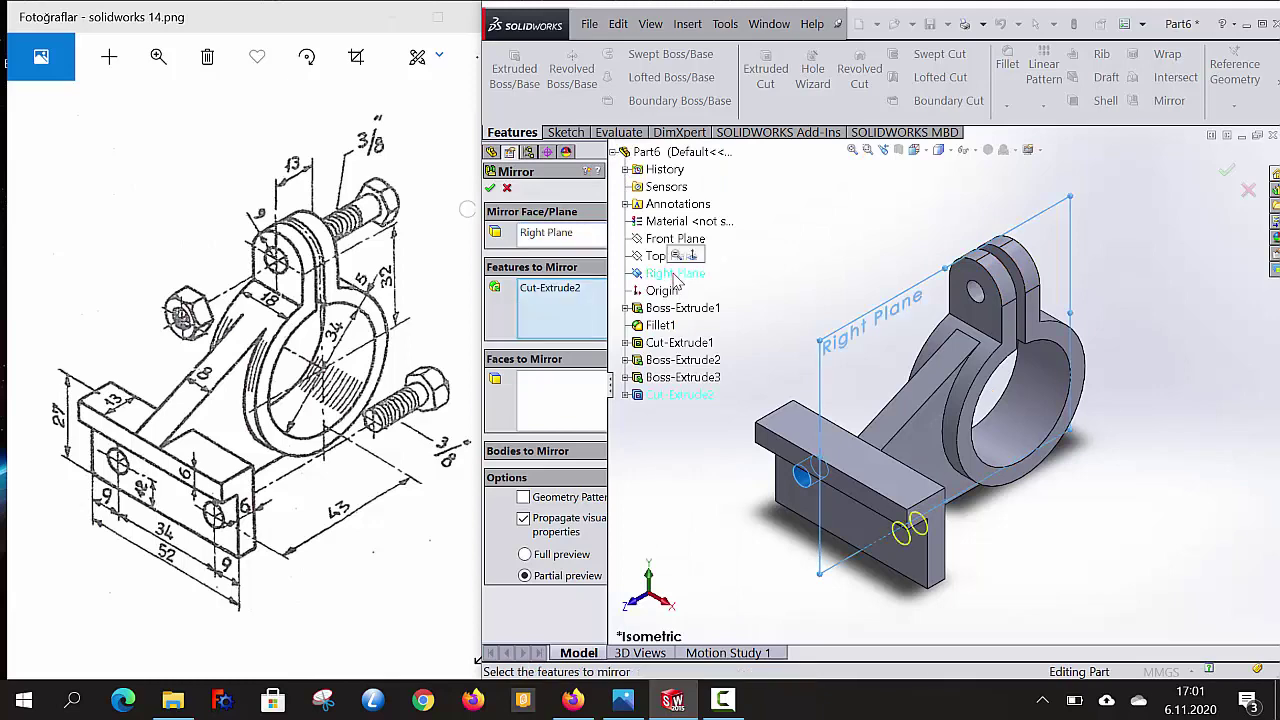
pyautogui.click(490, 189)
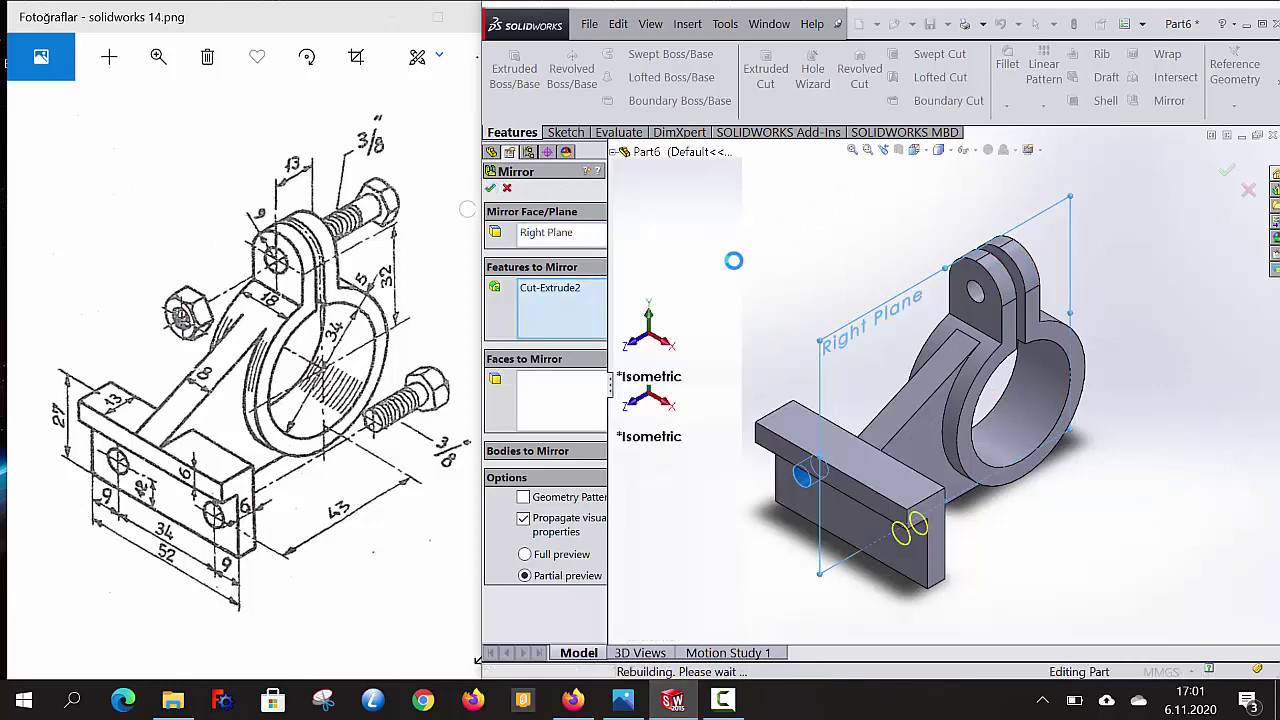
pyautogui.scroll(-2, 772, 326)
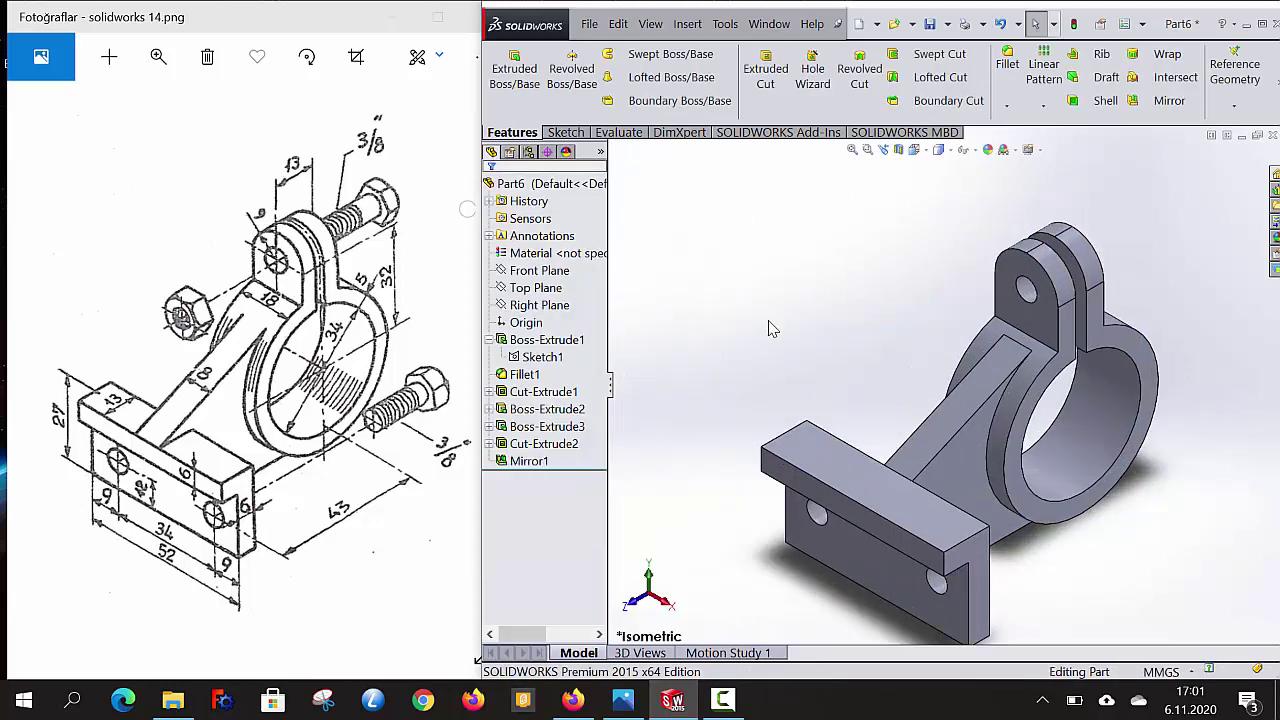
pyautogui.scroll(1, 762, 363)
pyautogui.scroll(1, 759, 364)
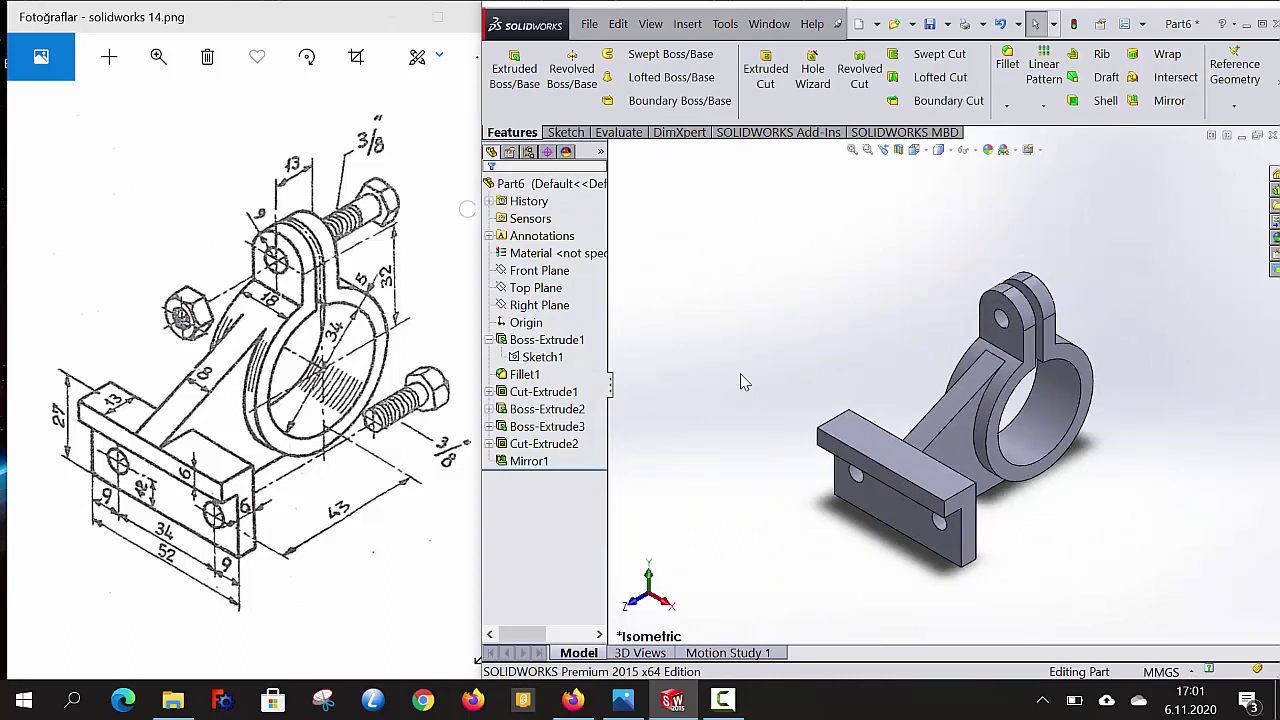
pyautogui.moveTo(753, 367)
pyautogui.mouseDown(button='middle')
pyautogui.moveTo(746, 380)
pyautogui.moveTo(737, 357)
pyautogui.moveTo(753, 344)
pyautogui.mouseUp(button='middle')
pyautogui.press('Escape')
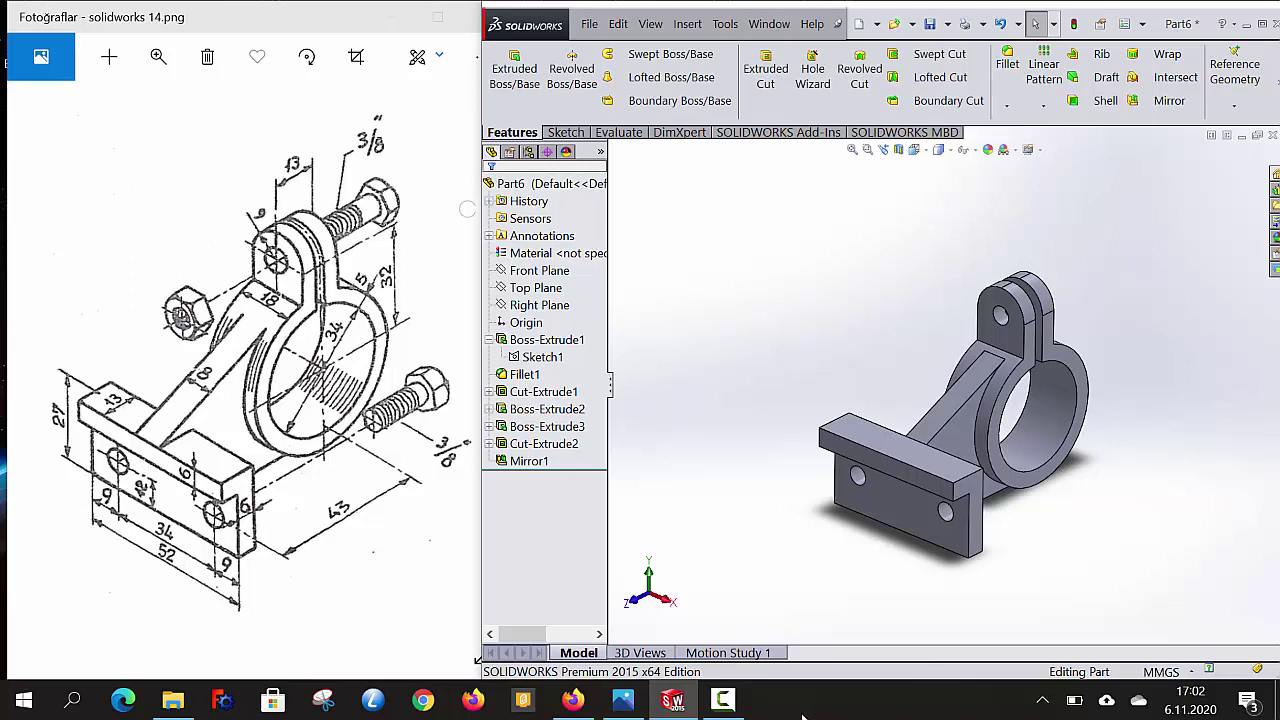
pyautogui.click(722, 700)
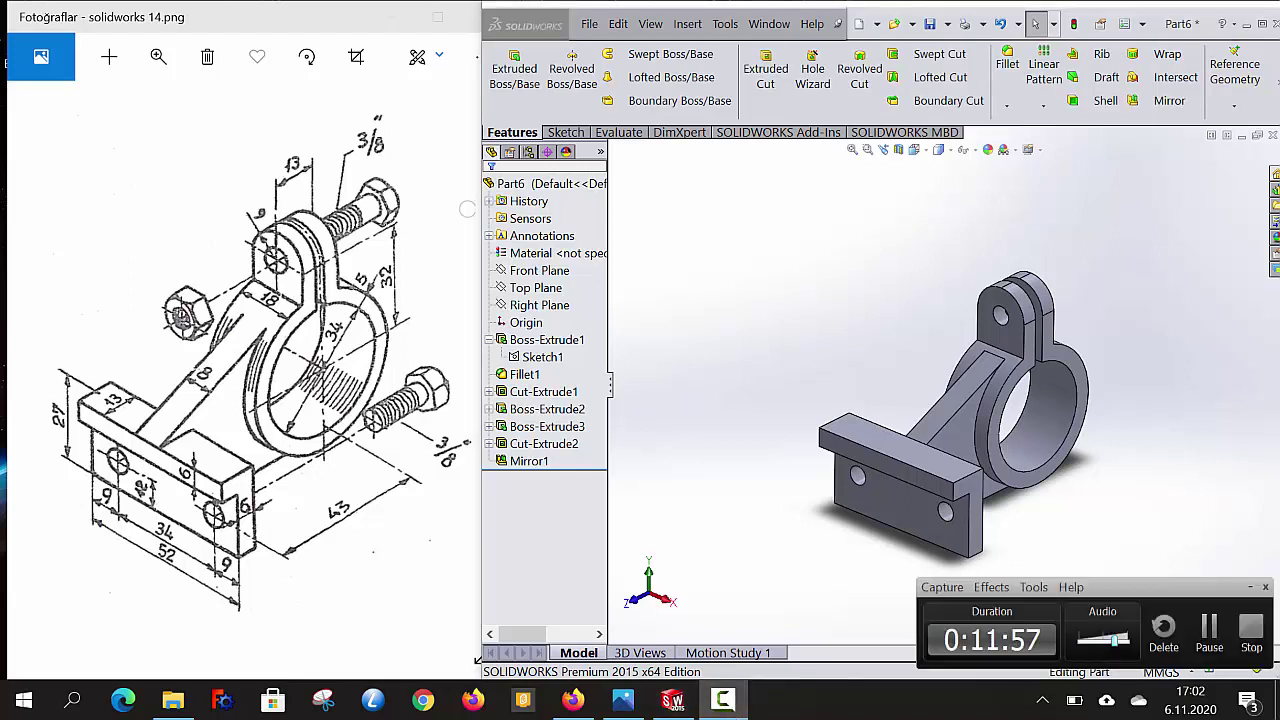